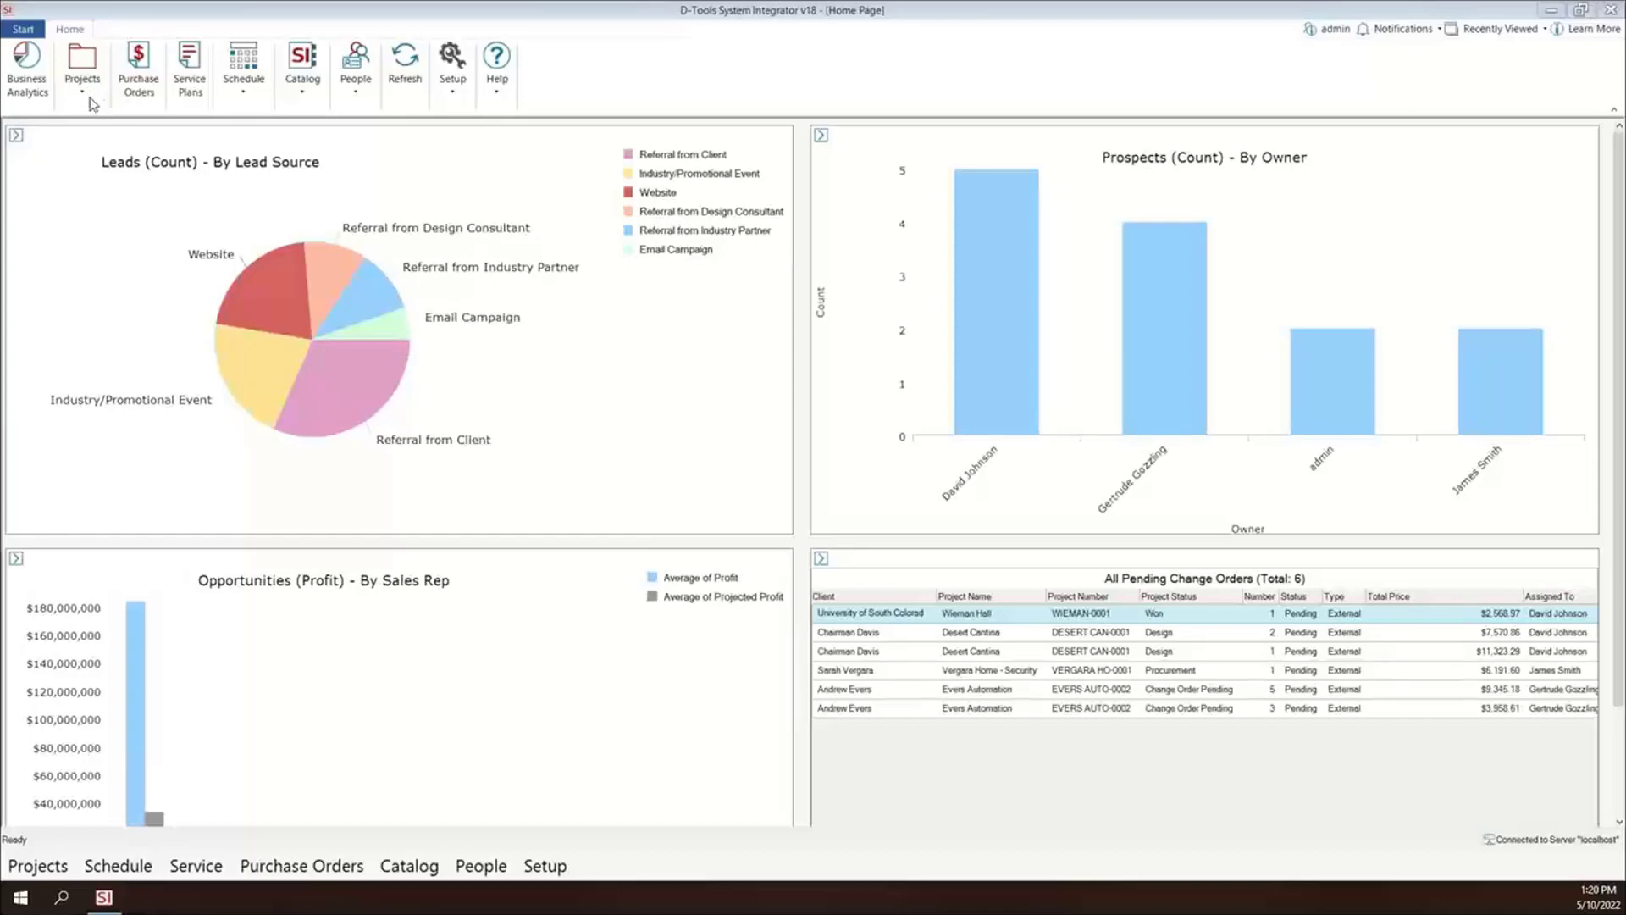
- Open the project list and export the Guest House Automation project to the TRXio integration
left_click(84, 94)
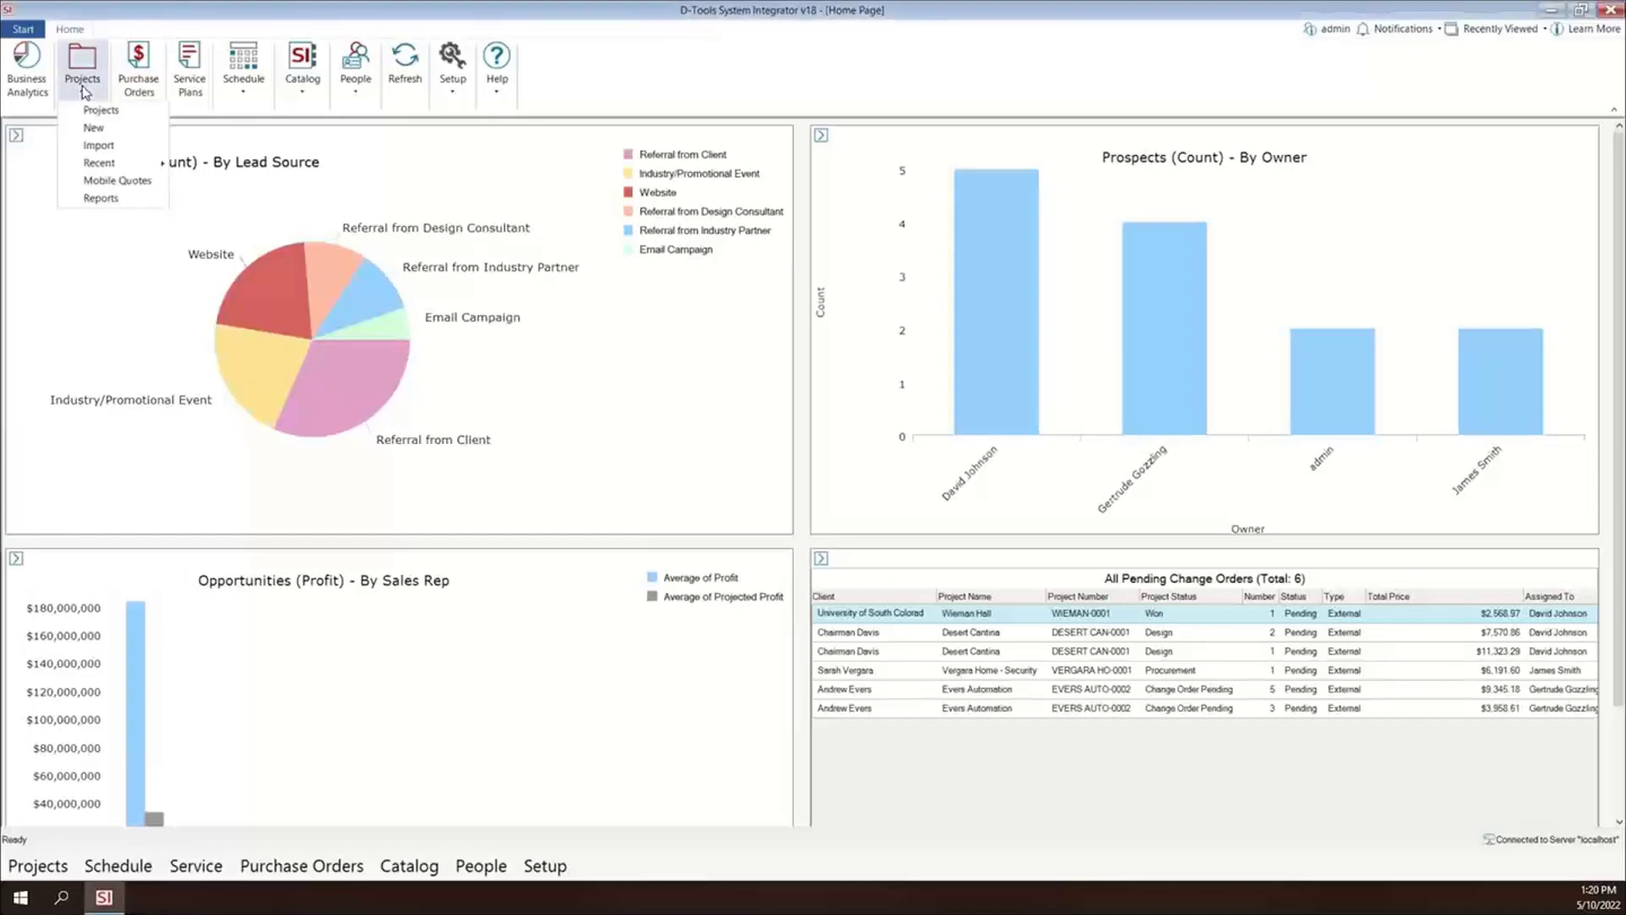
left_click(83, 129)
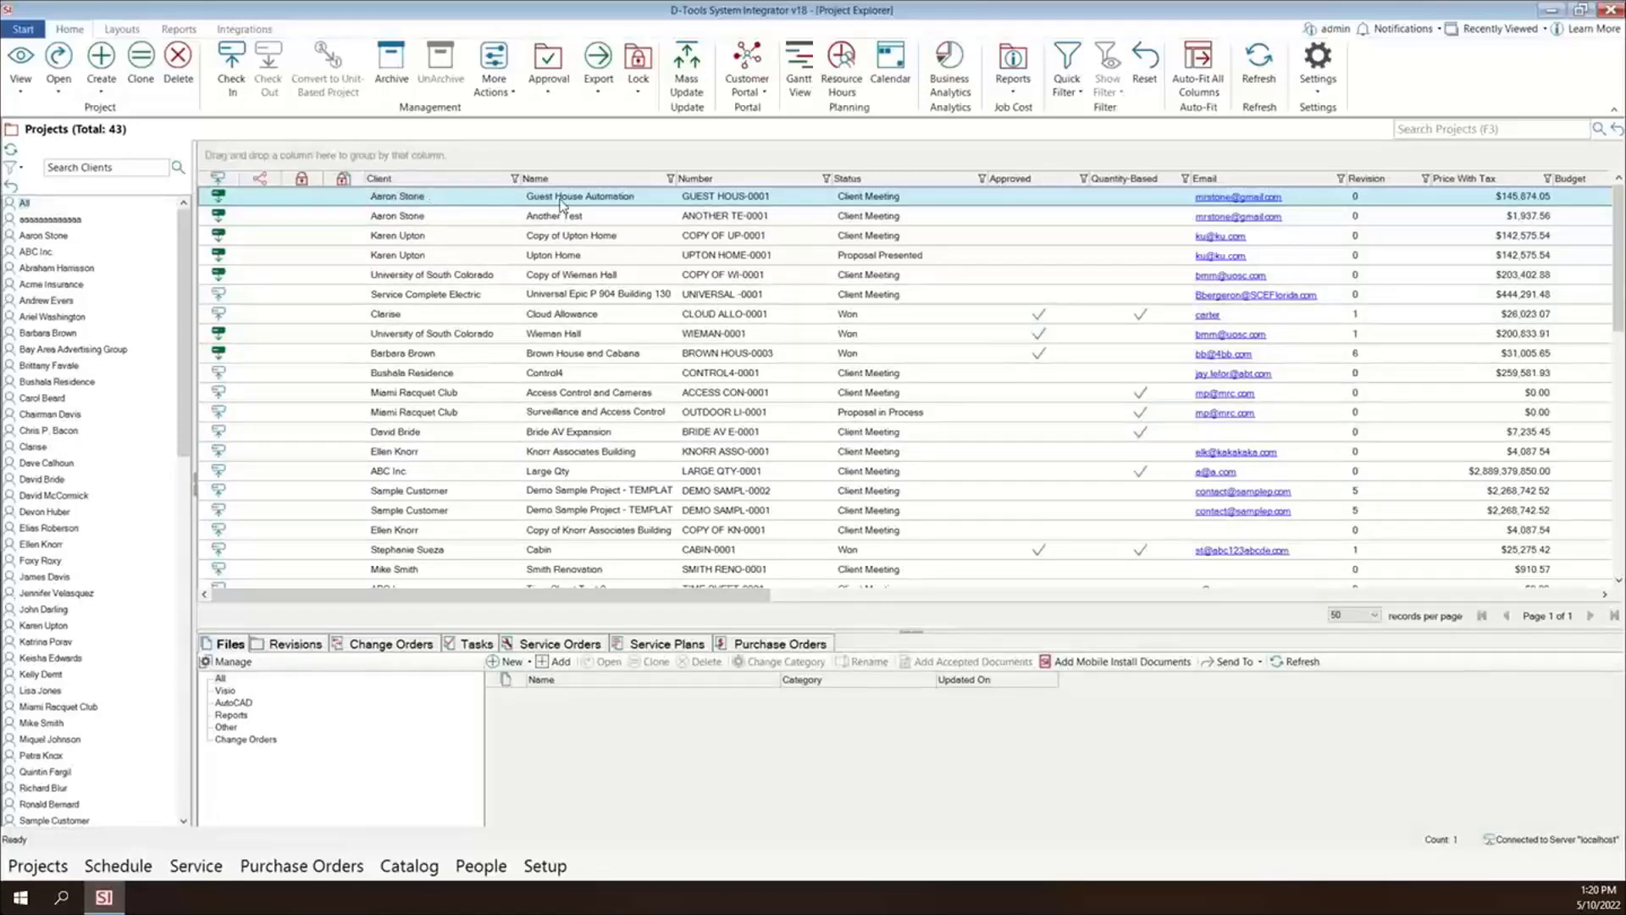
left_click(238, 31)
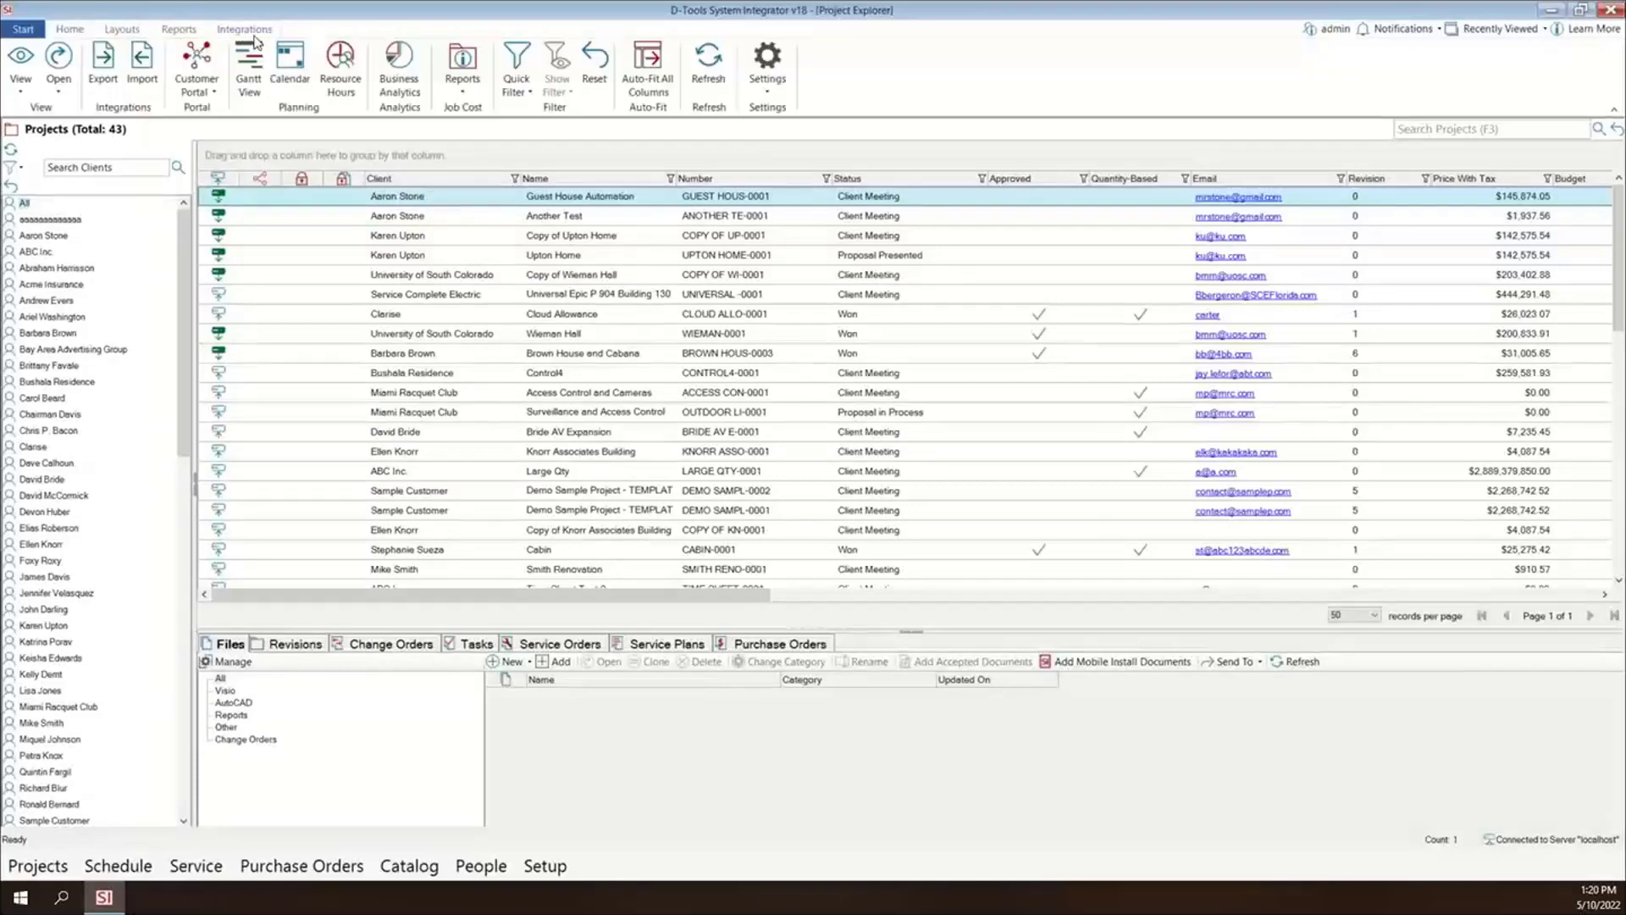
left_click(103, 67)
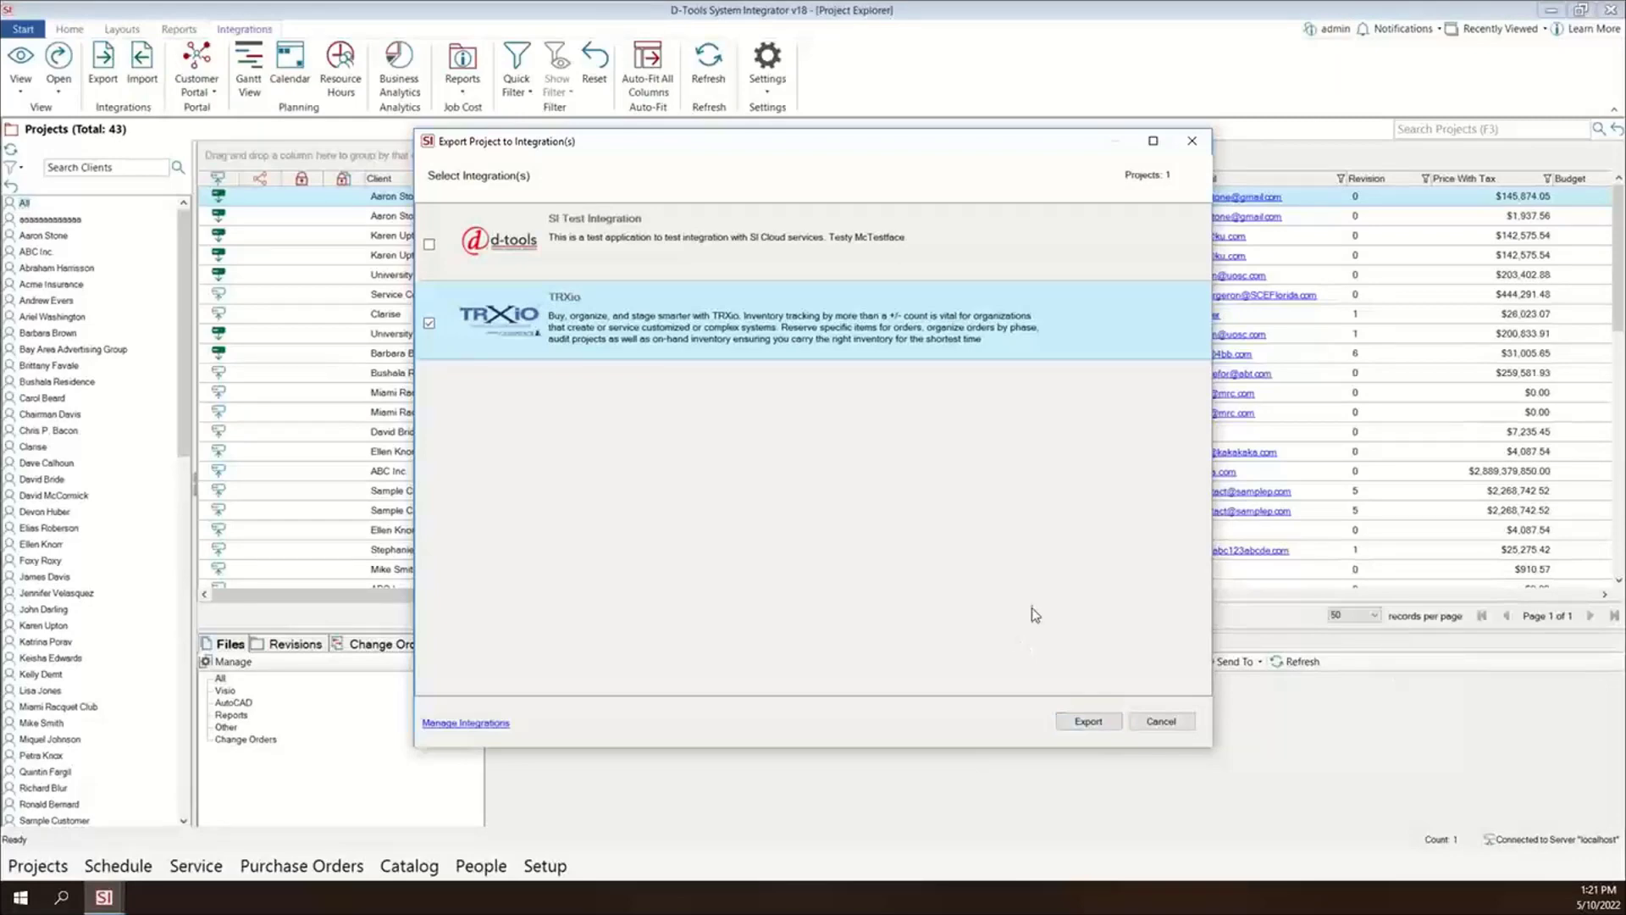
left_click(1093, 721)
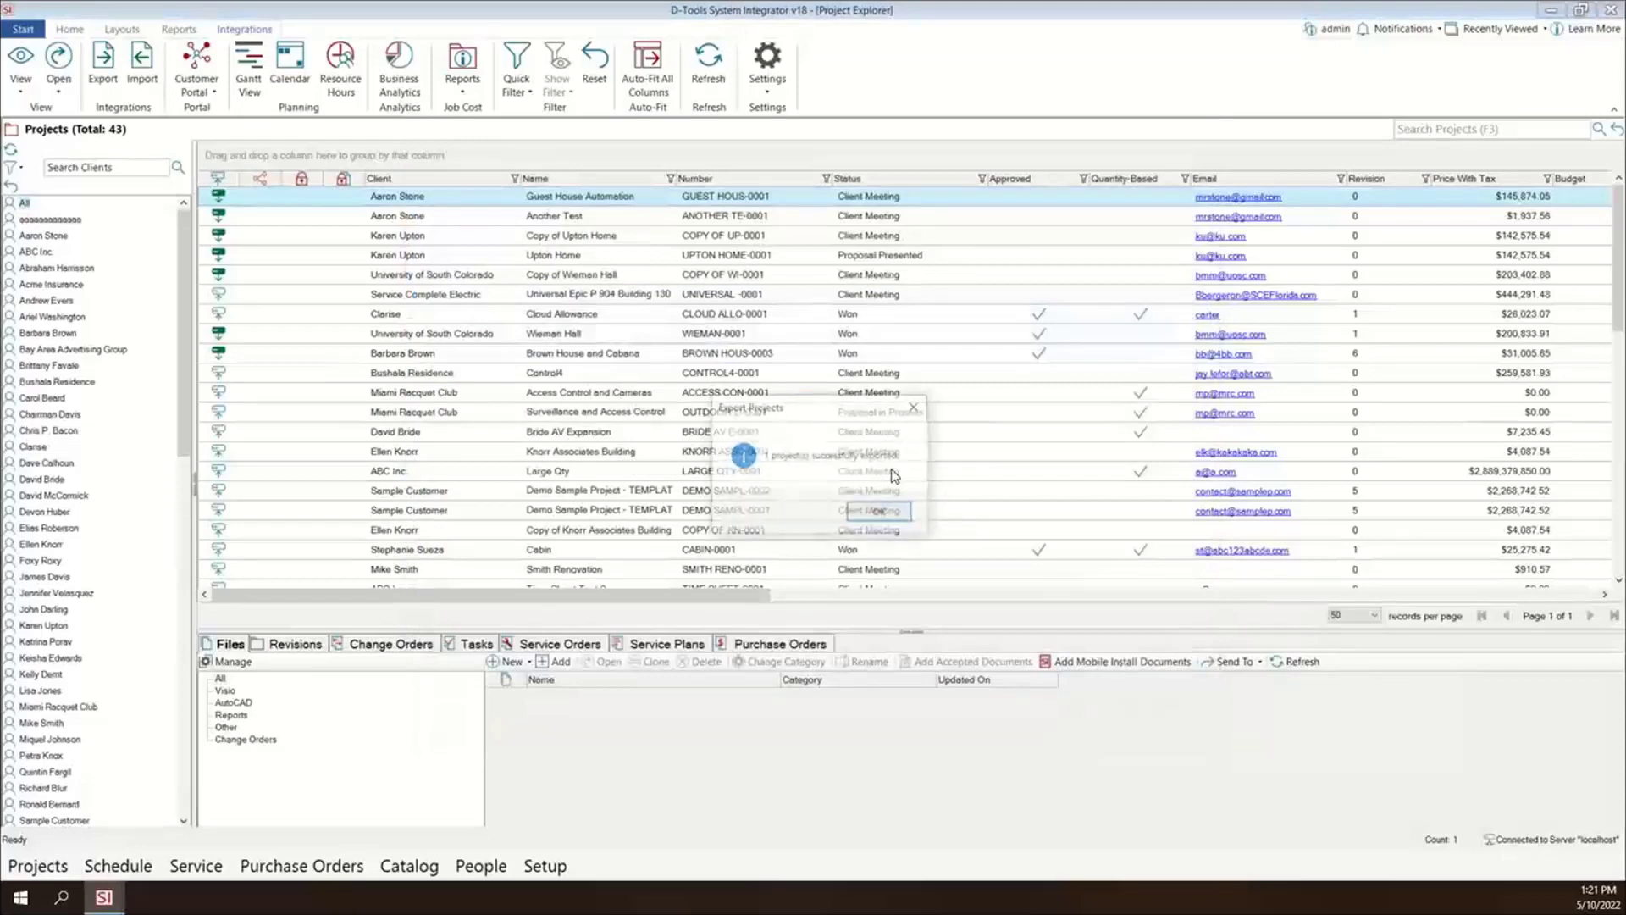
left_click(884, 513)
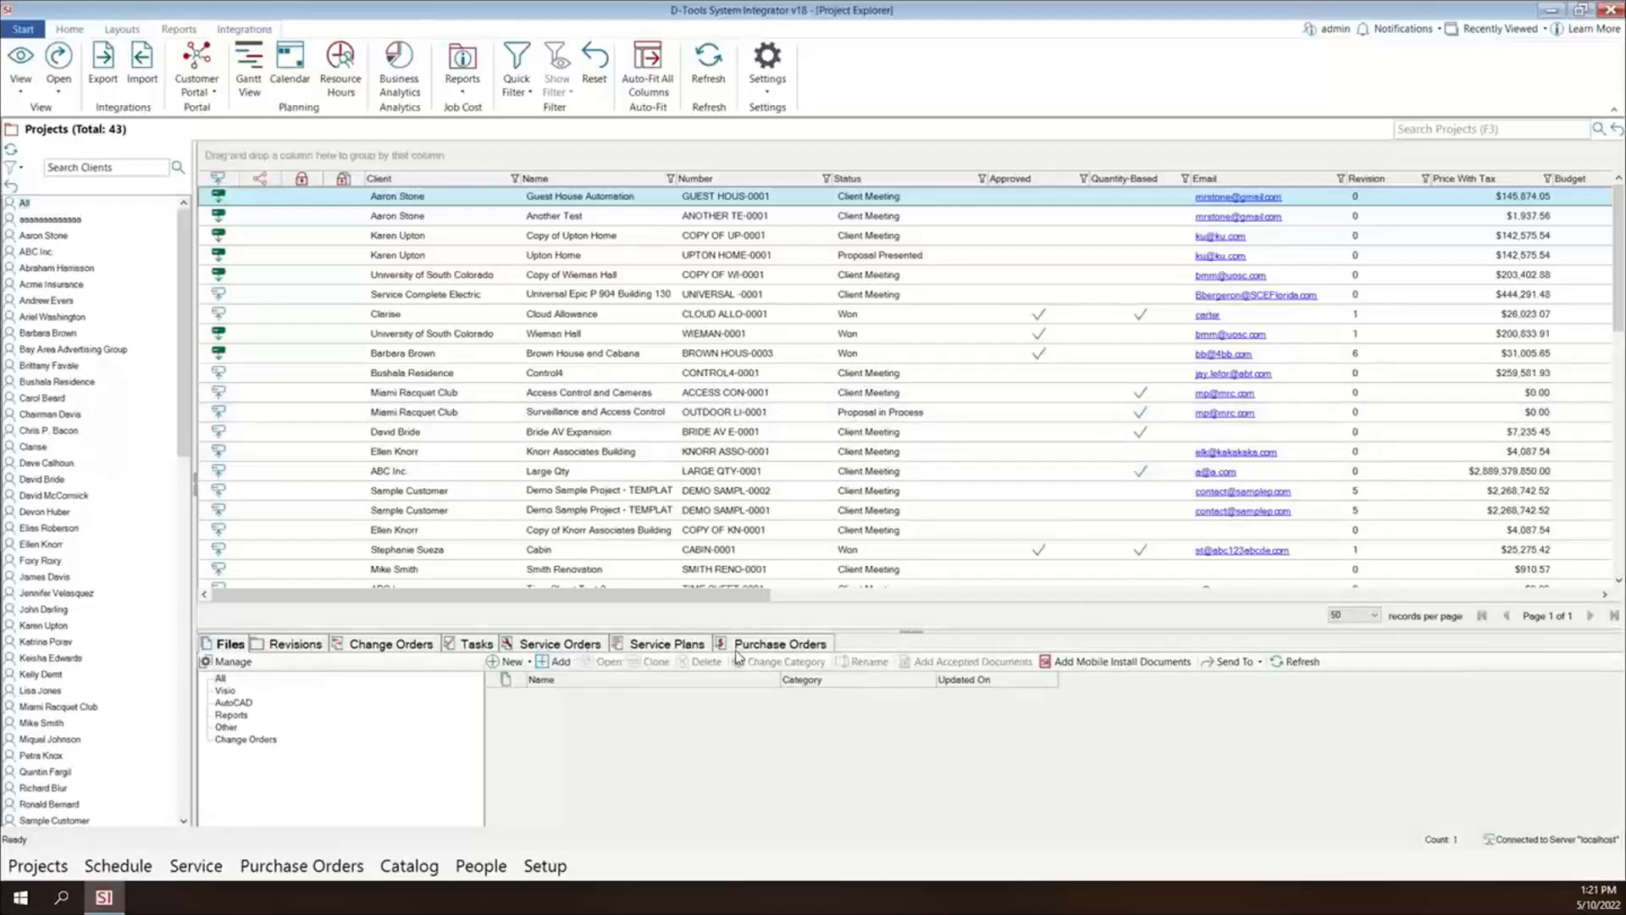
- Start a new purchase order for the Guest House Automation project with Good Stuff Real Cheap as the vendor
left_click(765, 646)
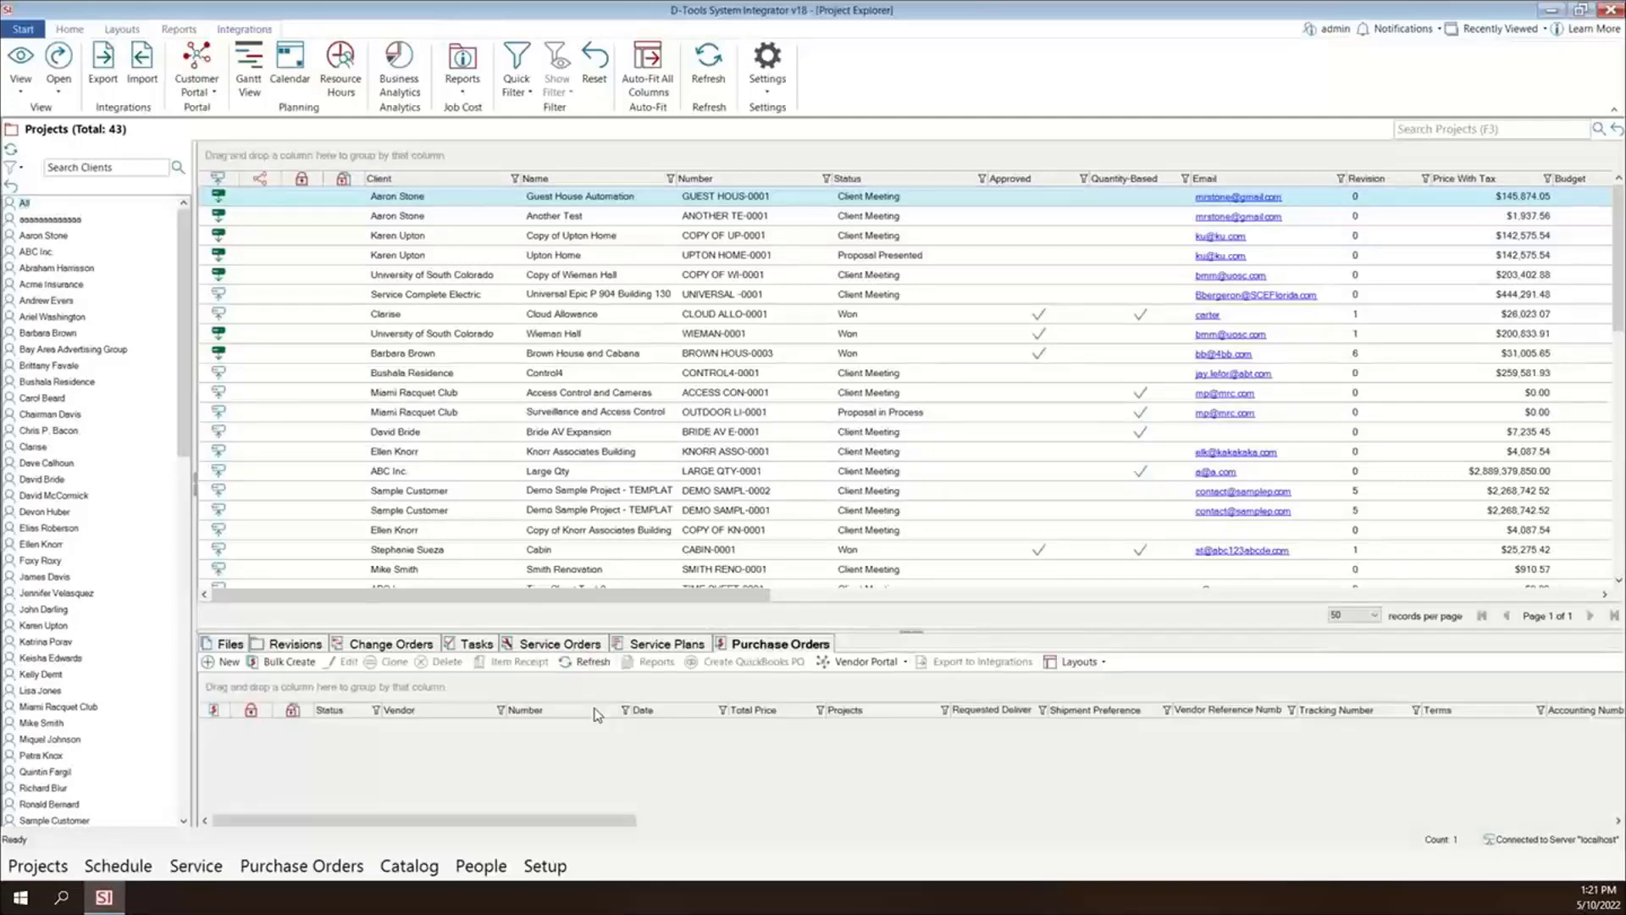
left_click(209, 659)
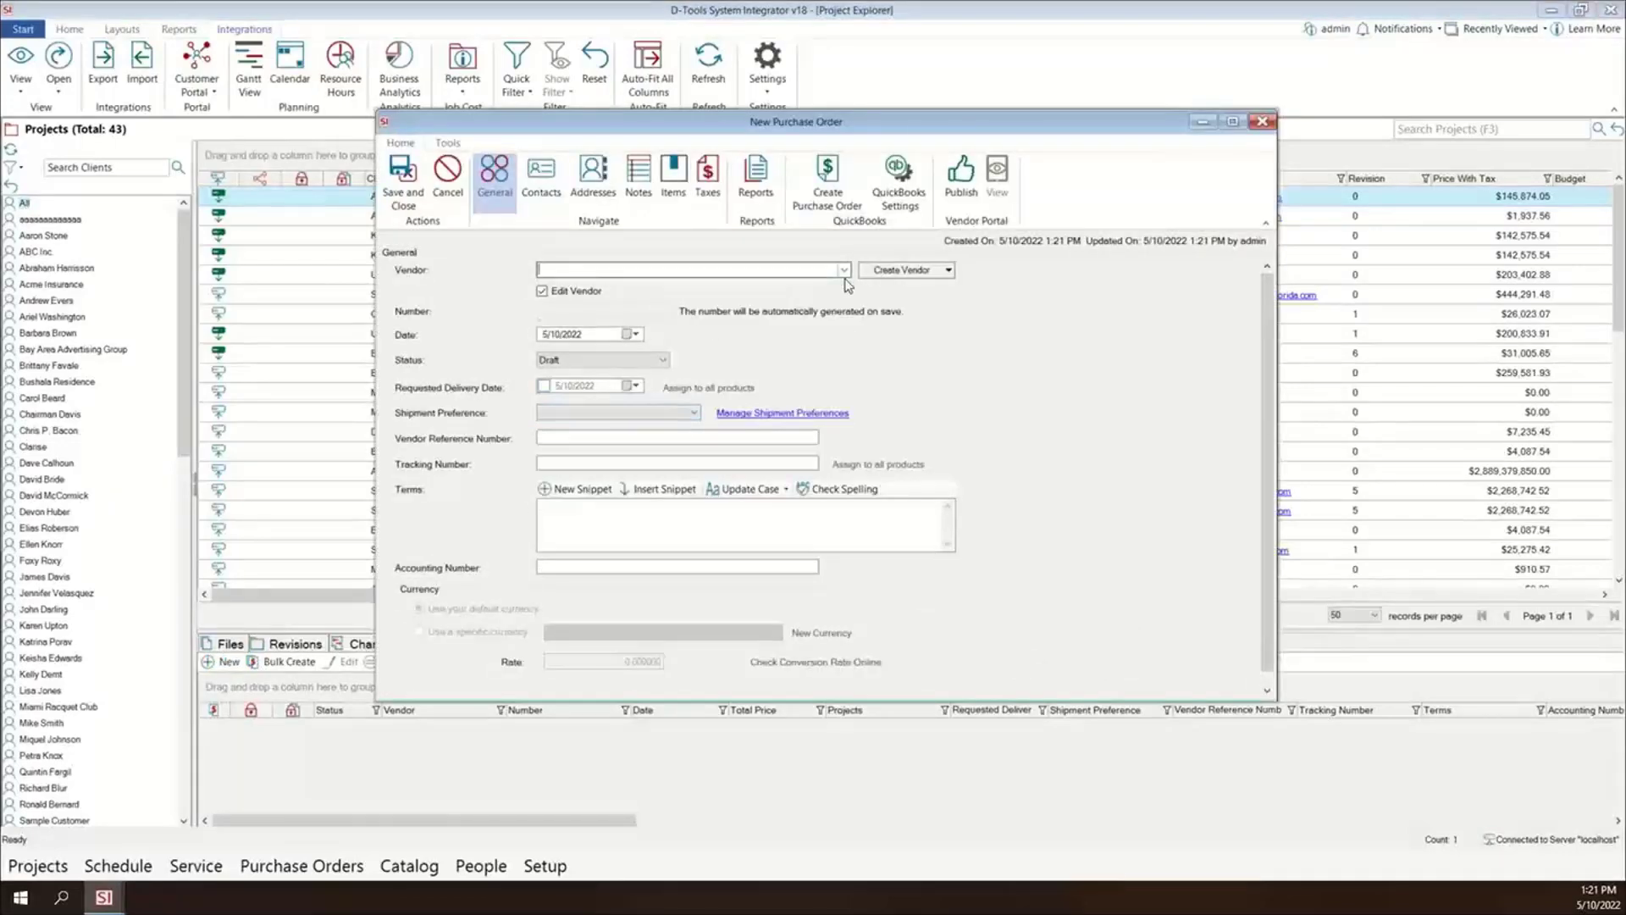
left_click(844, 270)
left_click(654, 327)
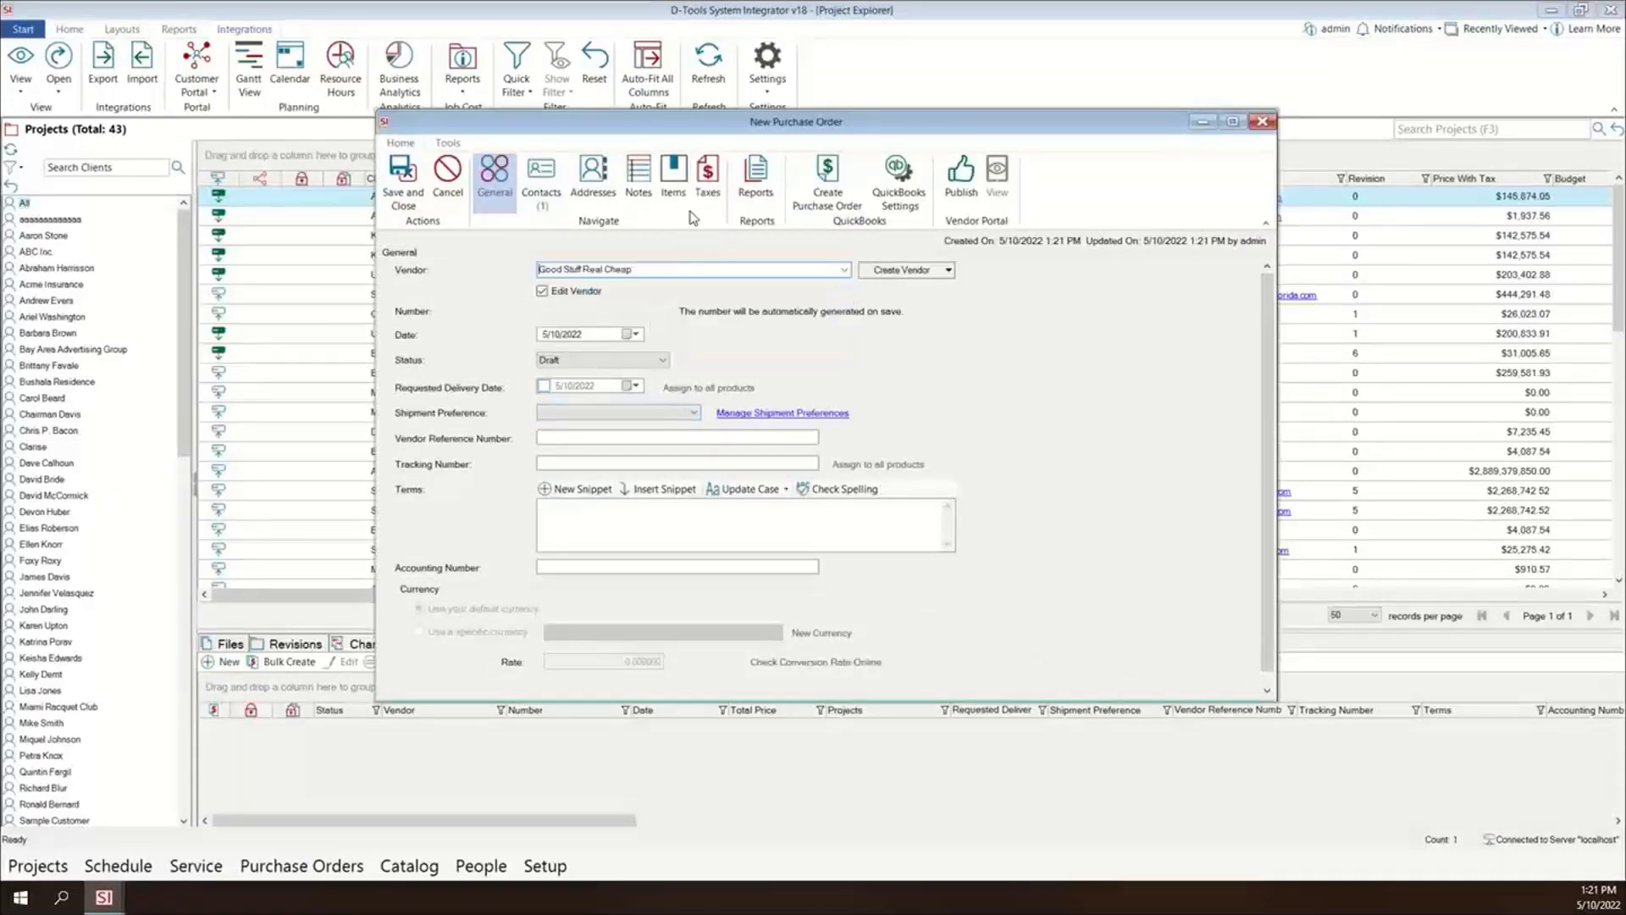
- Open the project's summarized items for adding to the purchase order, checking in the project
left_click(673, 188)
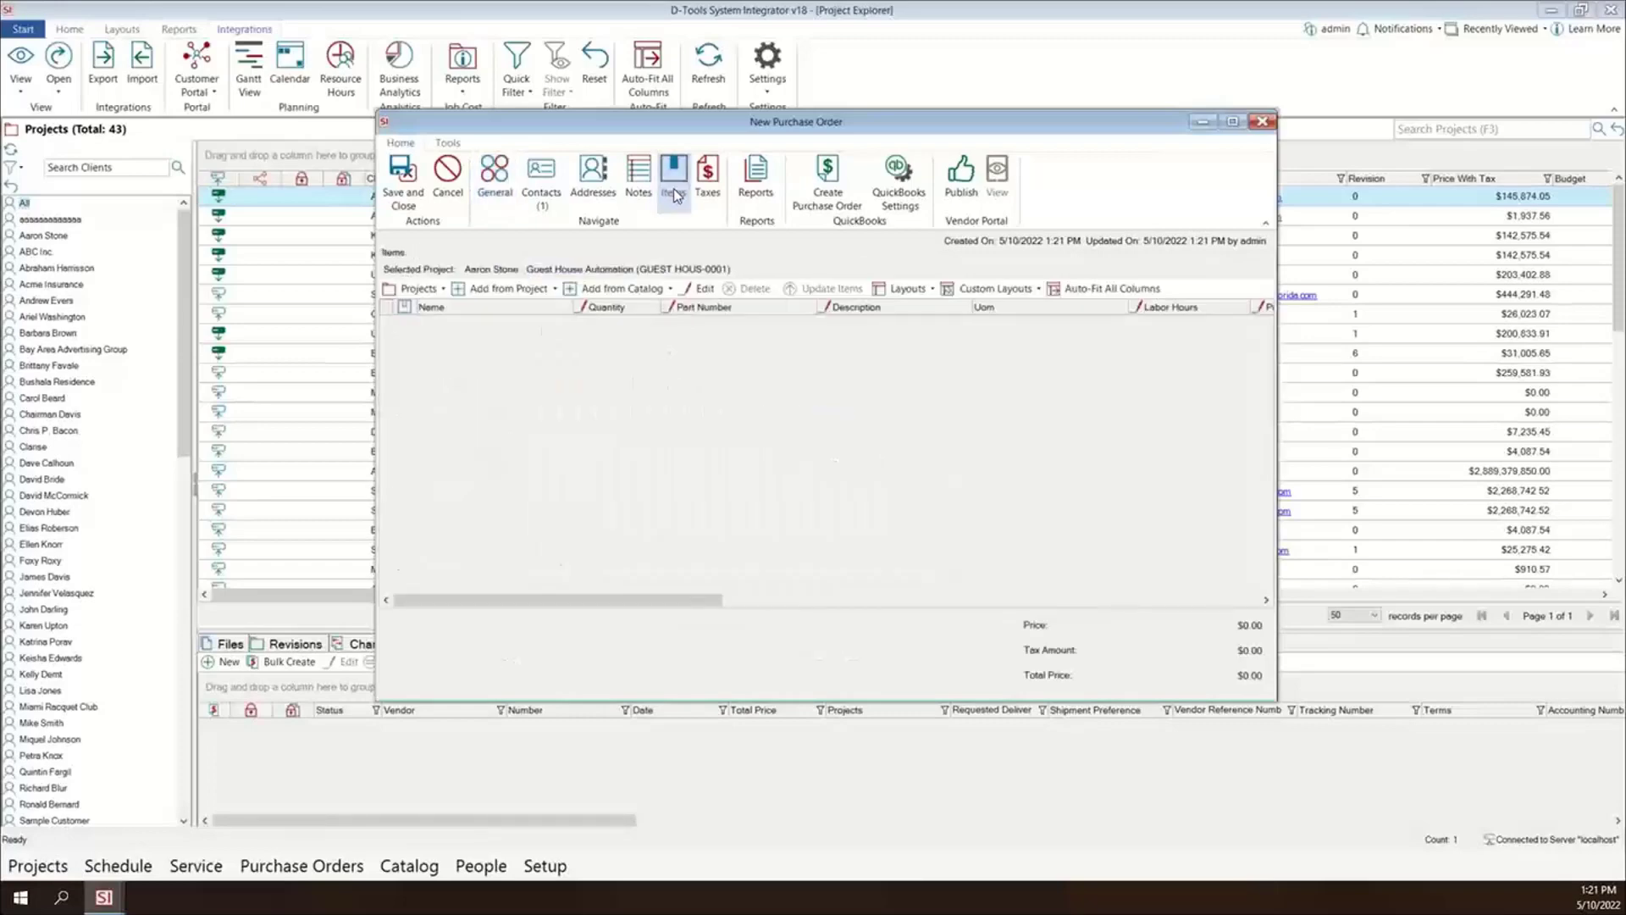
left_click(526, 292)
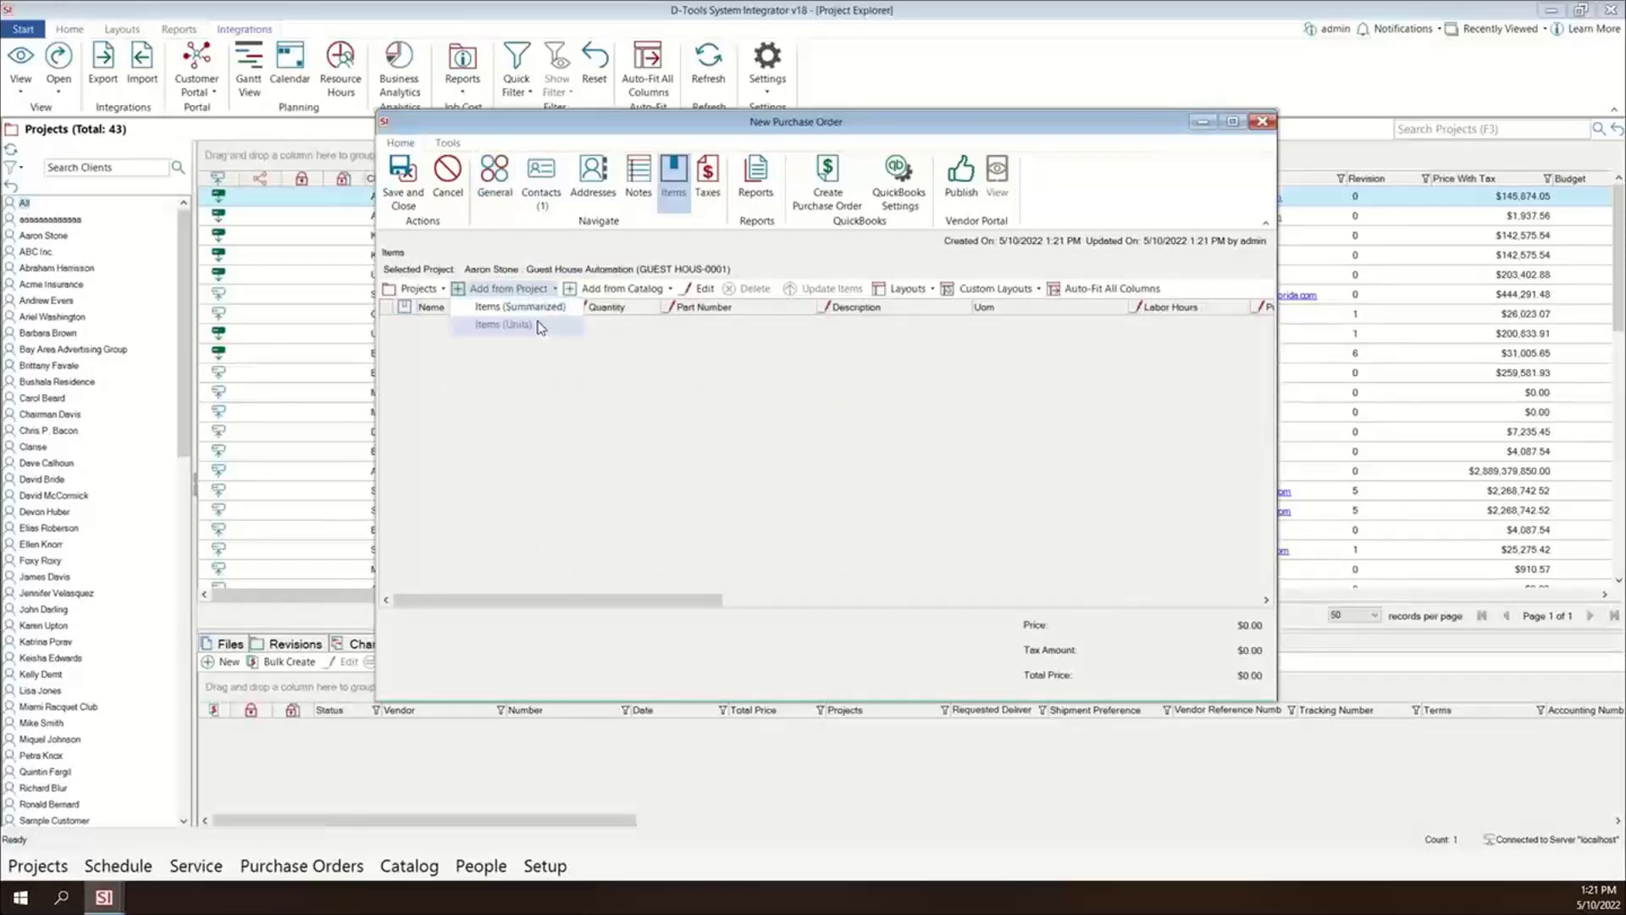
left_click(547, 316)
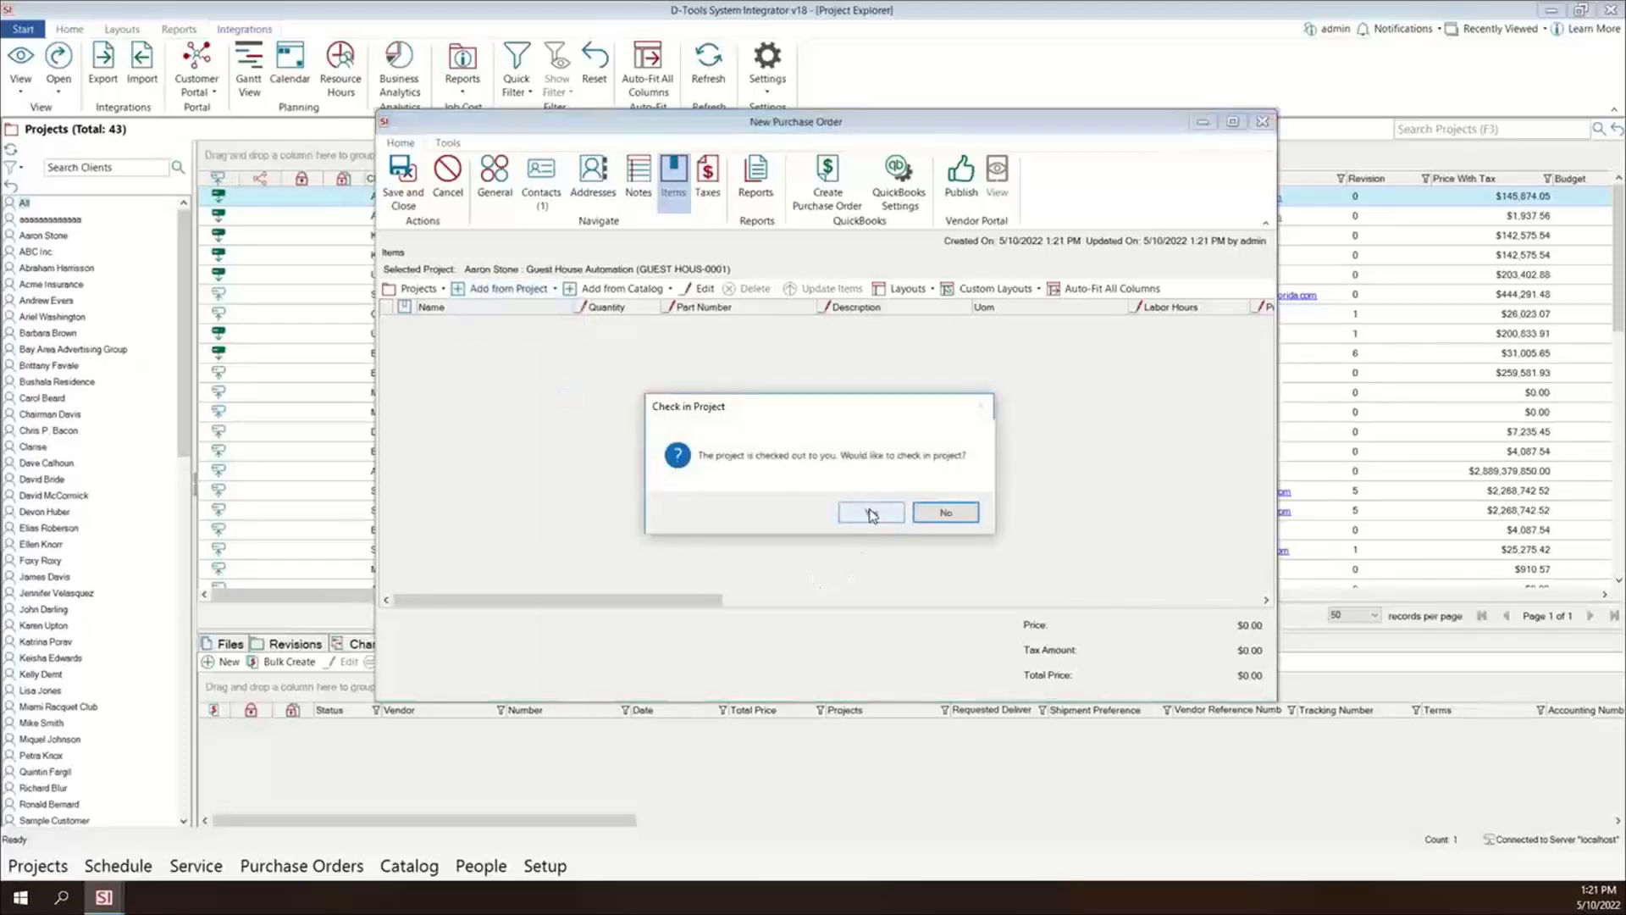
left_click(872, 514)
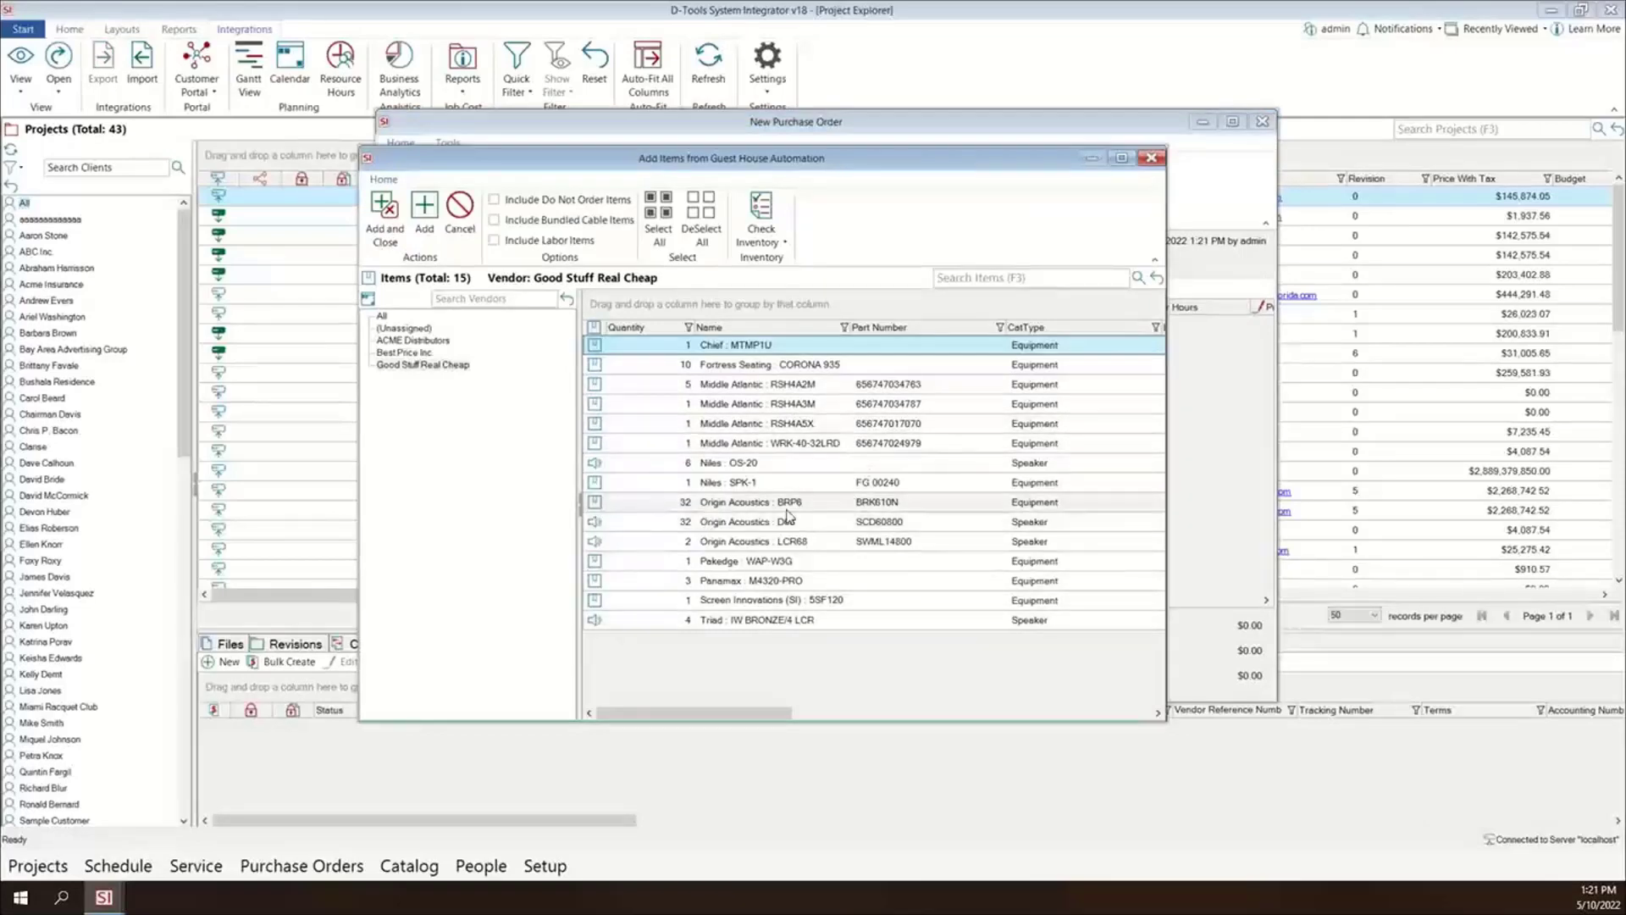
- Select the Origin Acoustics BRP6, D68 and LCR68 items and check their inventory in TRXio
left_click(725, 505)
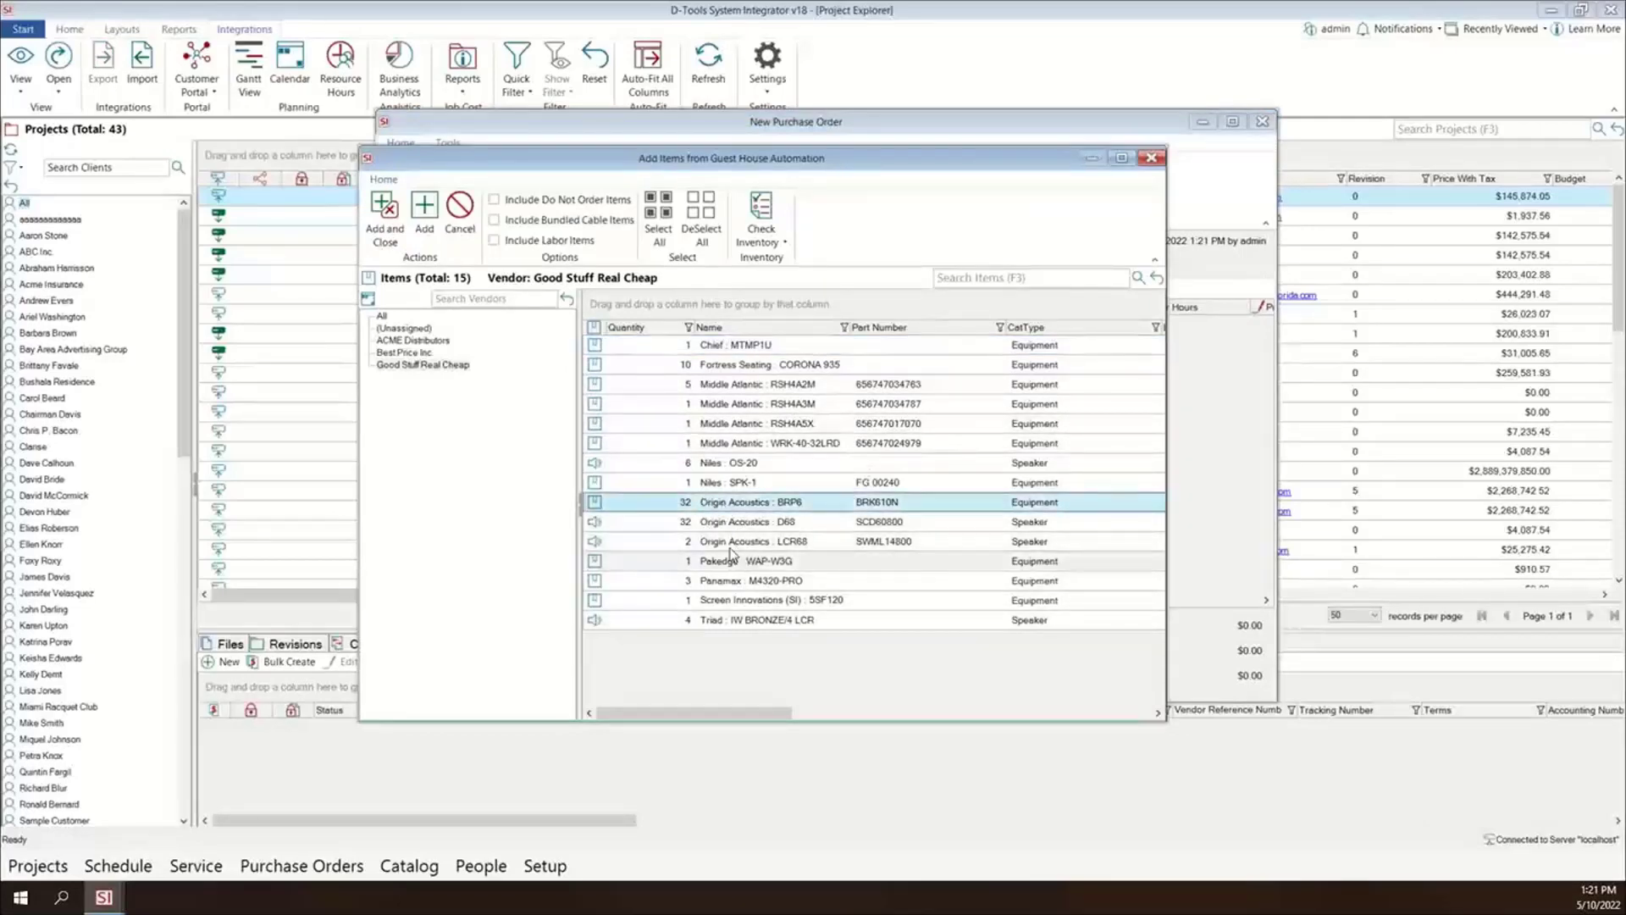
left_click(730, 546, "shift")
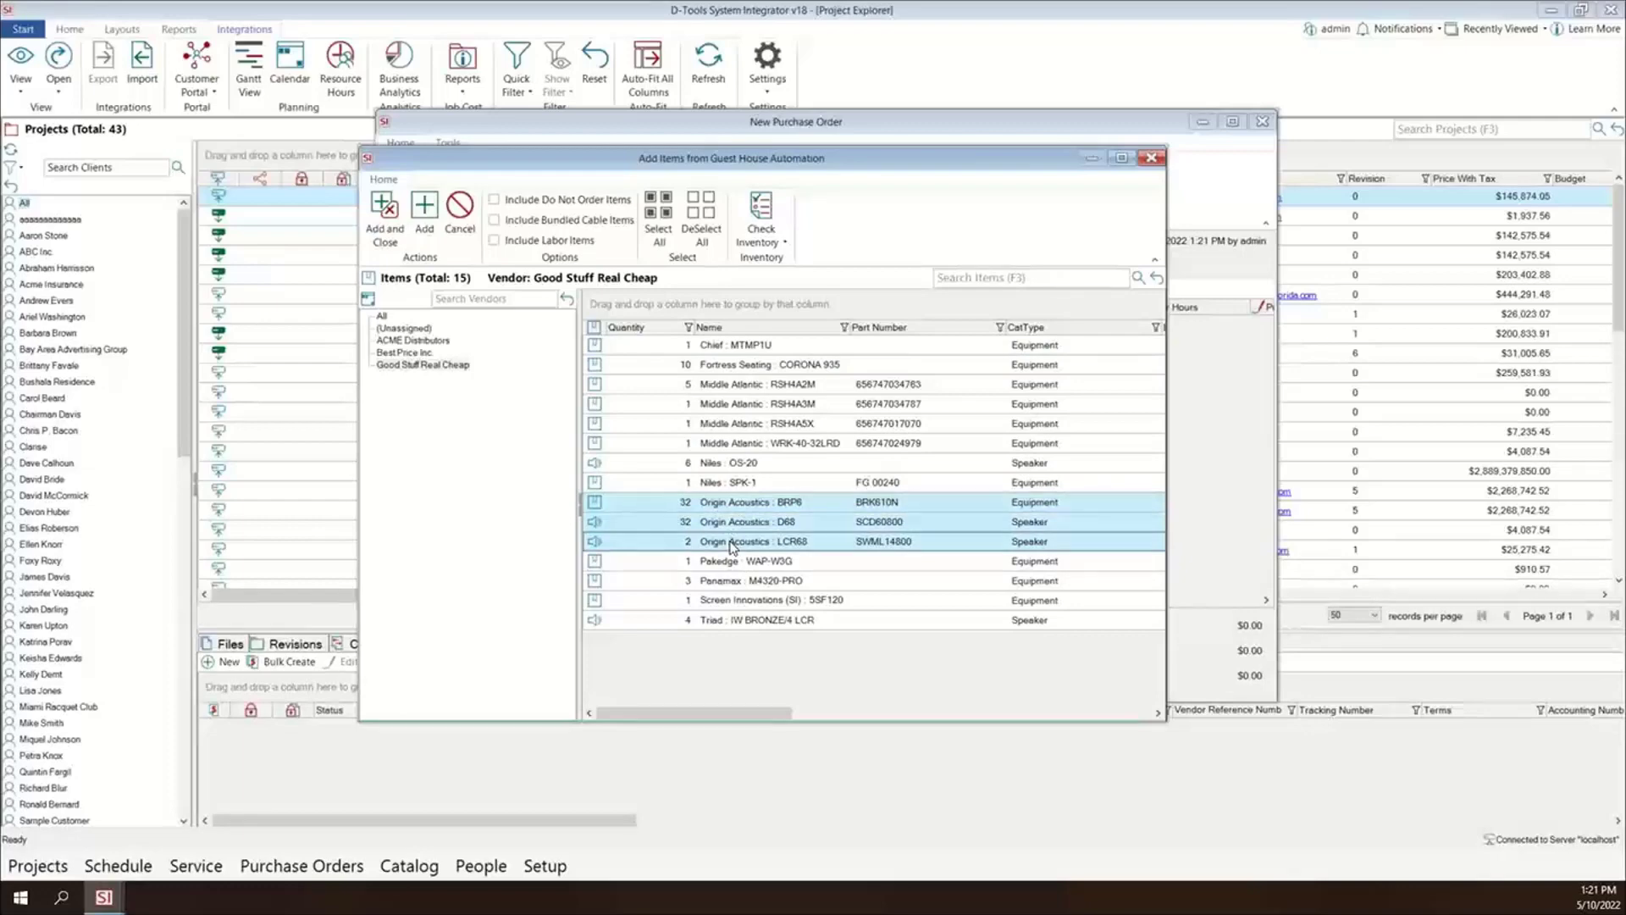
left_click(772, 243)
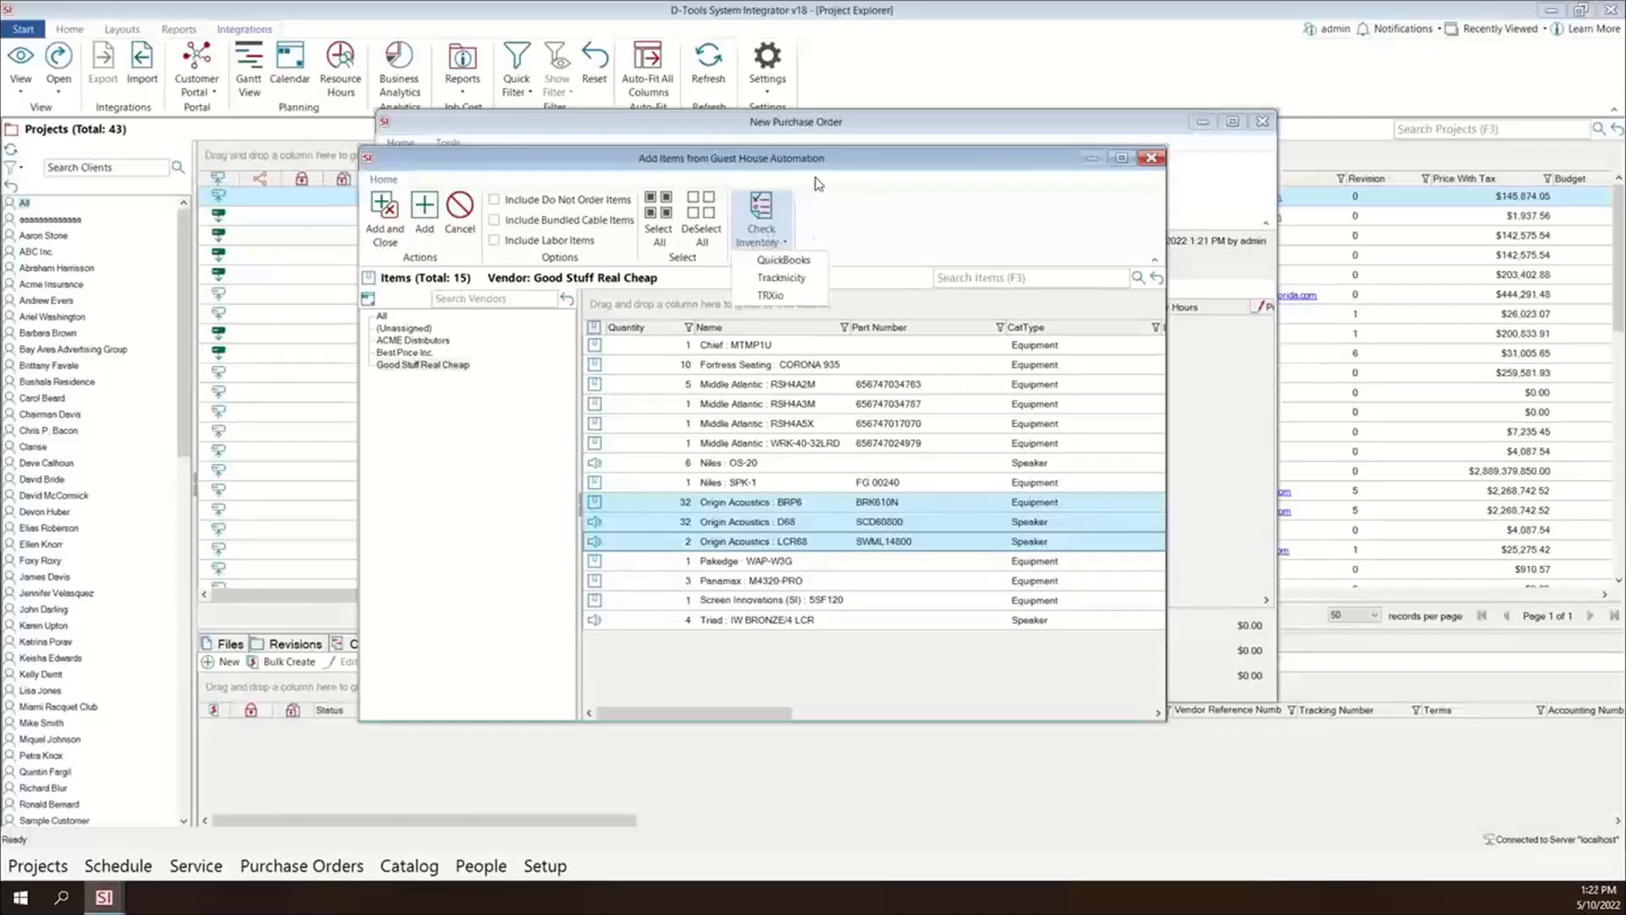
left_click(774, 297)
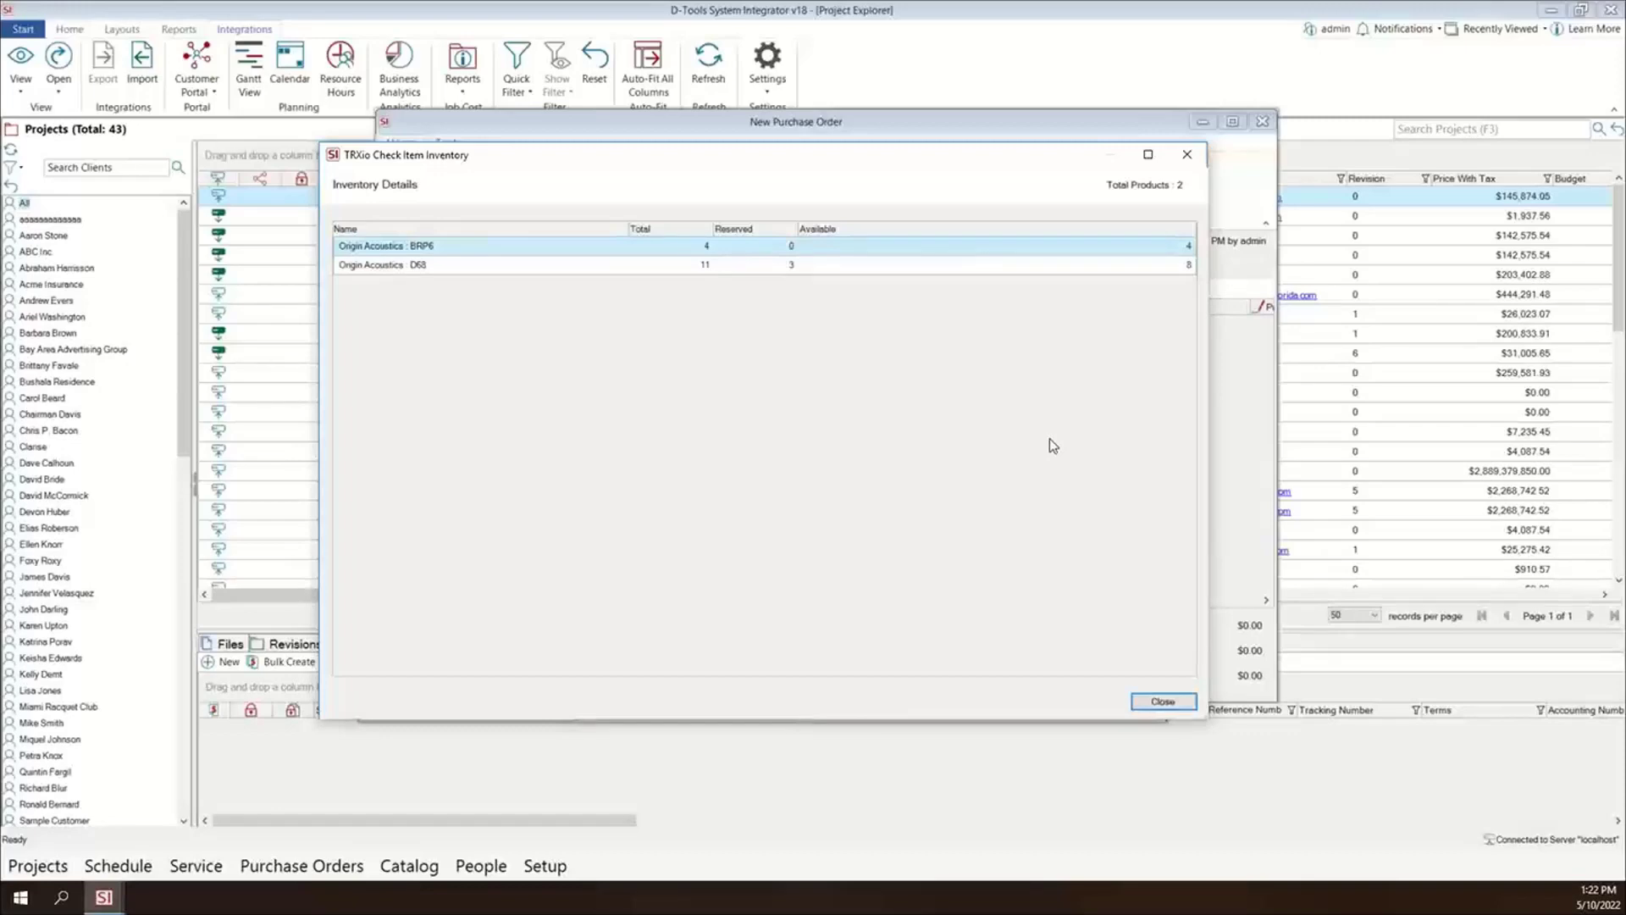
left_click(1164, 705)
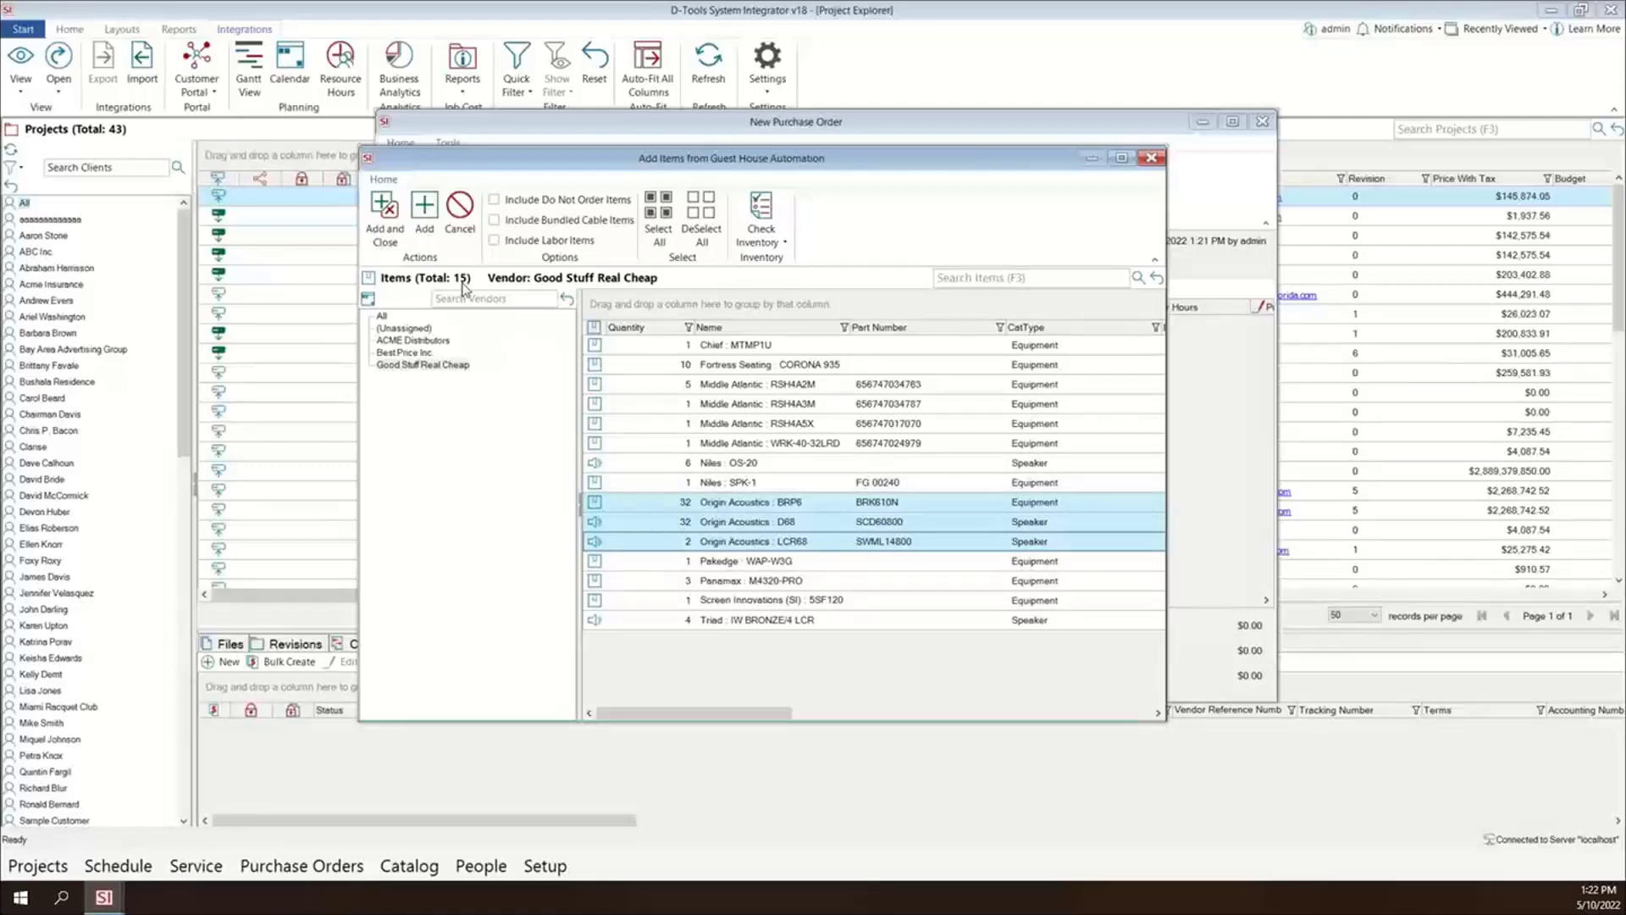
- Add the three selected Origin Acoustics items to the purchase order and save it
left_click(384, 216)
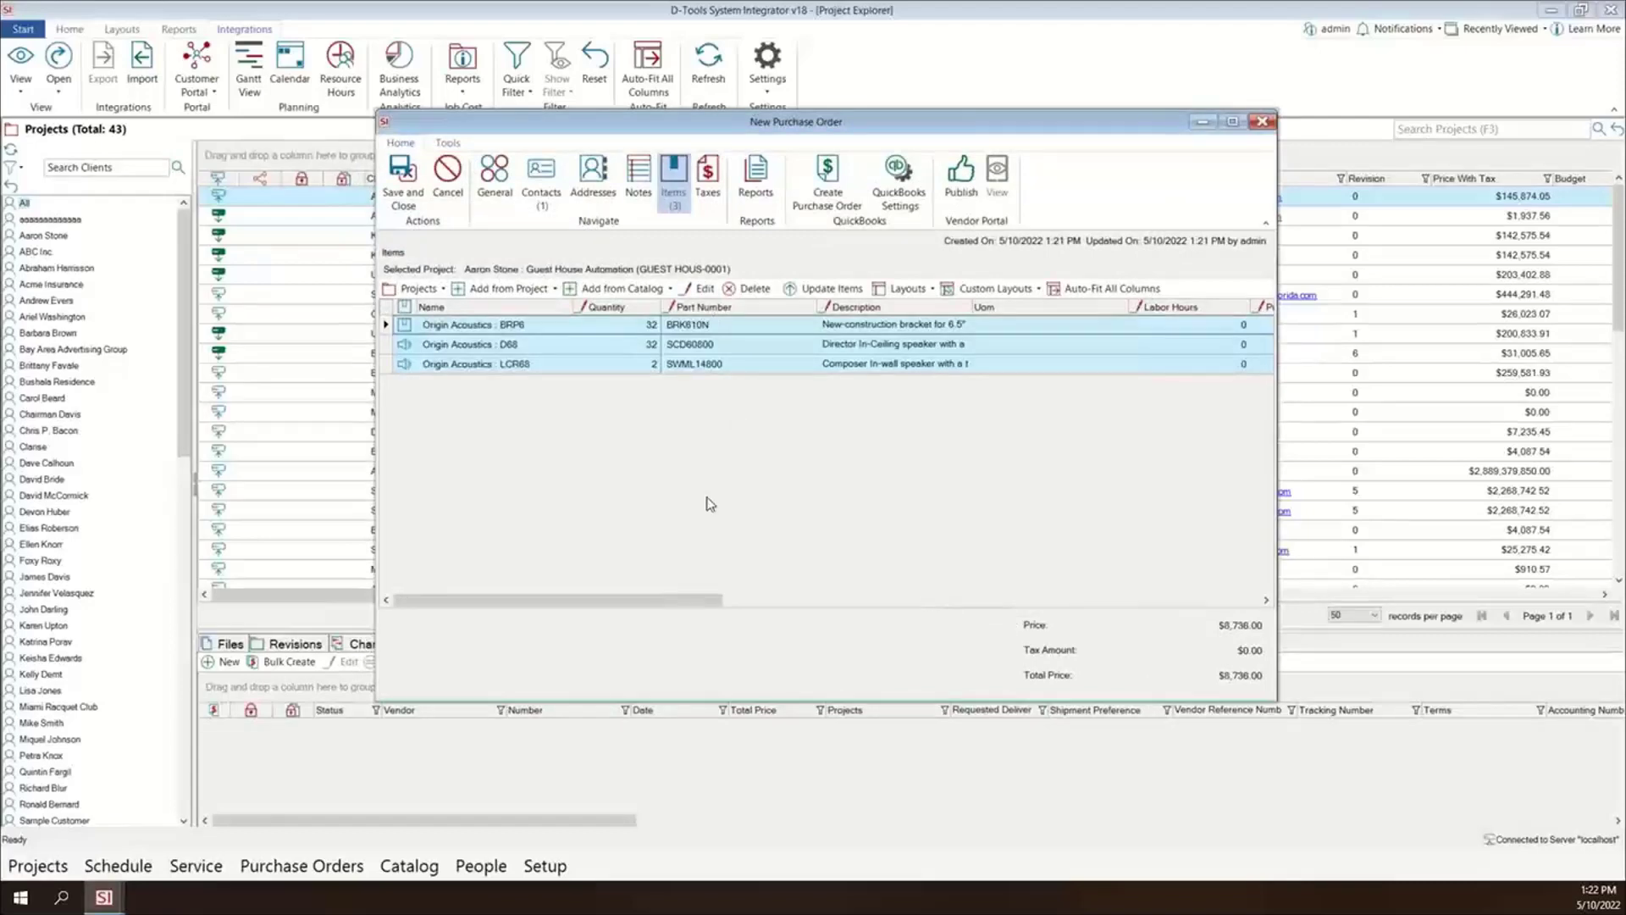
left_click(400, 194)
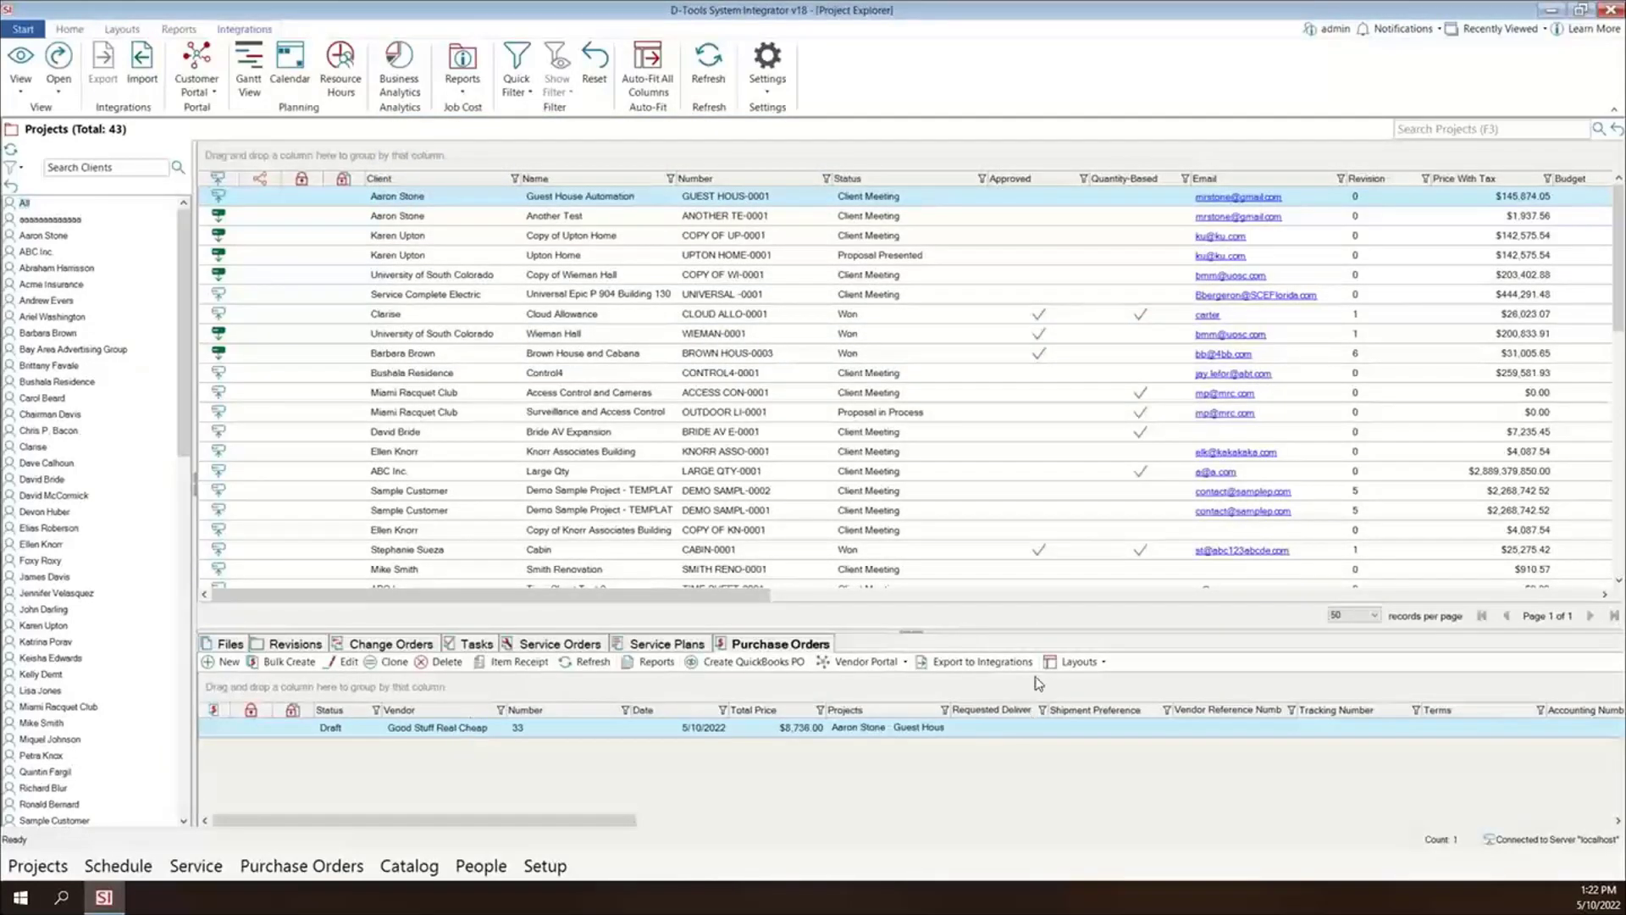
- Export the Good Stuff Real Cheap purchase order to the TRXio integration
left_click(983, 669)
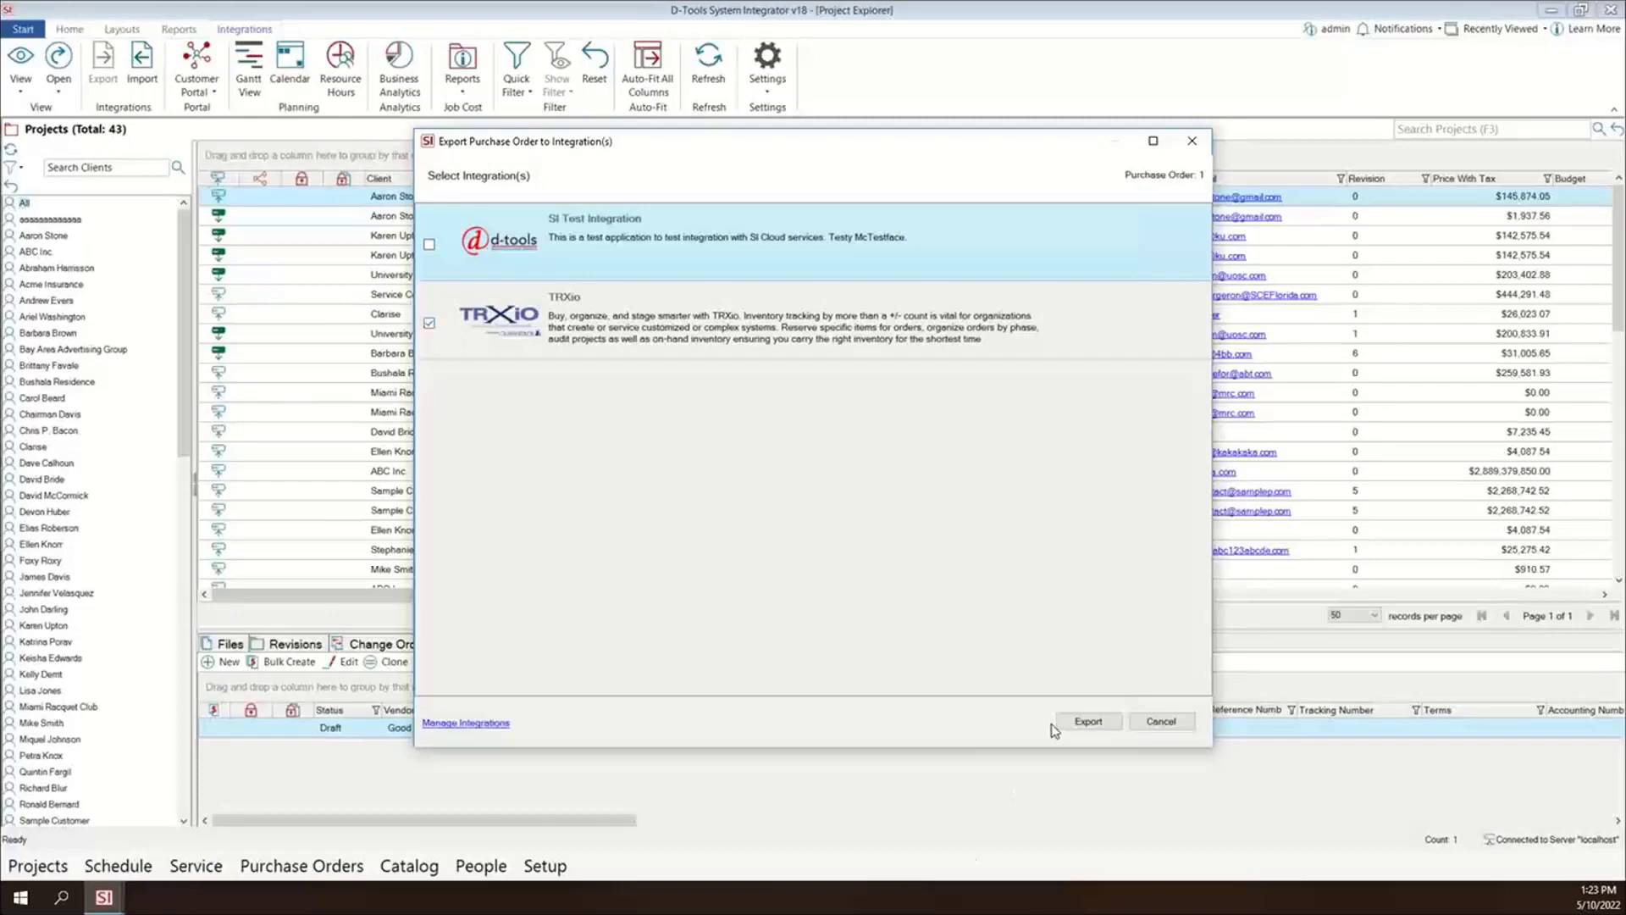
left_click(1088, 722)
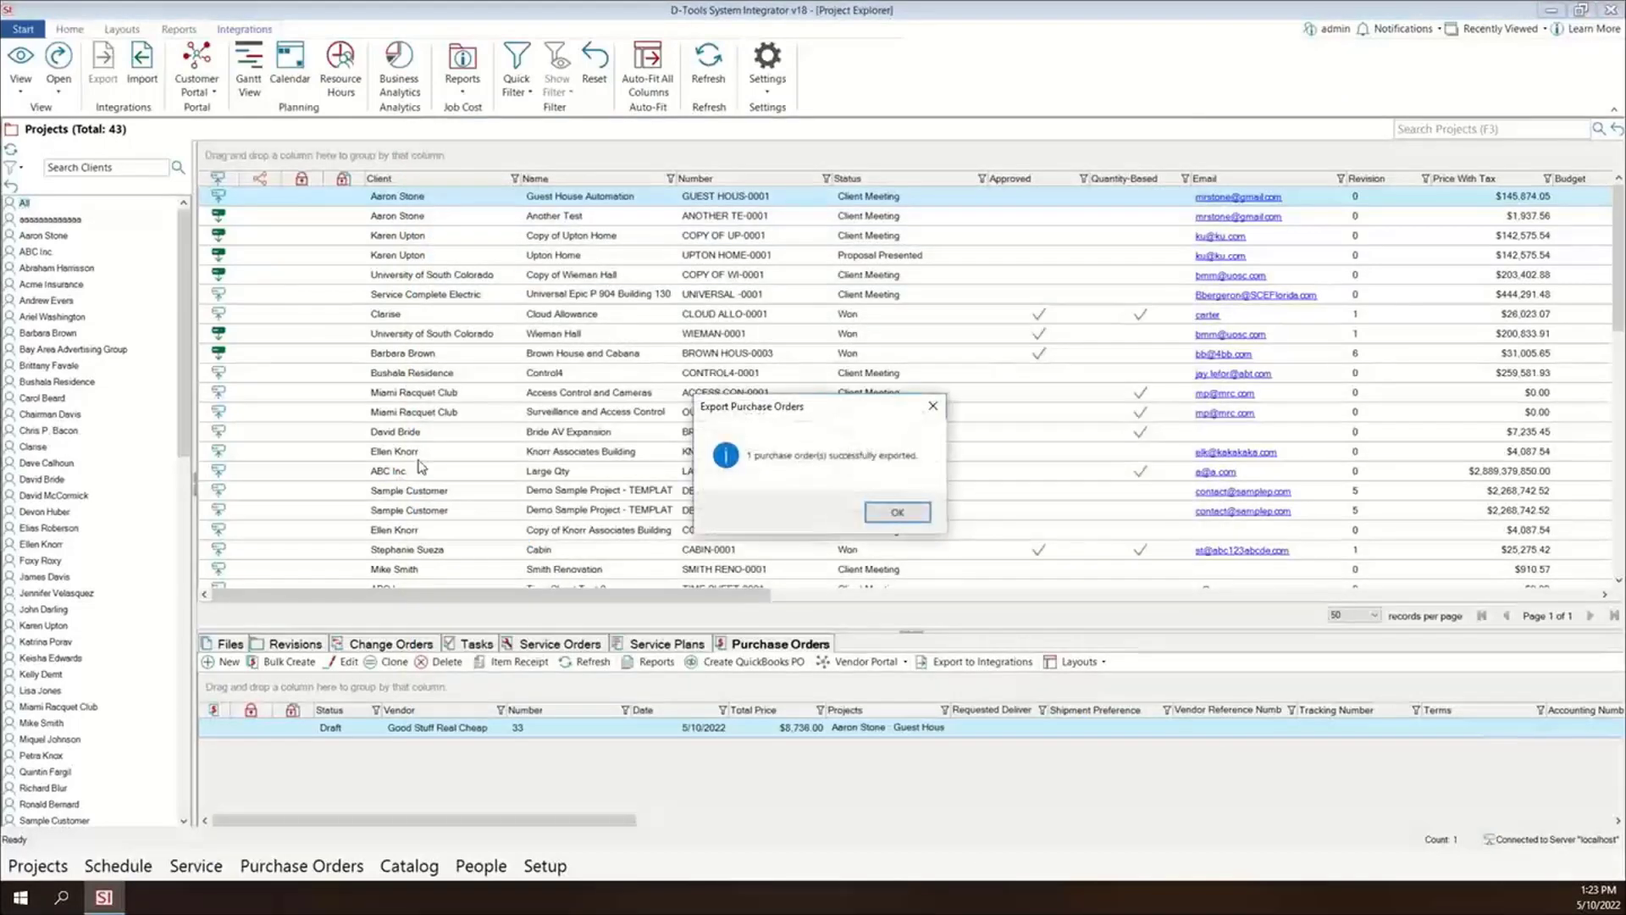
left_click(897, 517)
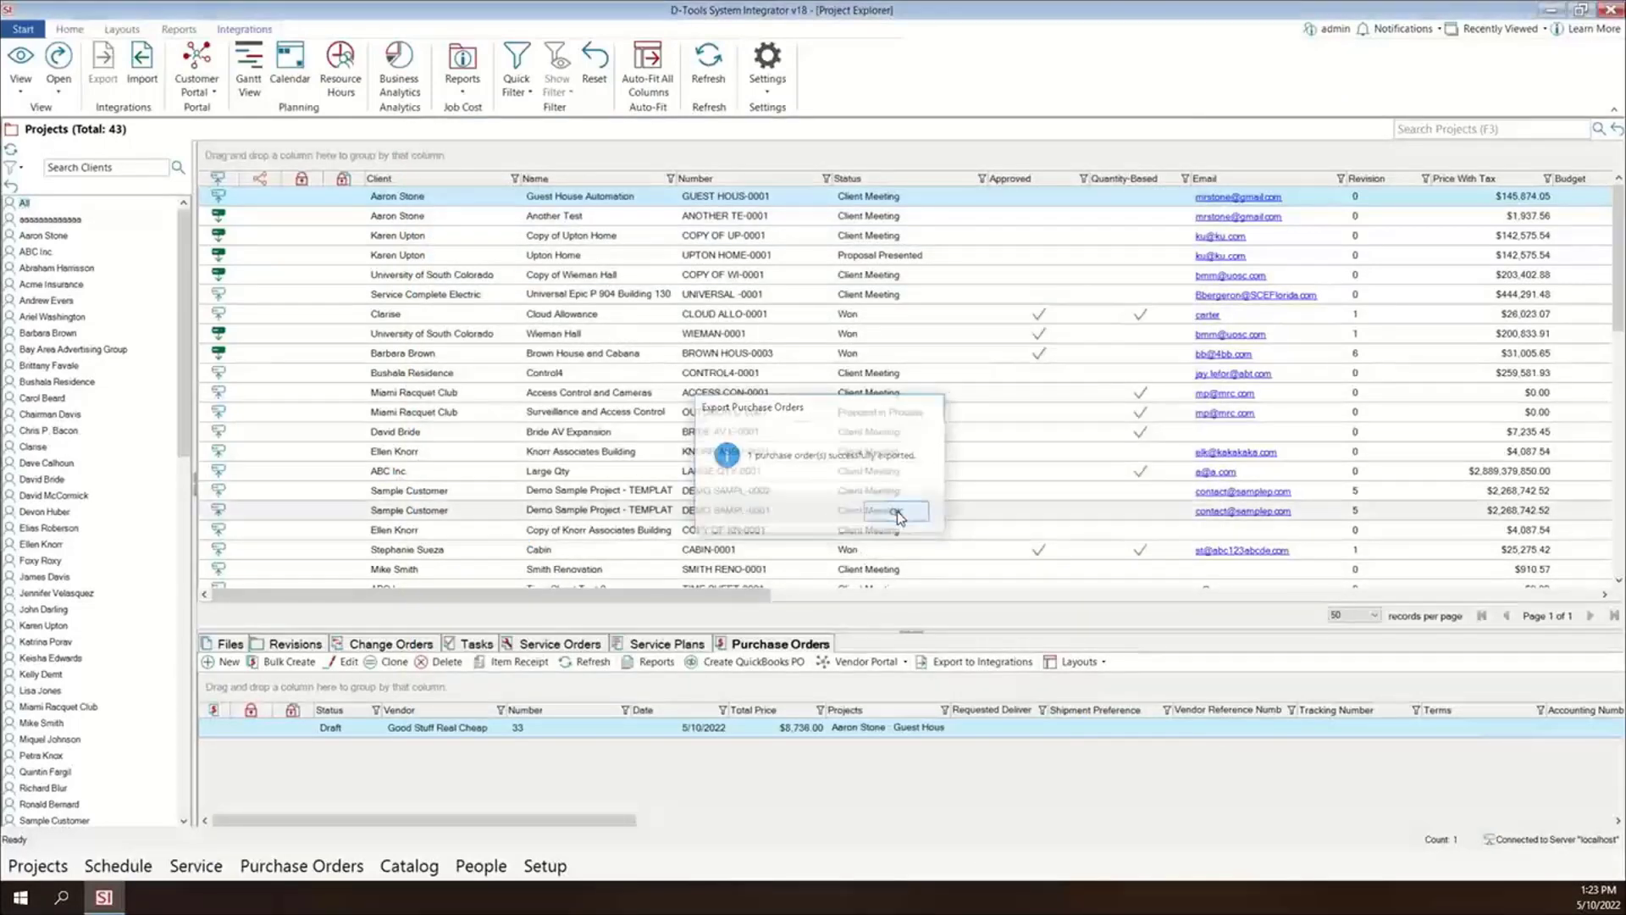
- Open the Manage Integrations settings from the Control Panel
left_click(25, 29)
mouse_move(109, 424)
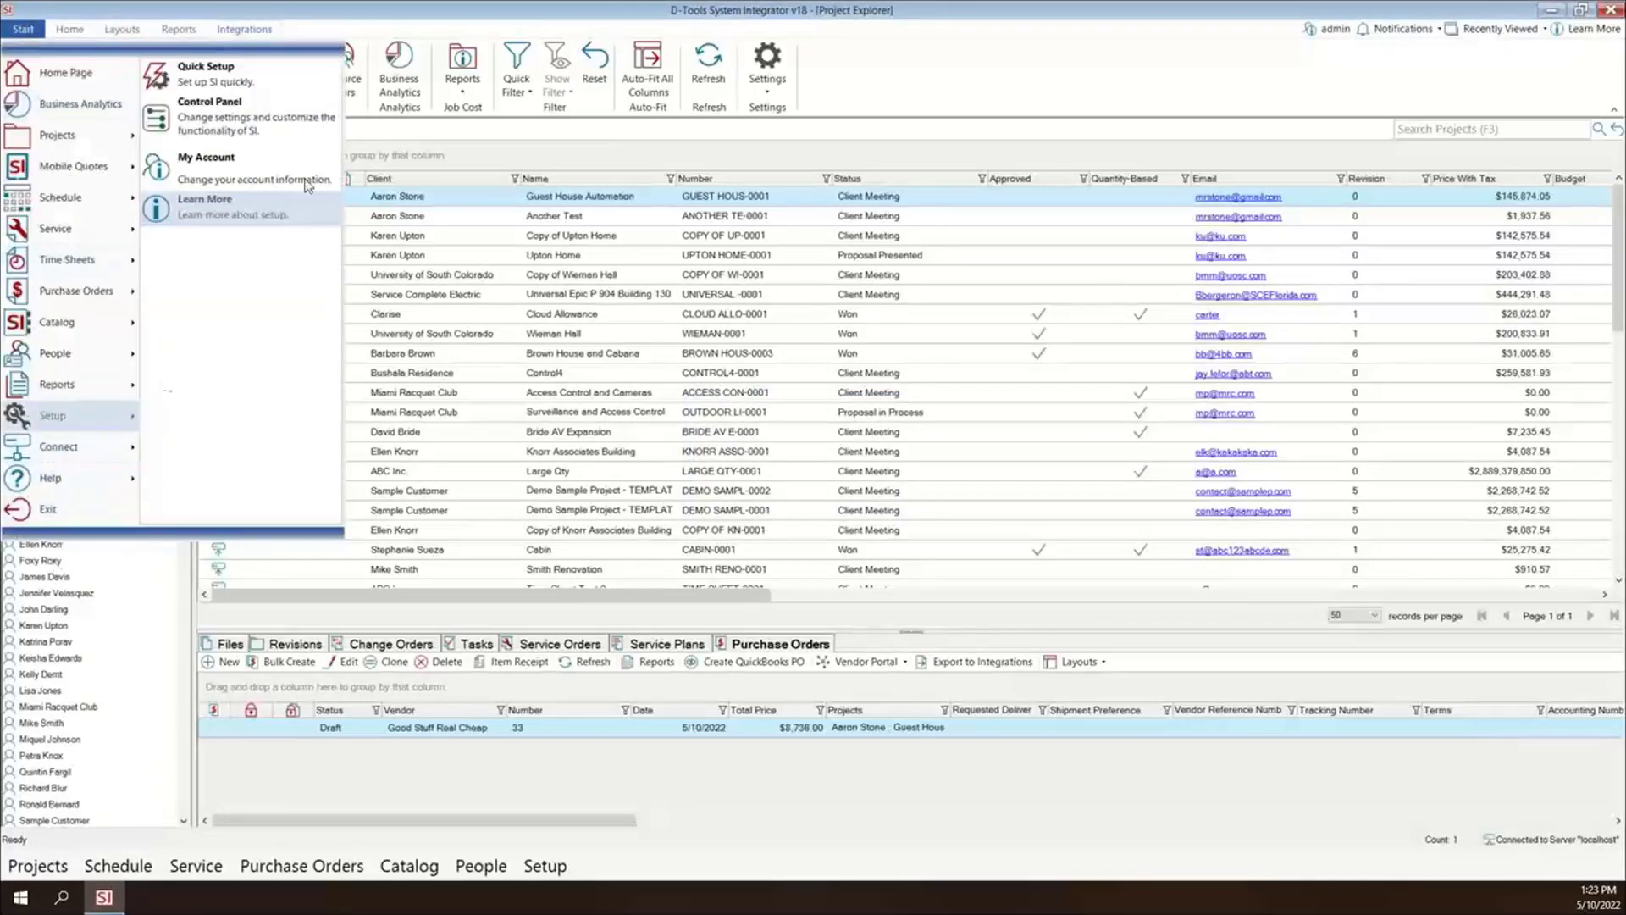
left_click(290, 115)
scroll(713, 588, "down", 8)
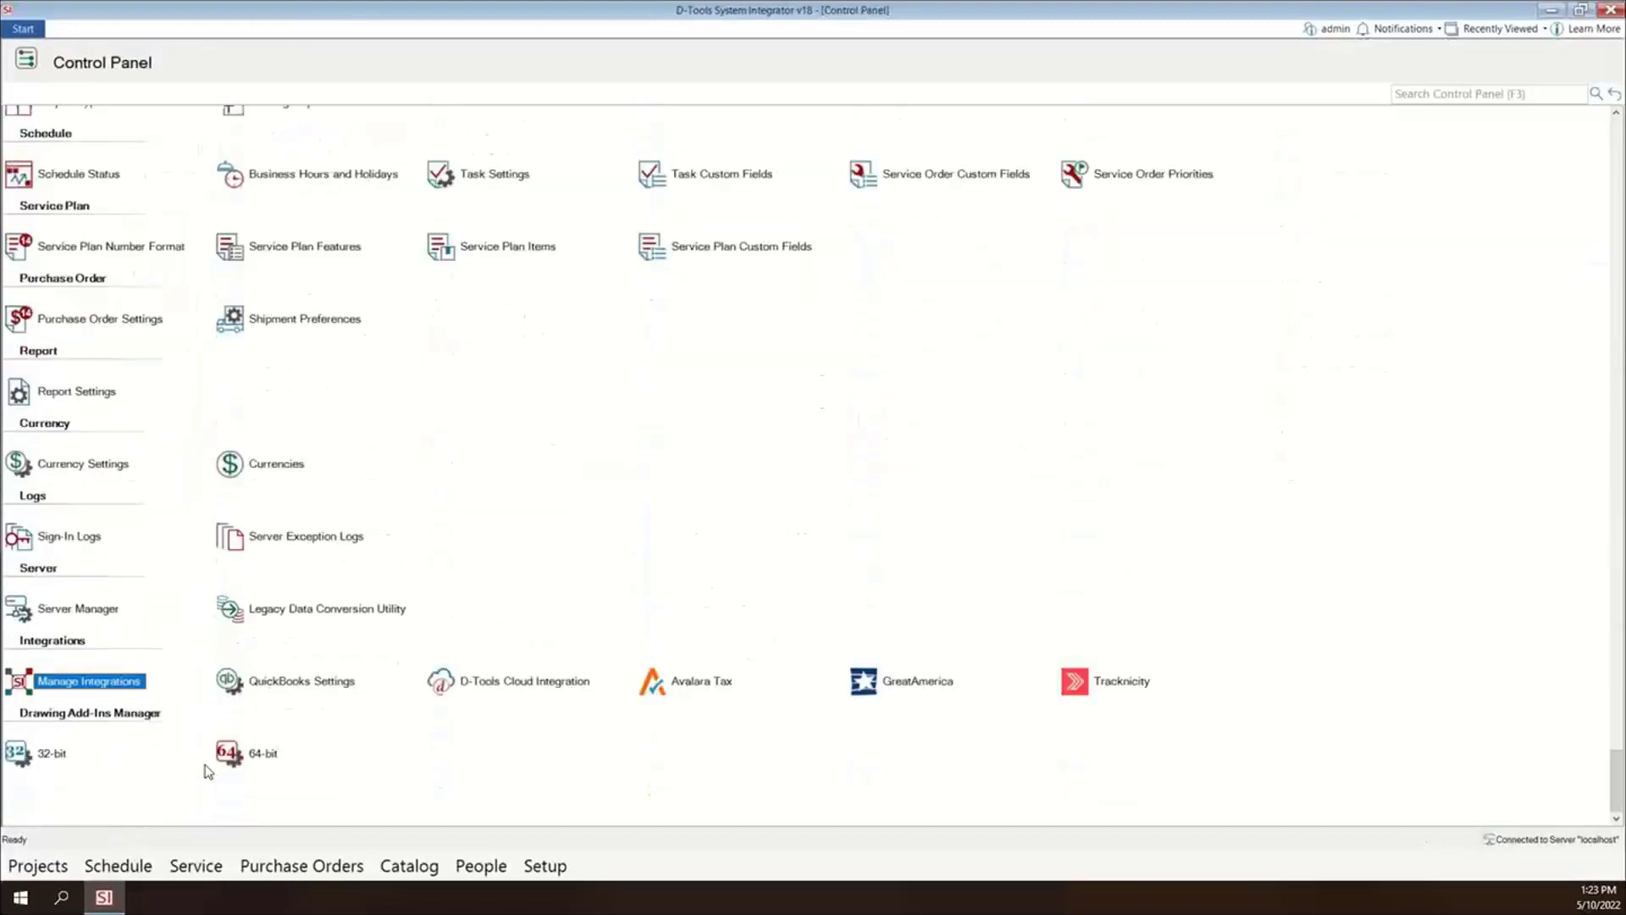
double_click(115, 682)
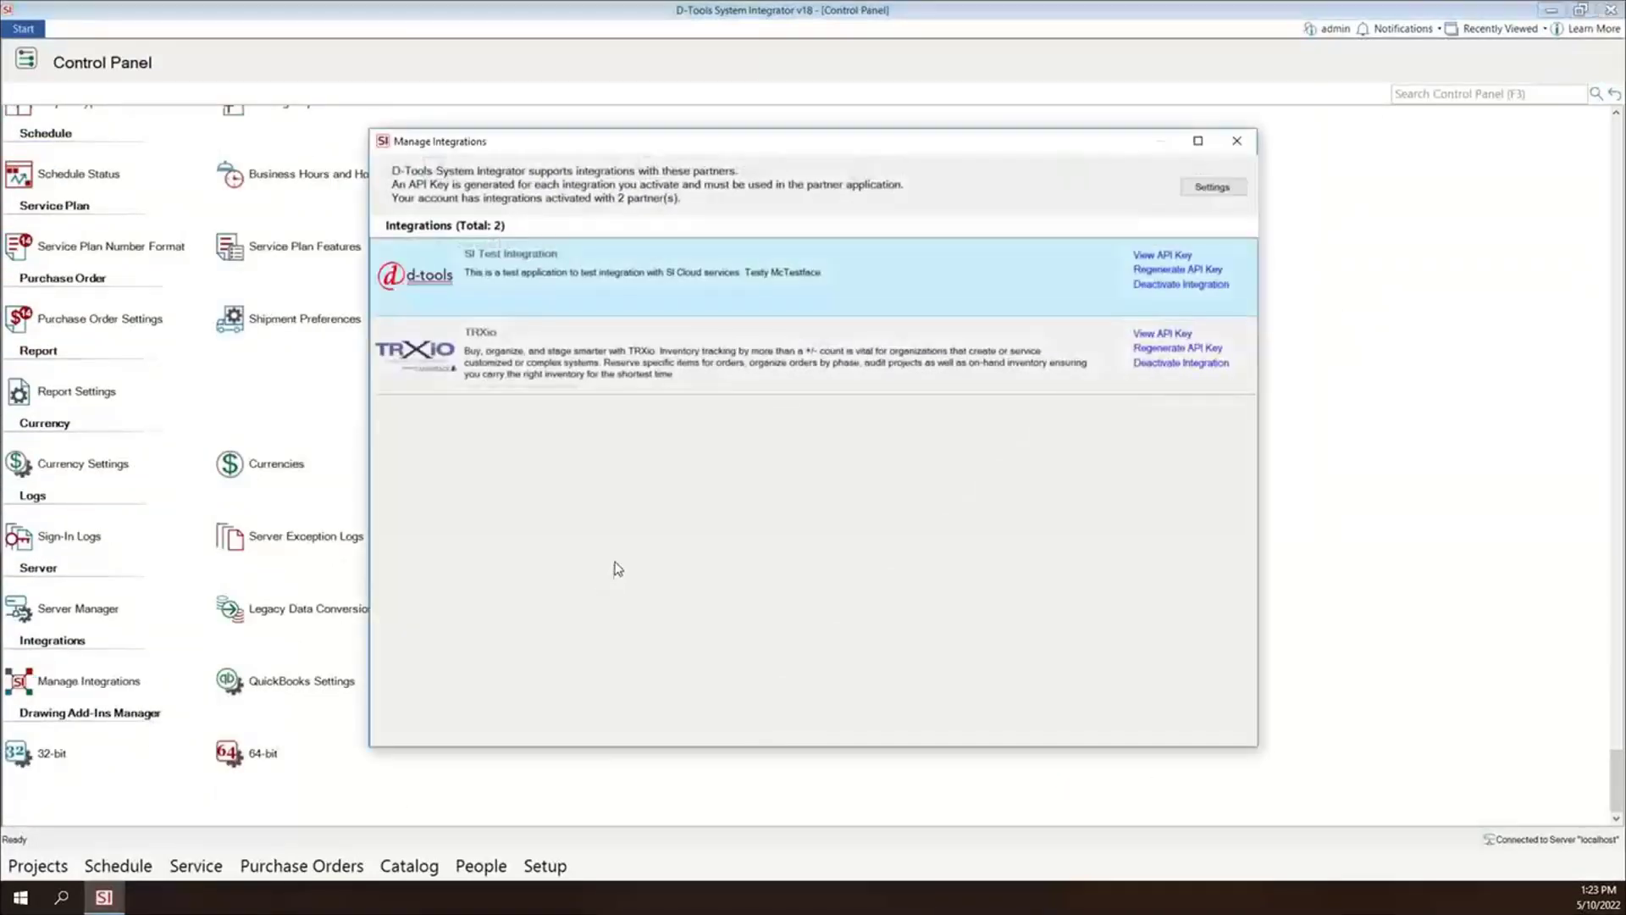
left_click(1216, 188)
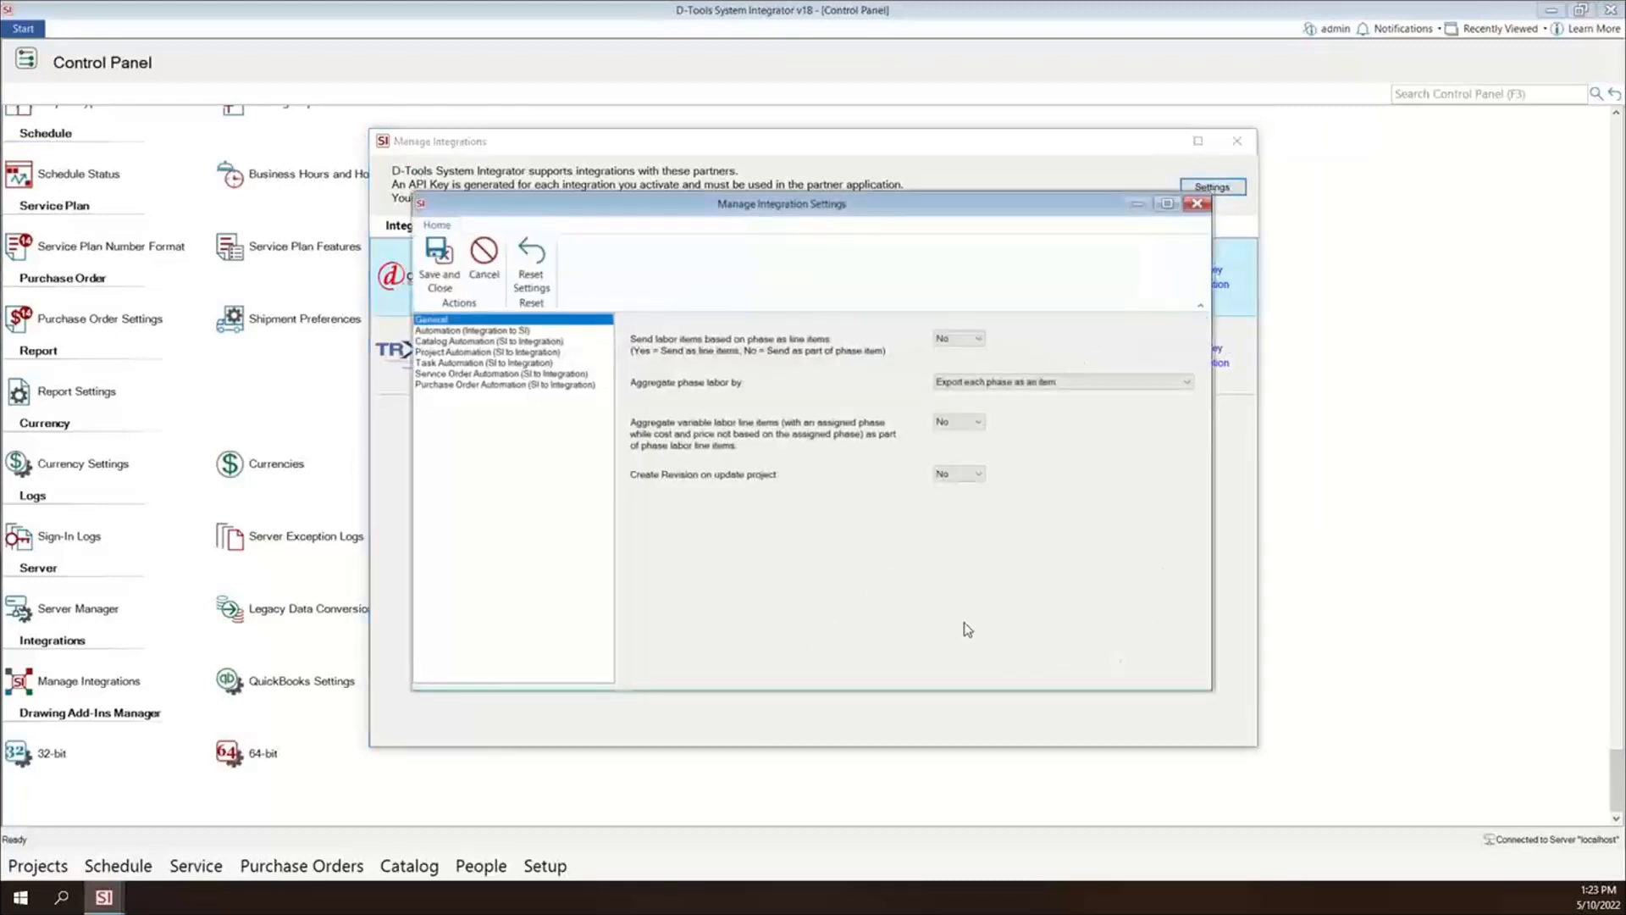
- Examine the Project Automation settings and the status and integration choices for a new project status export, without adding one
left_click(479, 351)
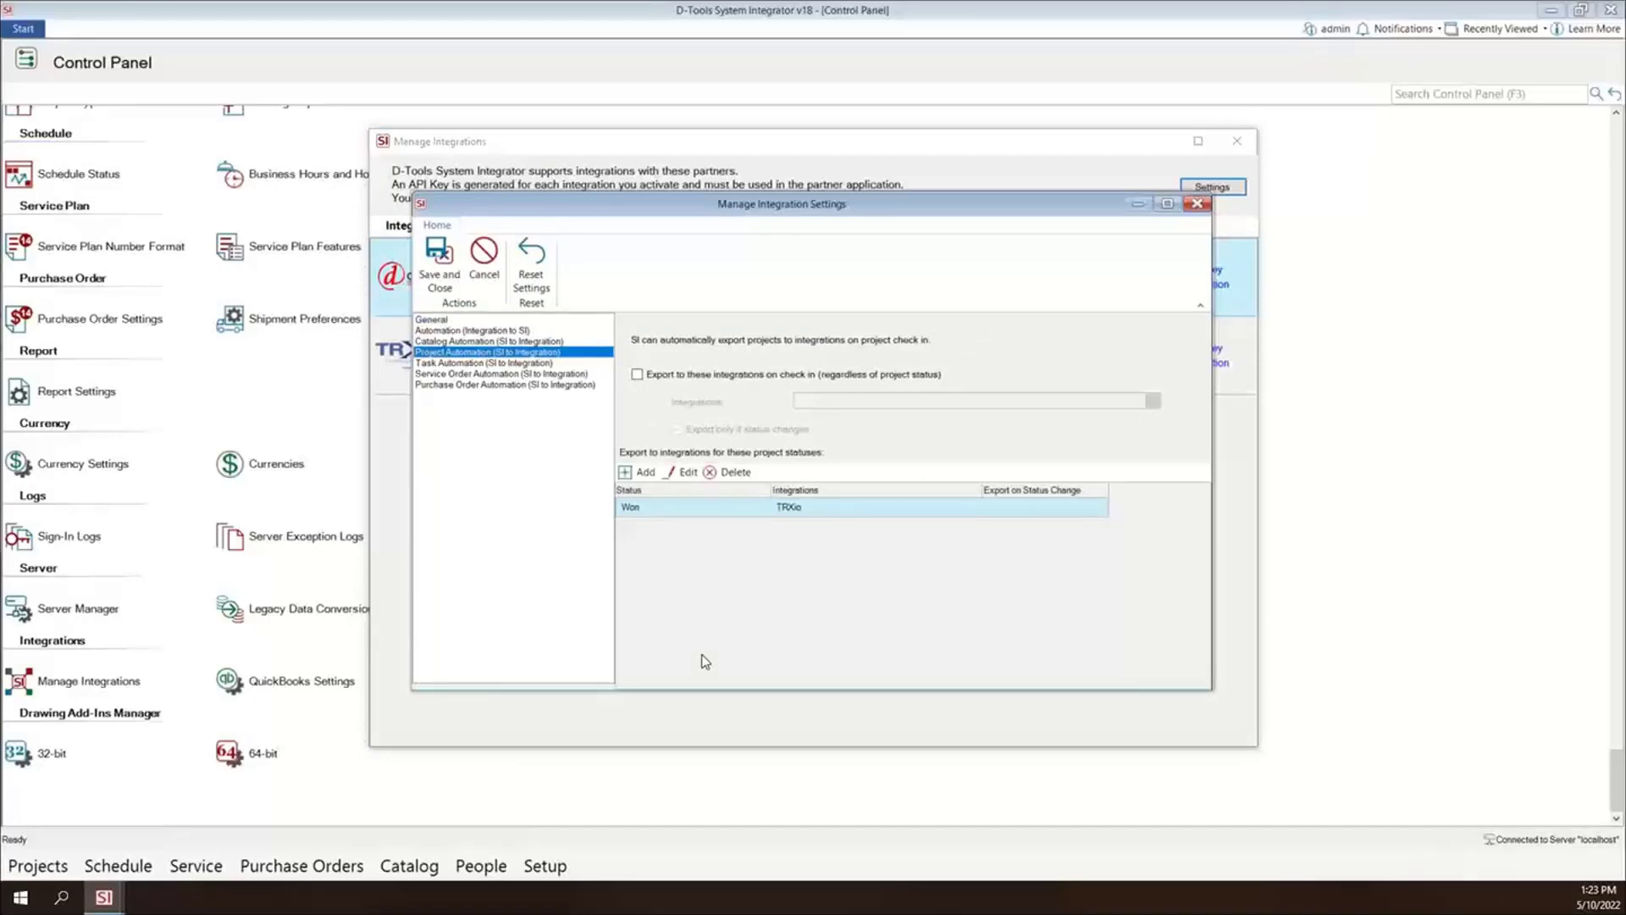
left_click(637, 472)
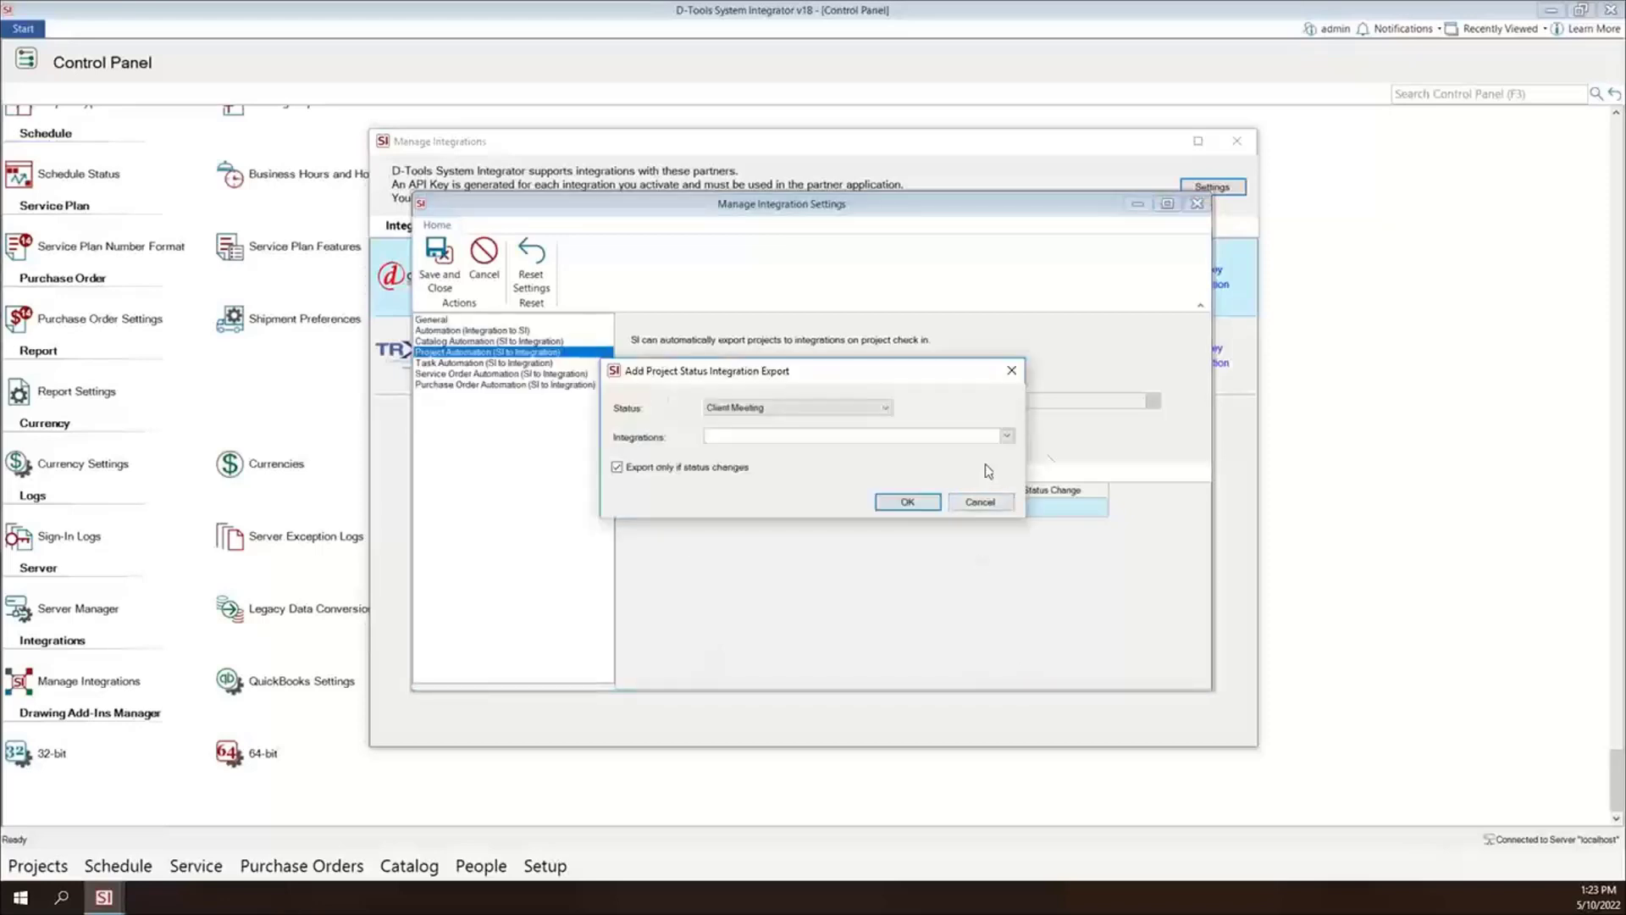
left_click(885, 408)
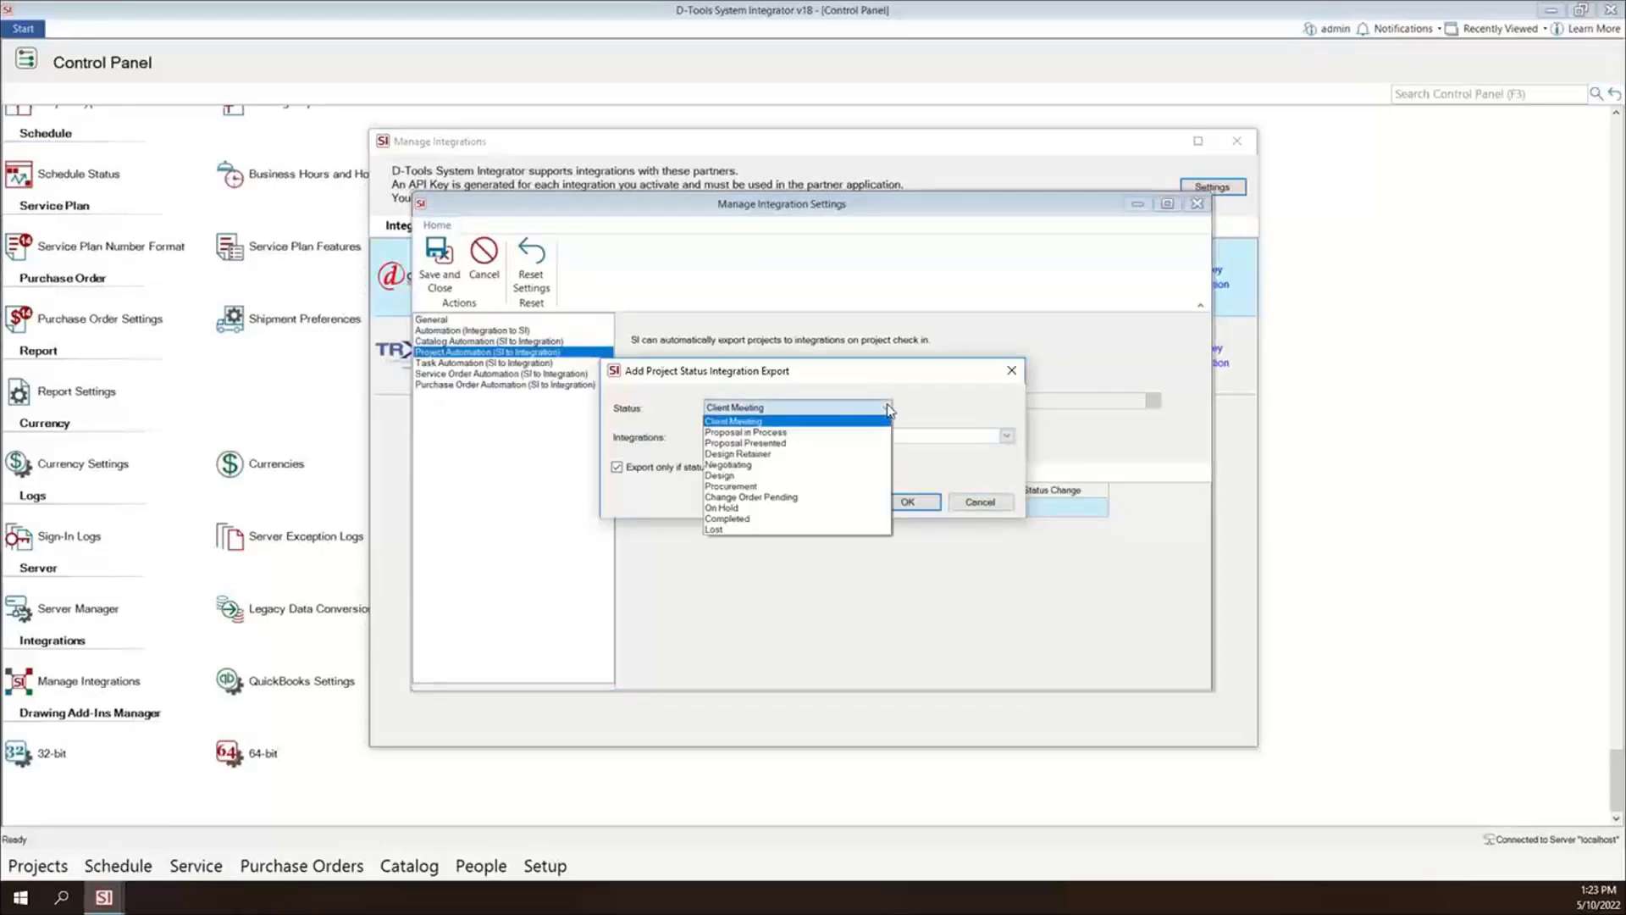
left_click(944, 407)
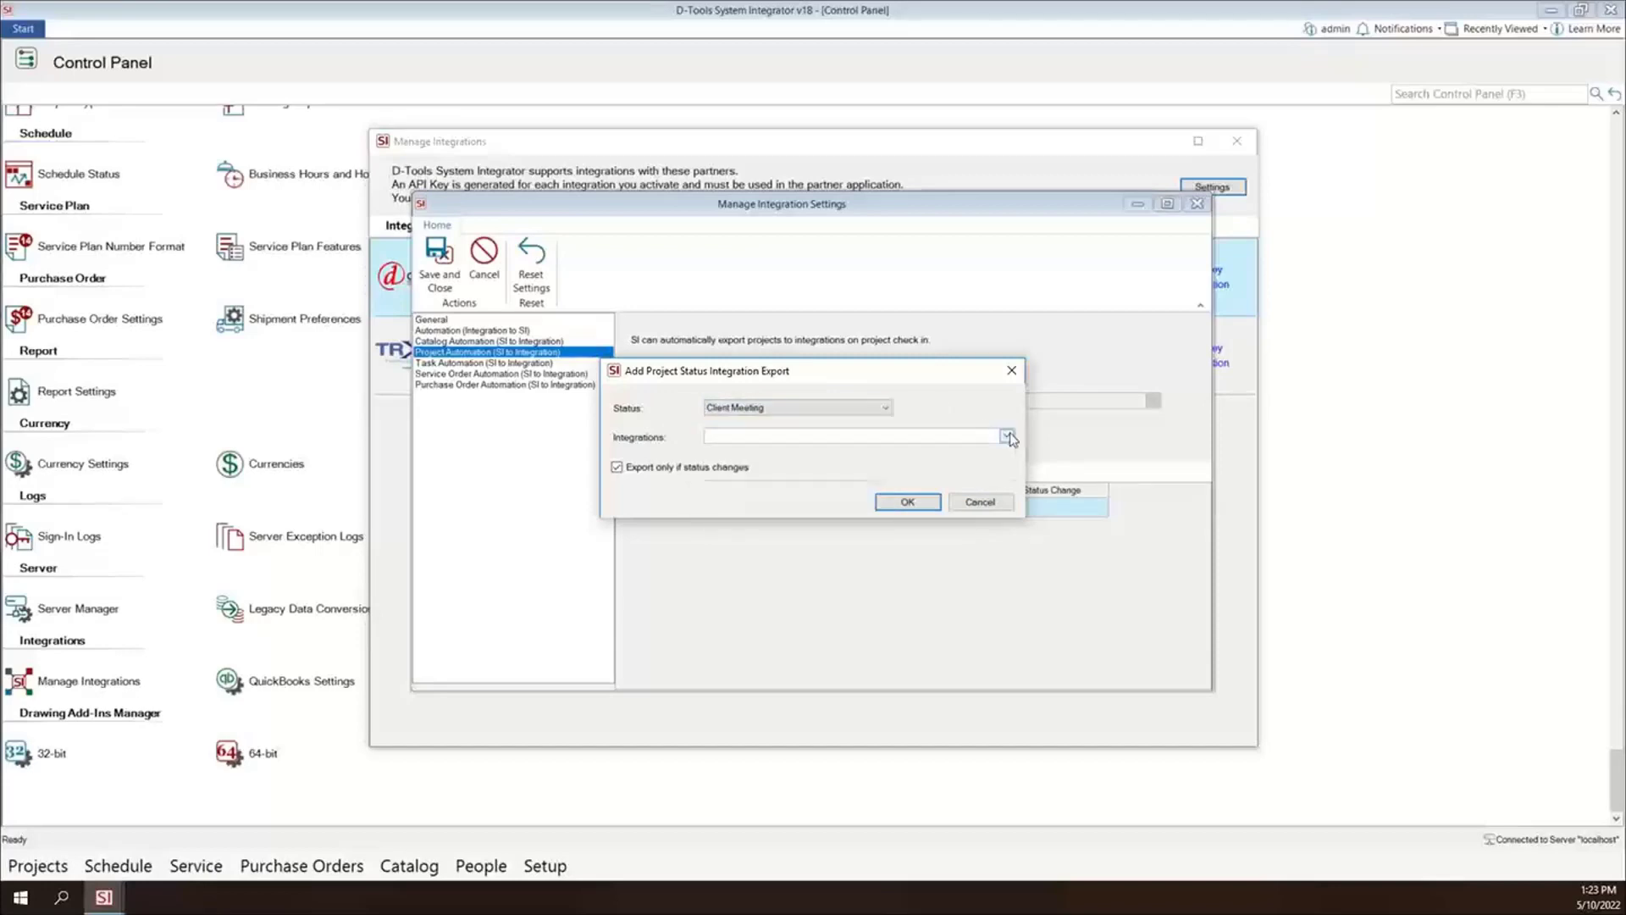
left_click(1006, 436)
left_click(970, 395)
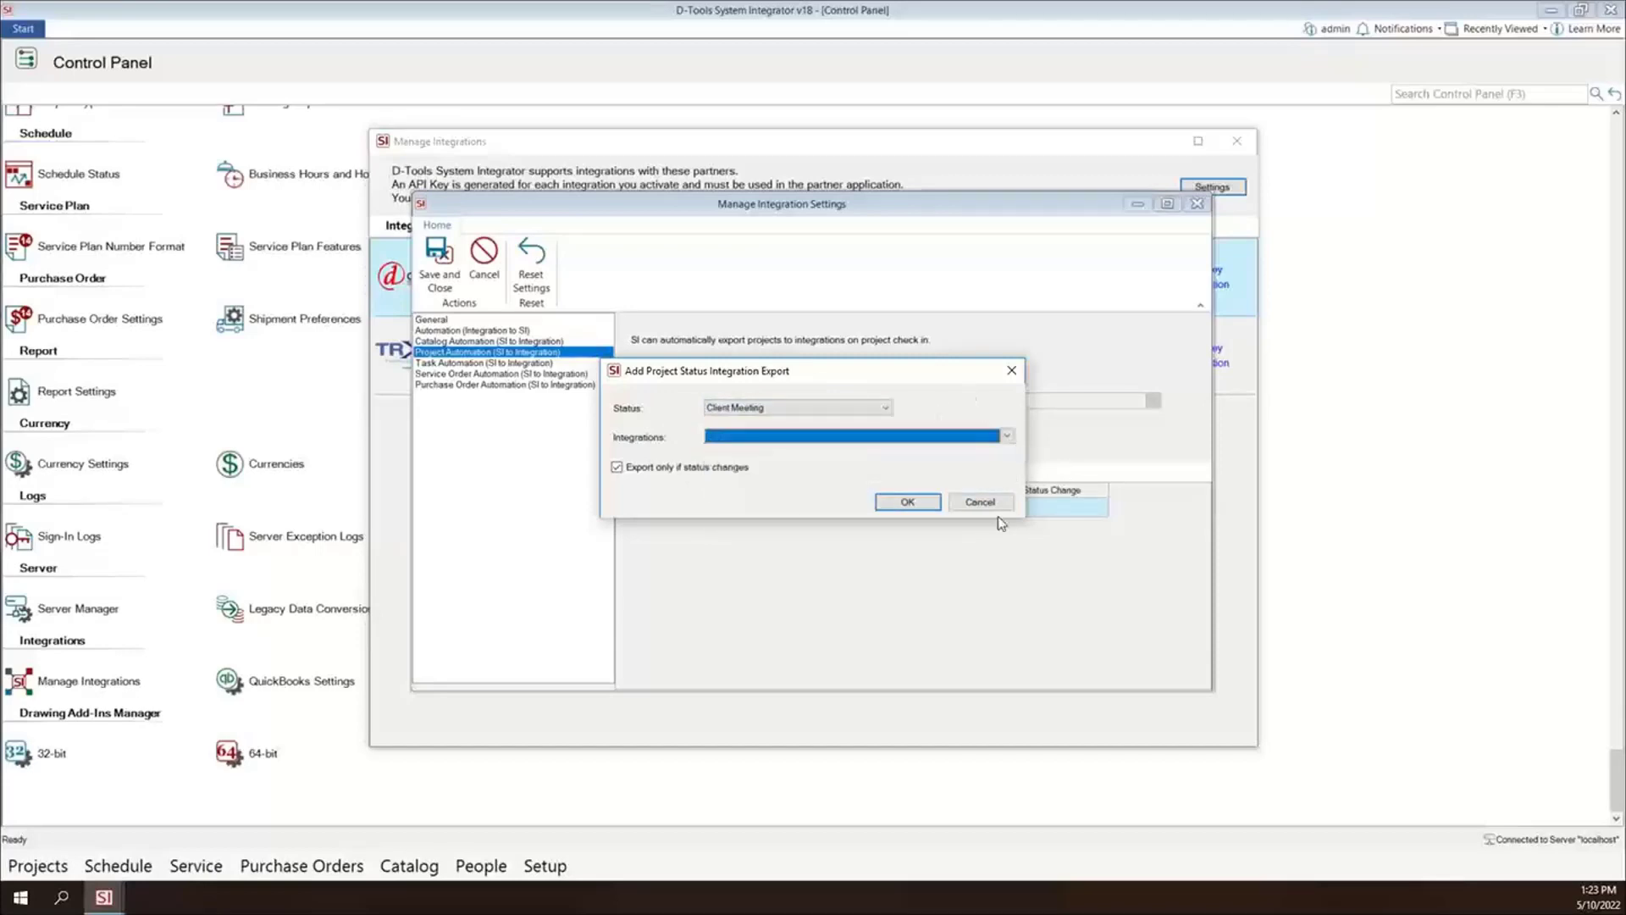
left_click(981, 504)
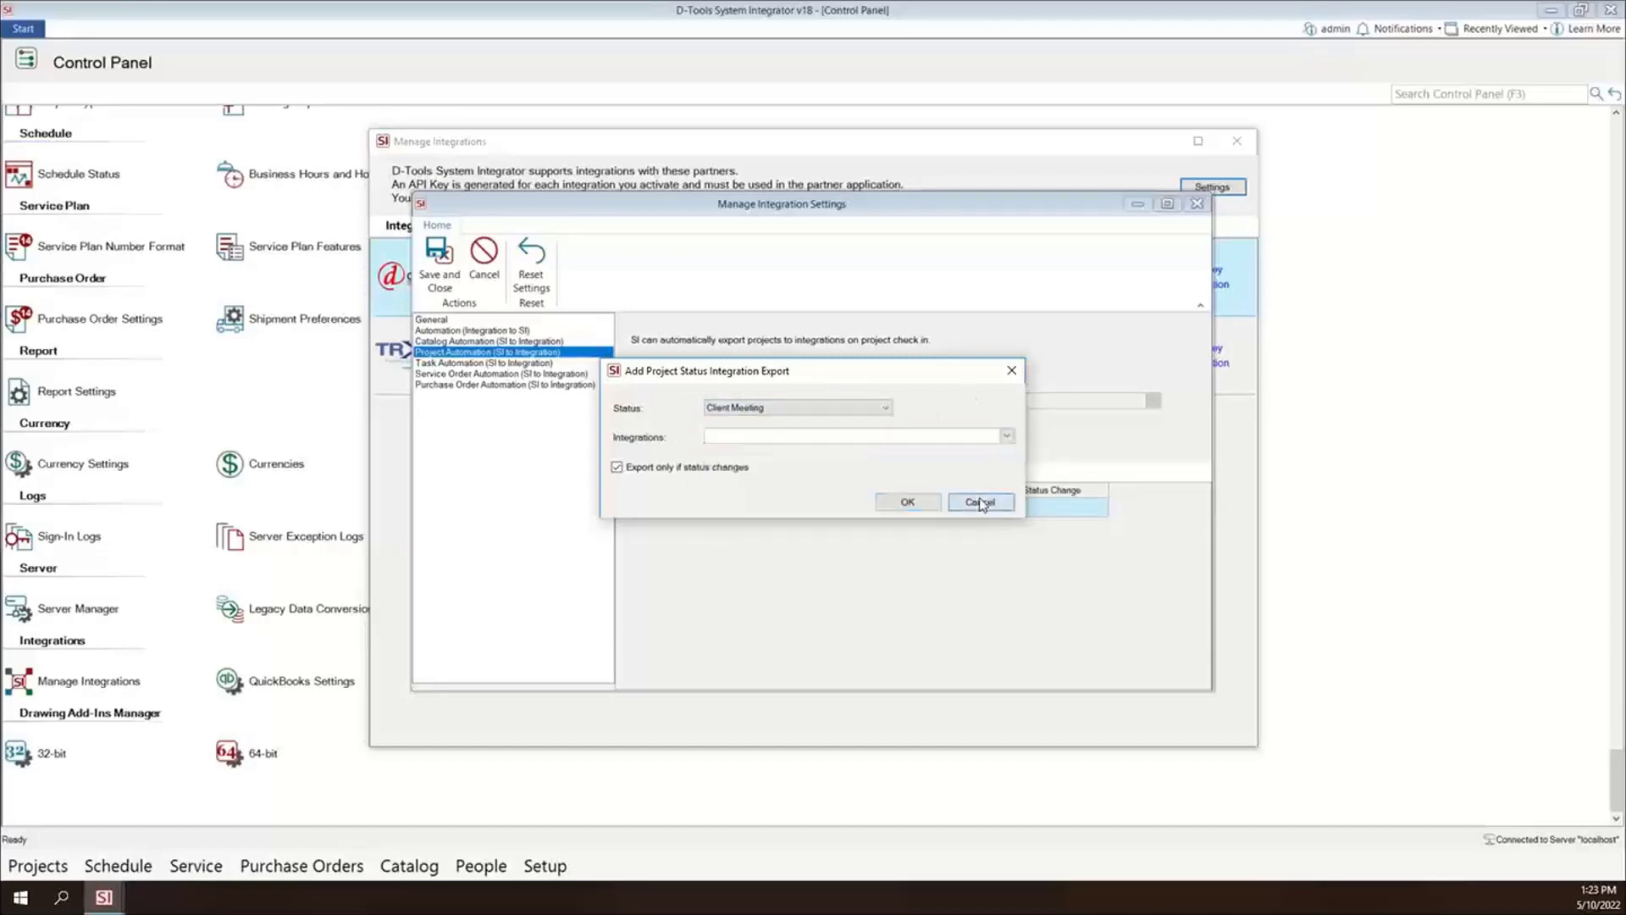
- Examine the Purchase Order Automation settings and the form for adding a purchase order status export, without adding one
left_click(471, 385)
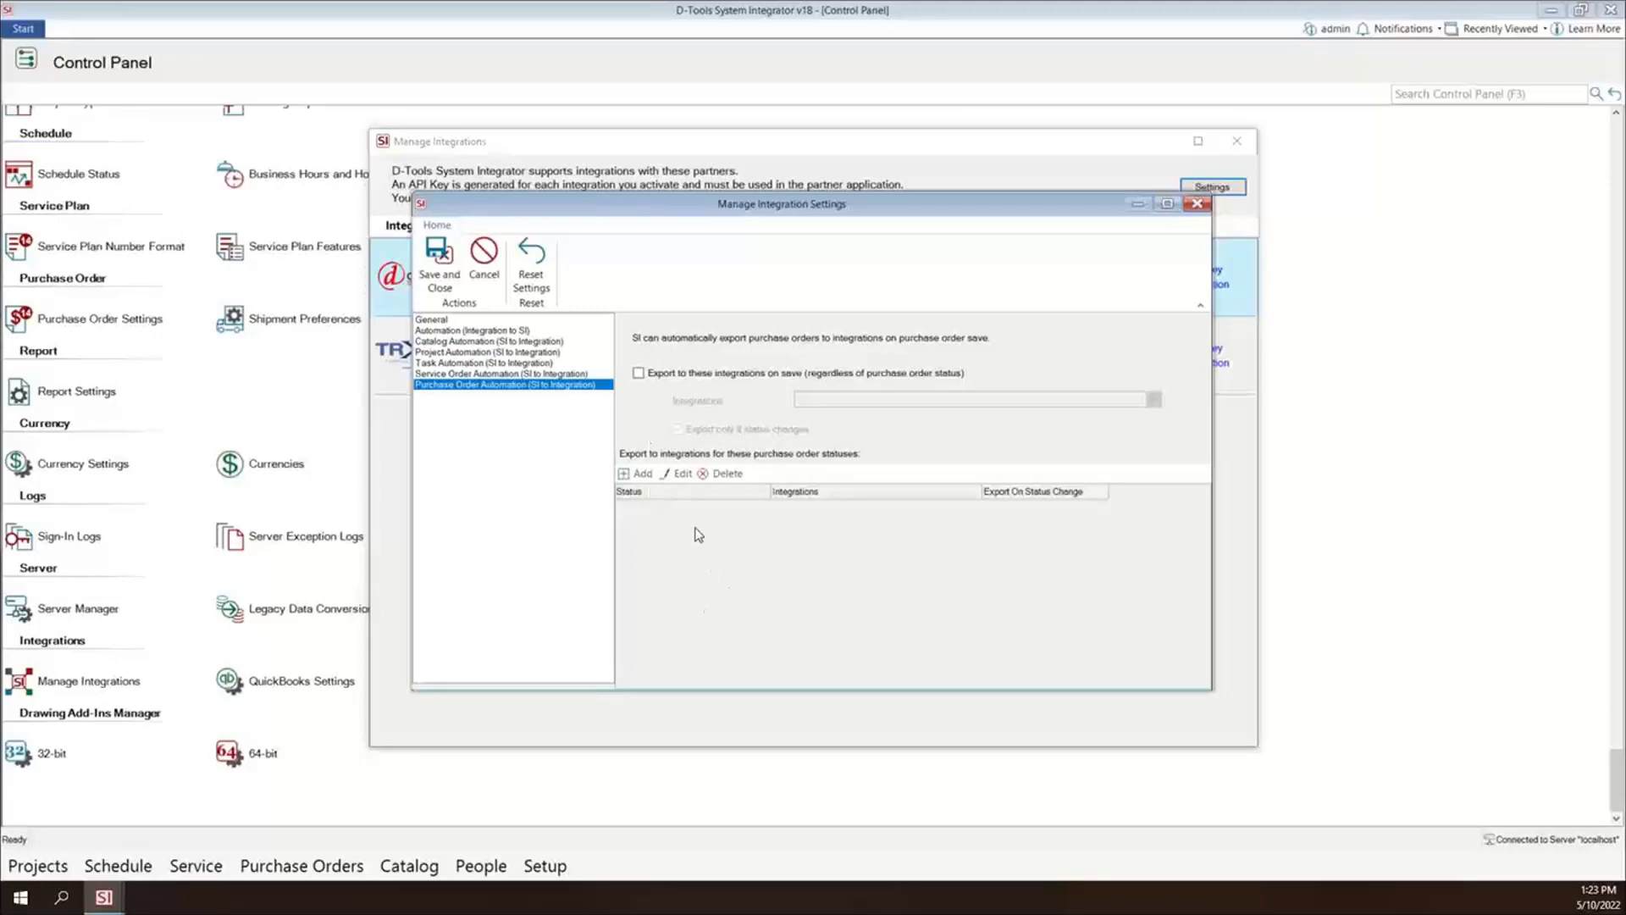
left_click(637, 473)
left_click(1009, 372)
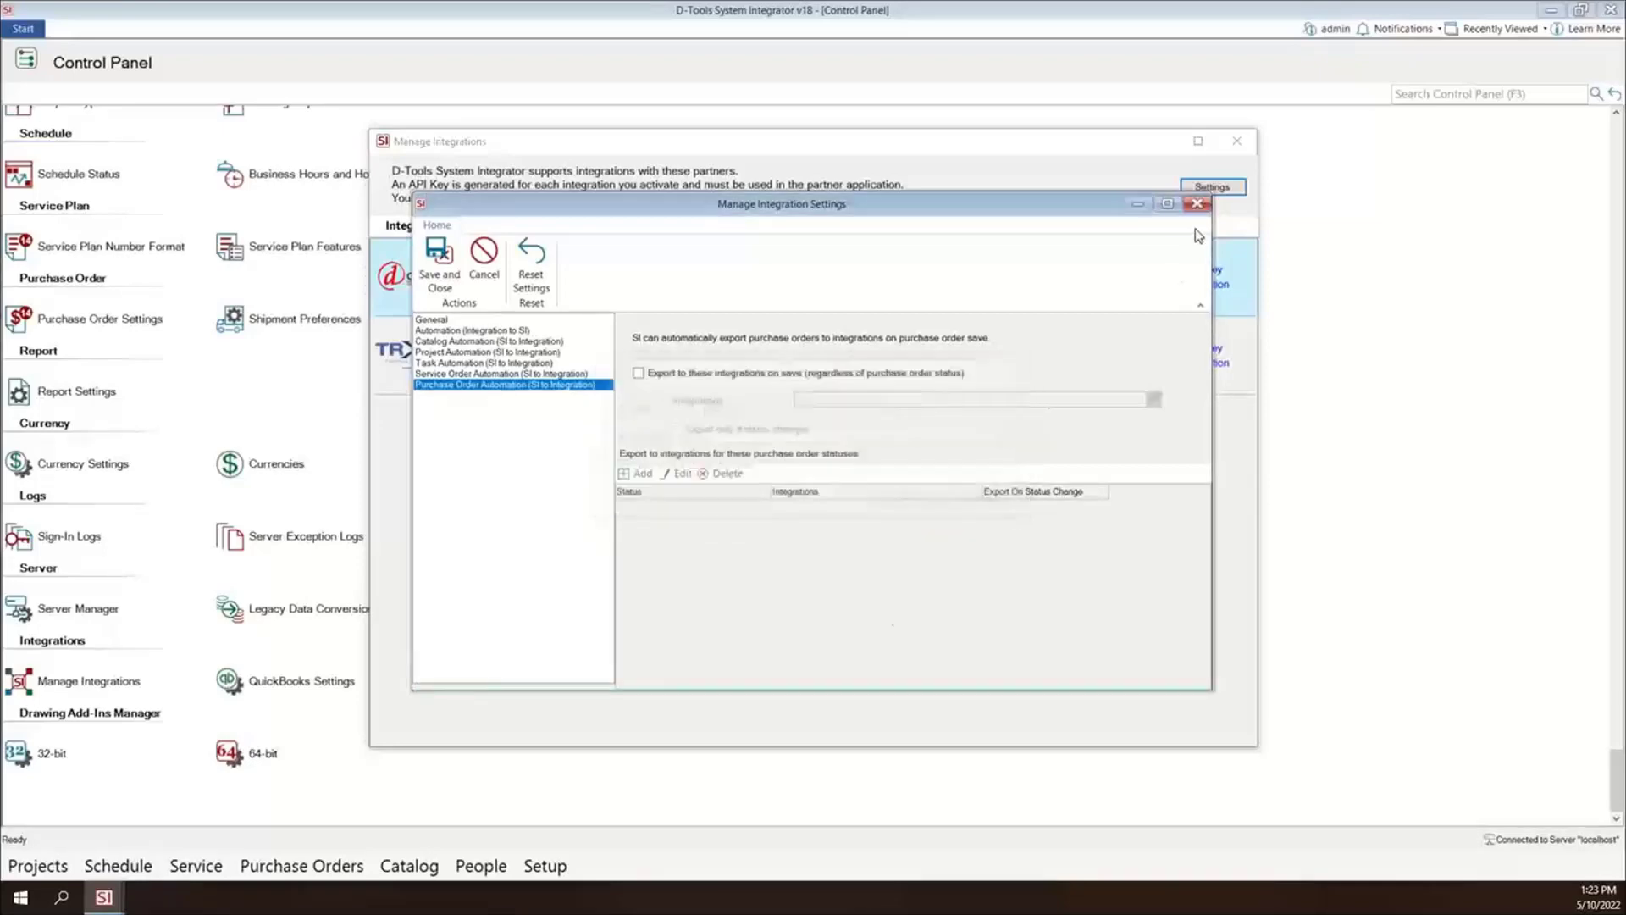
- Close the integration settings and Manage Integrations windows, and switch to TRXio to open the D-Tools project import list
left_click(1197, 203)
left_click(1237, 141)
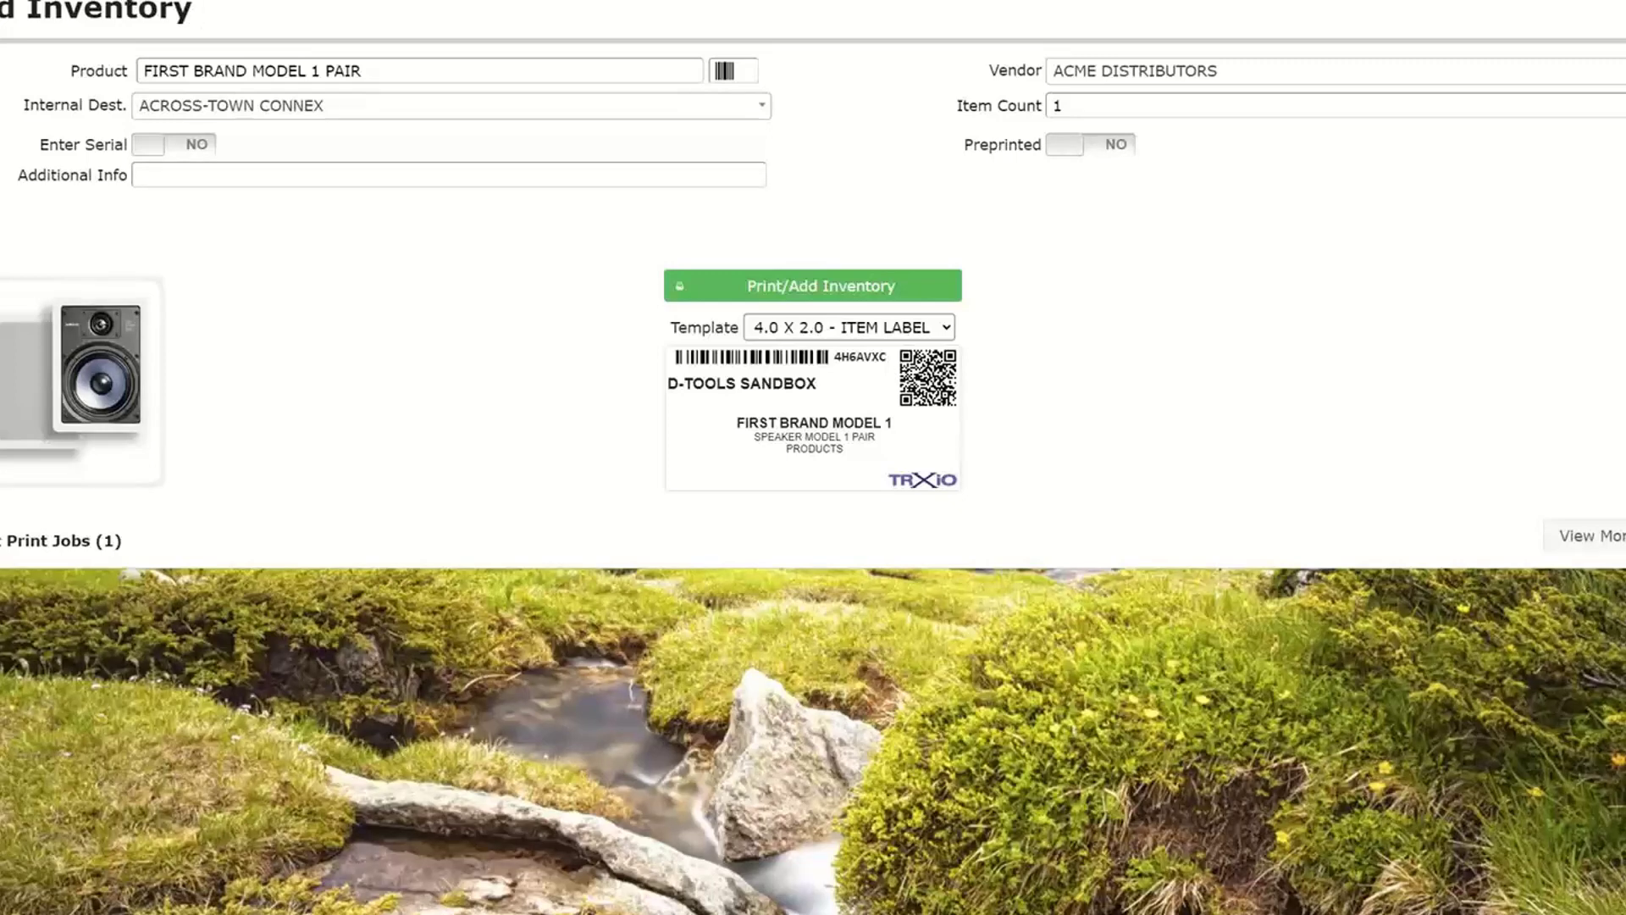
mouse_move(127, 2)
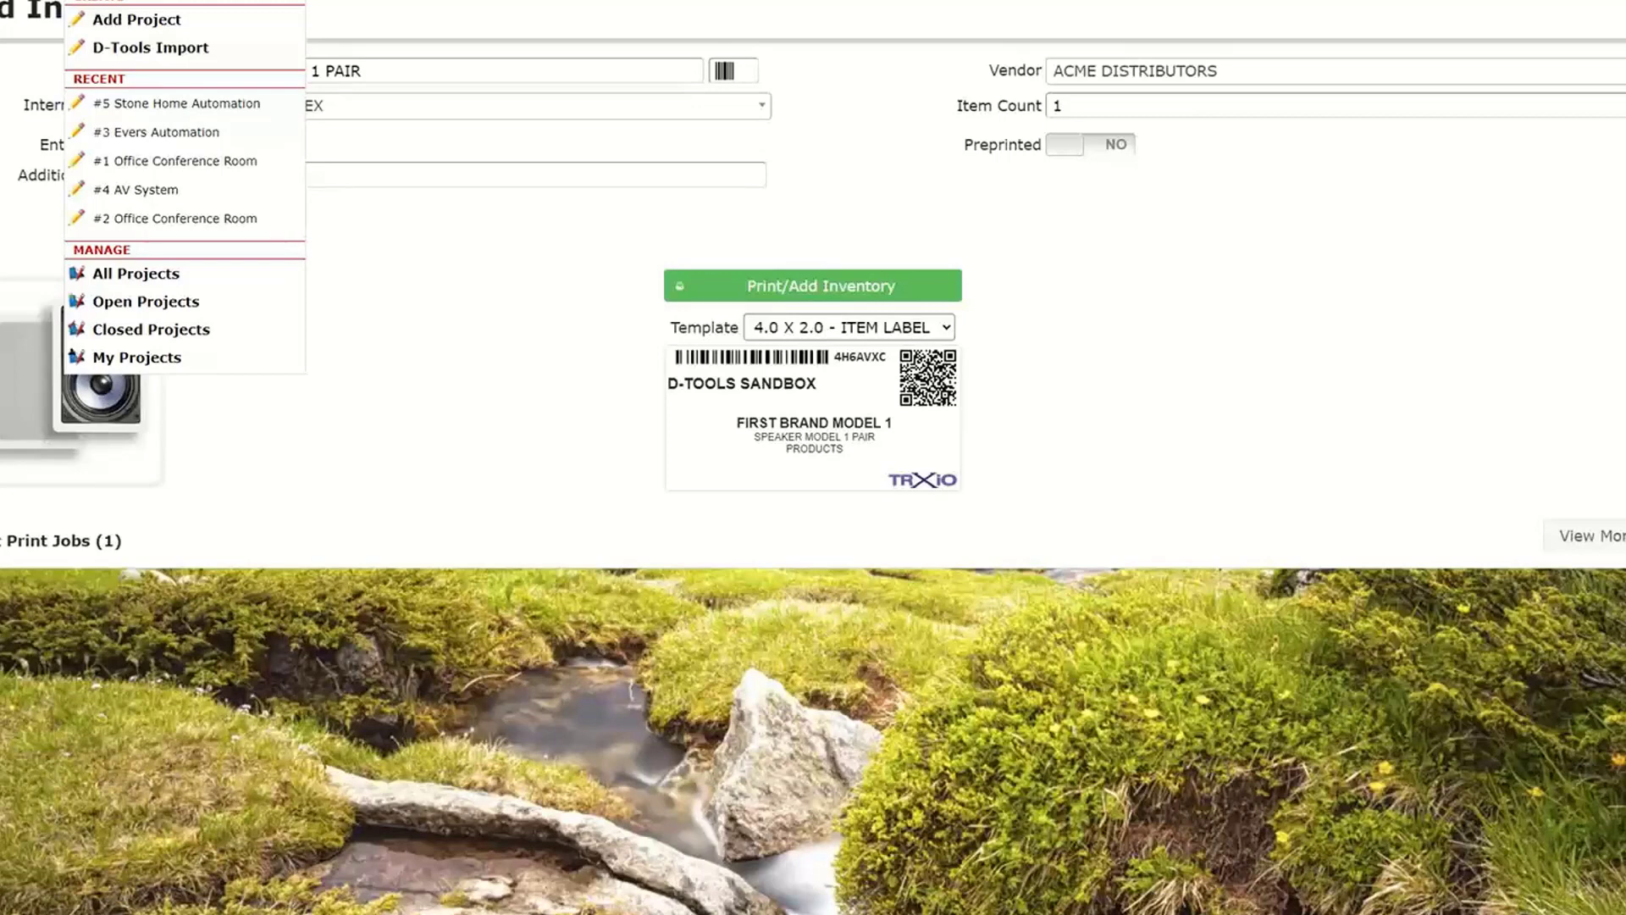
left_click(130, 49)
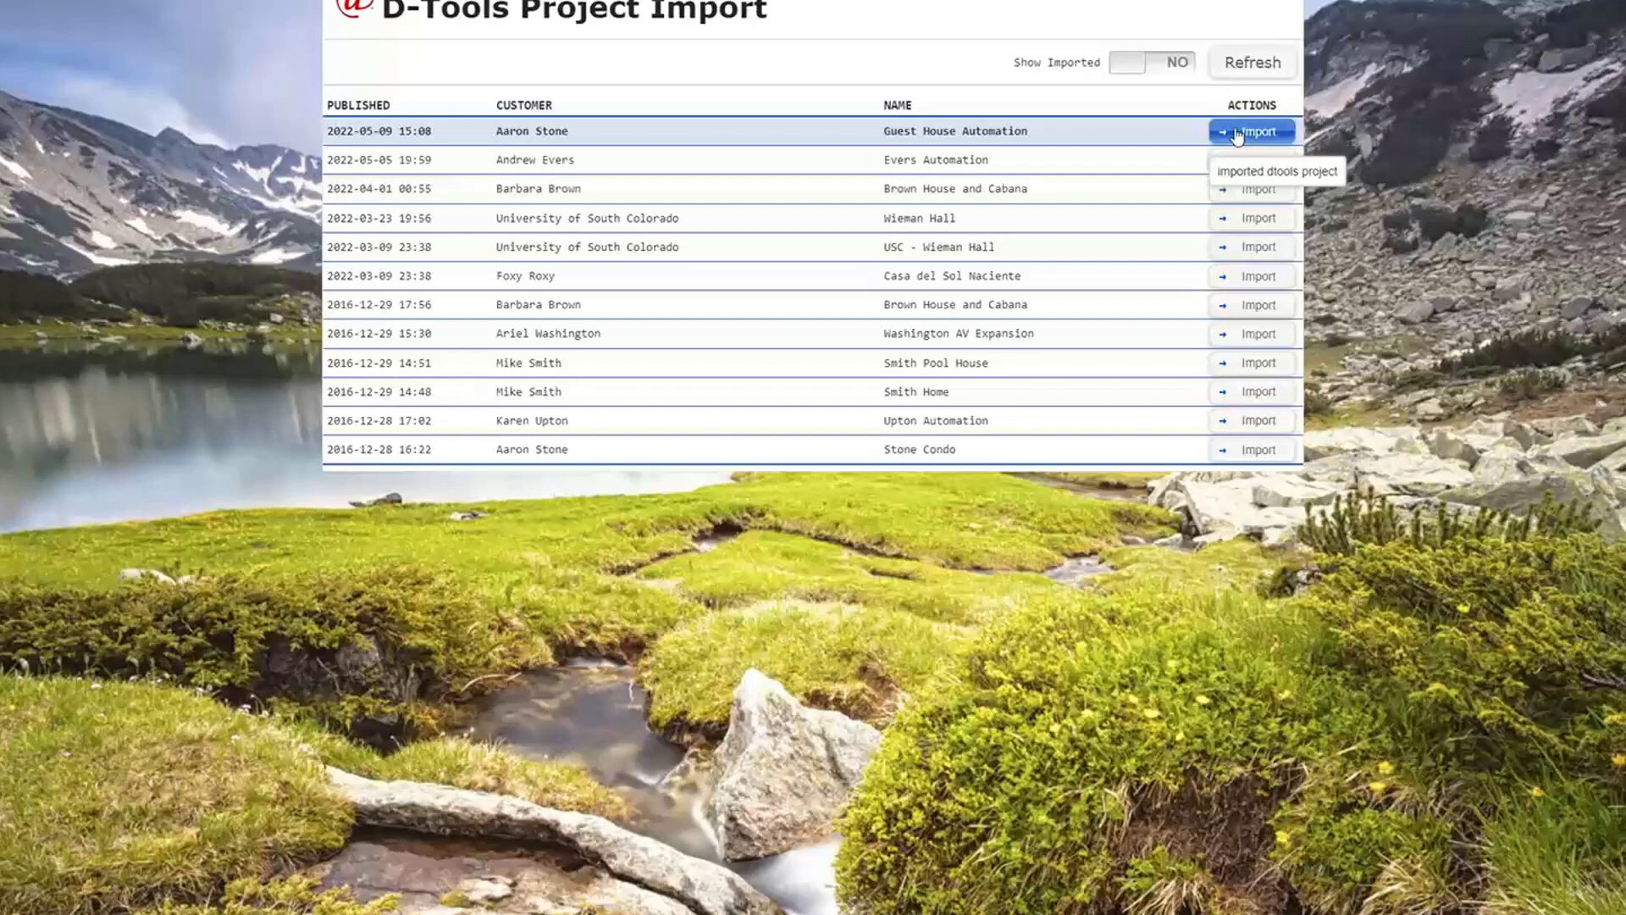
- Start importing the Guest House Automation project and add its missing ORIGIN ACOUSTICS LCR68 product with SINGLE packaging
left_click(1237, 133)
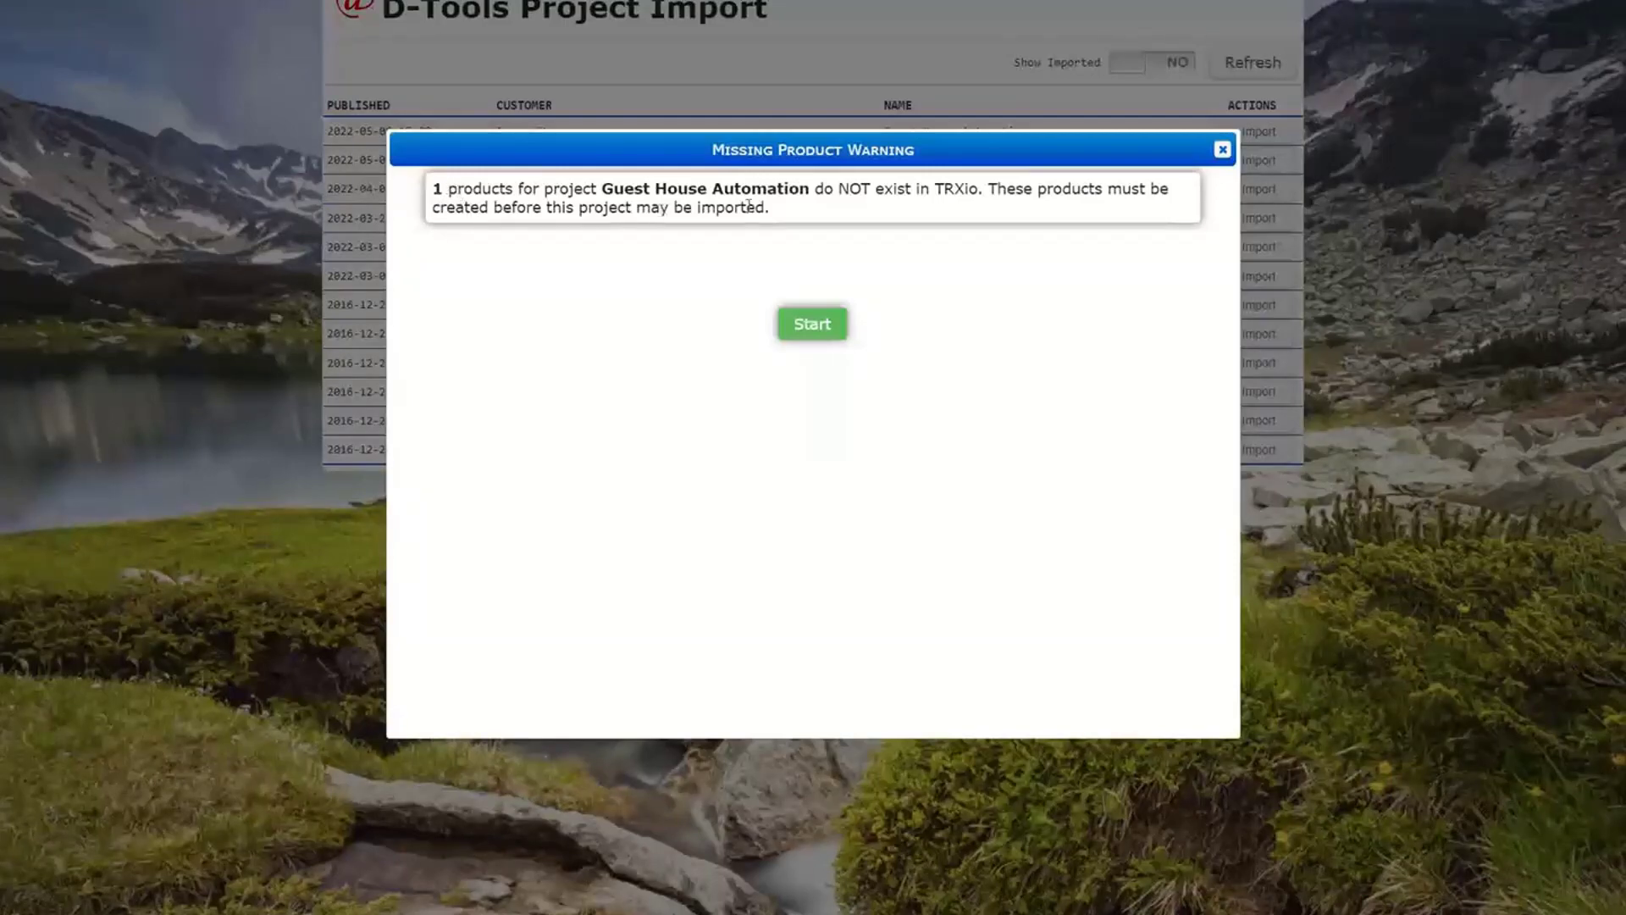
left_click(820, 327)
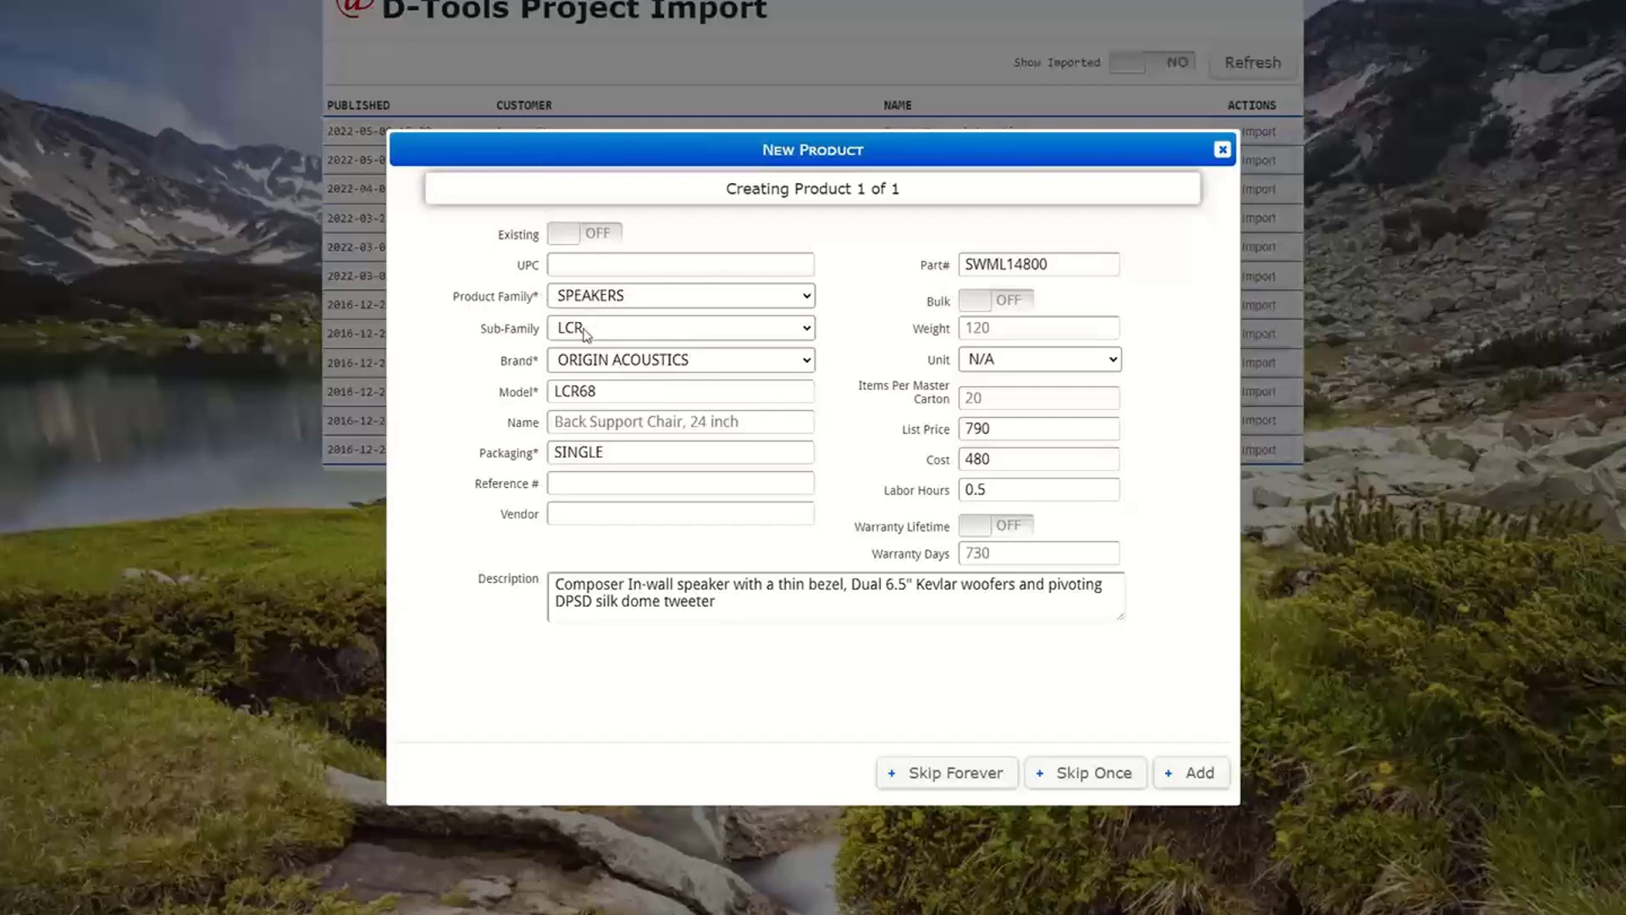
left_click(629, 452)
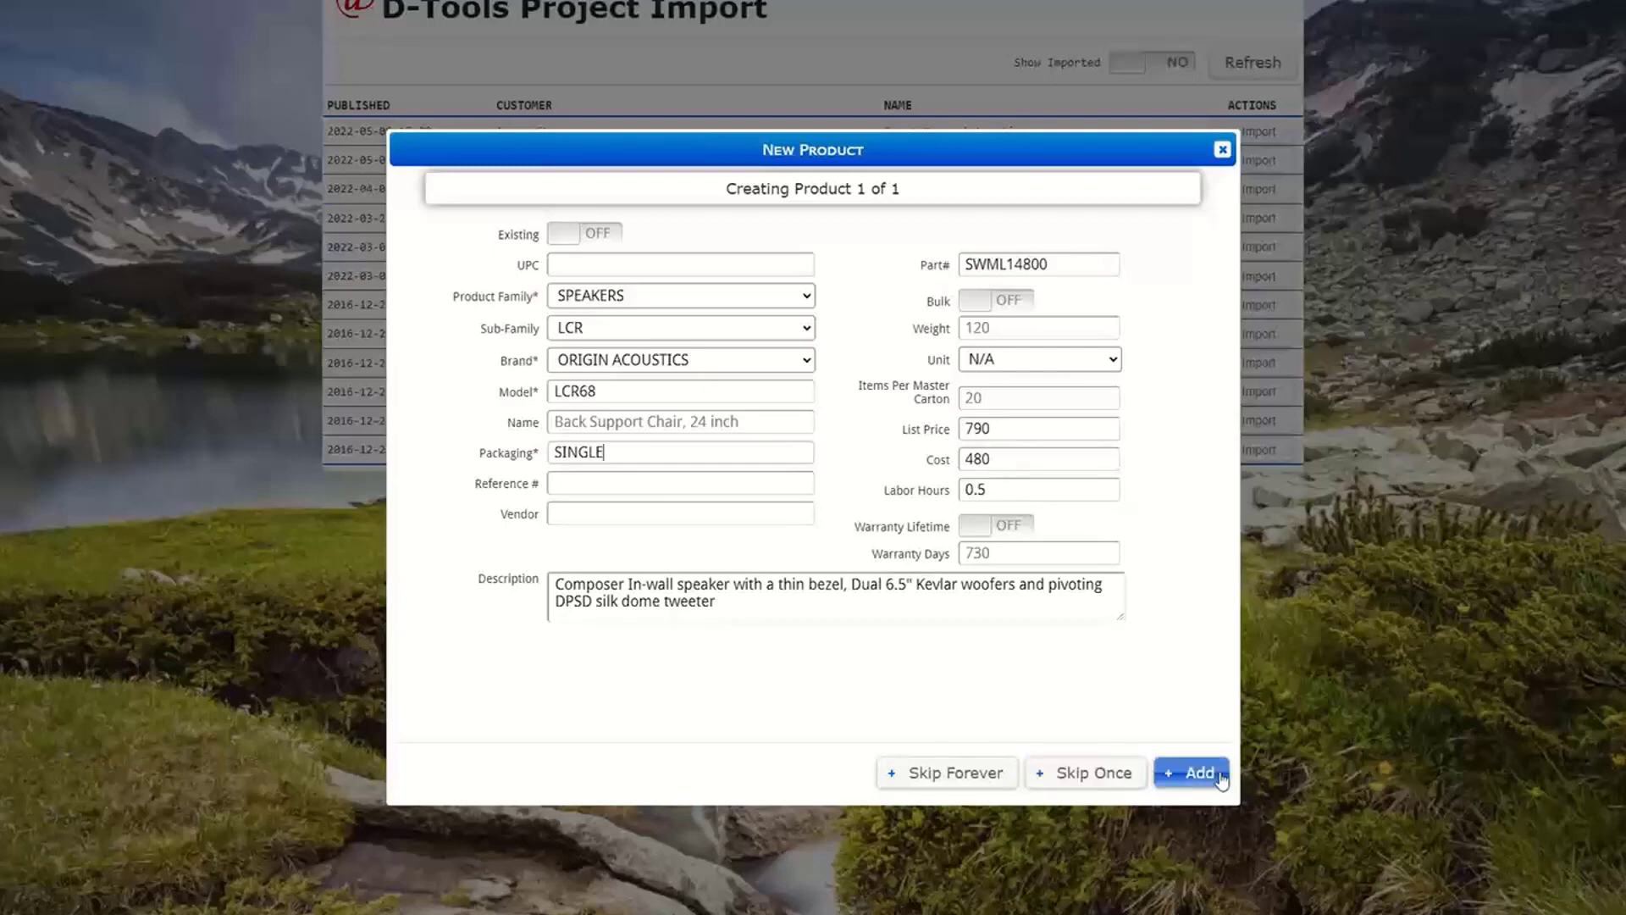
left_click(1194, 772)
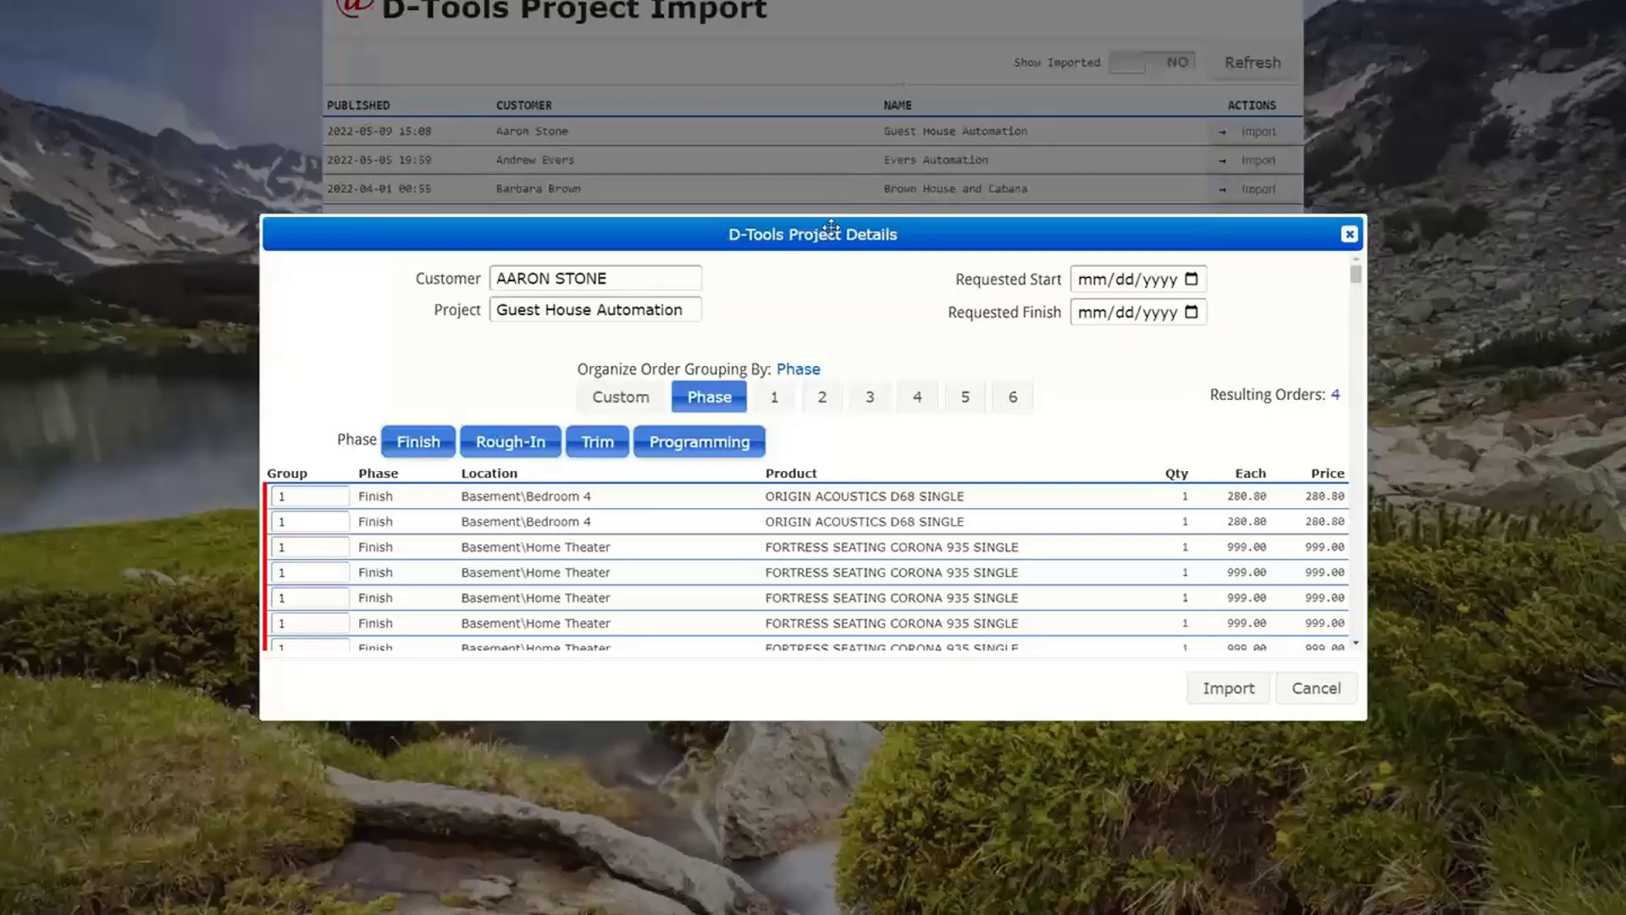
- Try excluding and restoring the Finish phase in the project details, and try grouping the orders by location levels 1 and 3
left_click_drag(832, 227, 828, 31)
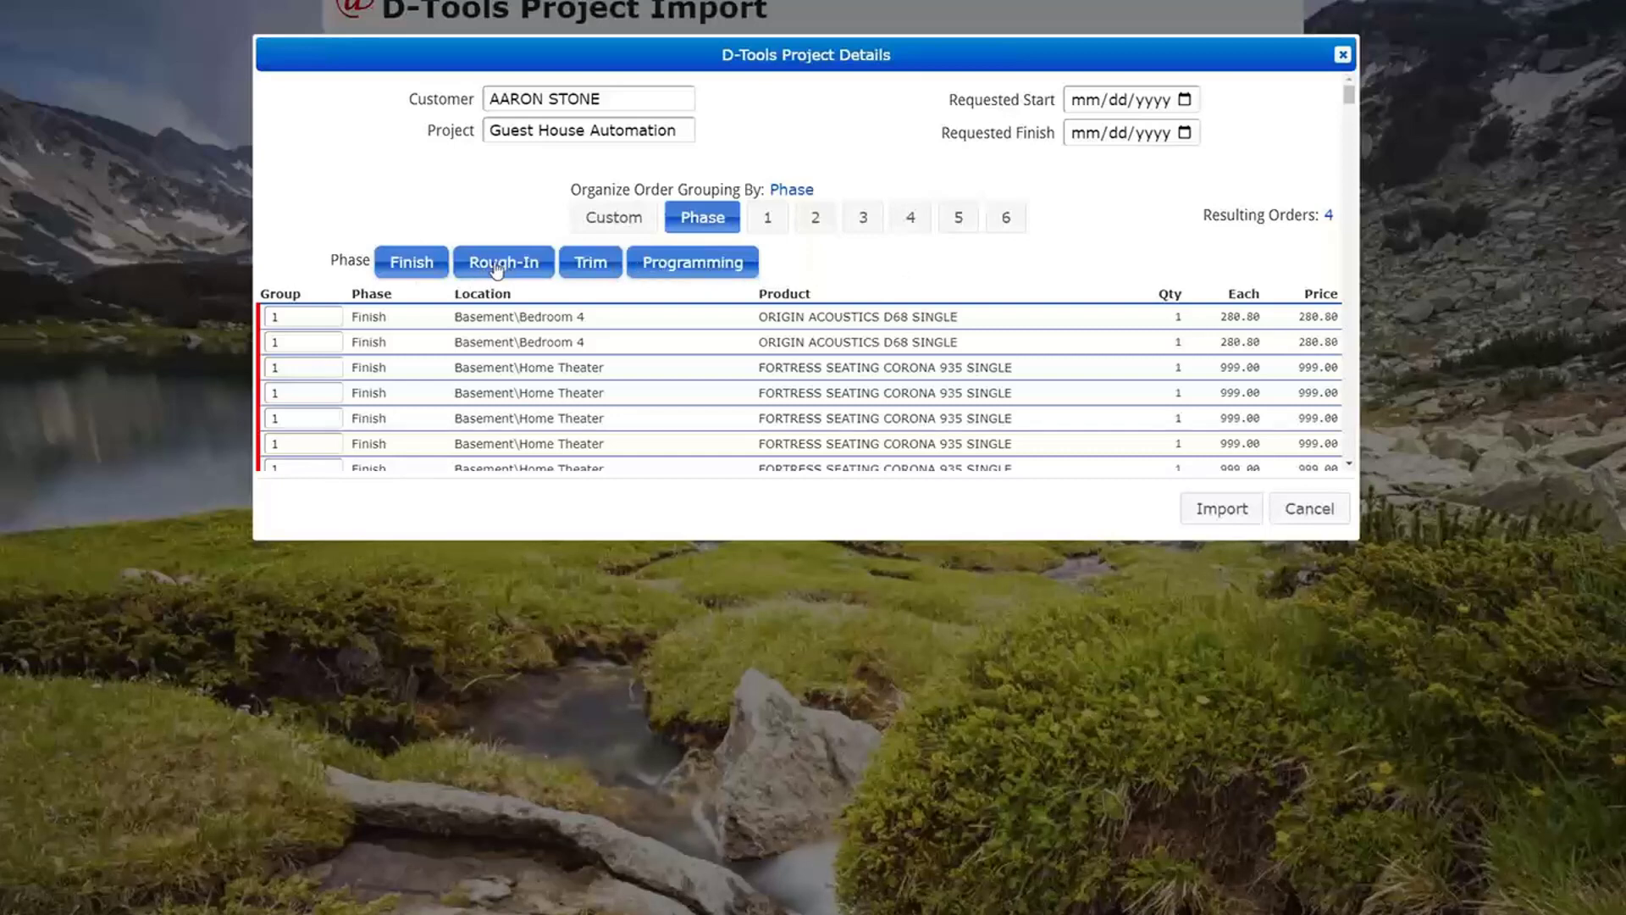
left_click(421, 266)
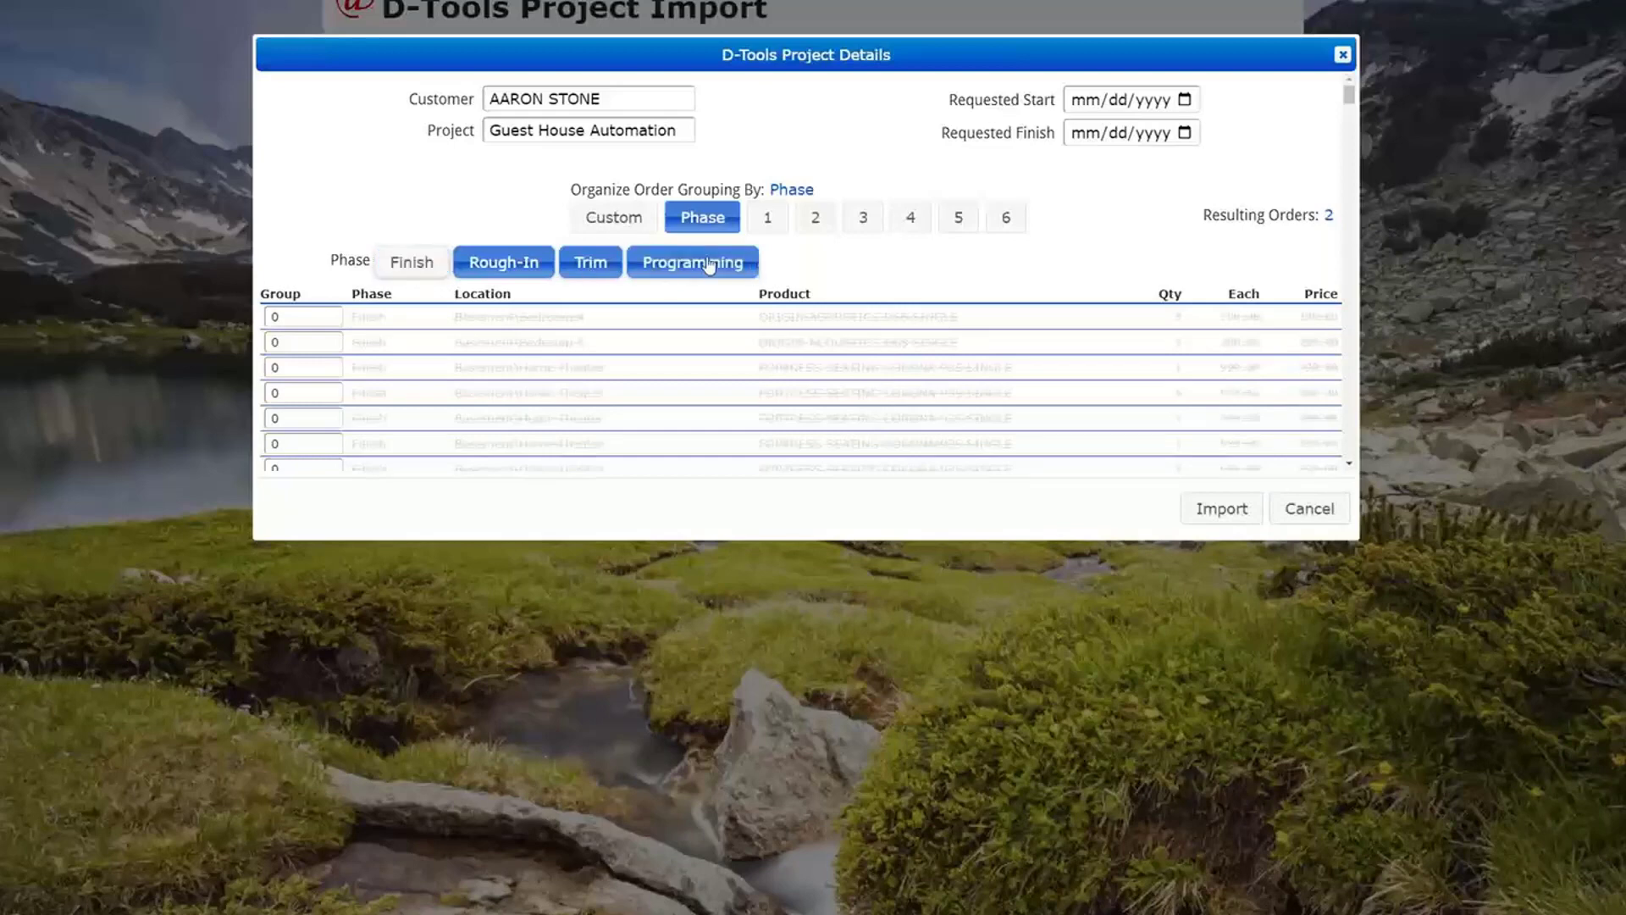
left_click(415, 265)
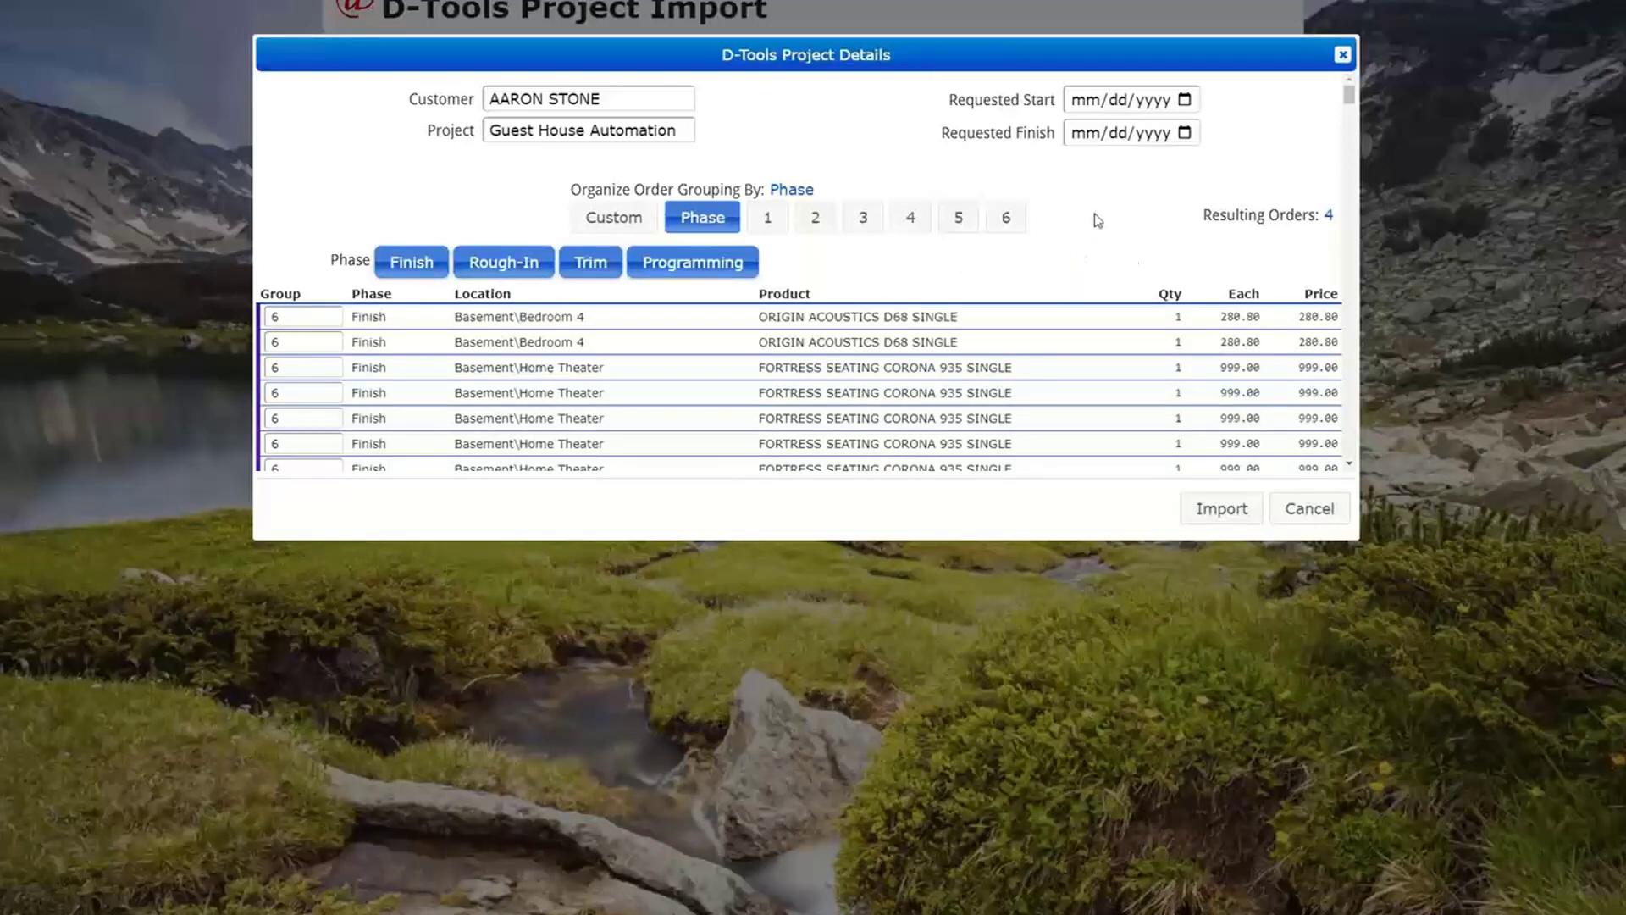
left_click(772, 222)
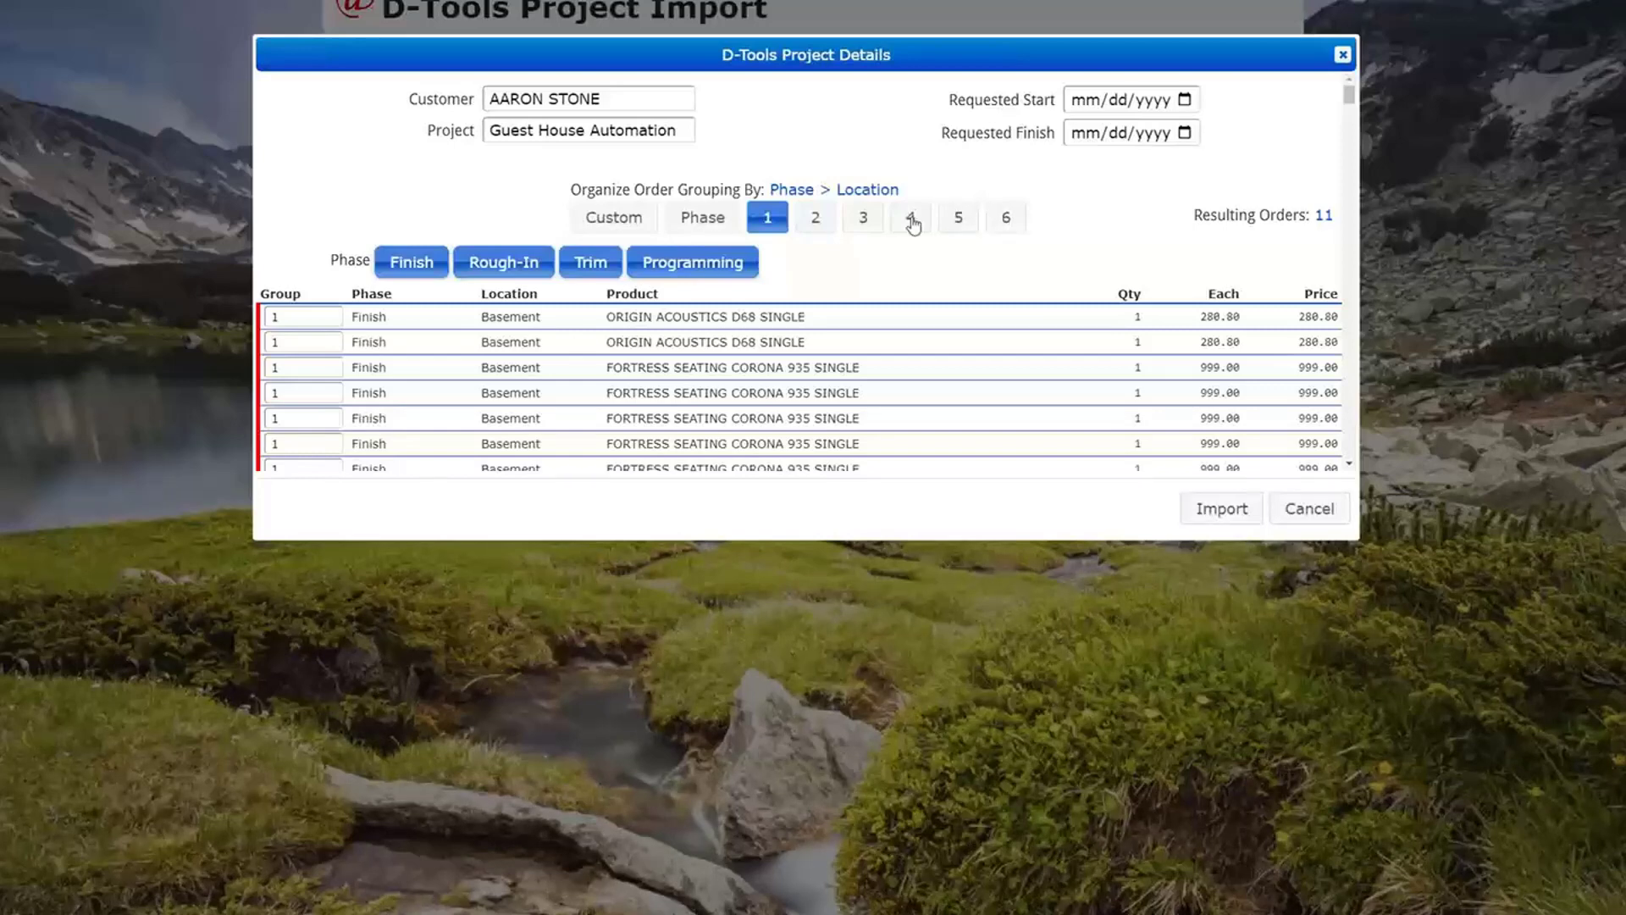
left_click(866, 219)
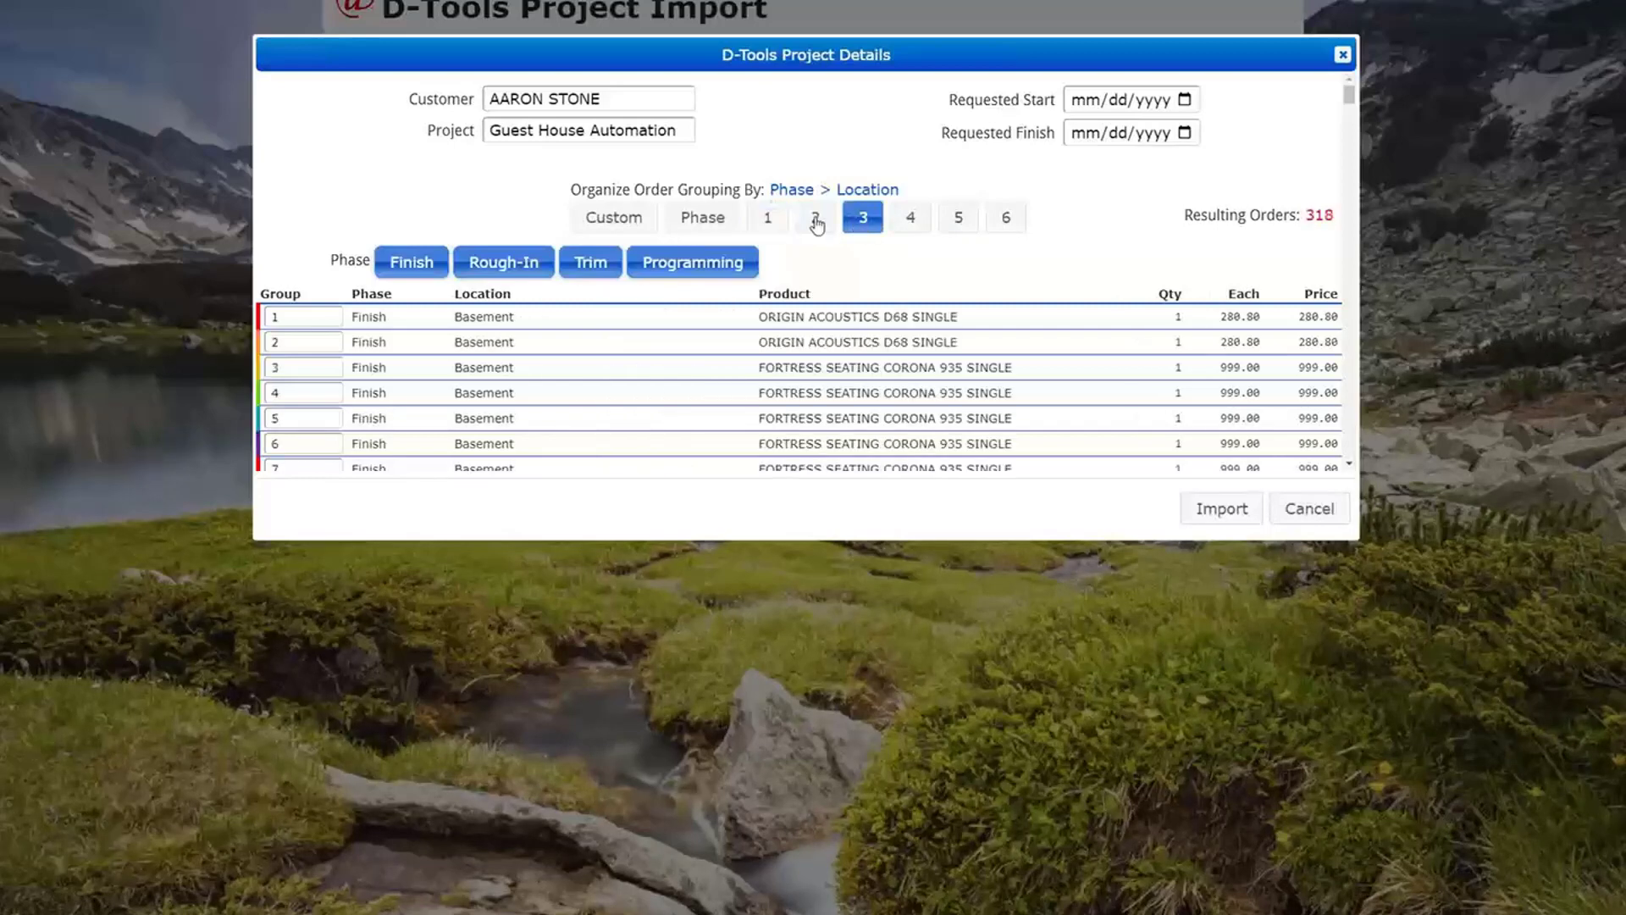
- Import the Guest House Automation project with its orders grouped by Phase
left_click(720, 224)
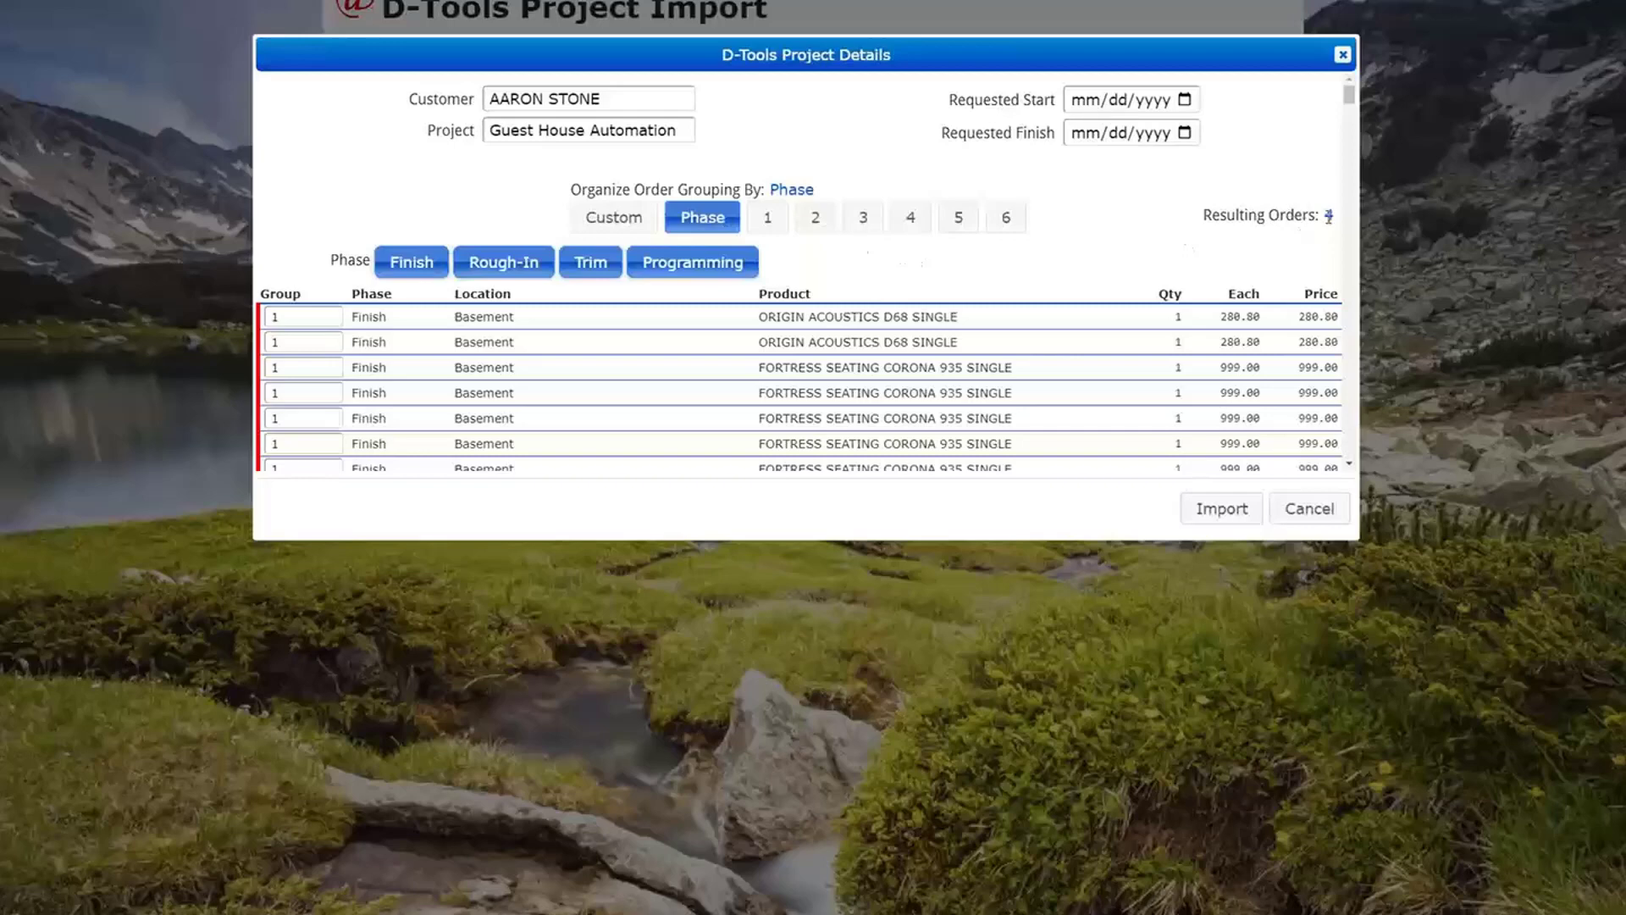
left_click(1232, 514)
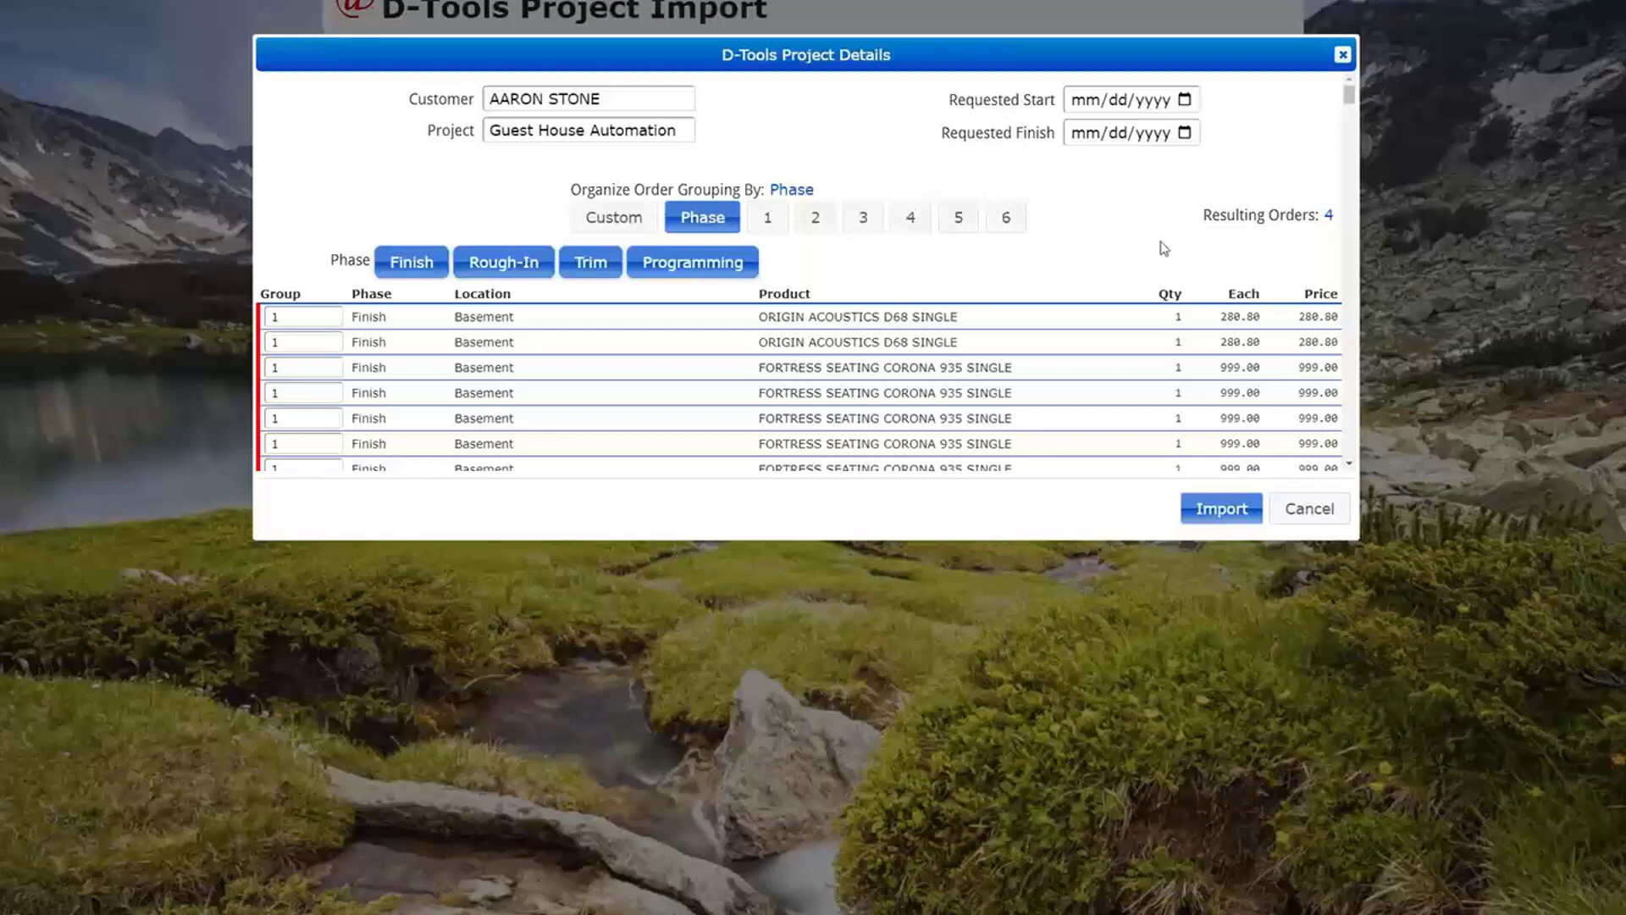
left_click(1220, 509)
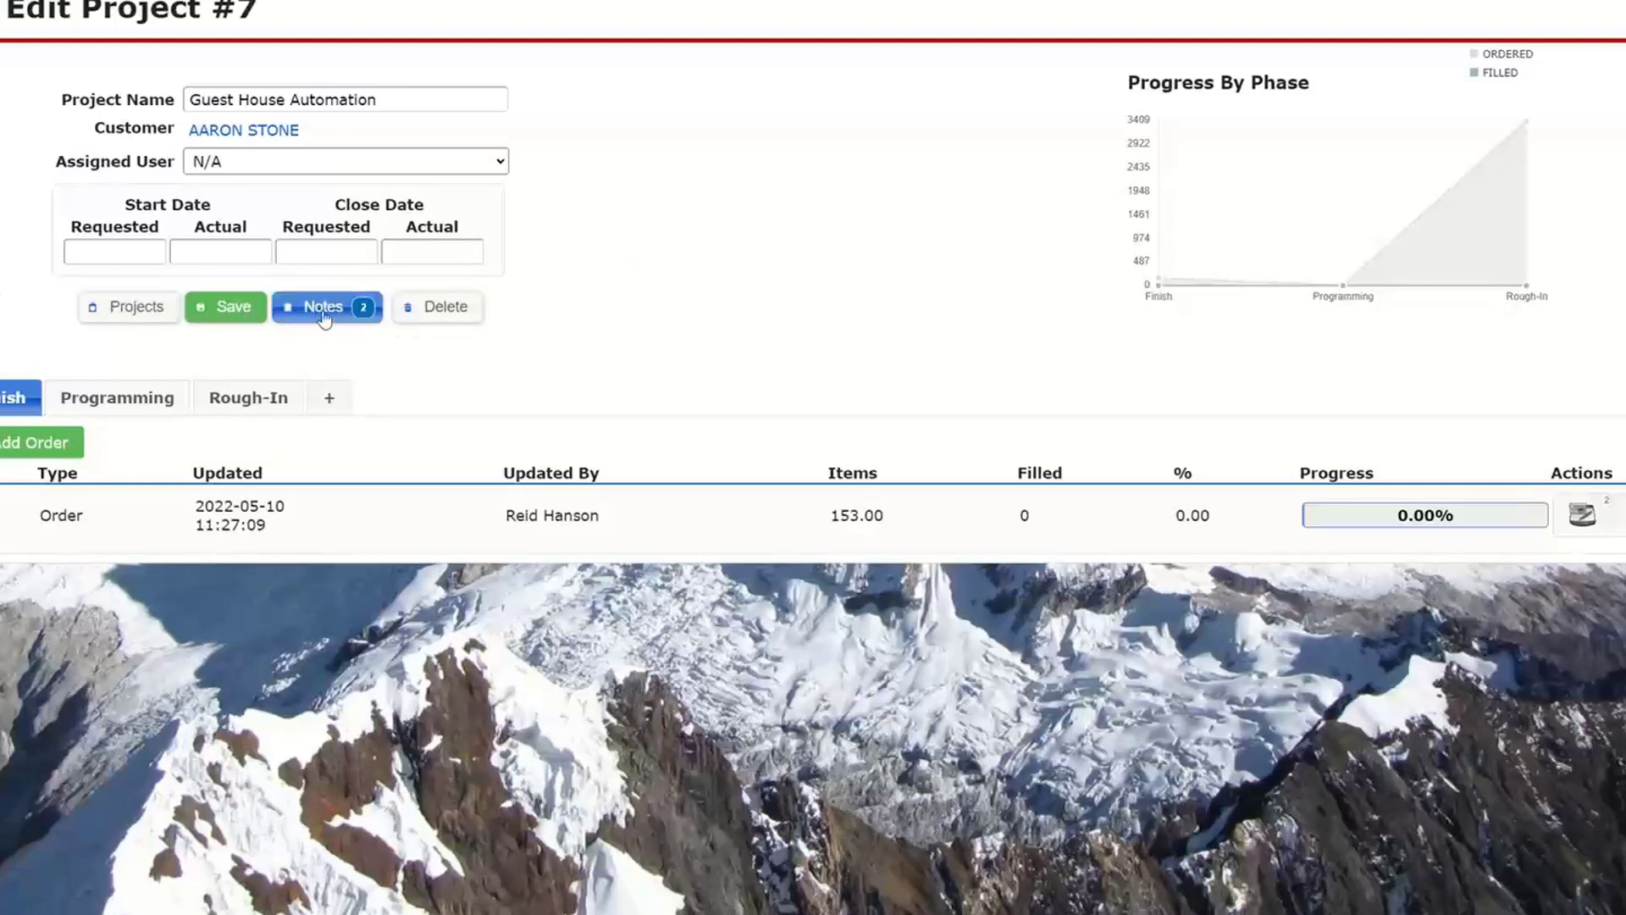
- View the imported project's Rough-In orders and return to its Finish orders
left_click(238, 402)
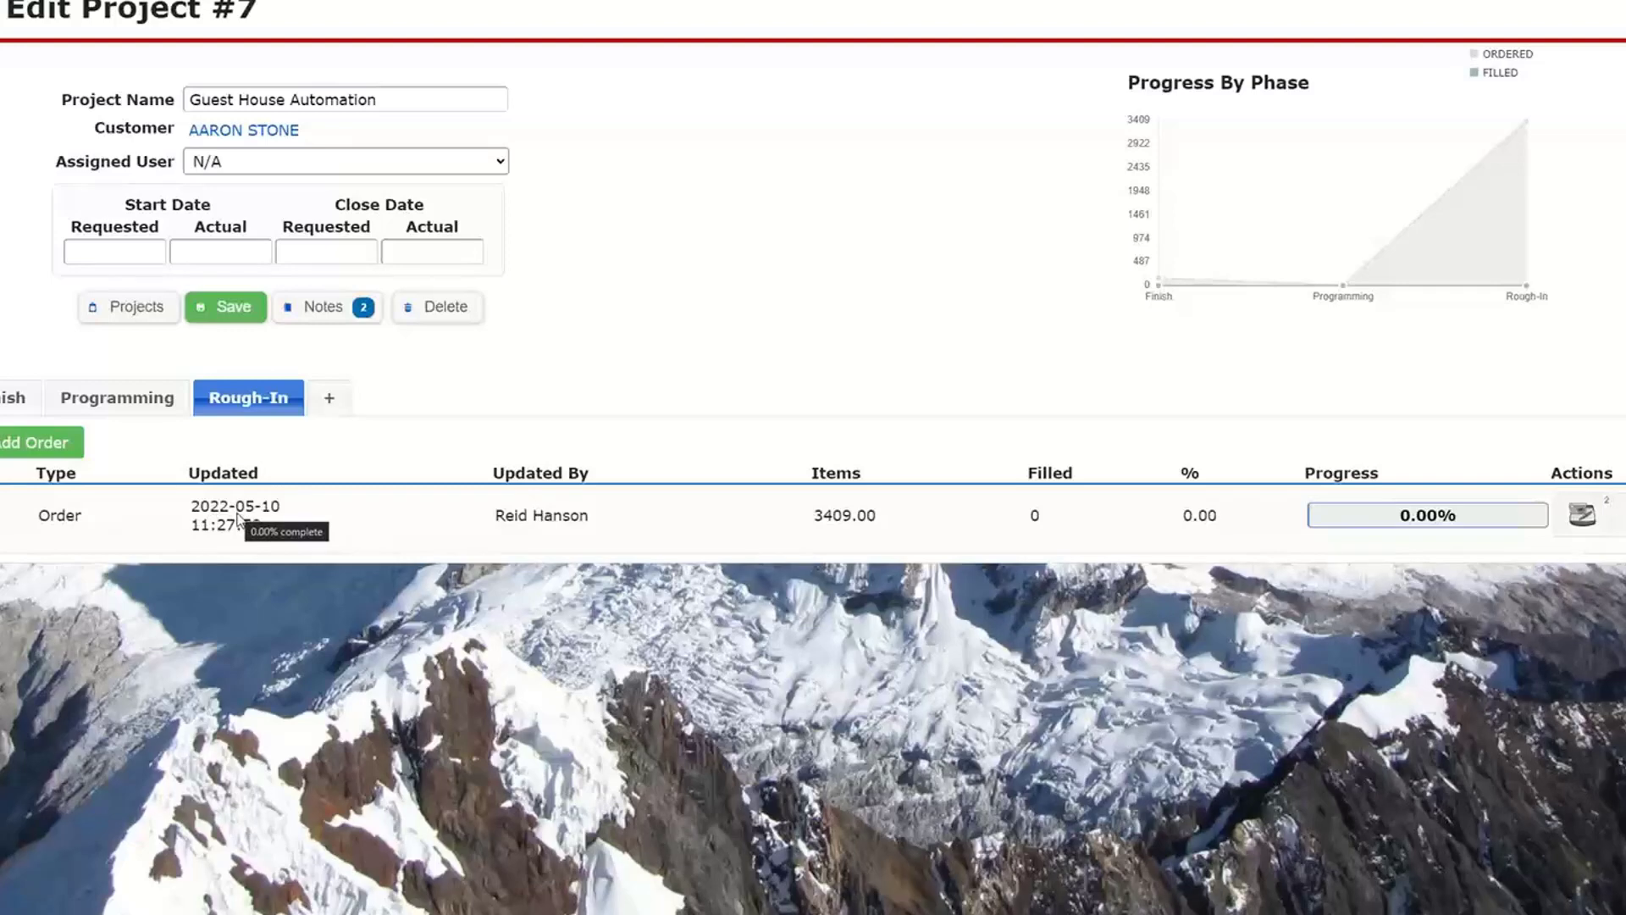
left_click(17, 409)
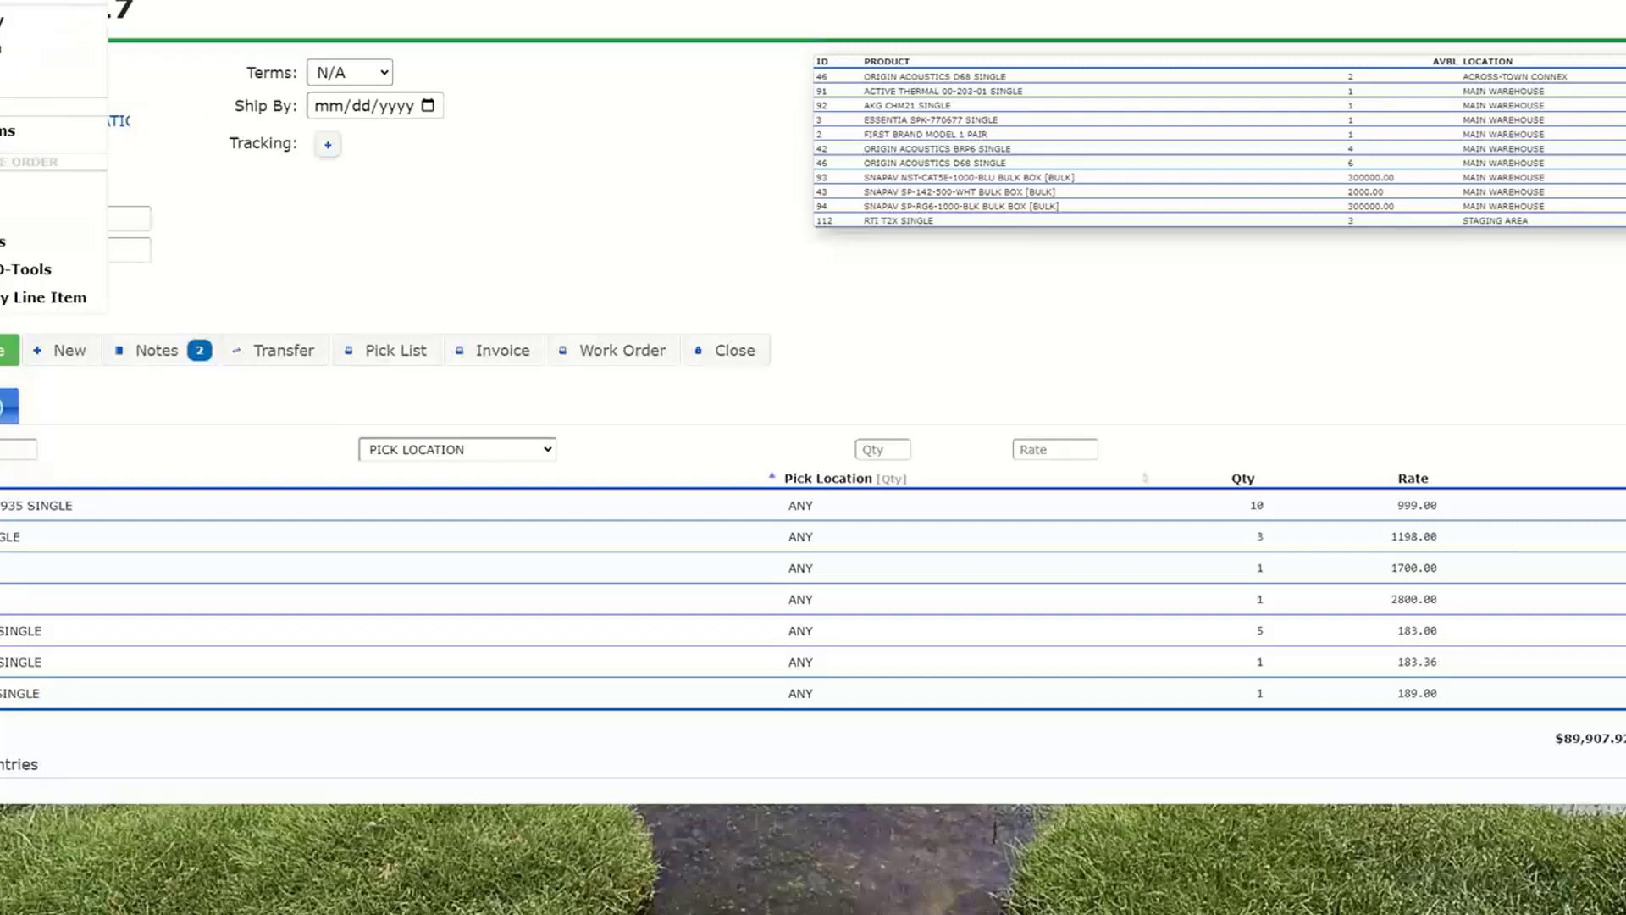
- Import the Good Stuff Real Cheap purchase order published 2022-05-10 from D-Tools, creating a new vendor from the D-Tools vendor information
left_click(24, 270)
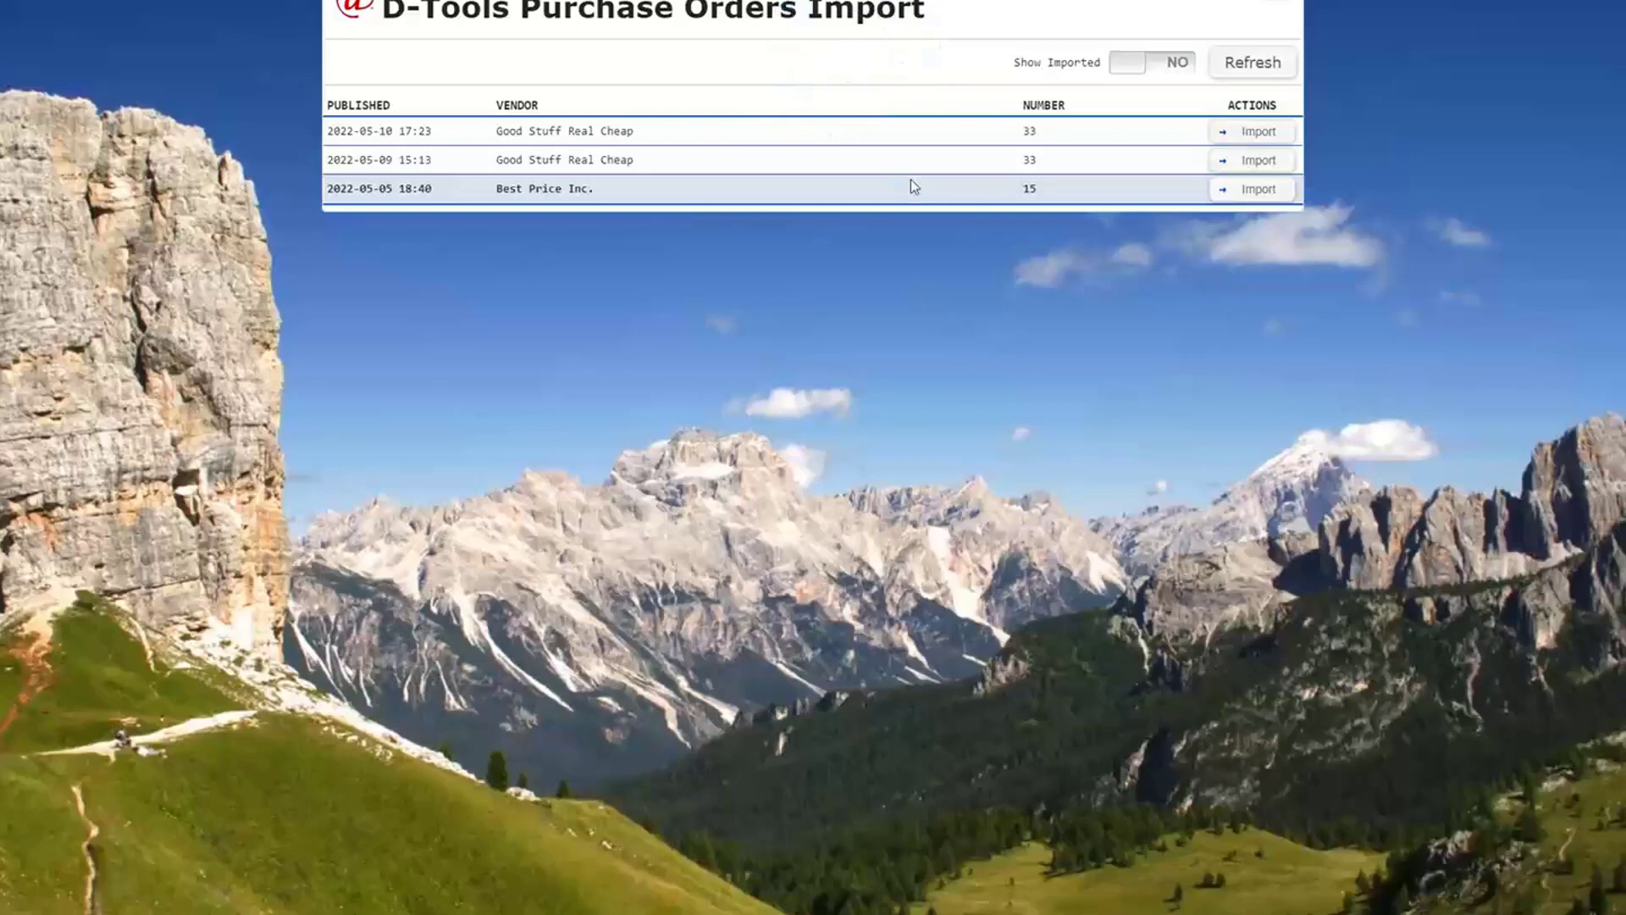
left_click(1242, 134)
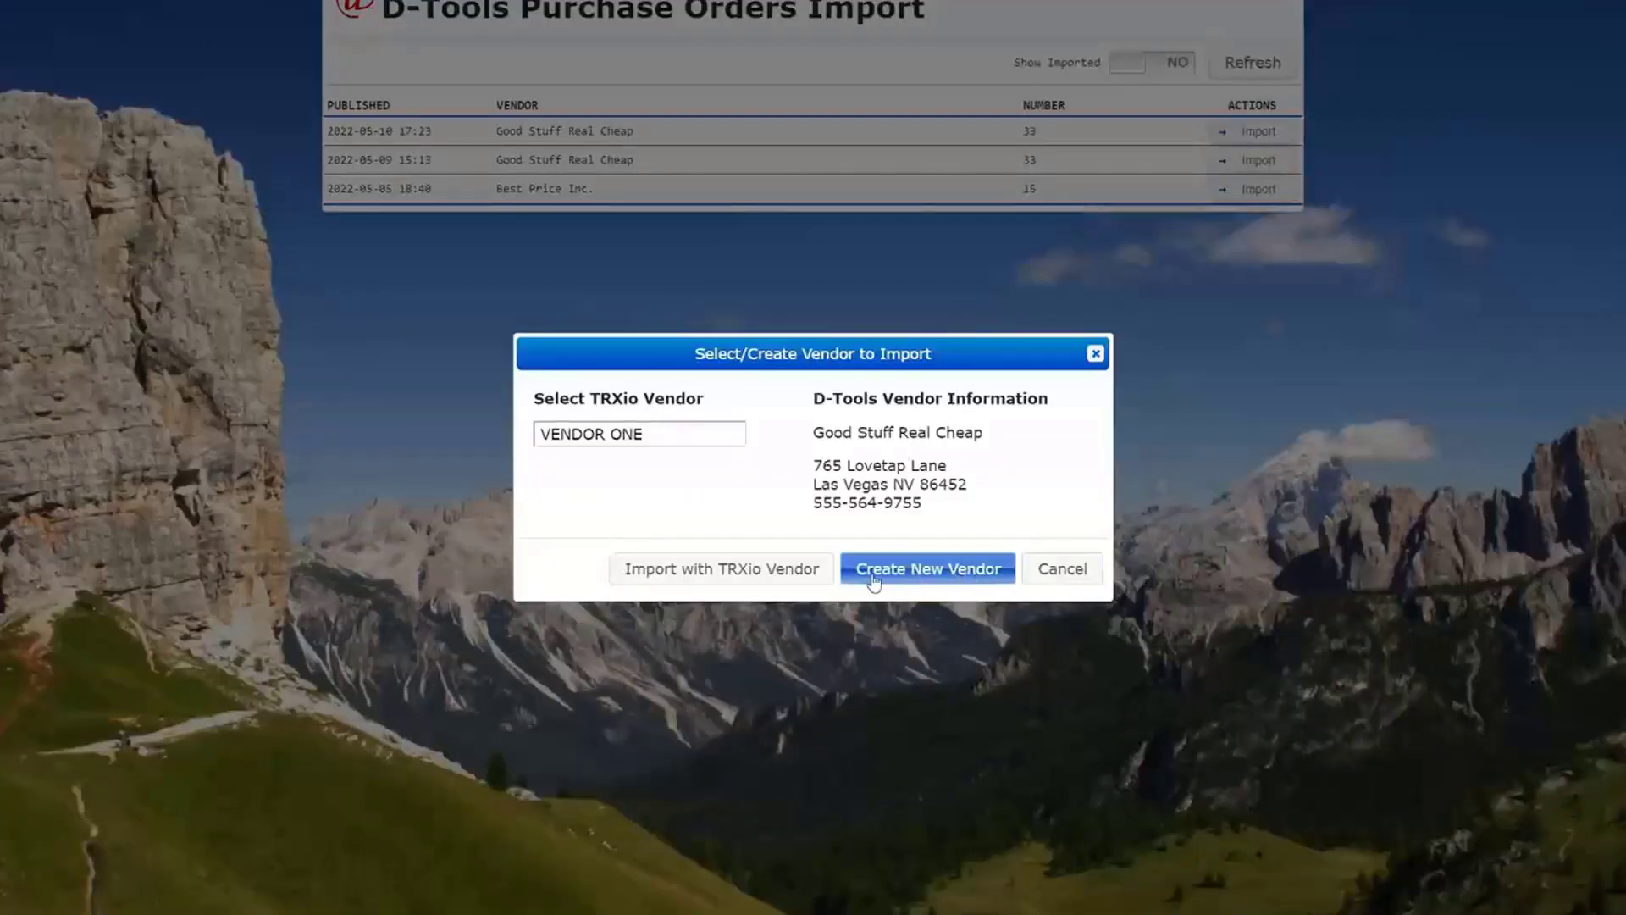
left_click(926, 570)
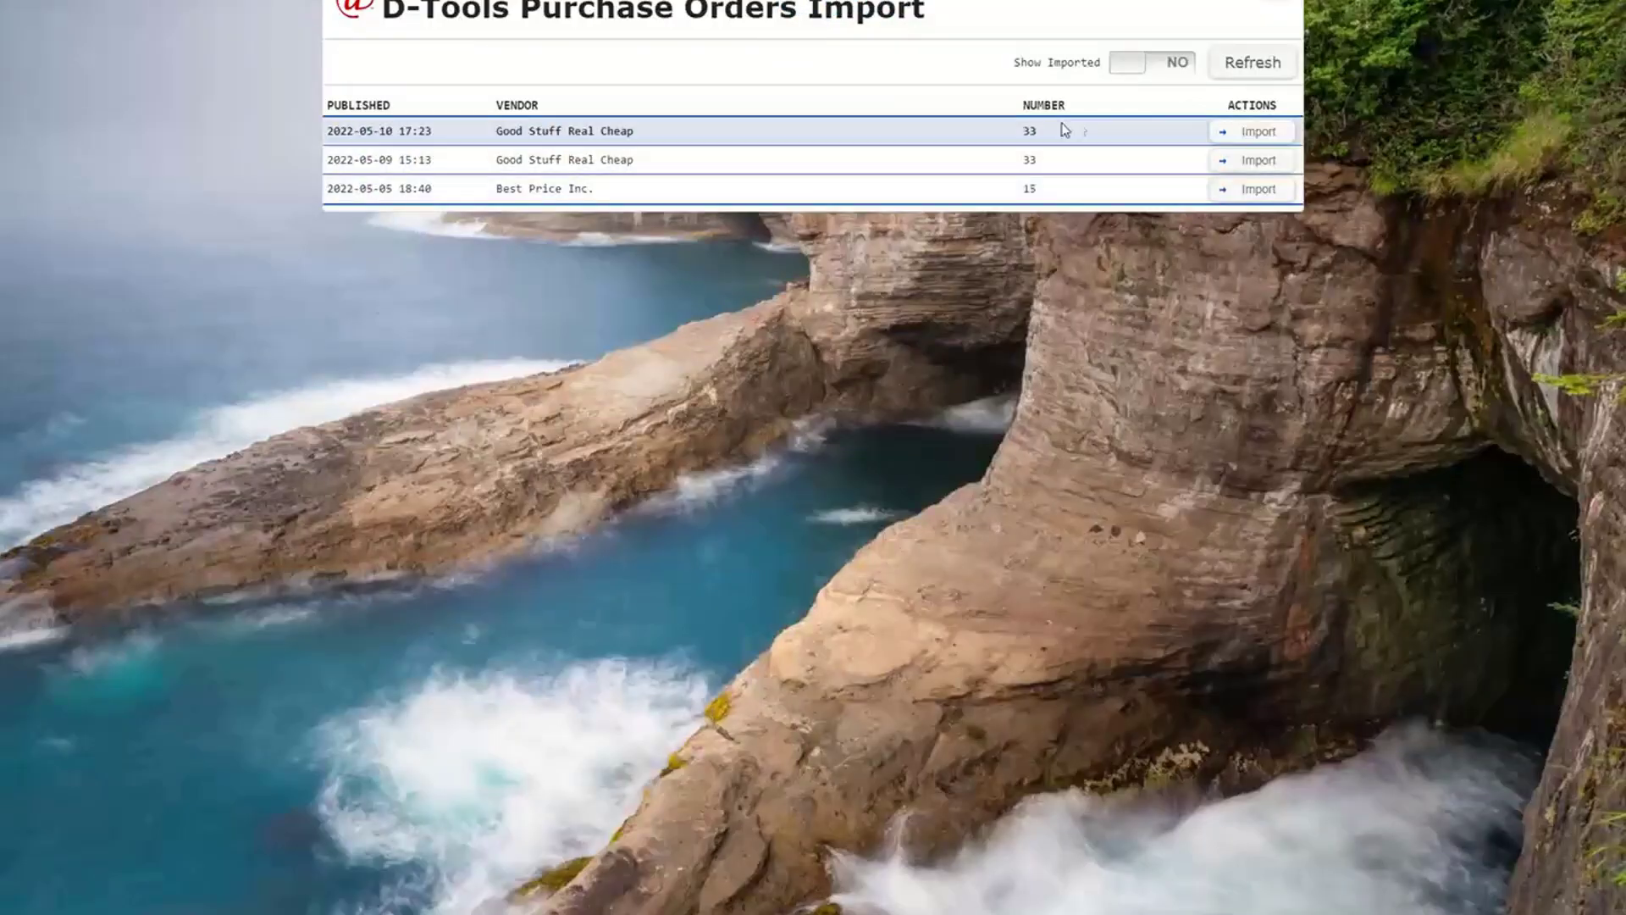
left_click(1225, 131)
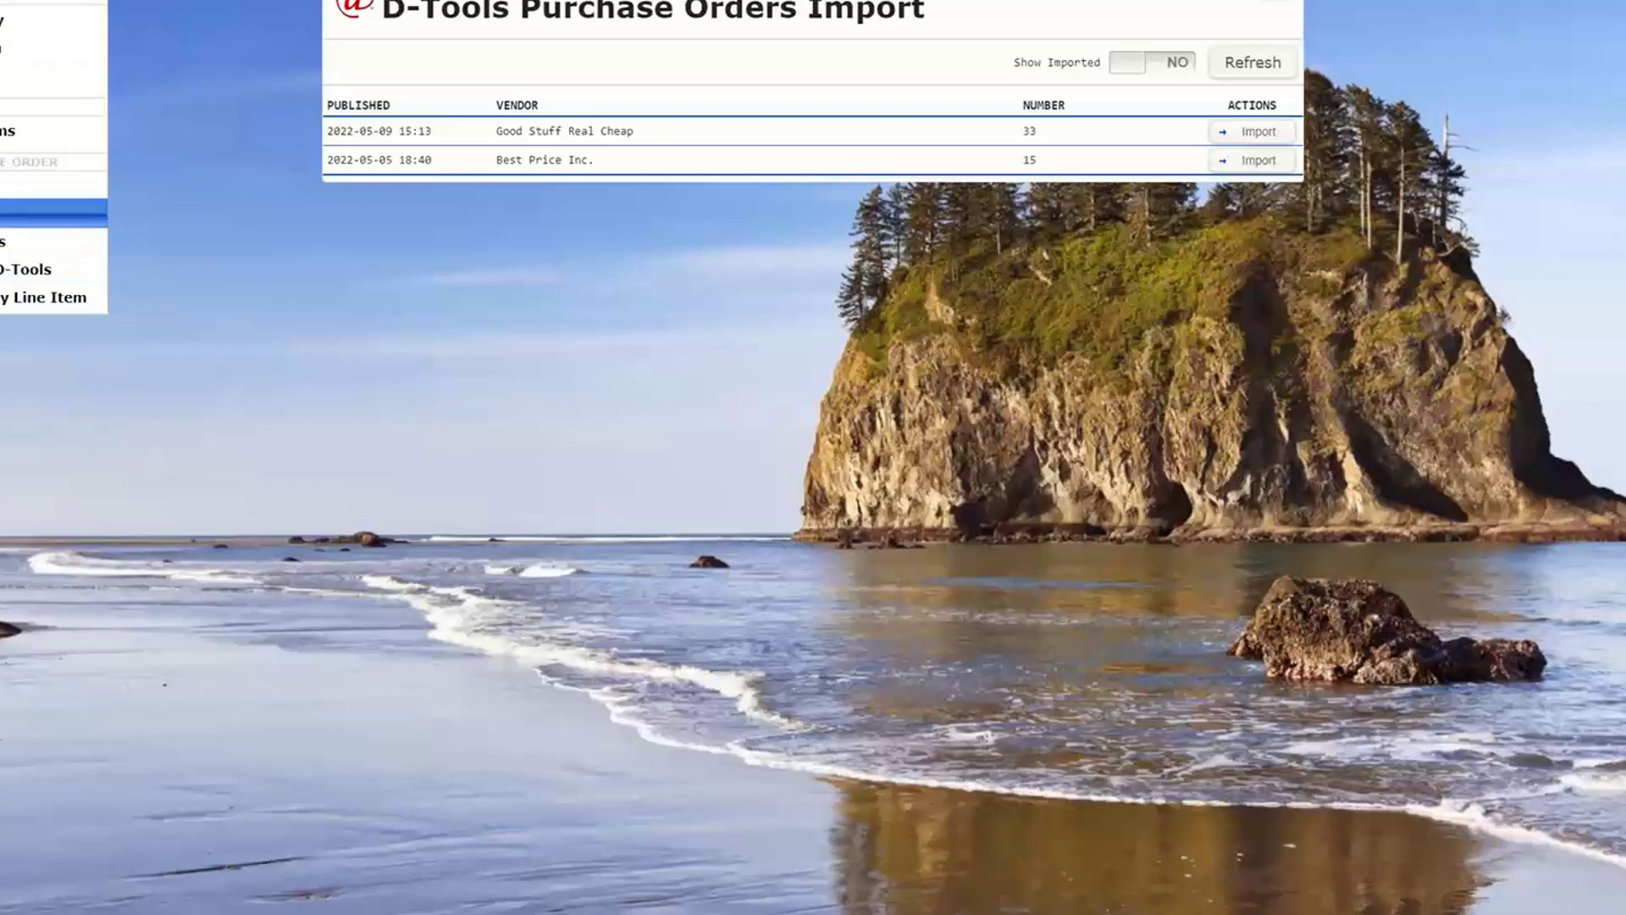
- Open the imported Good Stuff Real Cheap vendor purchase order for receiving
left_click(34, 213)
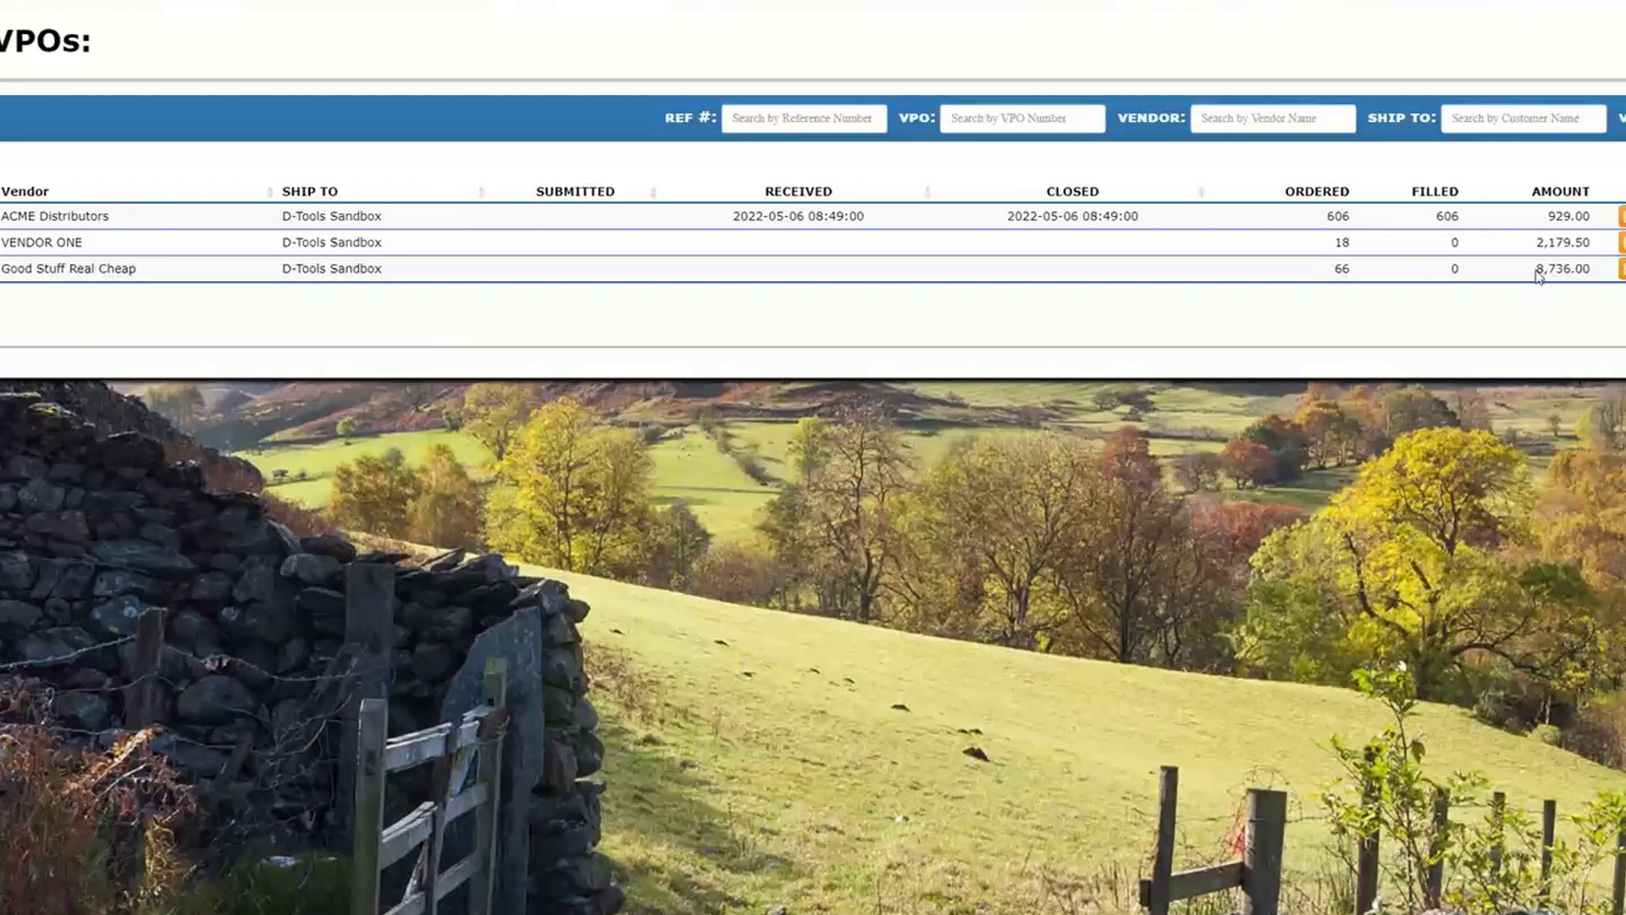
left_click(1622, 269)
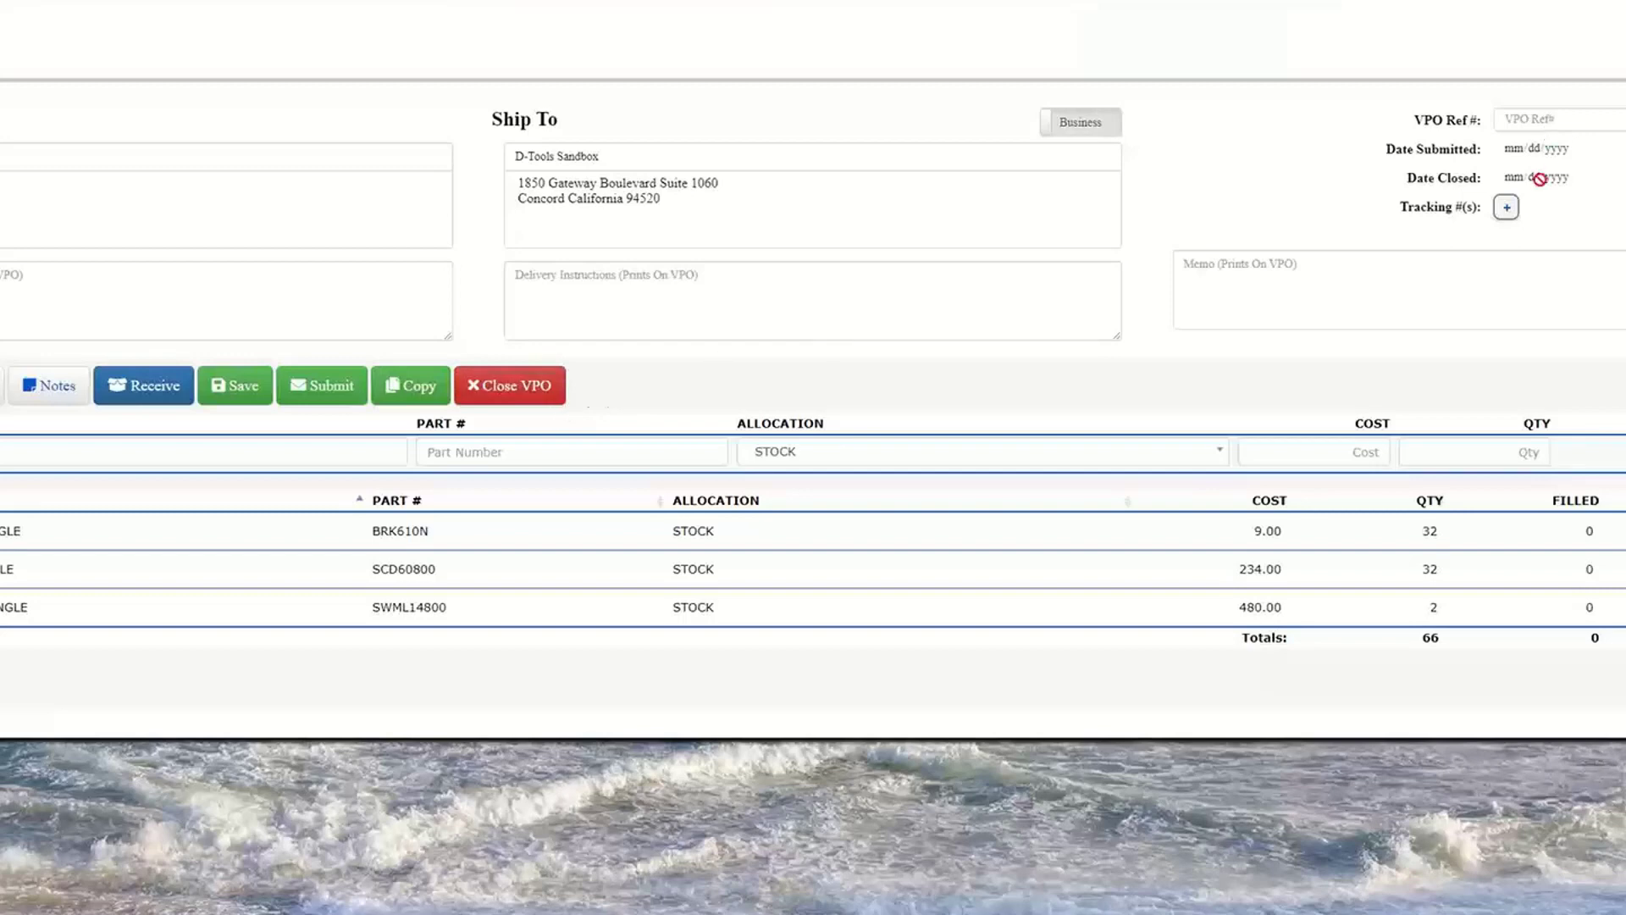
left_click(131, 390)
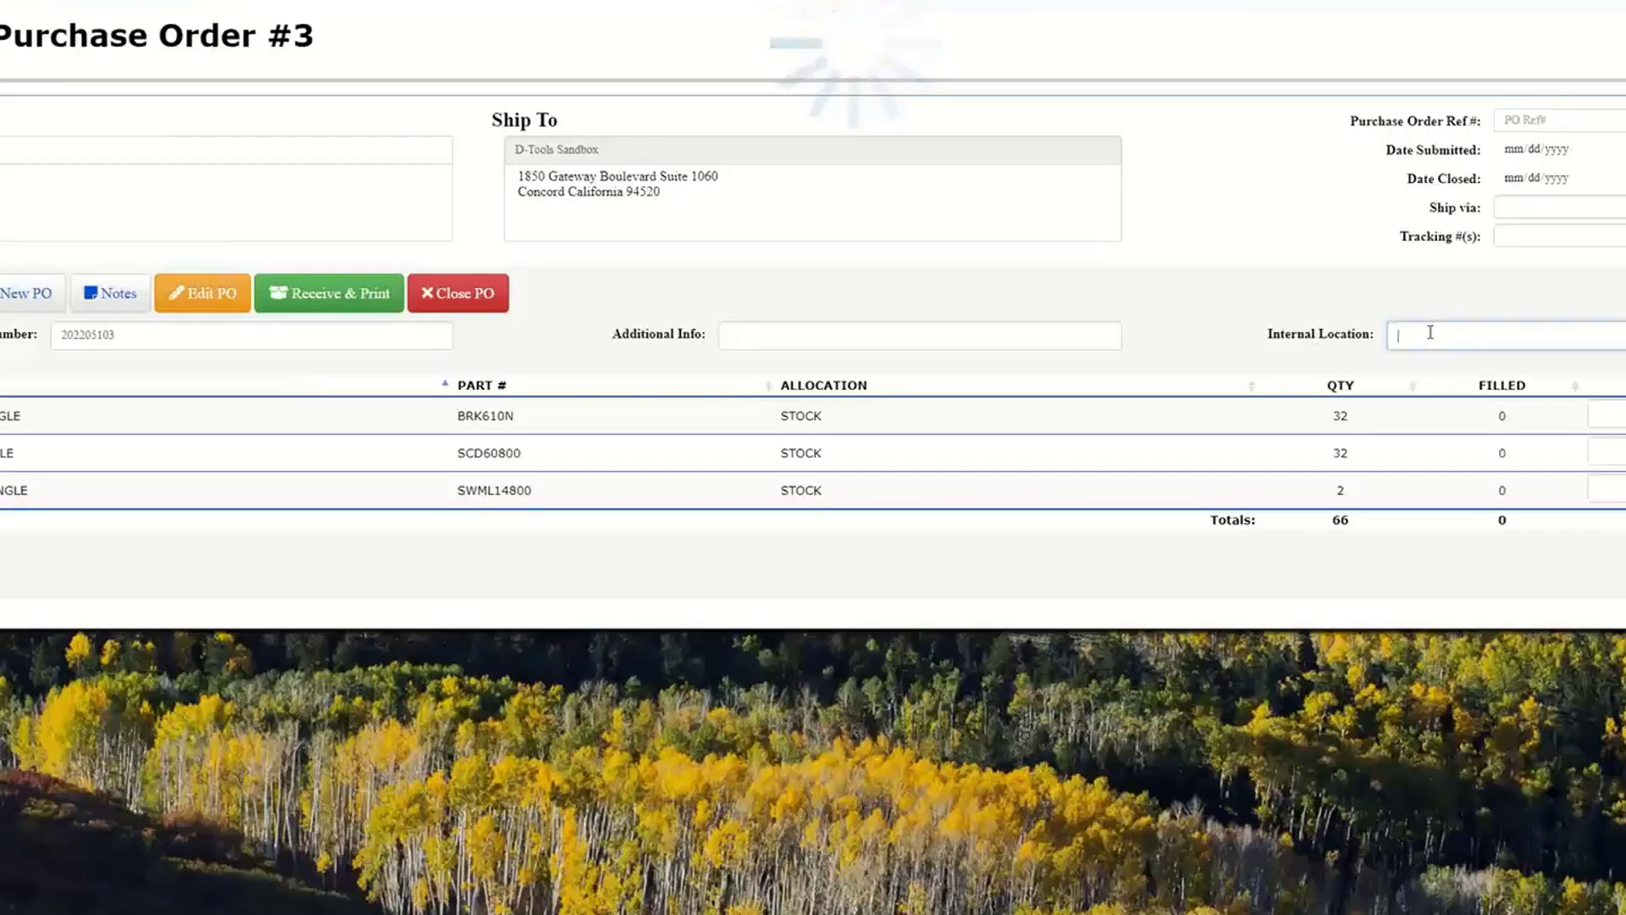
- Set the internal location to MAIN WAREHOUSE and receive the order's three line items with label printing
type("MAIN WAREHOUSE")
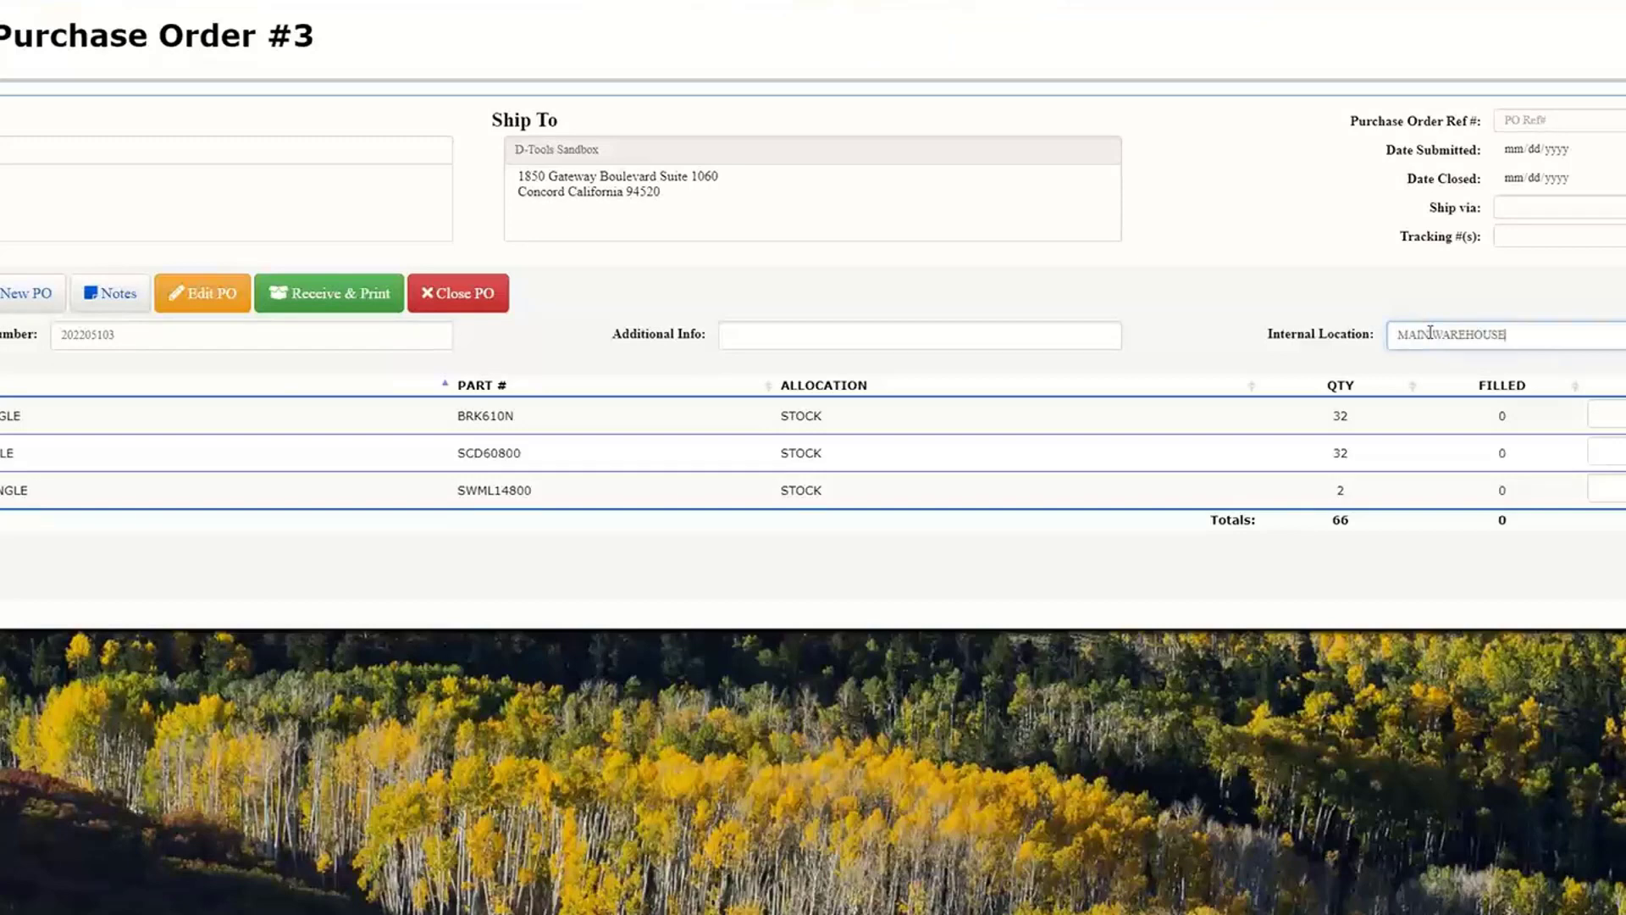
key("Tab")
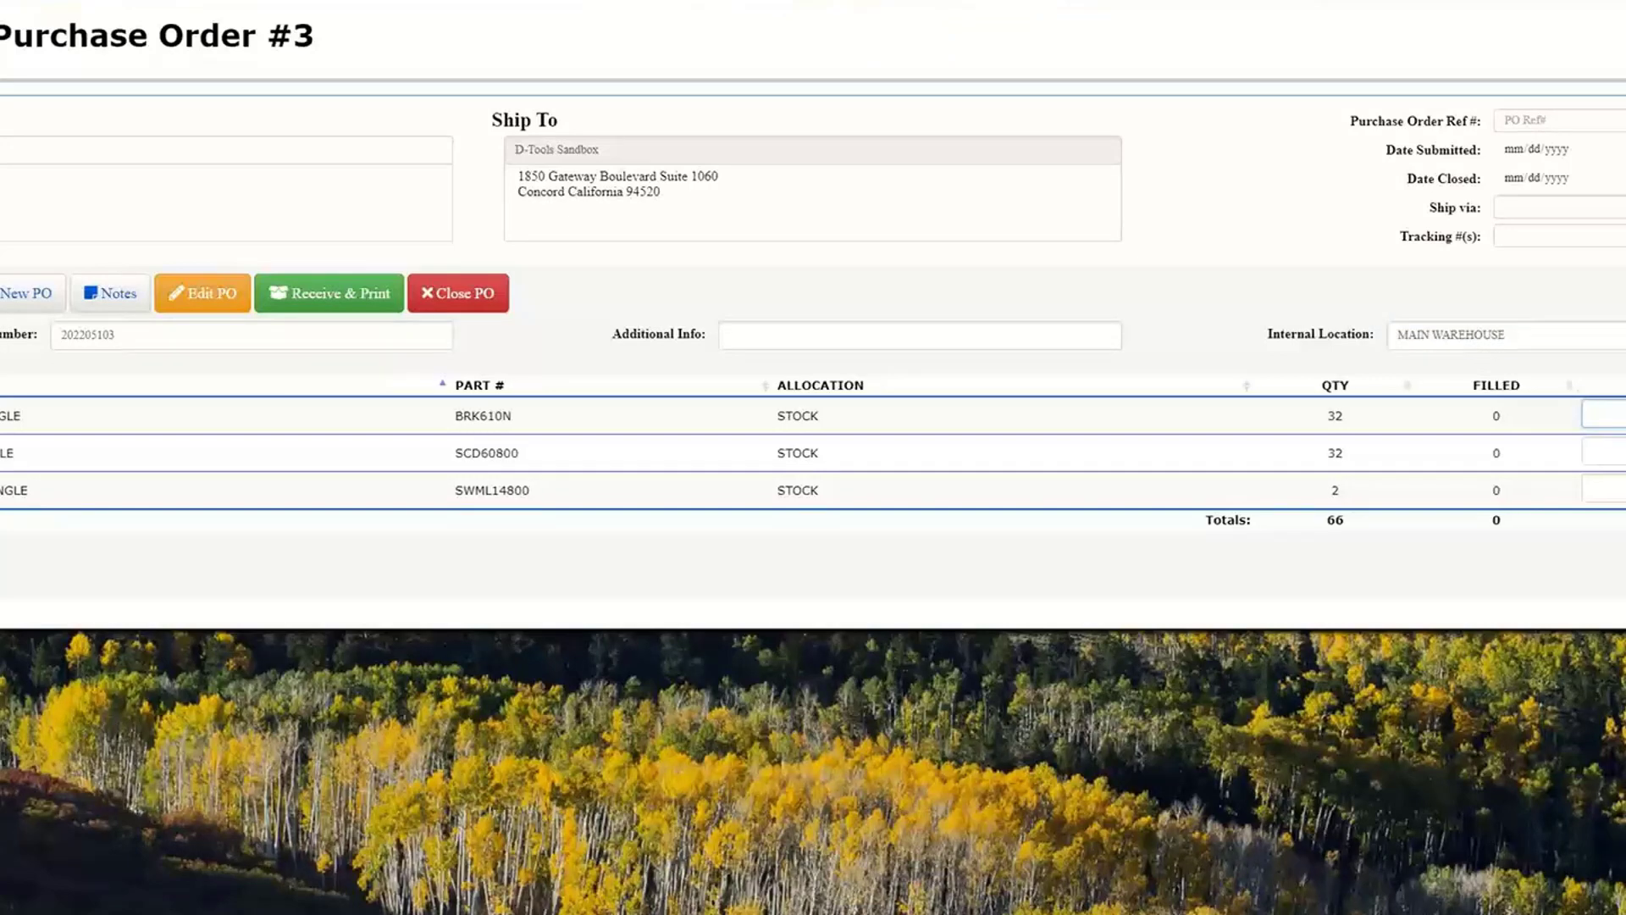
key("Tab")
key("Tab")
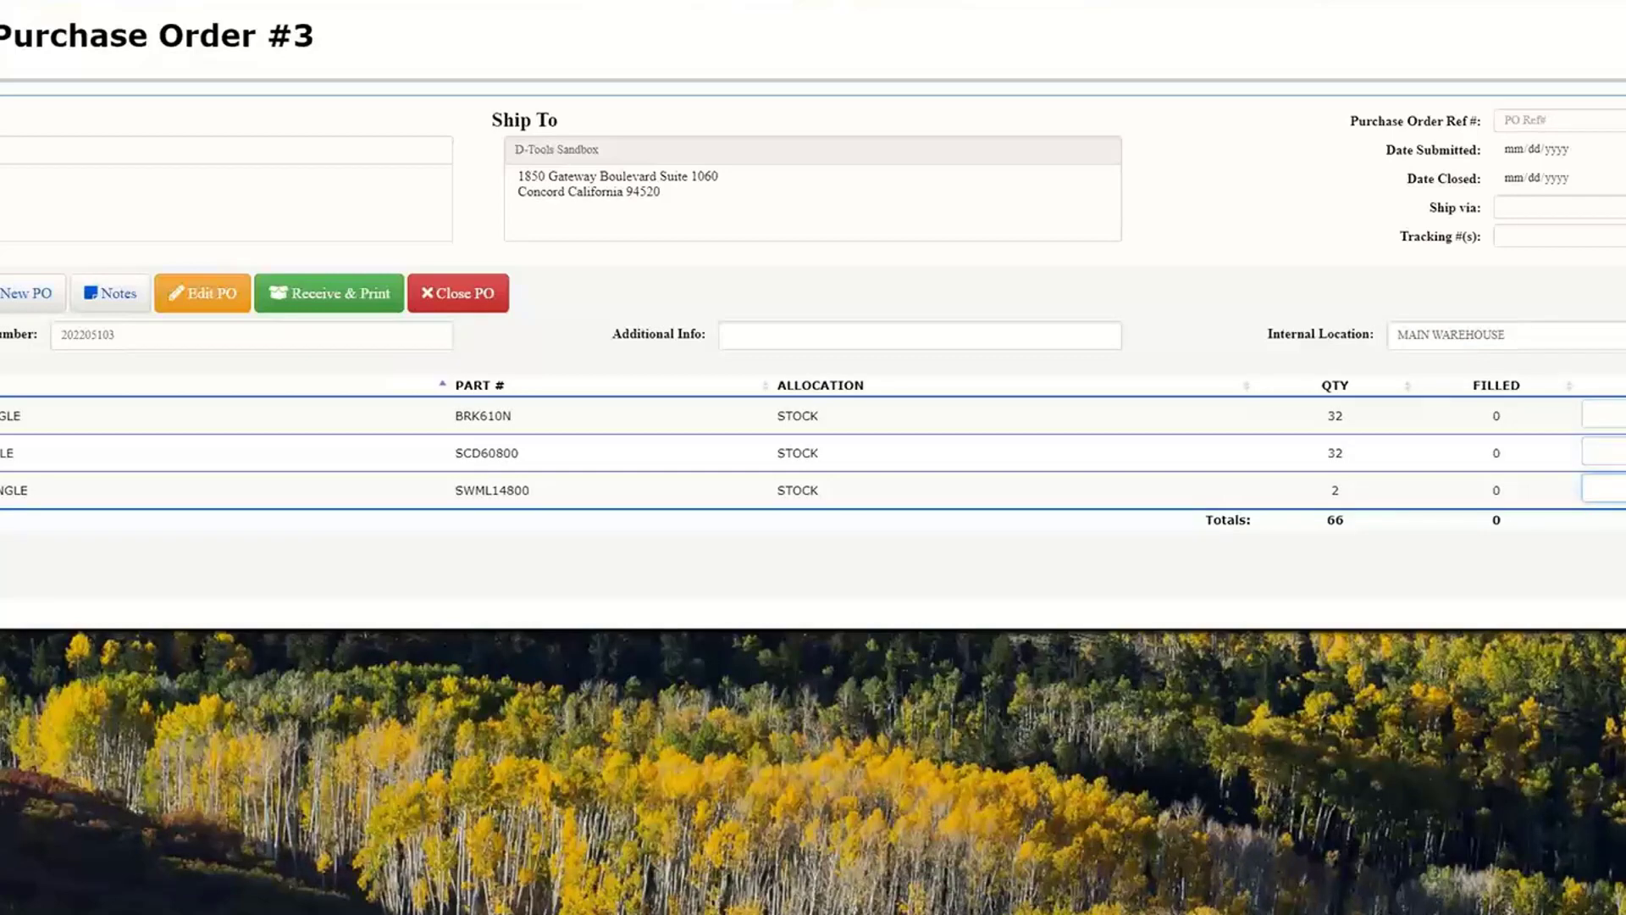
left_click(314, 298)
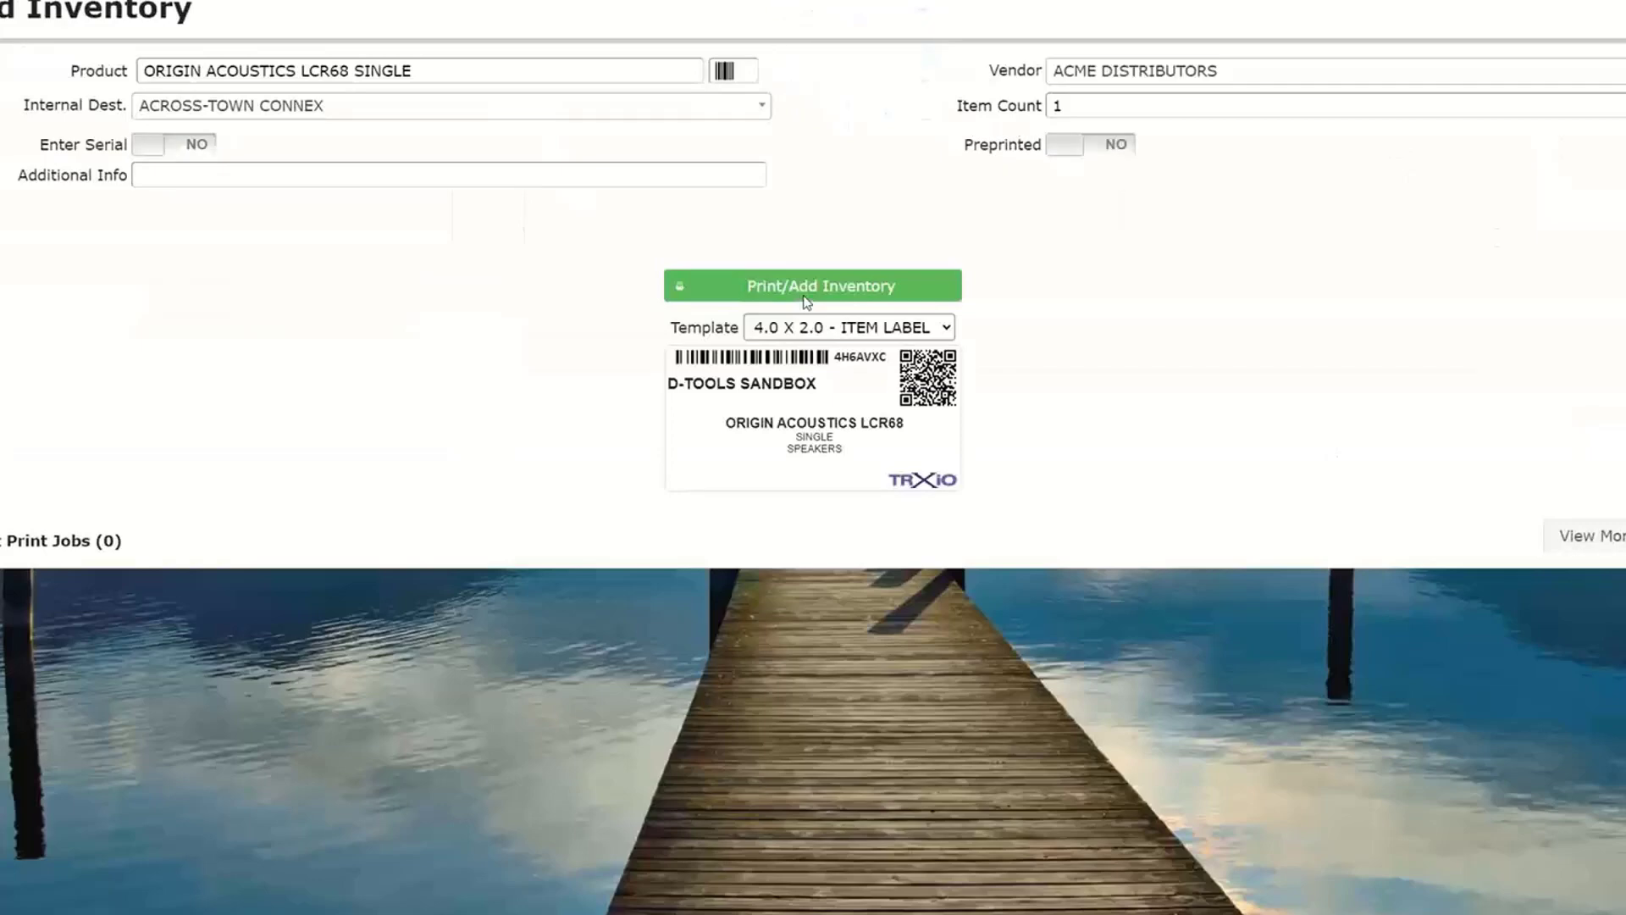
- Preview the item labels for the received products and cancel the printout
left_click(805, 288)
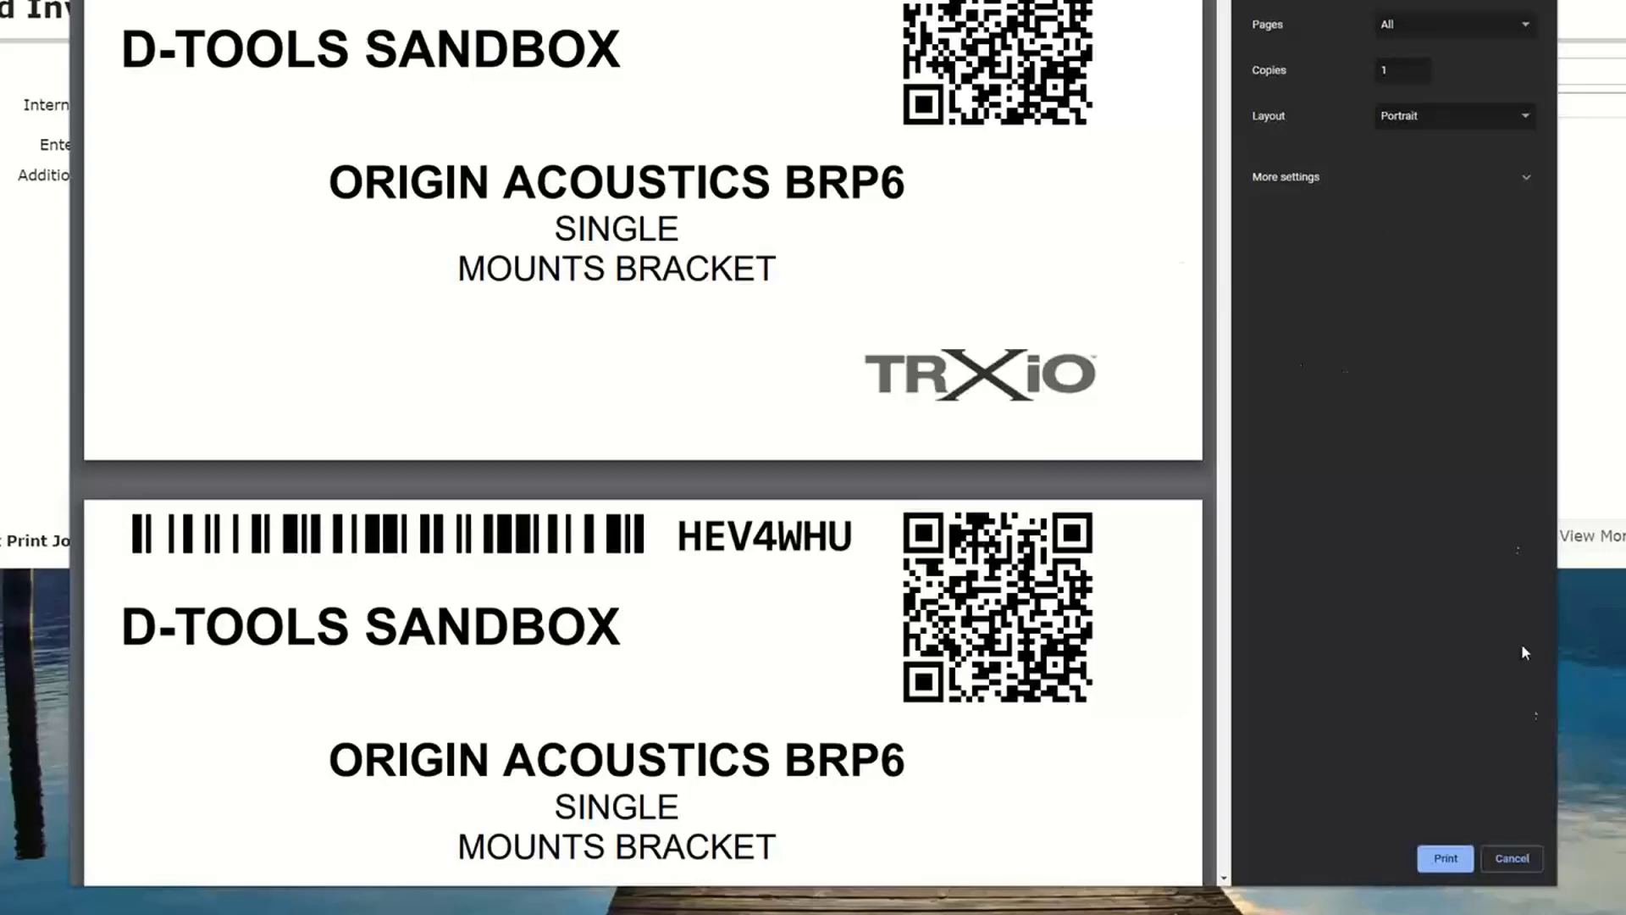
left_click(1517, 856)
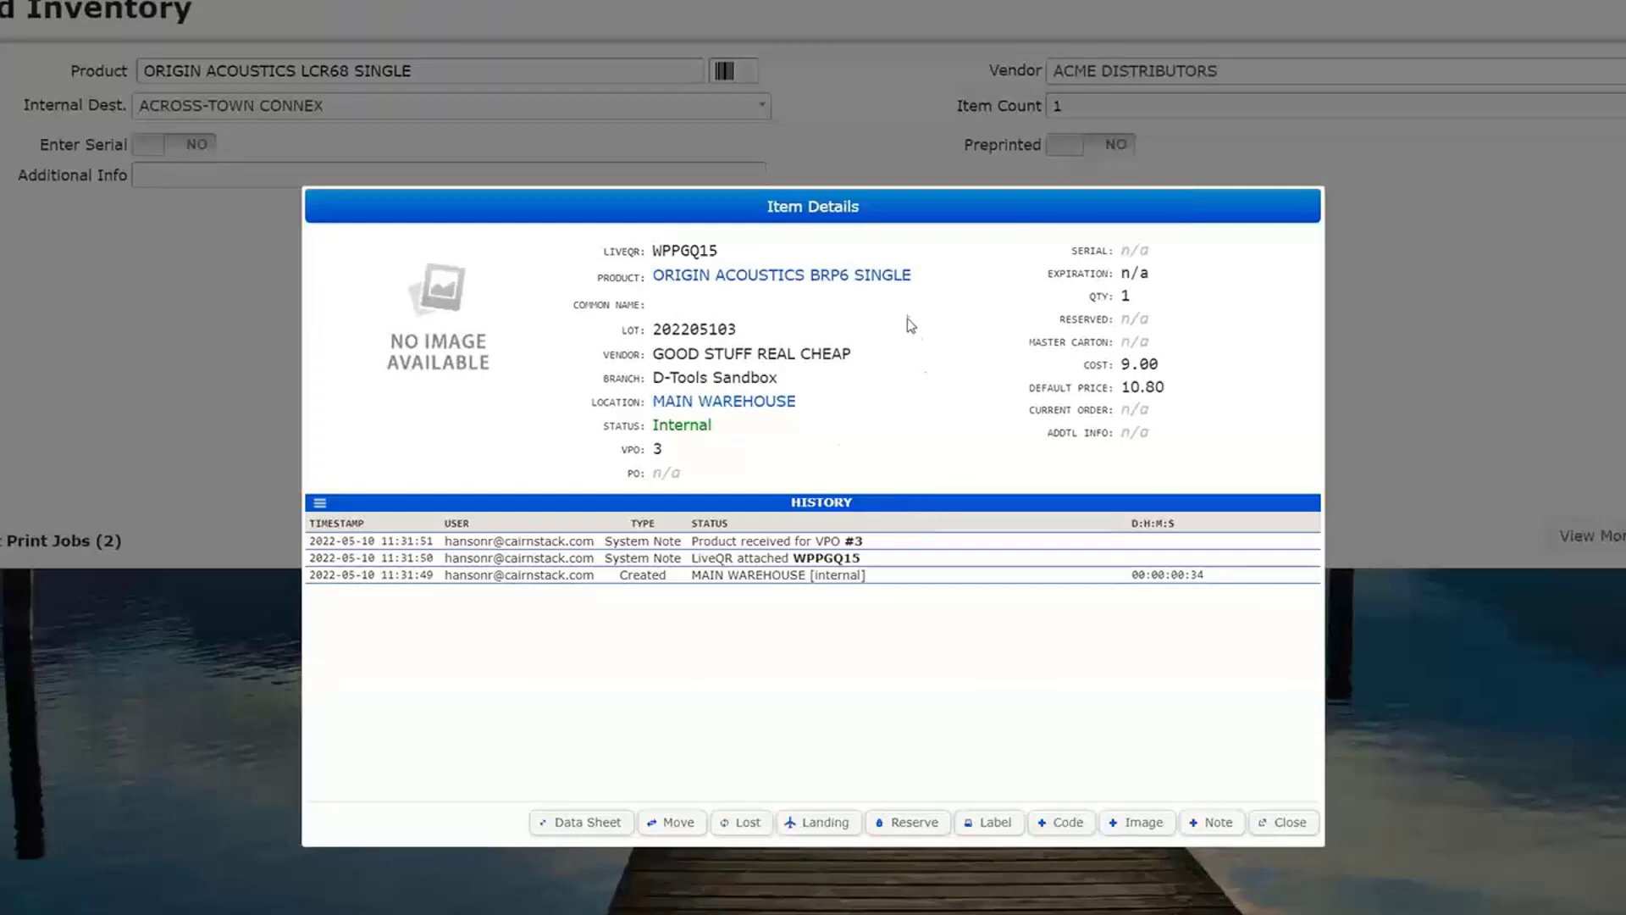
- Set the serial of the received ORIGIN ACOUSTICS BRP6 SINGLE item to 384oi34hip
left_click(1137, 250)
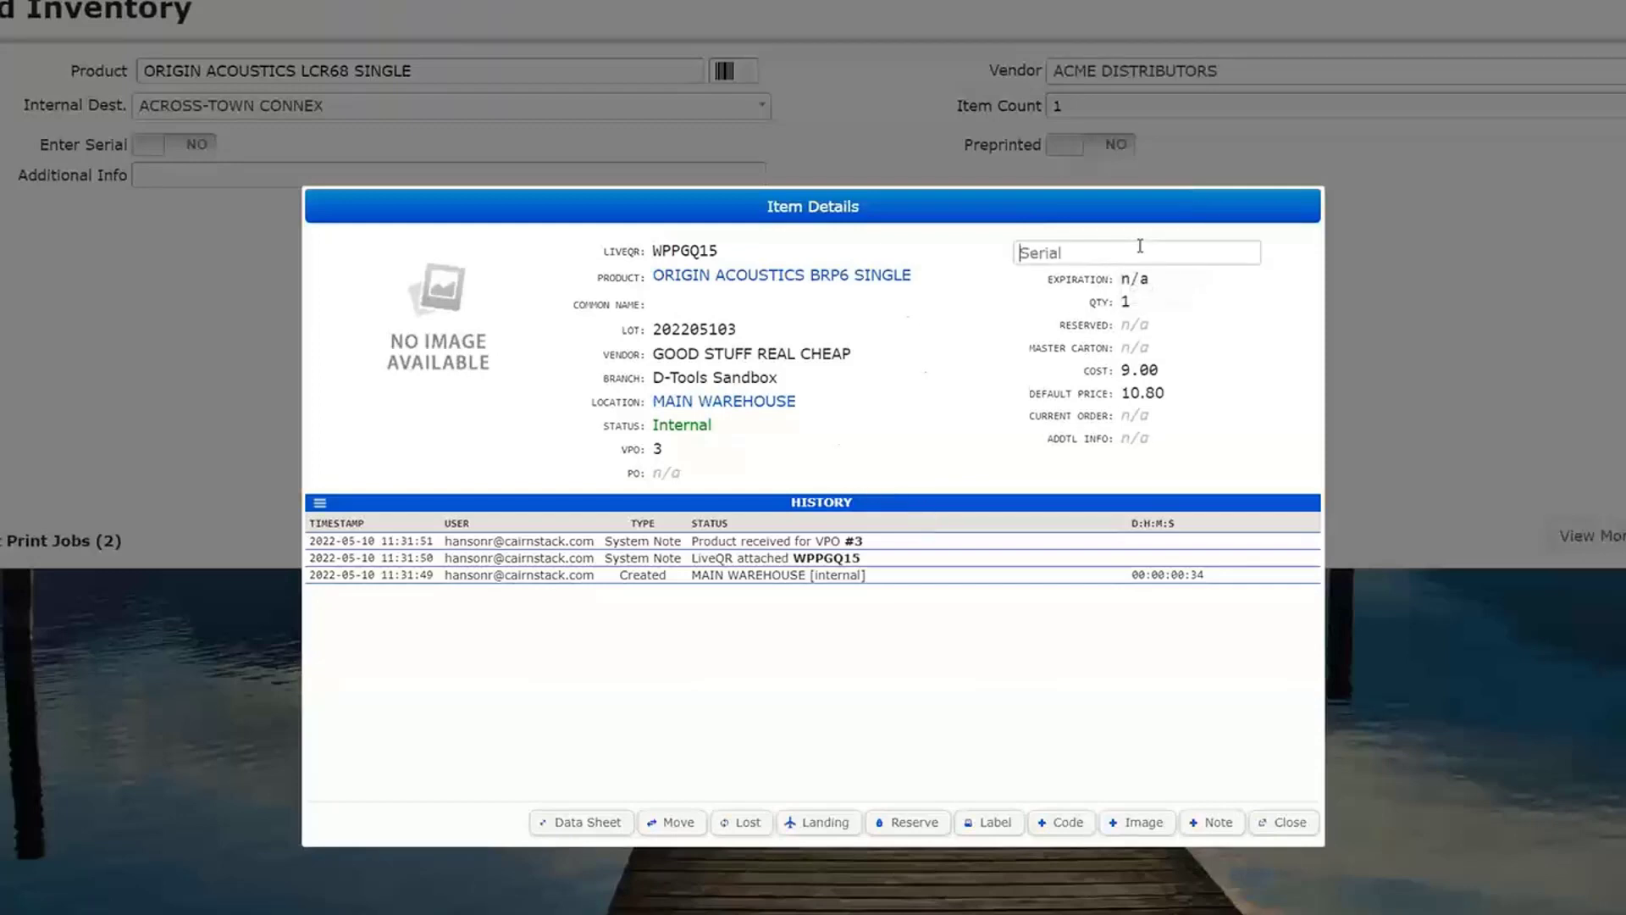
type("384oi34hip")
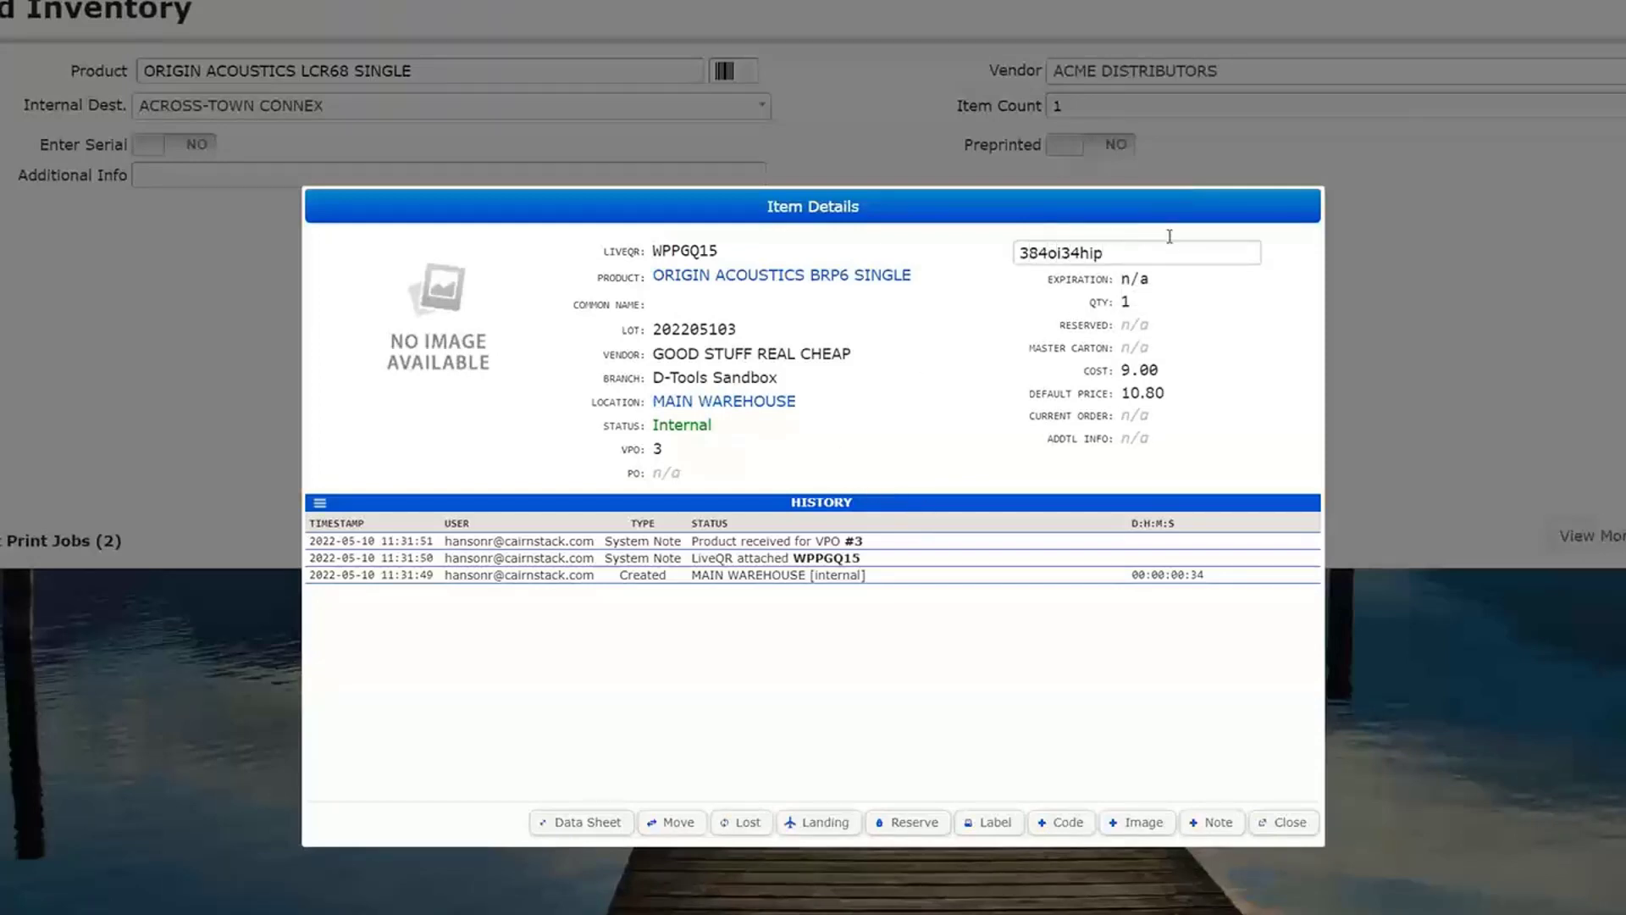
key("Return")
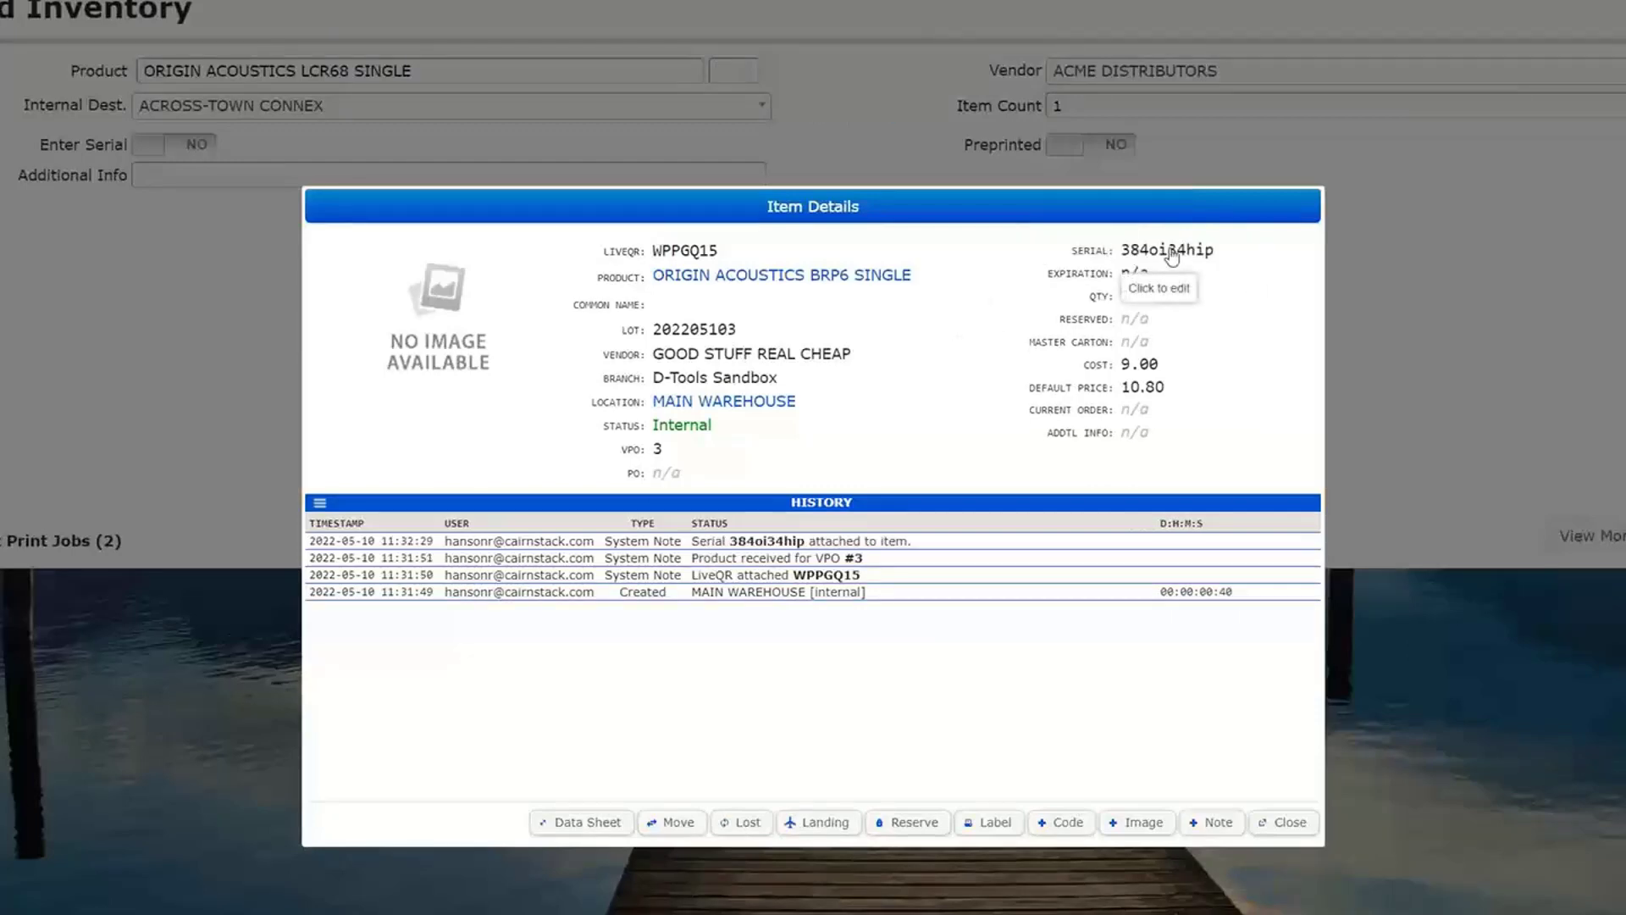
- Change the ORIGIN ACOUSTICS BRP6 SINGLE item's serial to 9834798
left_click(1212, 250)
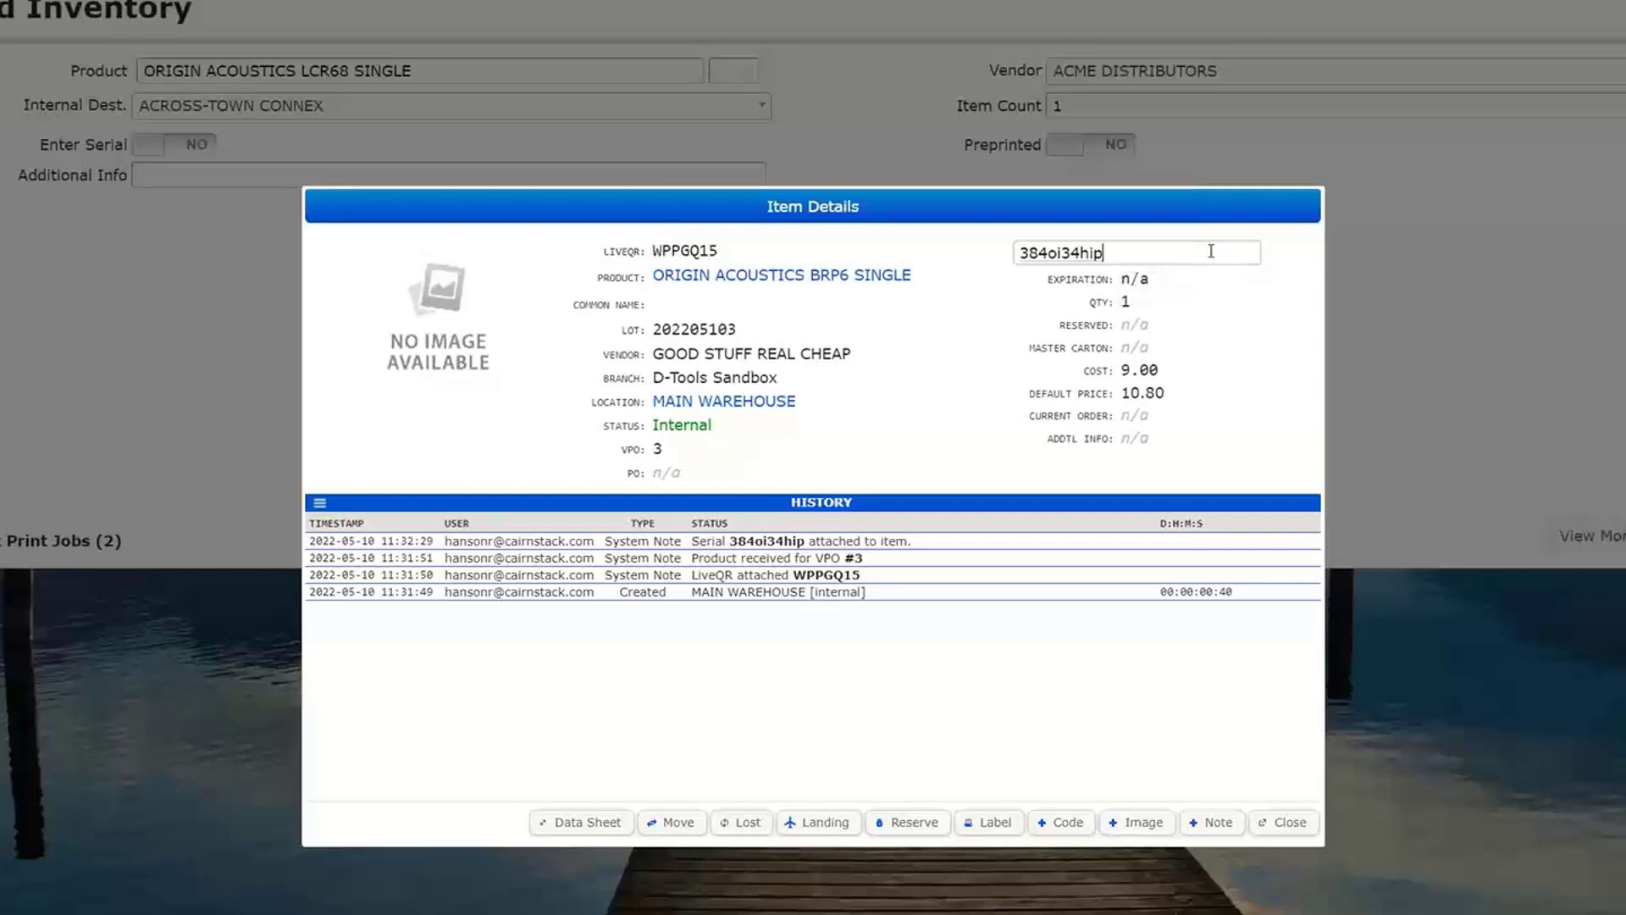
key("BackSpace")
key("BackSpace")
key("BackSpace")
key("BackSpace")
key("BackSpace")
key("BackSpace")
key("BackSpace")
key("BackSpace")
key("BackSpace")
key("BackSpace")
type("9834798")
key("Return")
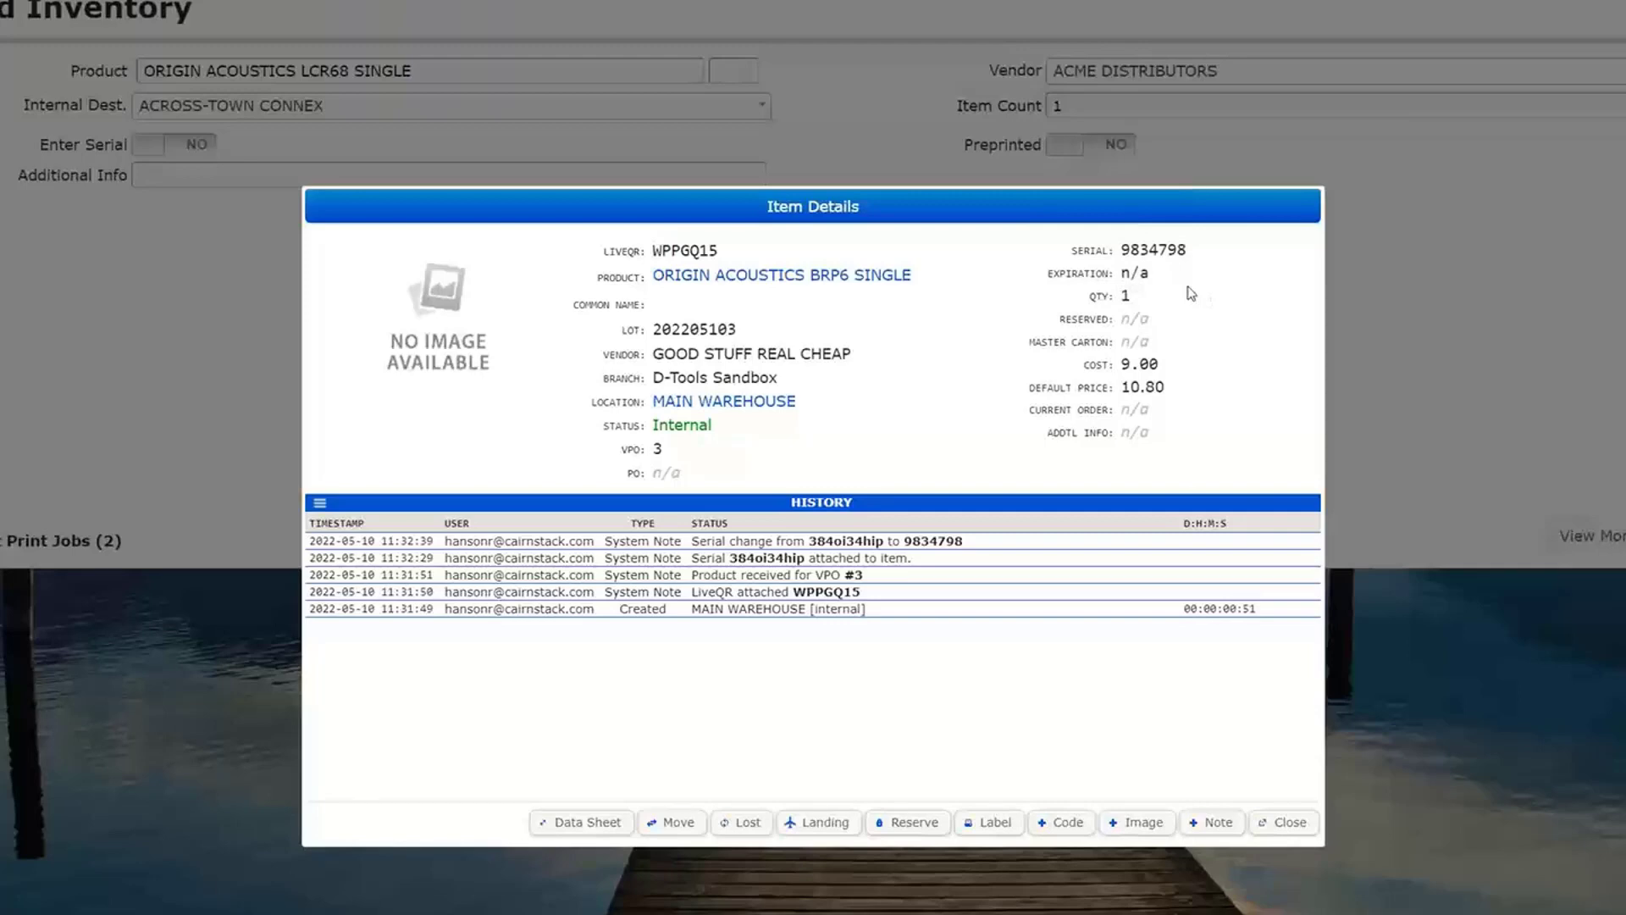
- Open the most recent customer order and preview its printable work order with different print options
left_click(1286, 823)
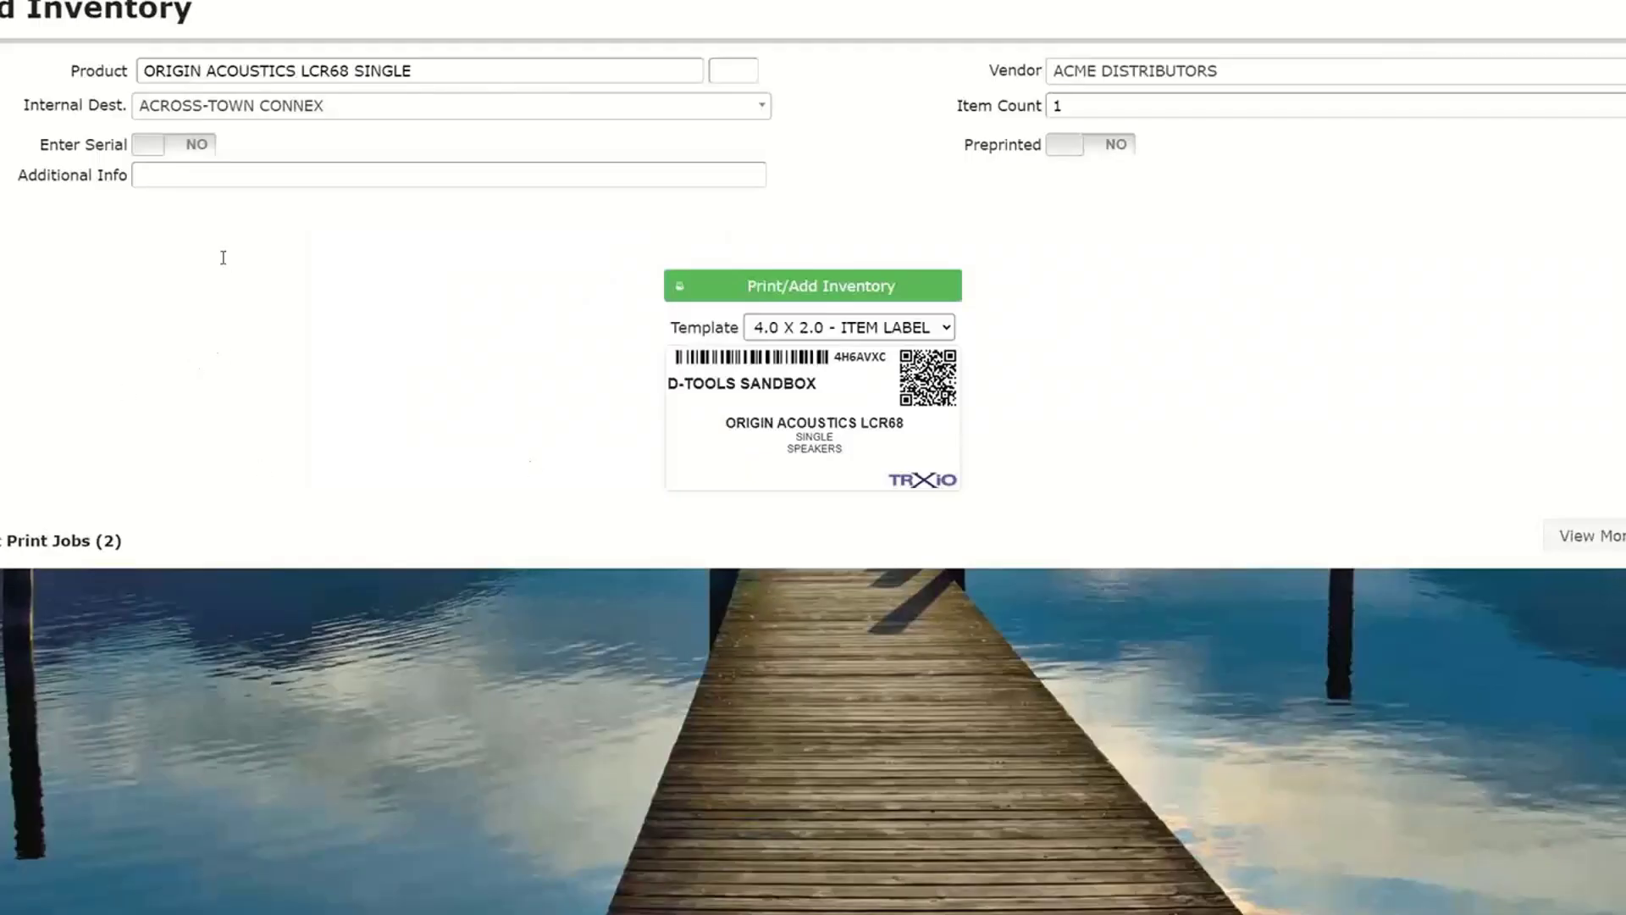
mouse_move(29, 2)
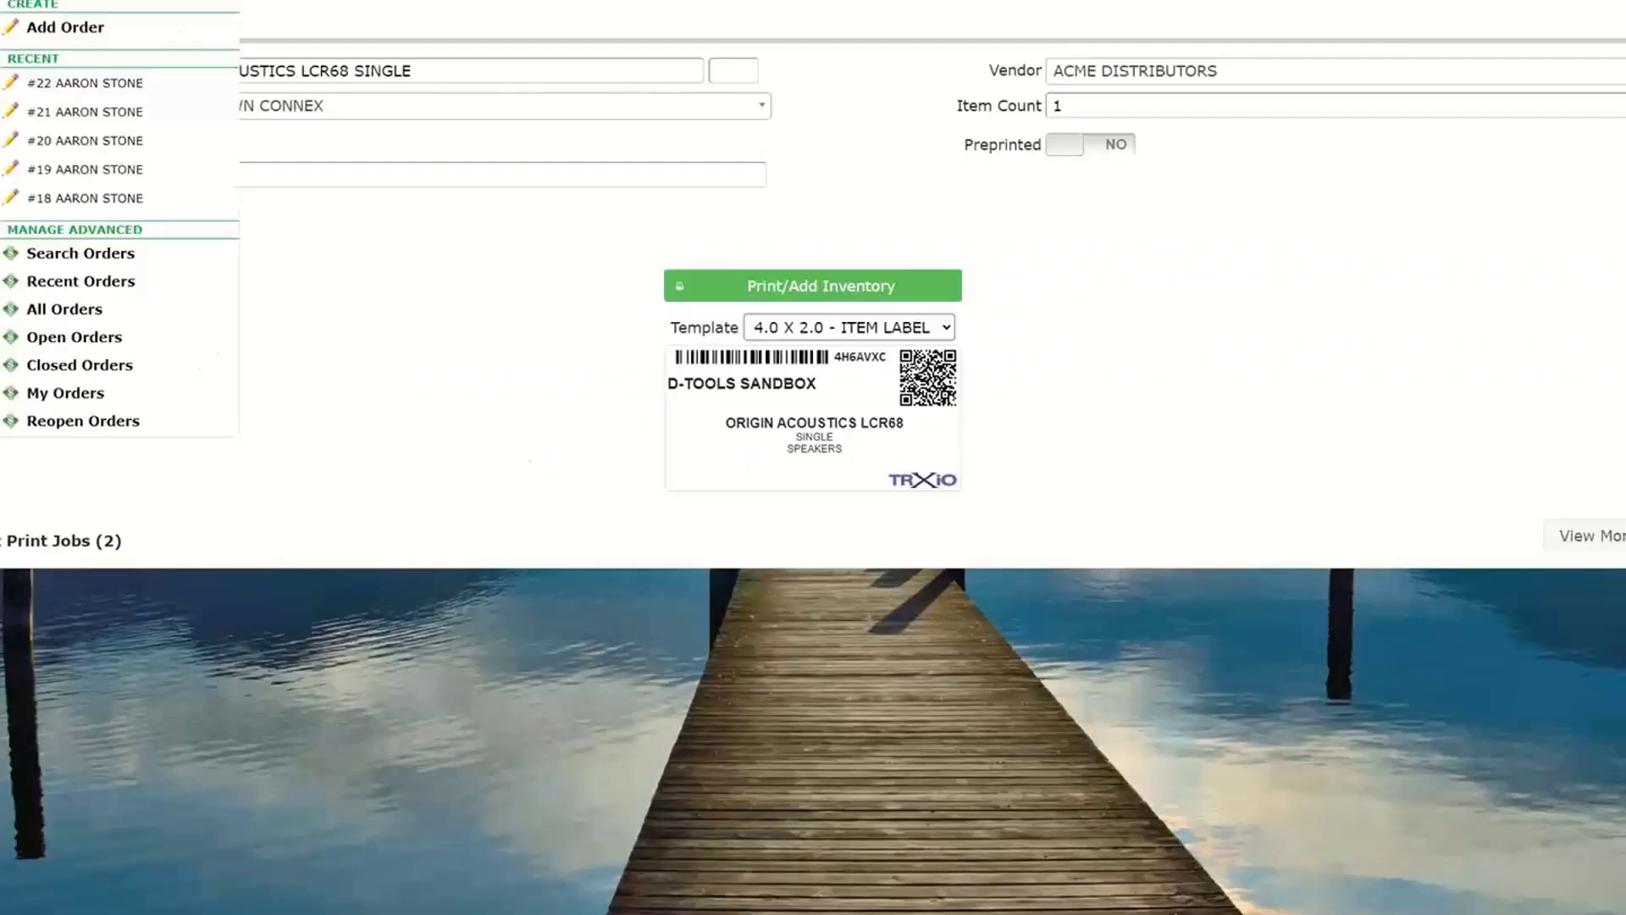
left_click(57, 84)
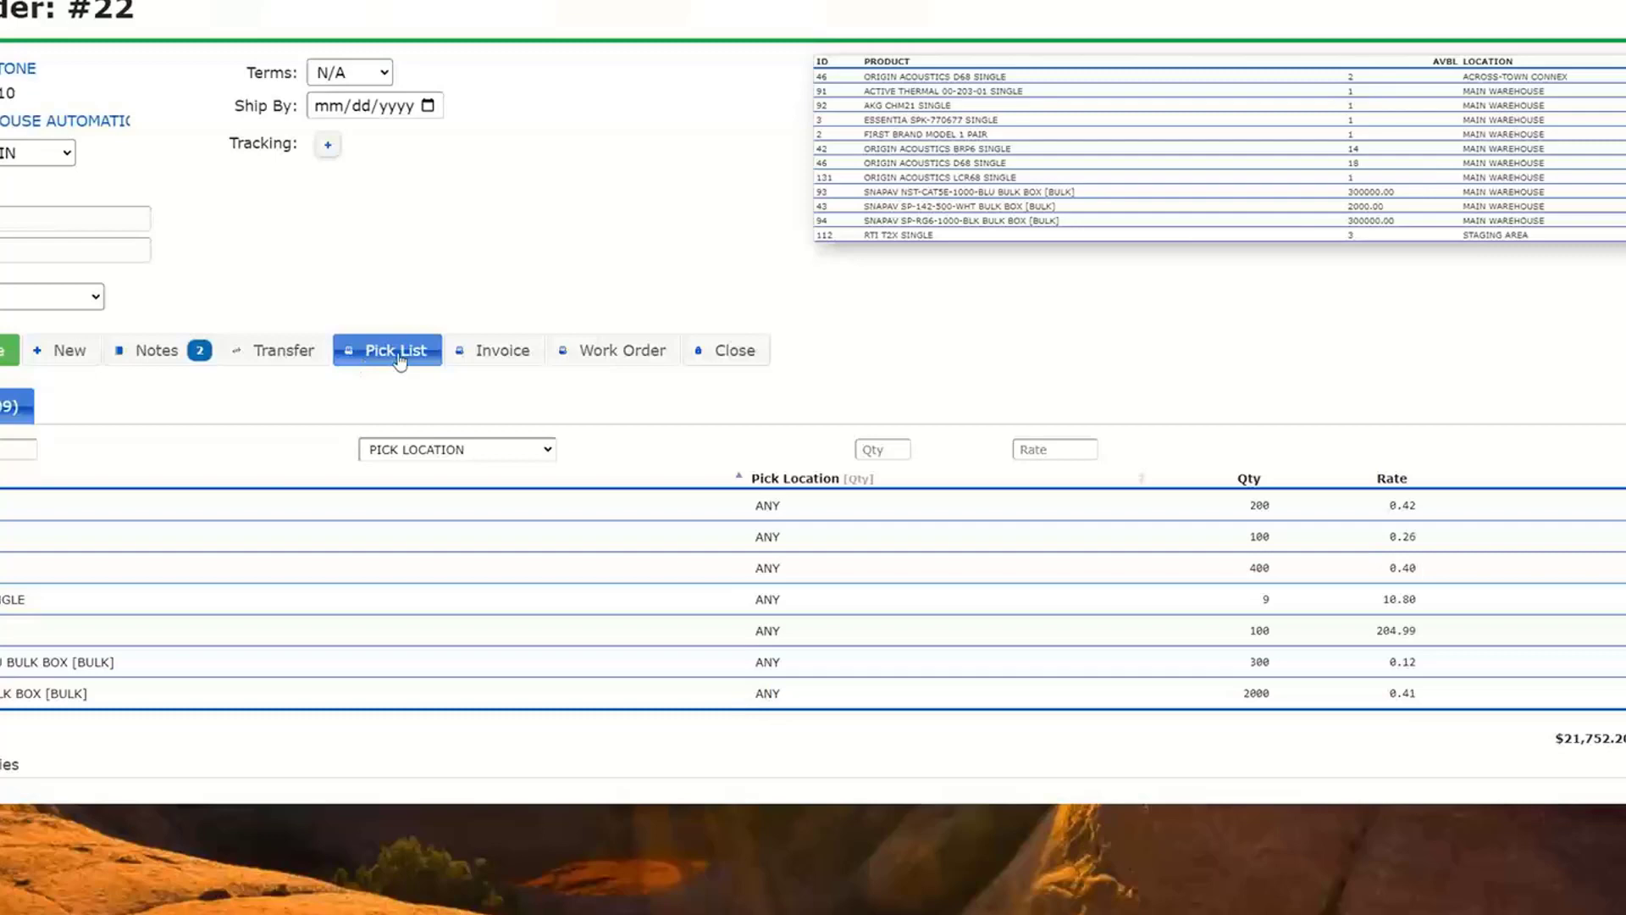
left_click(616, 363)
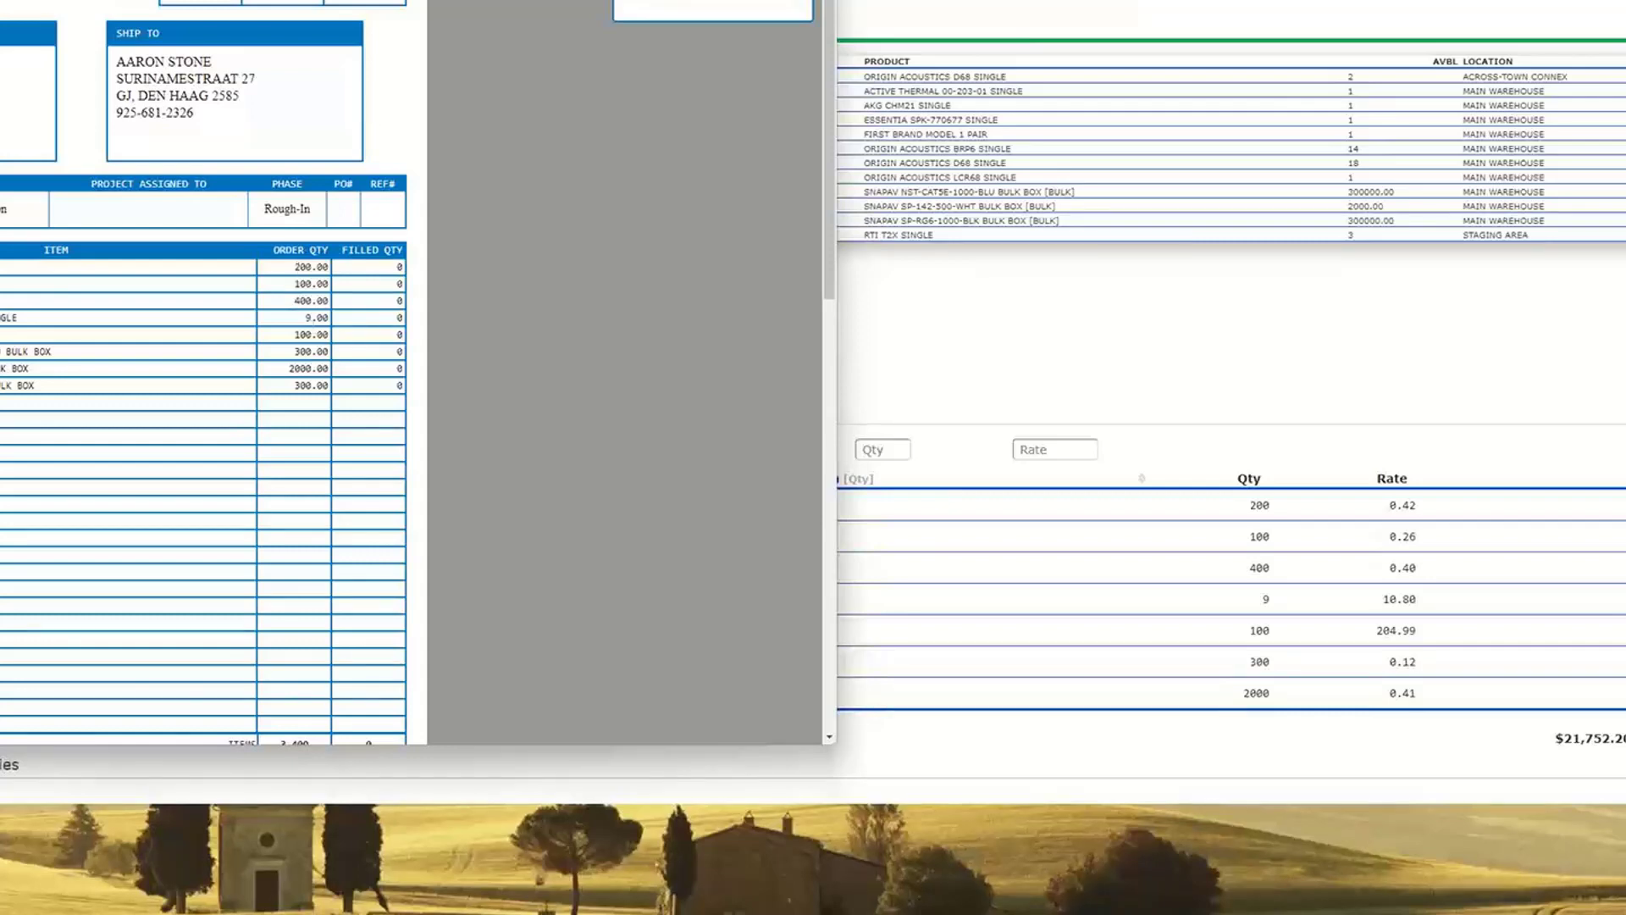
left_click(735, 0)
left_click(720, 0)
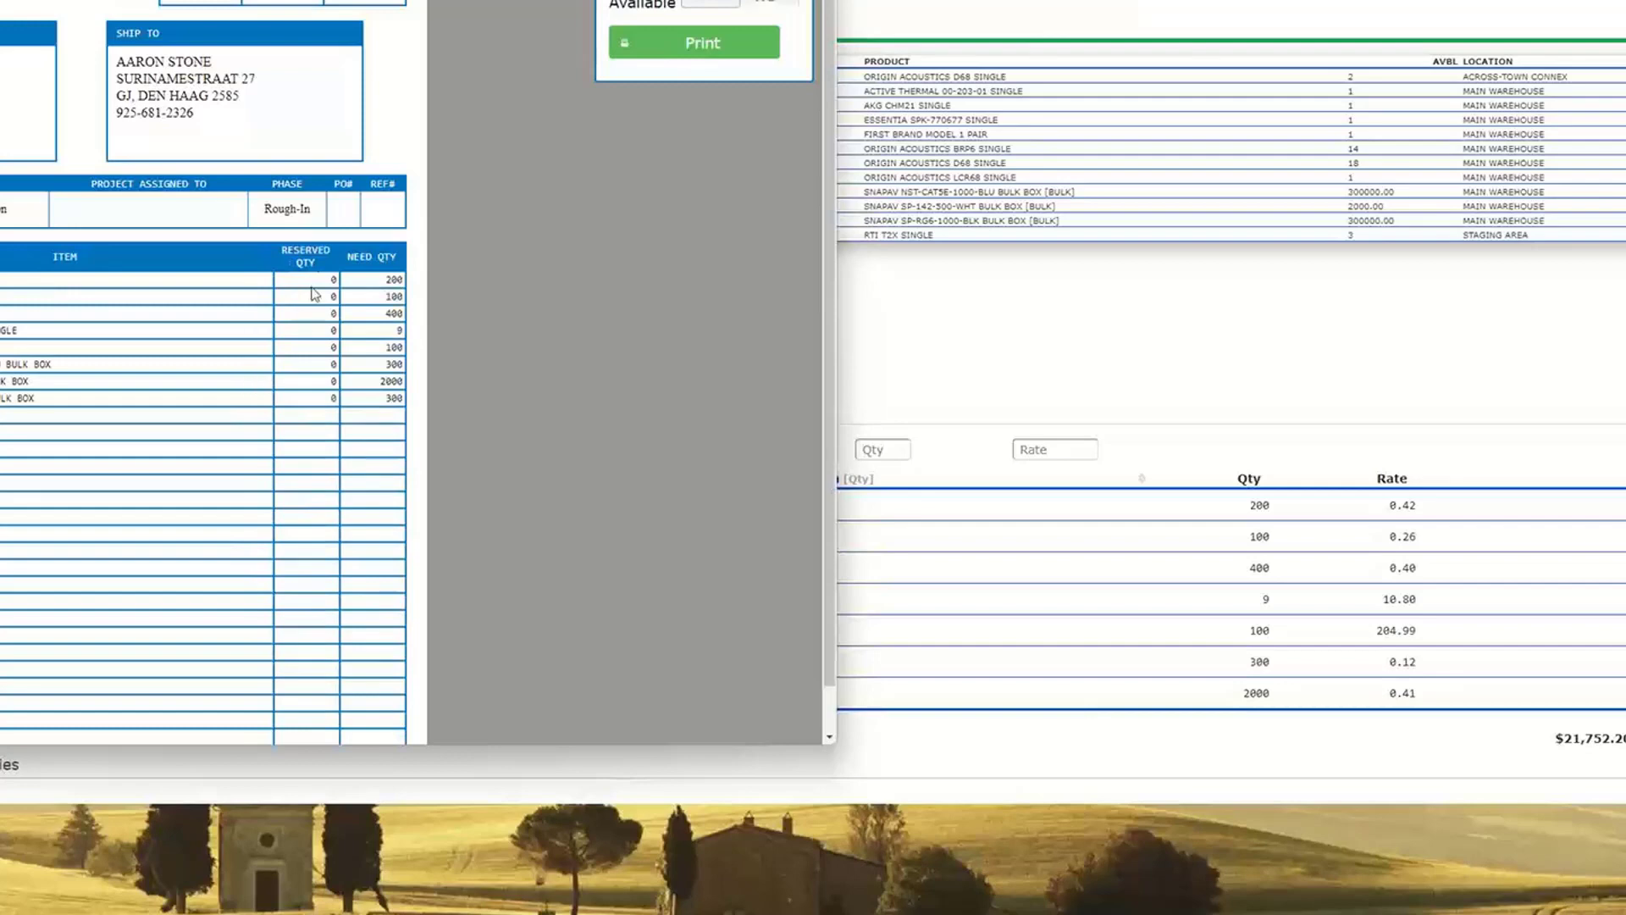
left_click(704, 7)
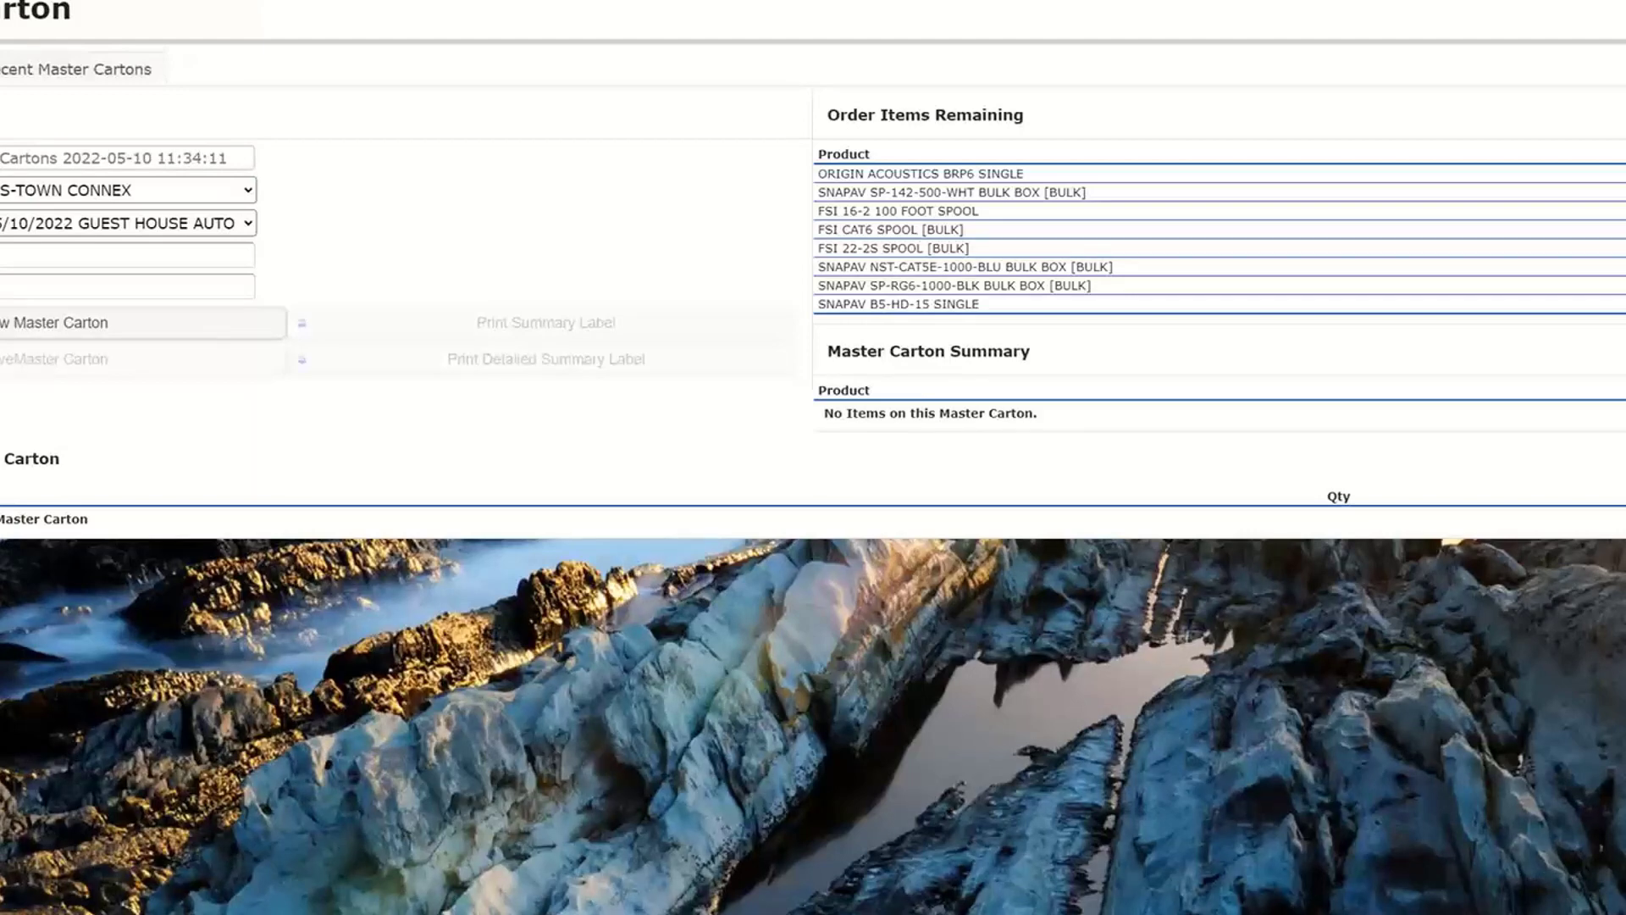
- Choose the 05/04/2022 STONE HOME AUTOMATION(FINISH) order for the master carton and review its remaining items
left_click(244, 223)
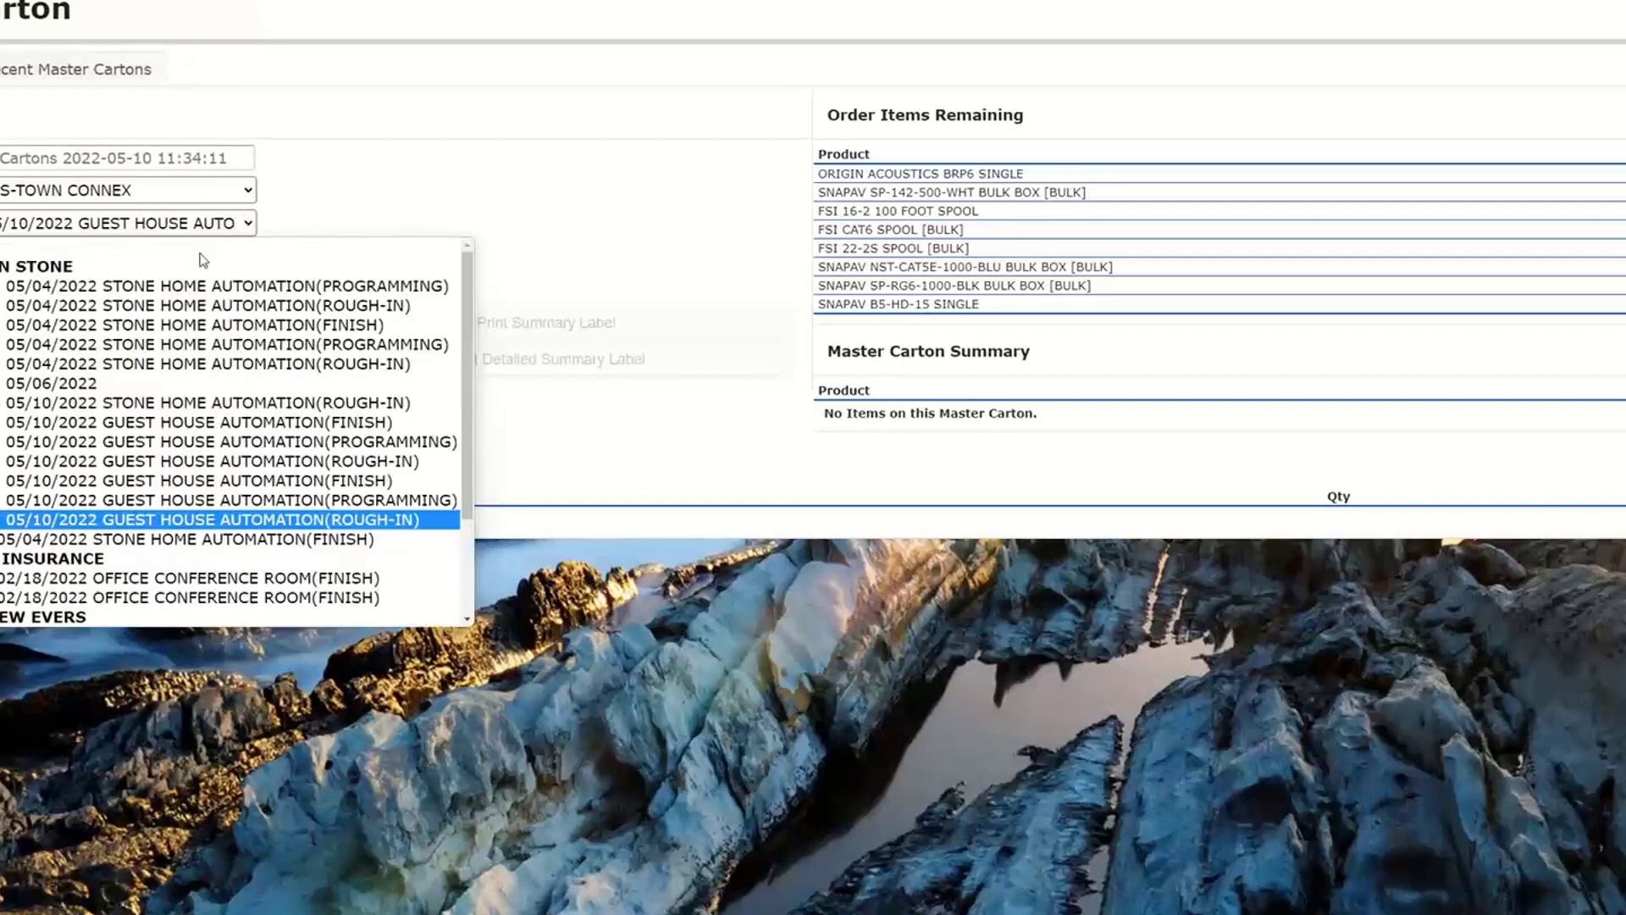
left_click(95, 327)
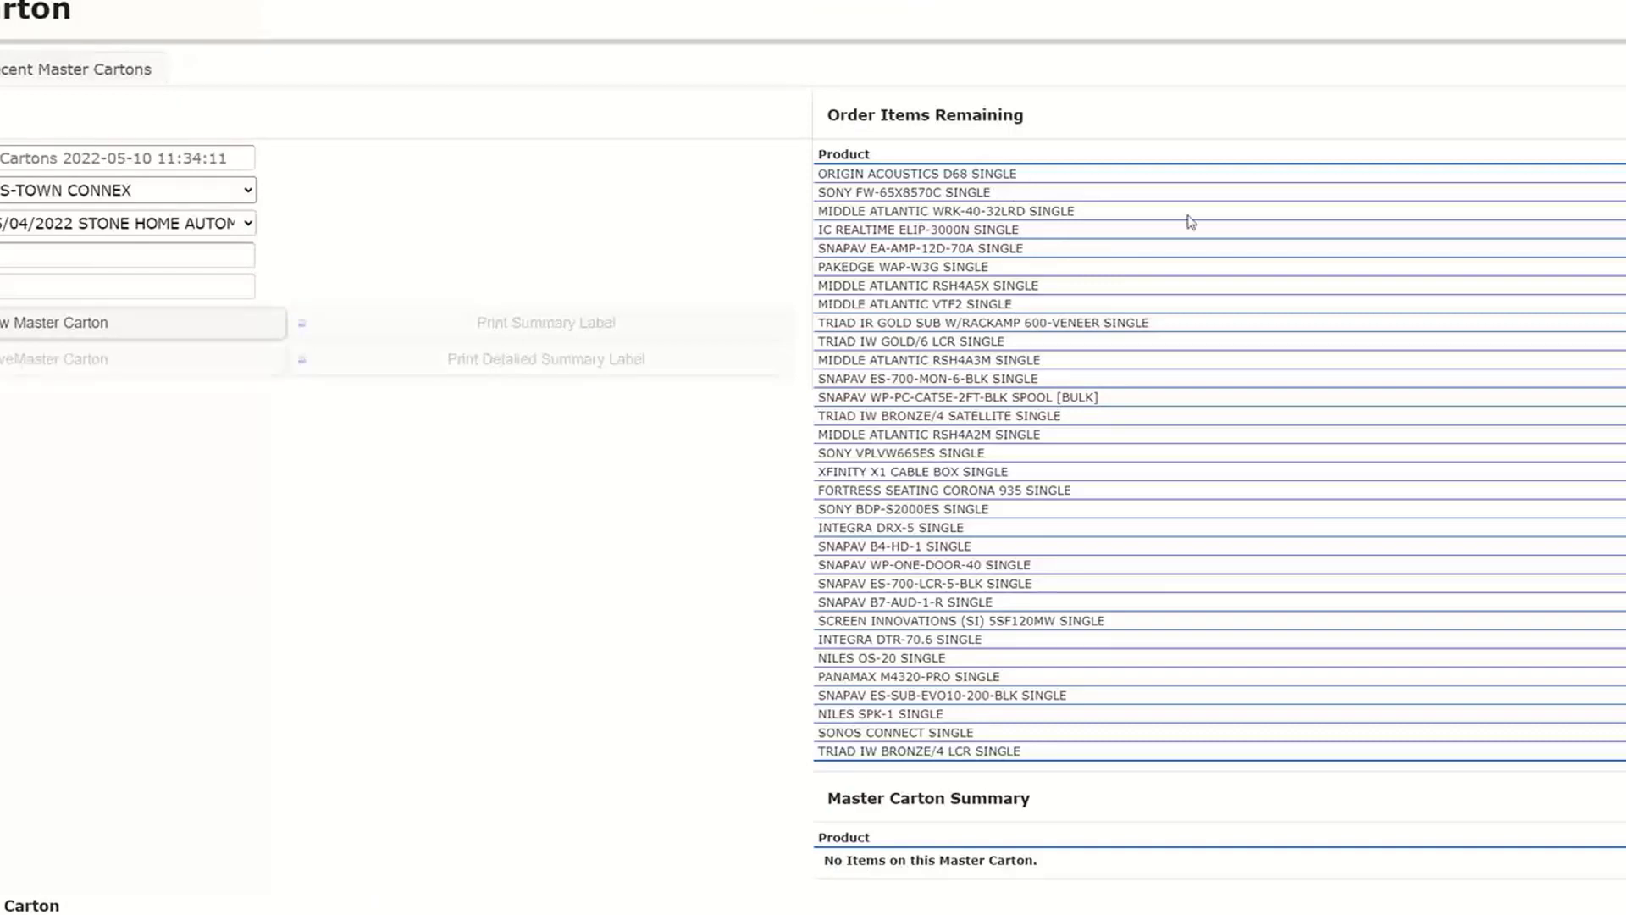
mouse_move(948, 174)
mouse_move(1092, 178)
mouse_move(1182, 417)
- Look up the recent master carton containing ORIGIN ACOUSTICS D68 SINGLE and review its summary
left_click(81, 68)
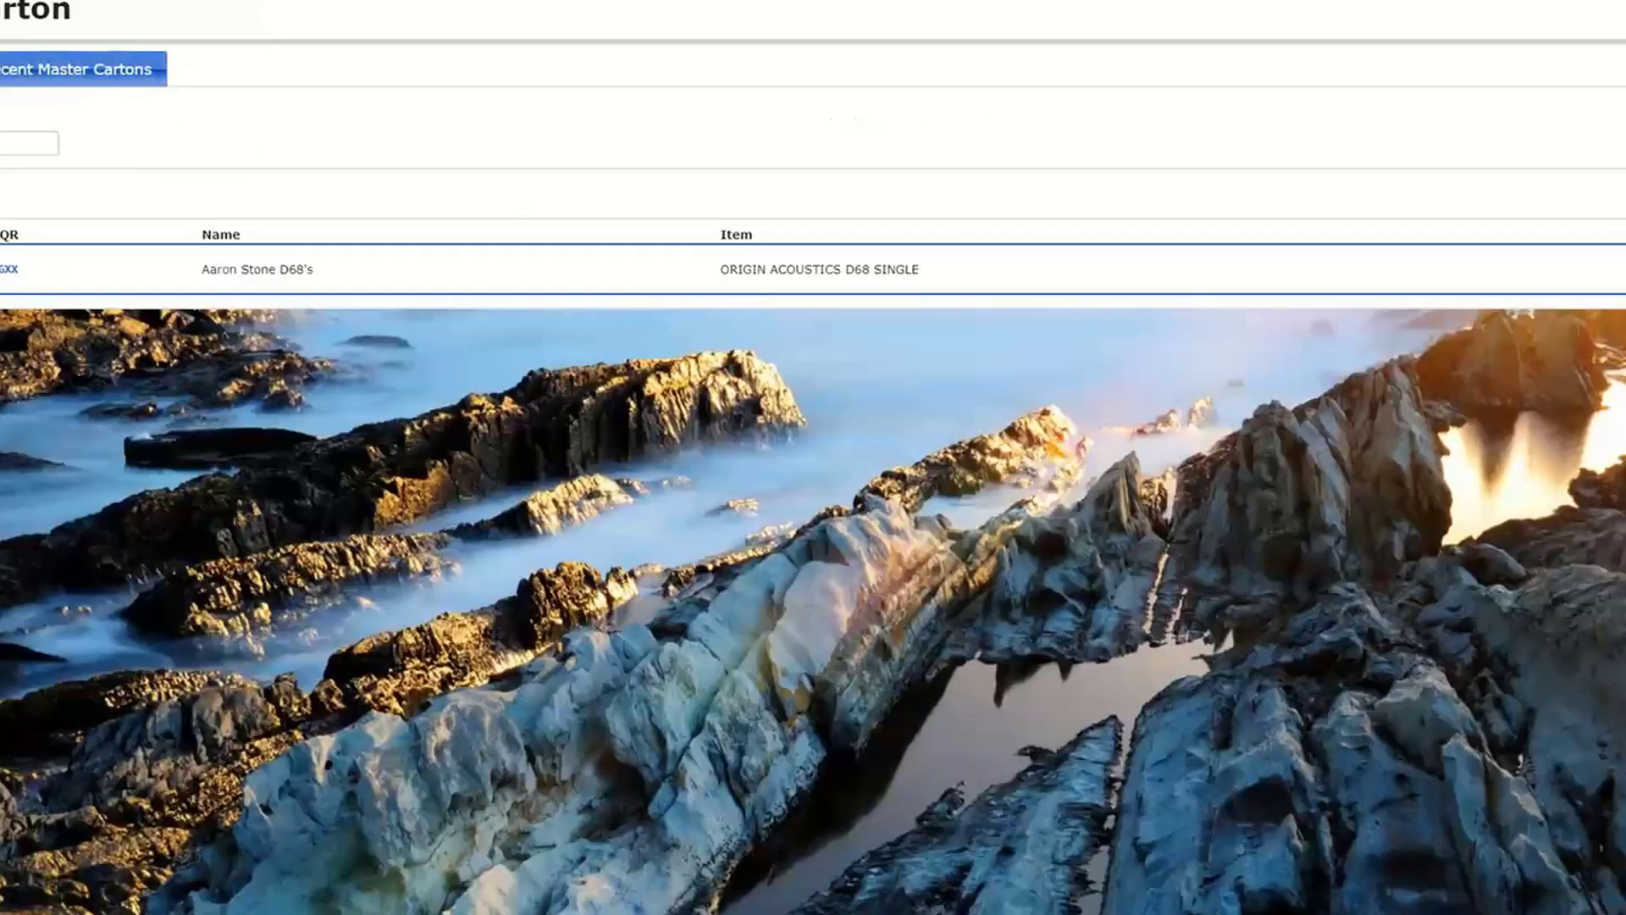
left_click(7, 269)
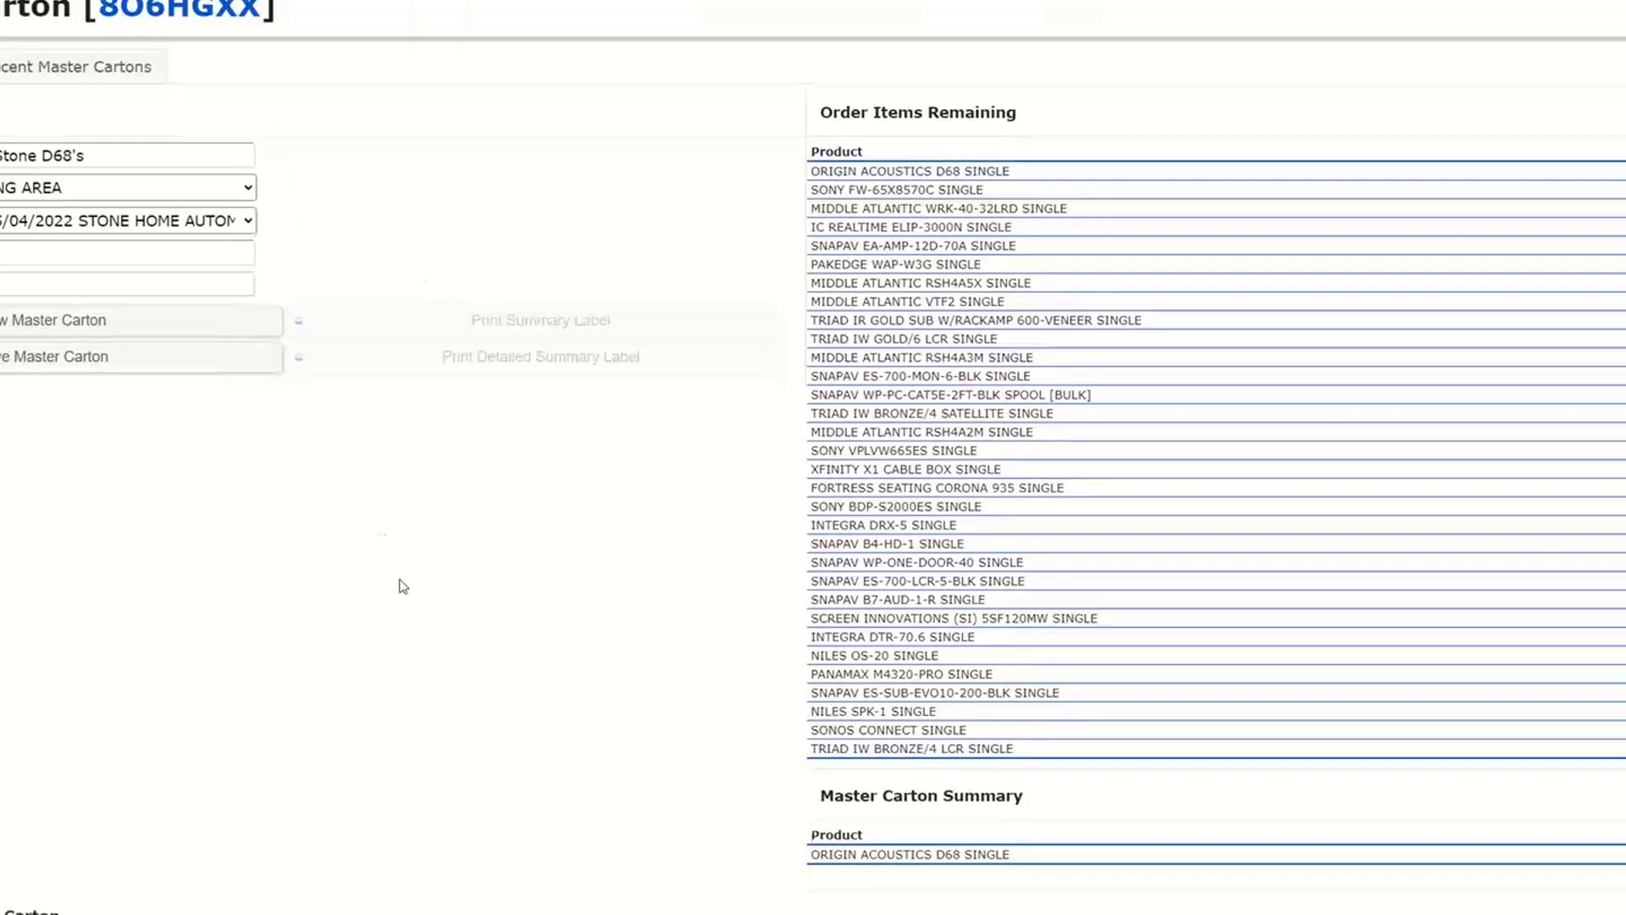
scroll(399, 581, "down", 1)
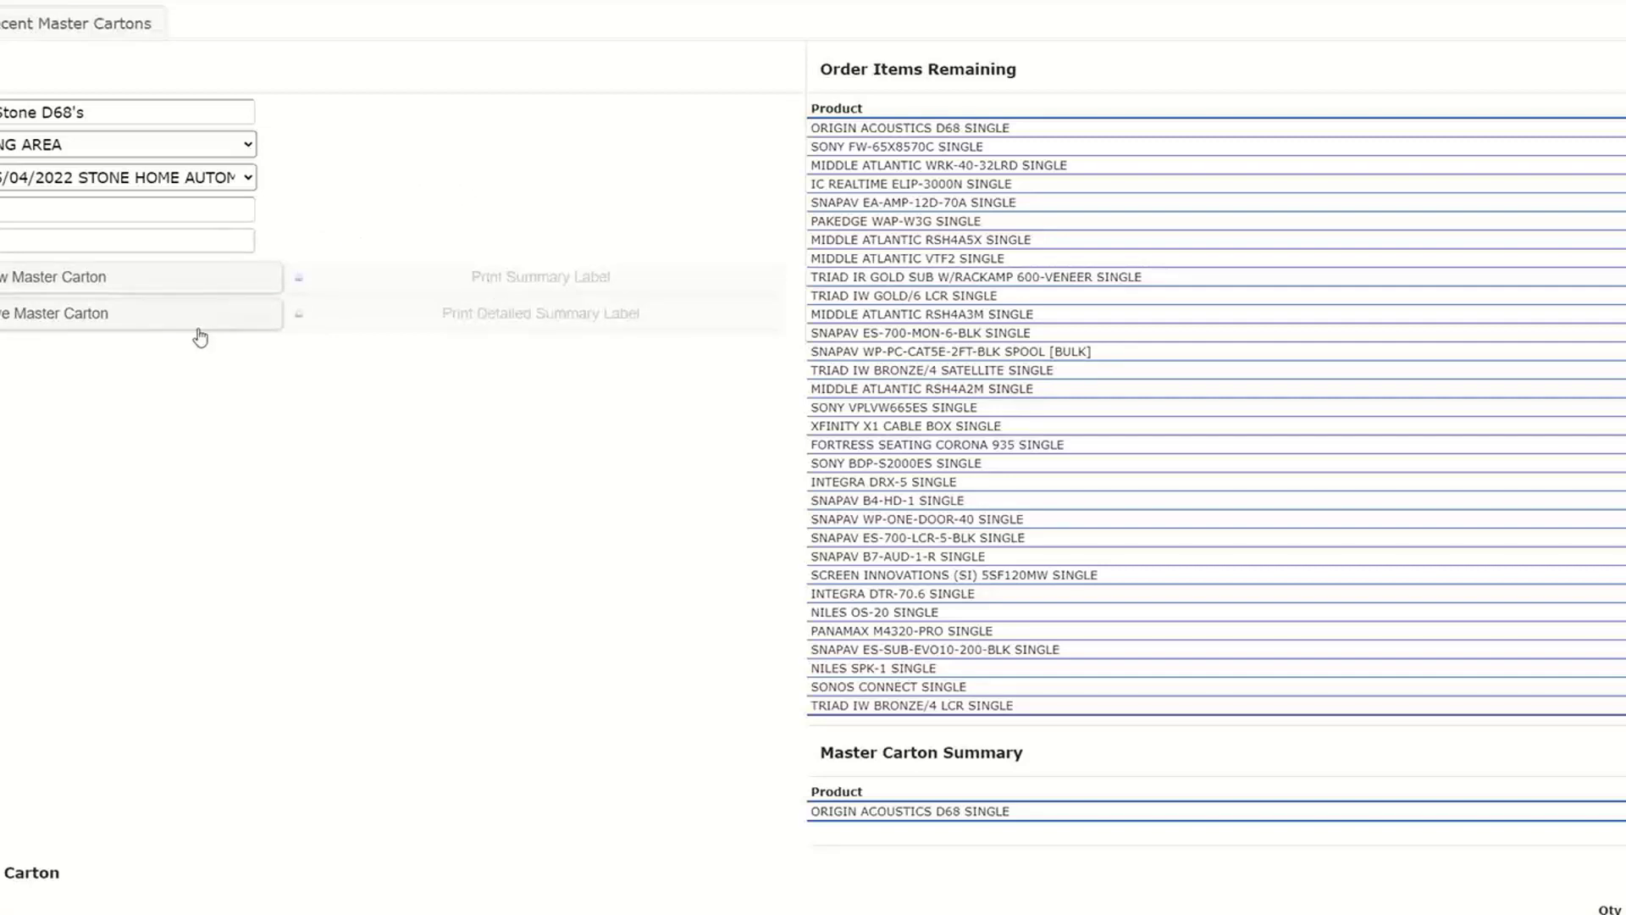
left_click(40, 28)
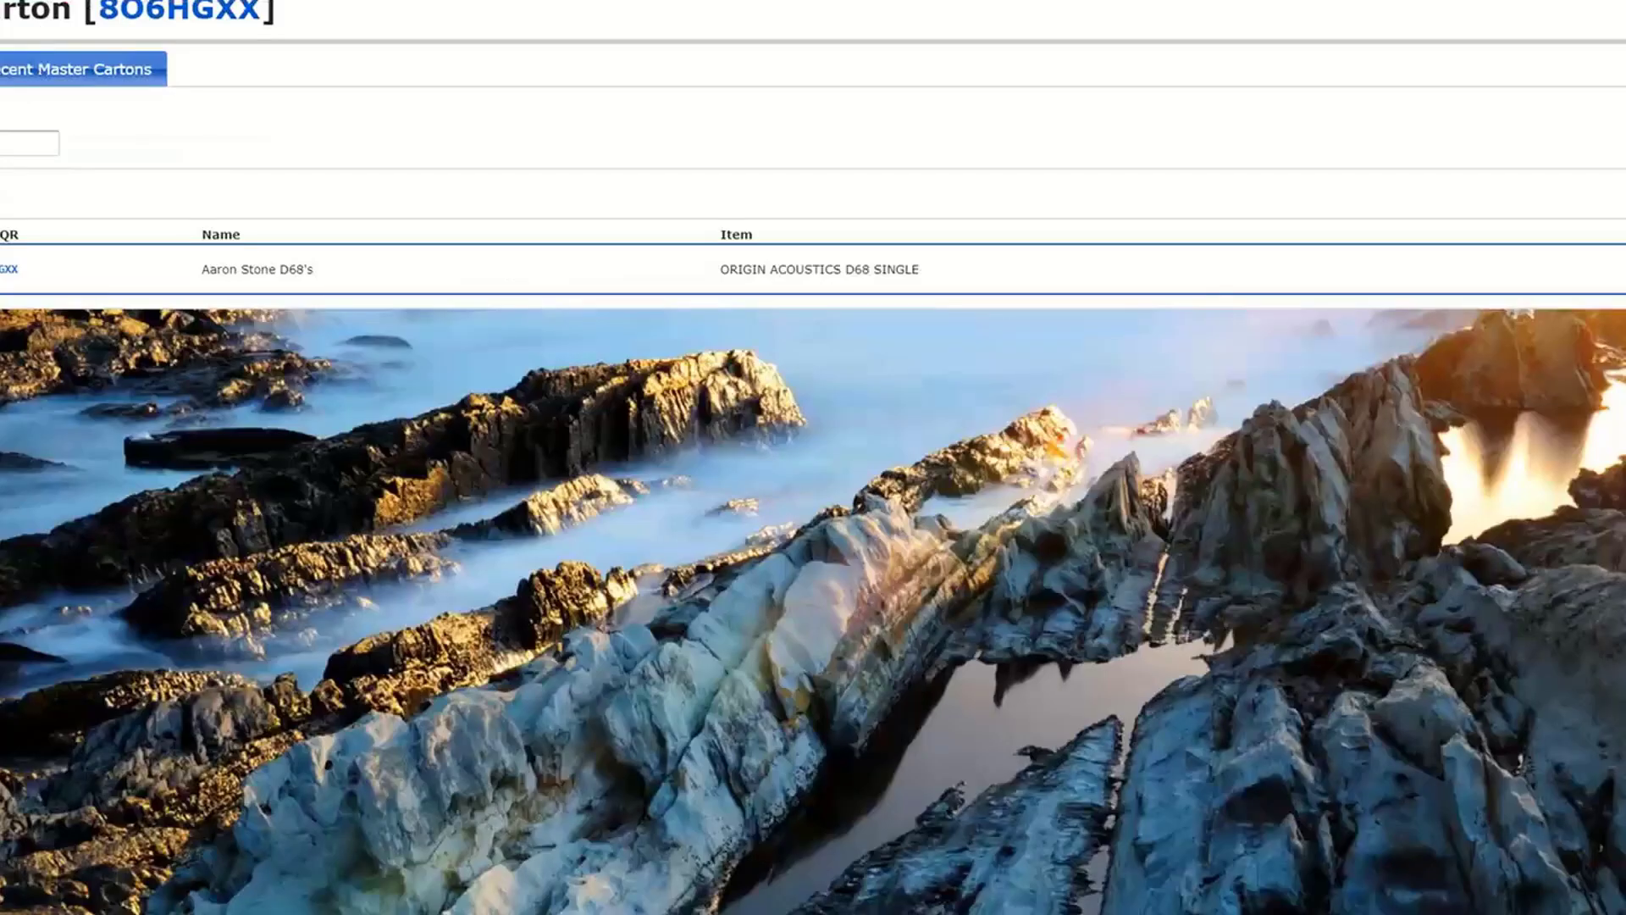
- Move the D68 master carton internally to STAGING AREA
mouse_move(51, 1)
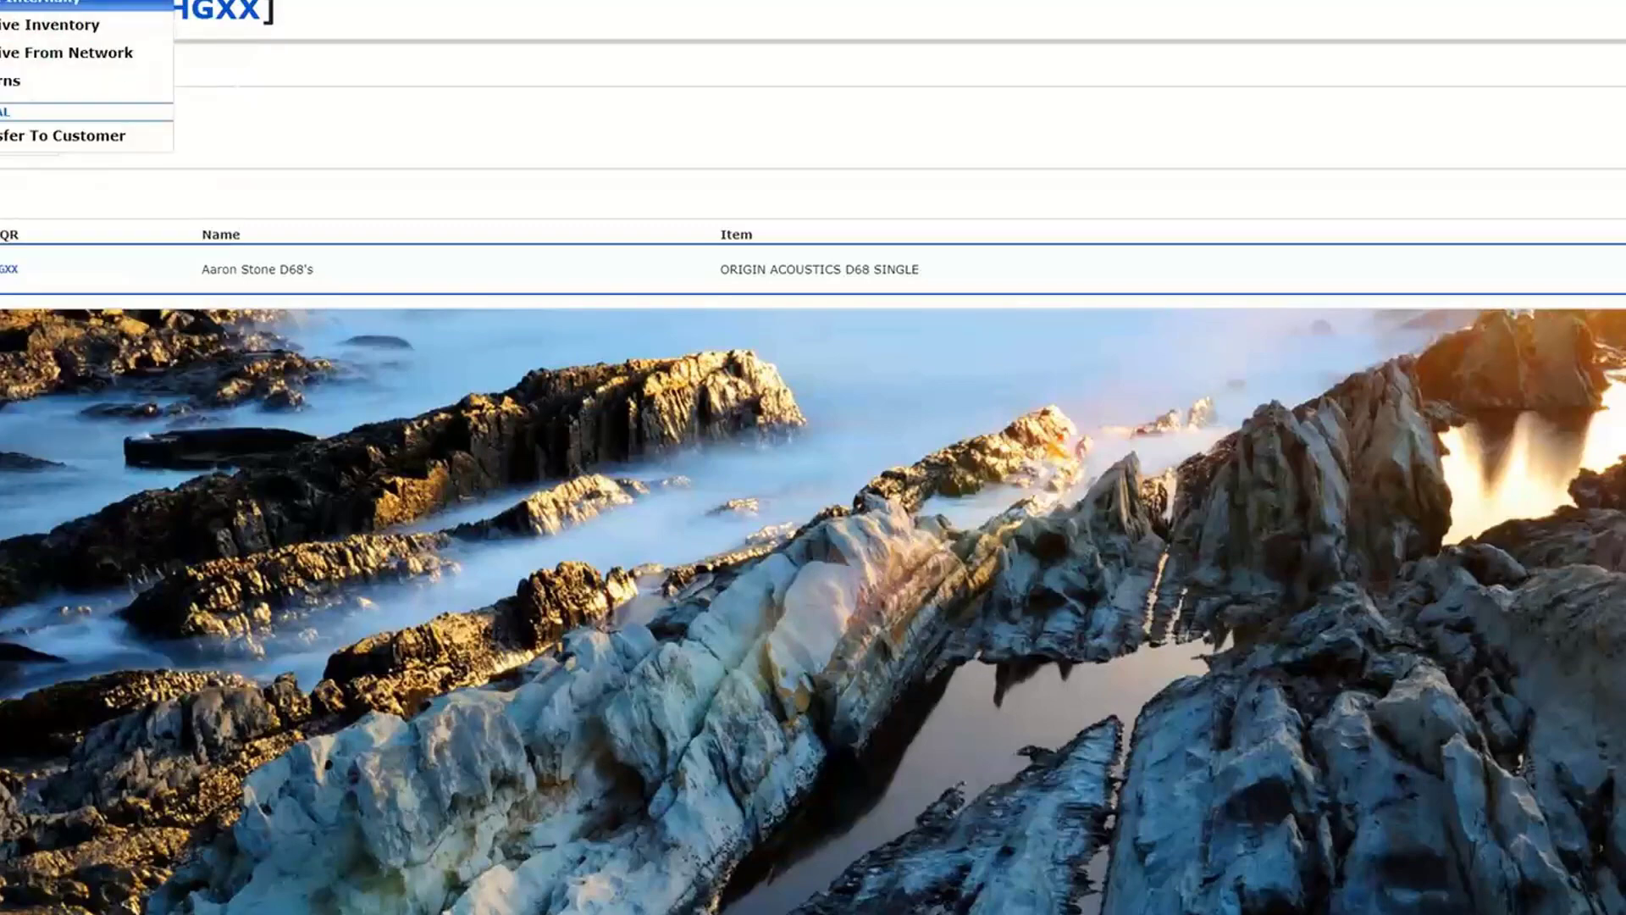
left_click(51, 1)
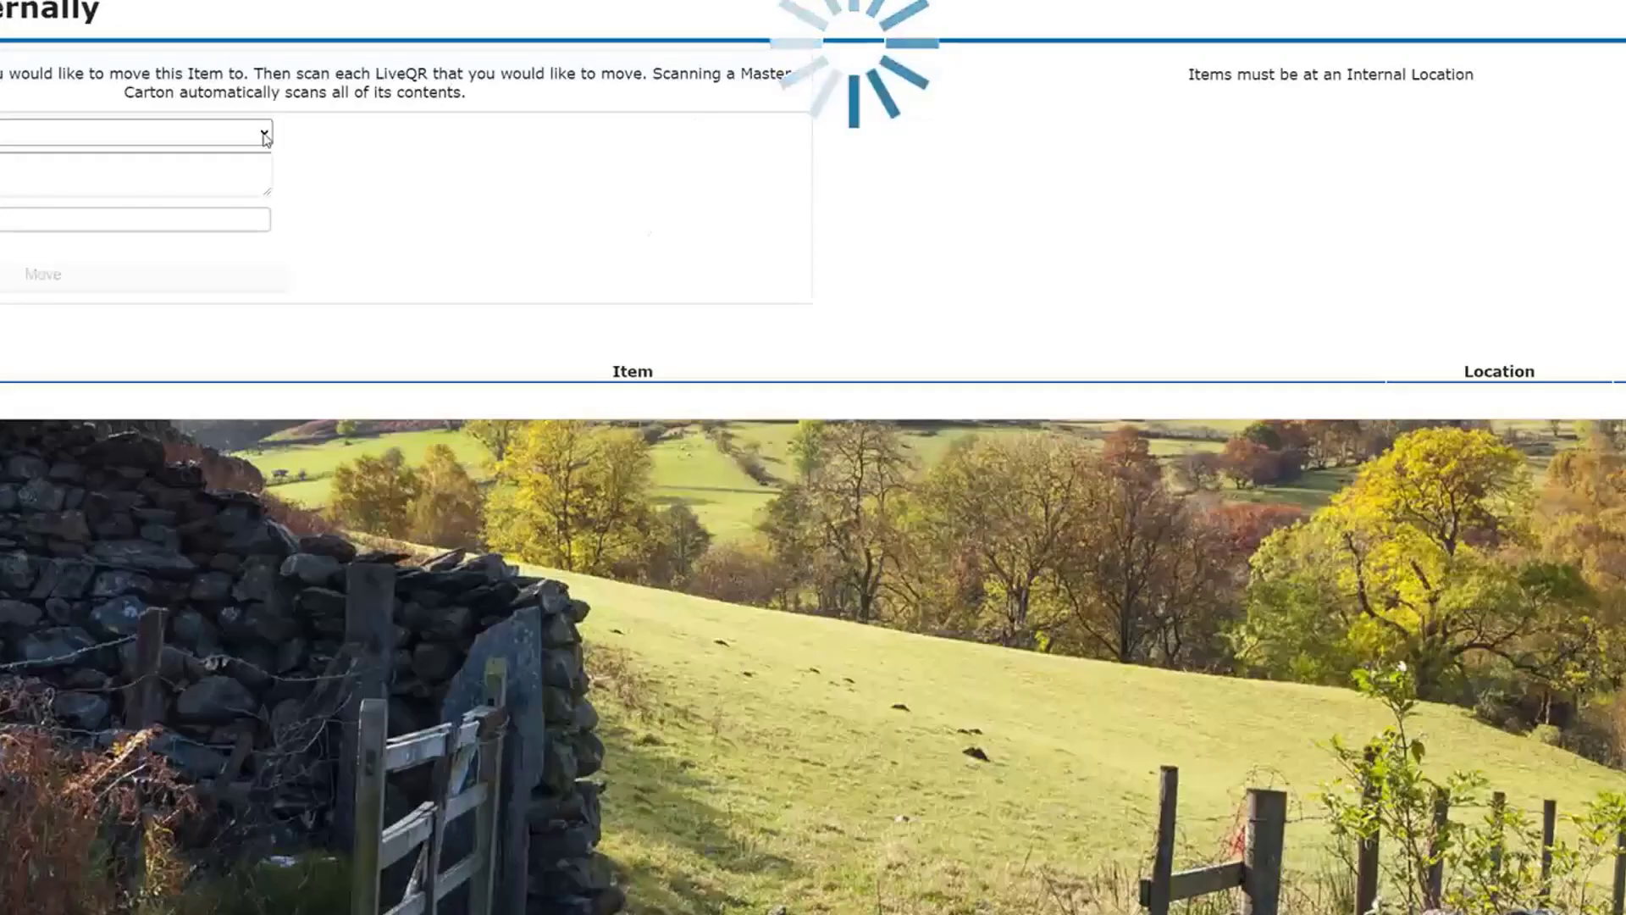
left_click(264, 134)
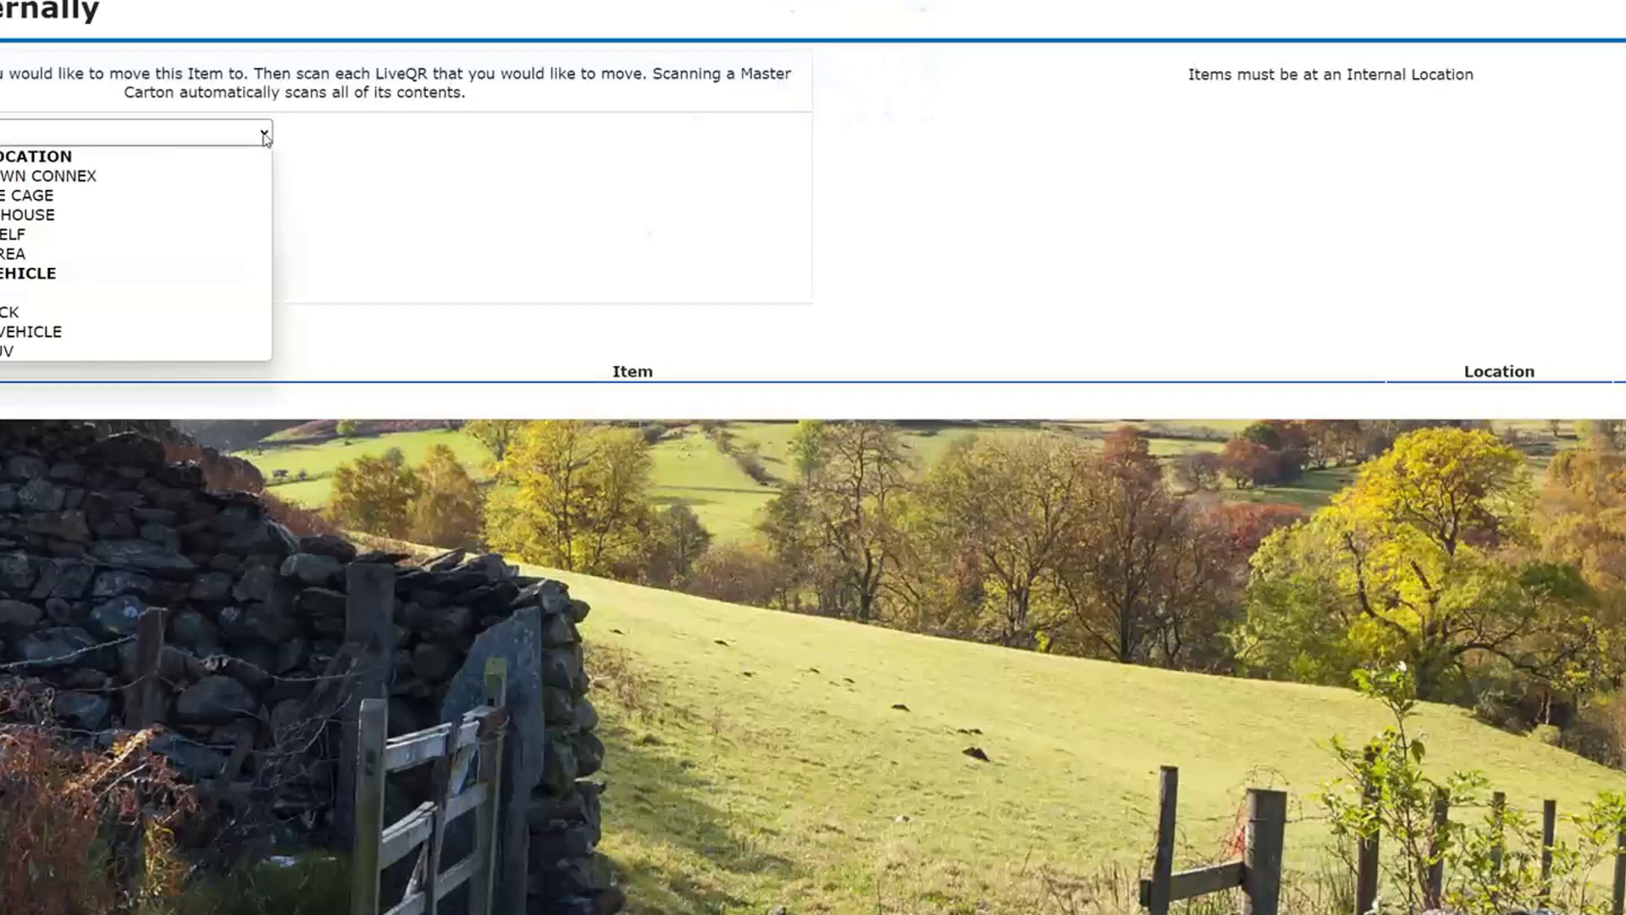
left_click(314, 136)
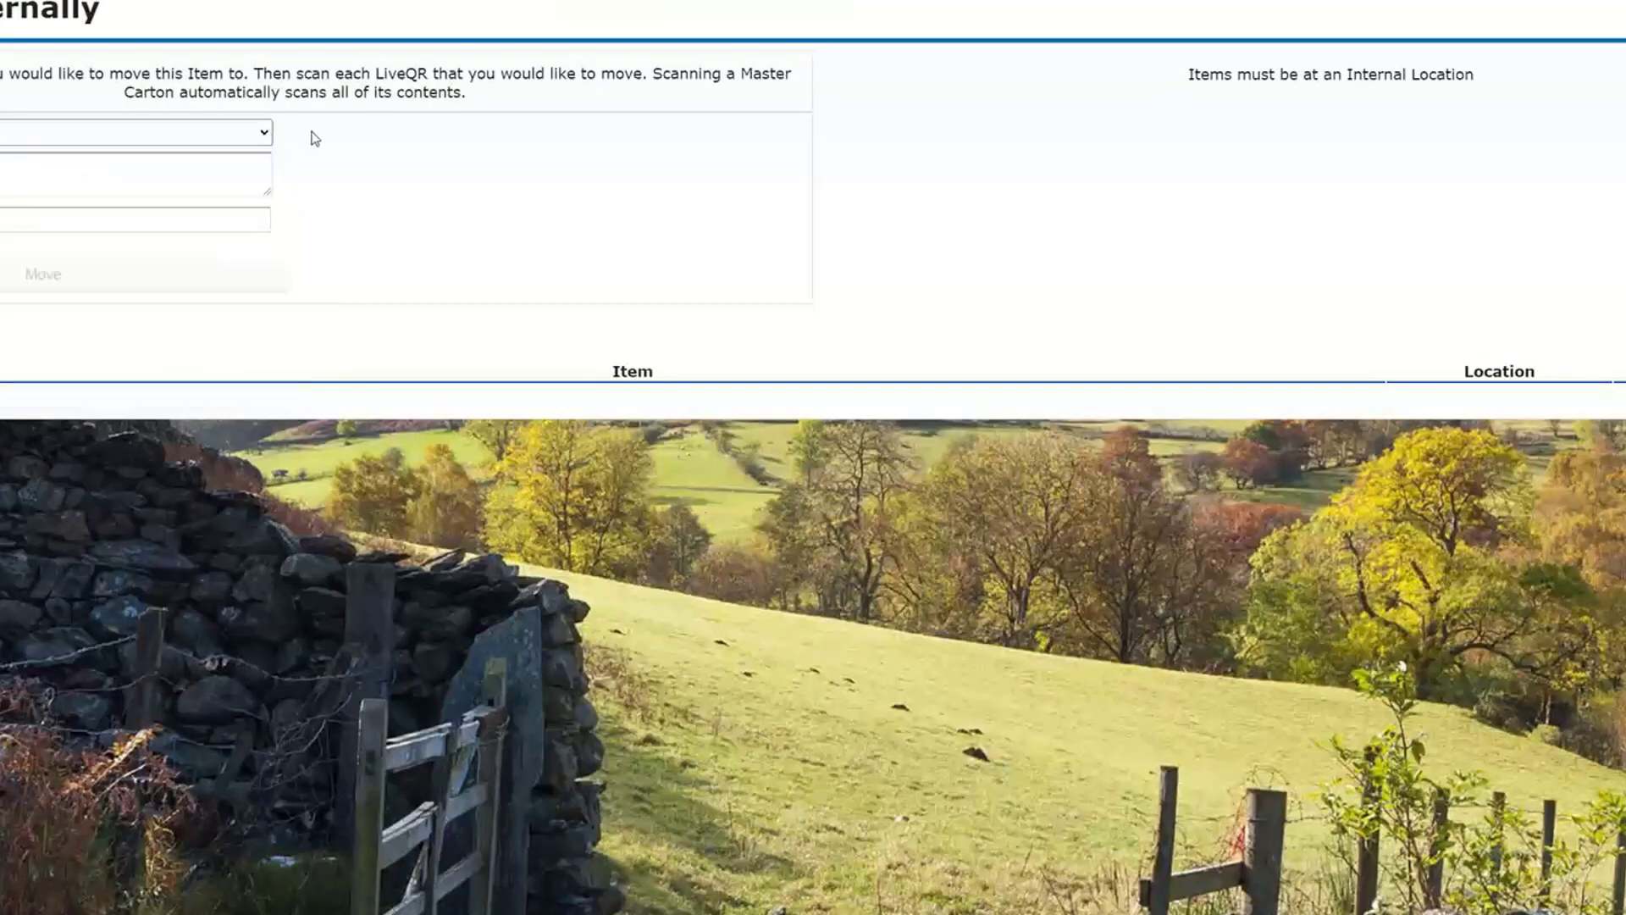
left_click(265, 136)
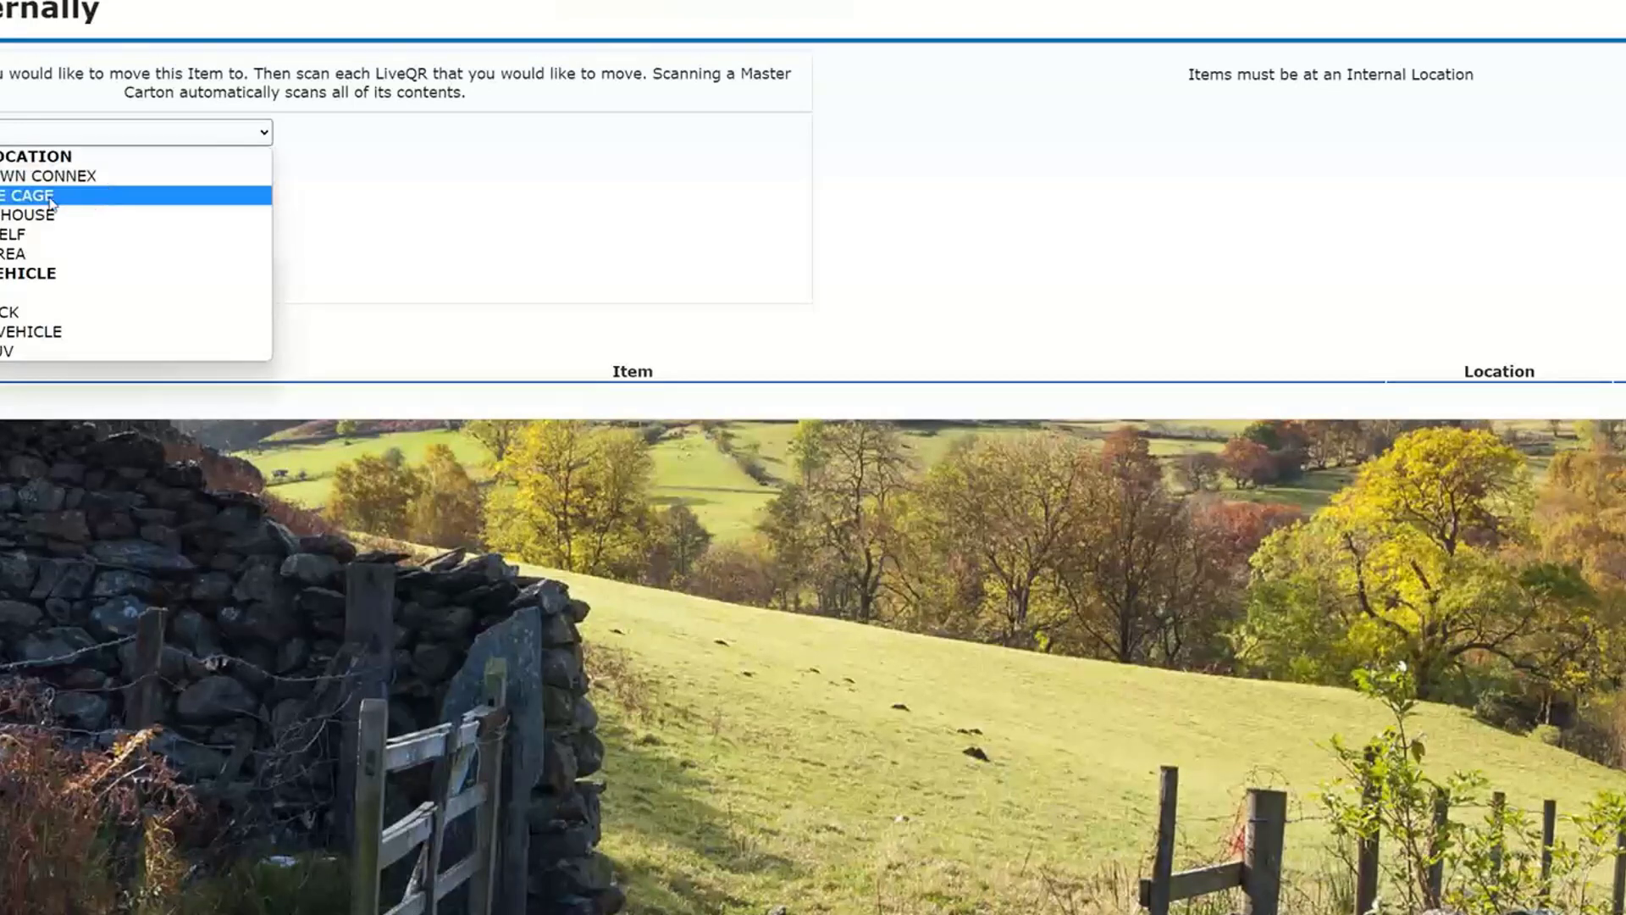
left_click(25, 254)
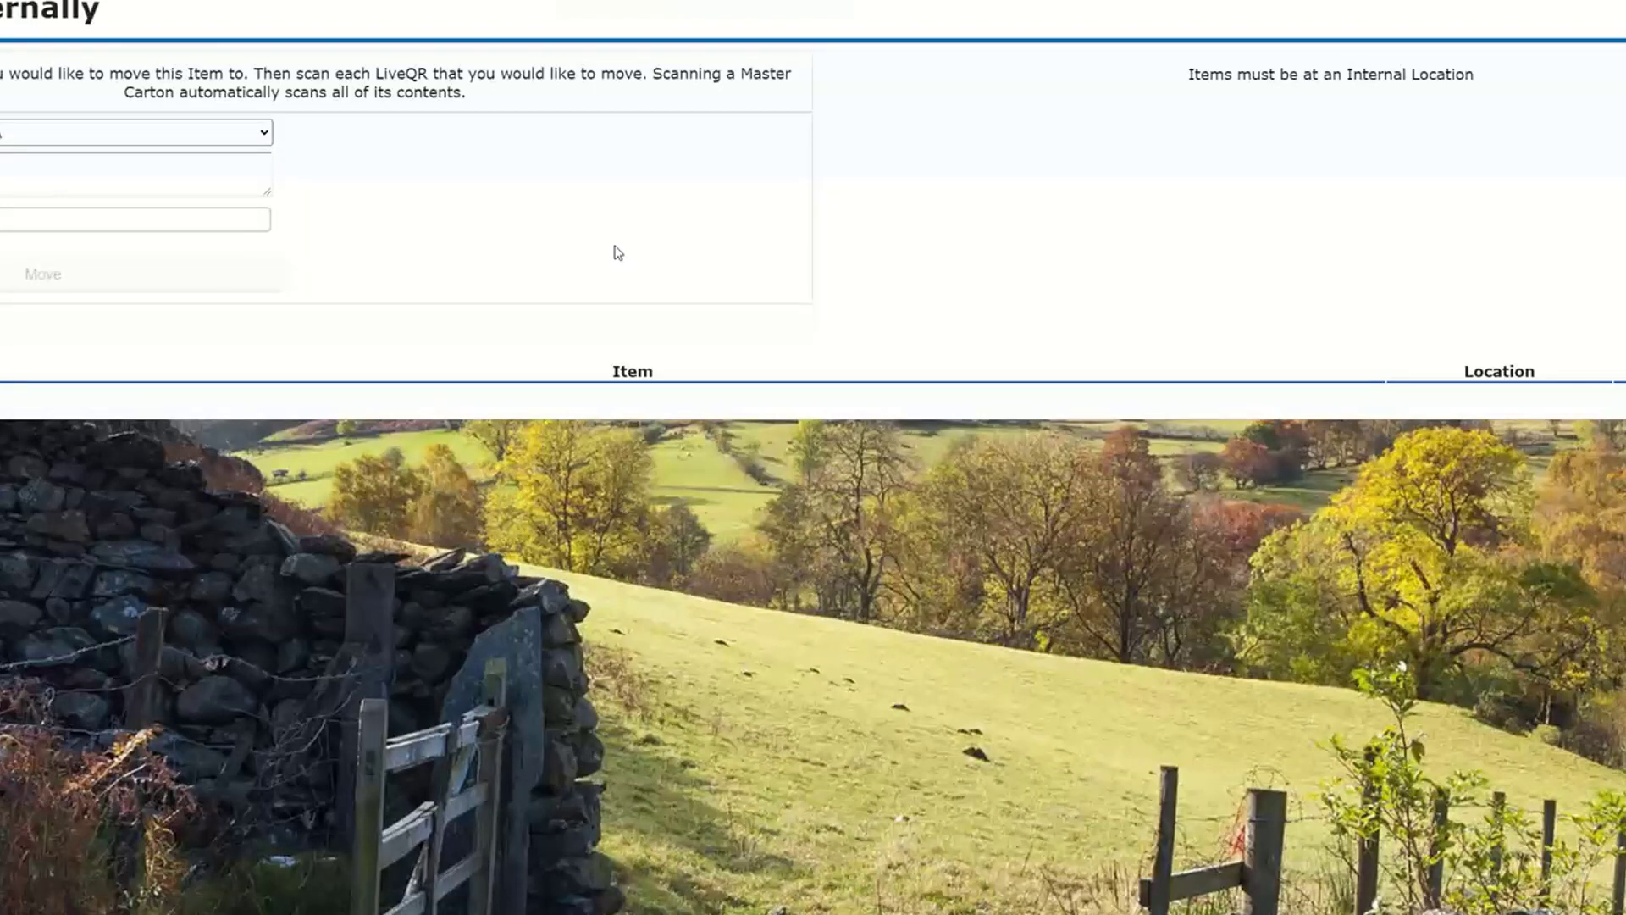
key("Return")
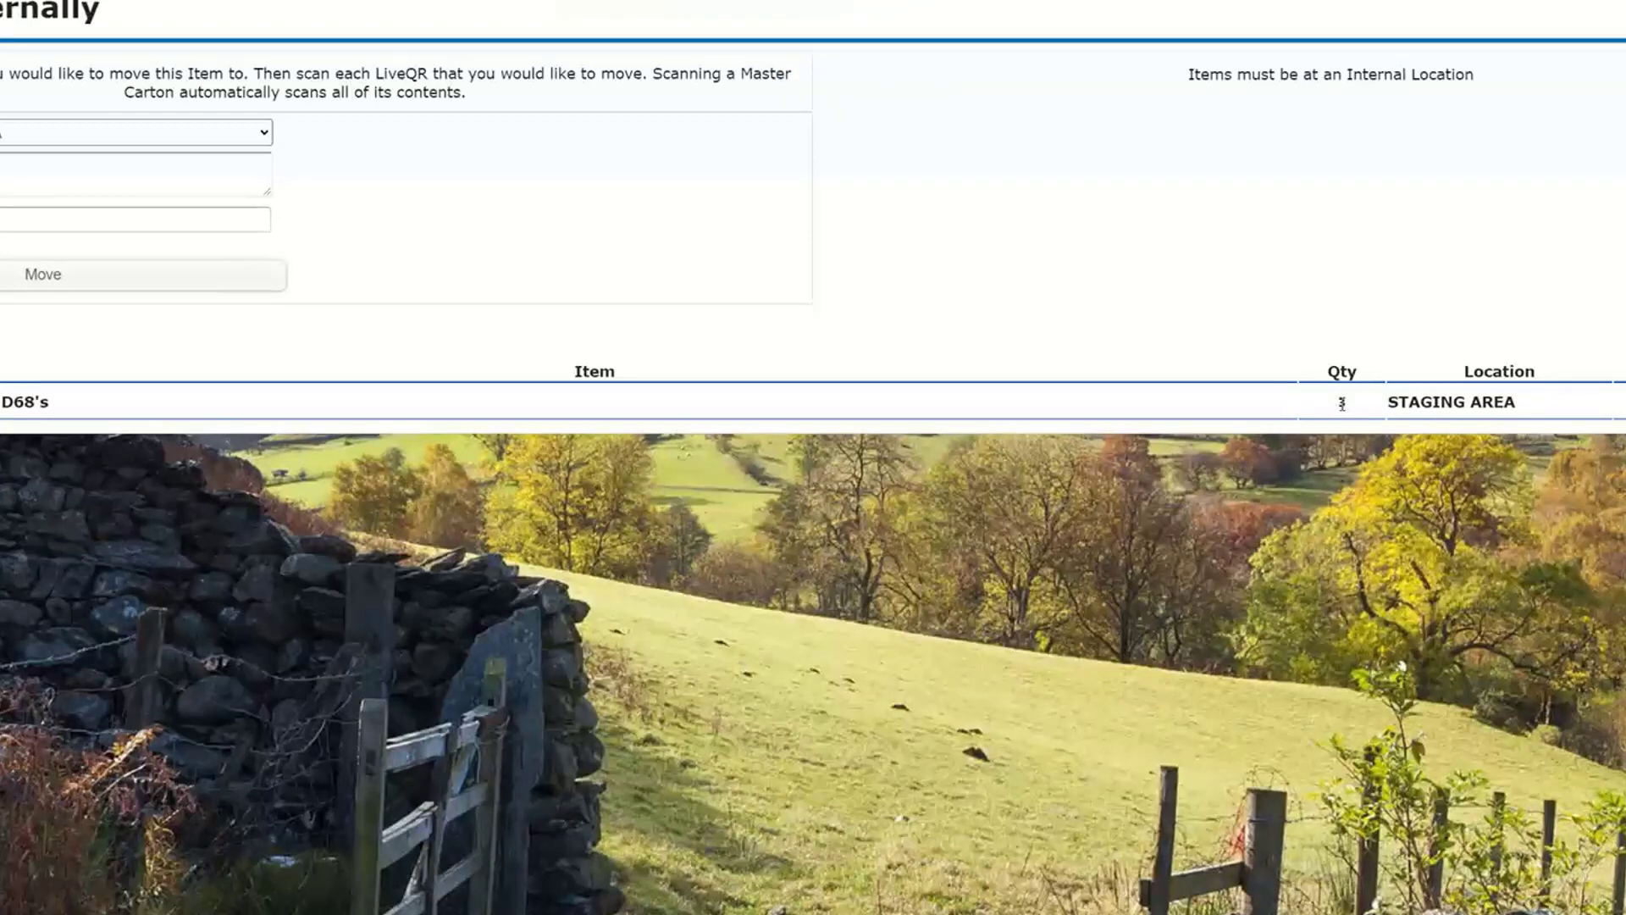
left_click(54, 277)
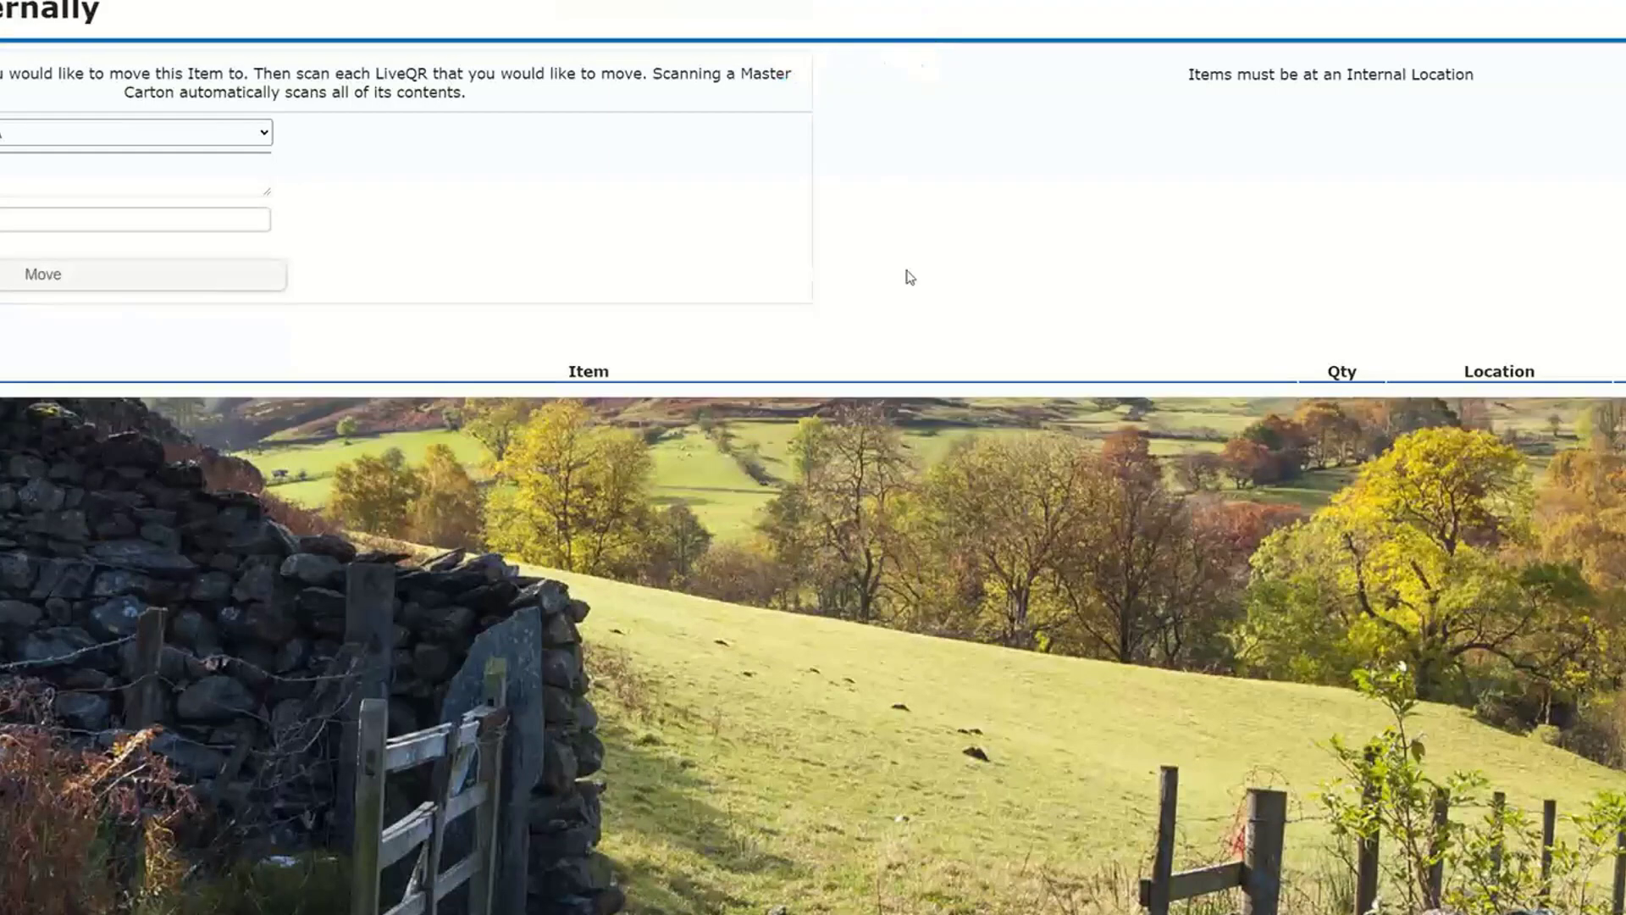
- Move the D68 master carton internally to the BLUE VAN vehicle
left_click(266, 134)
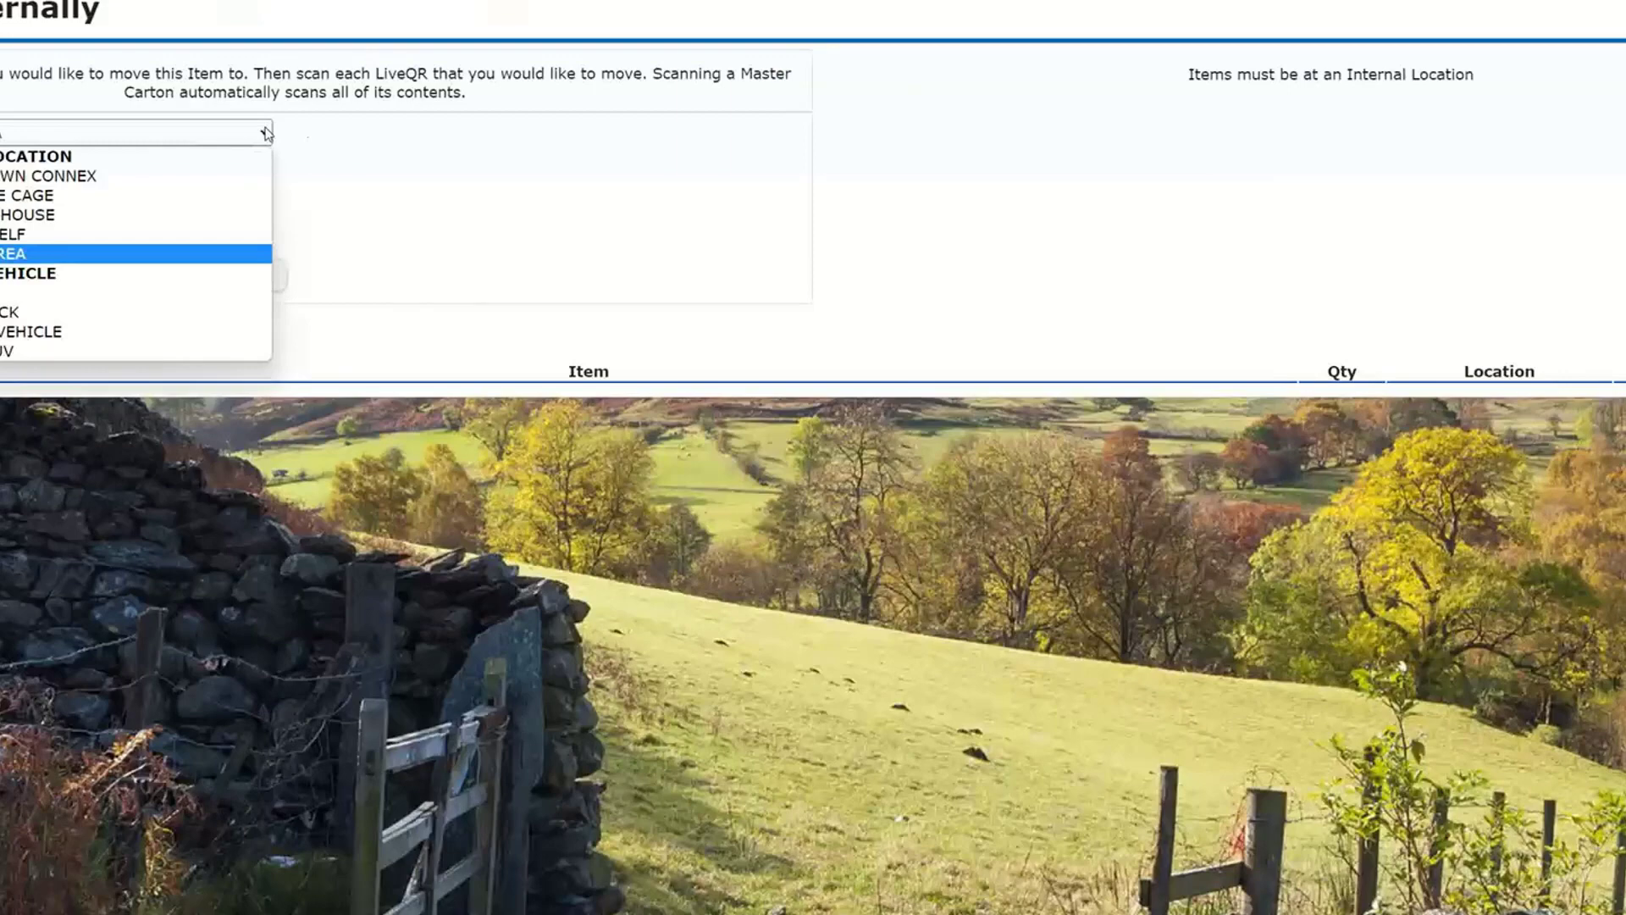
left_click(51, 293)
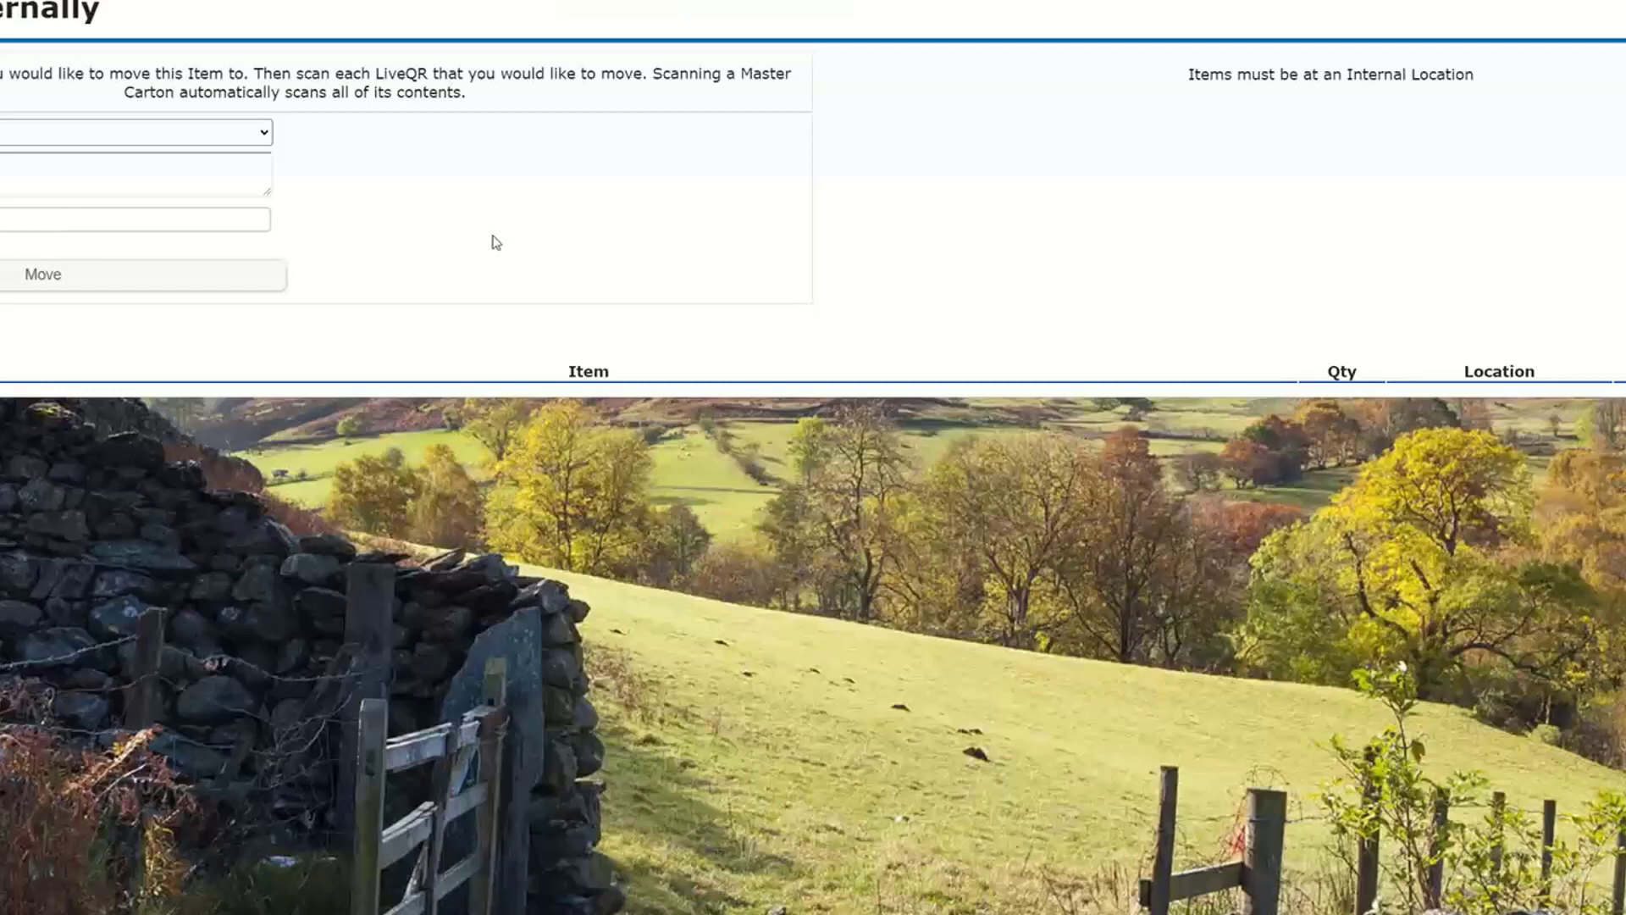
left_click(103, 276)
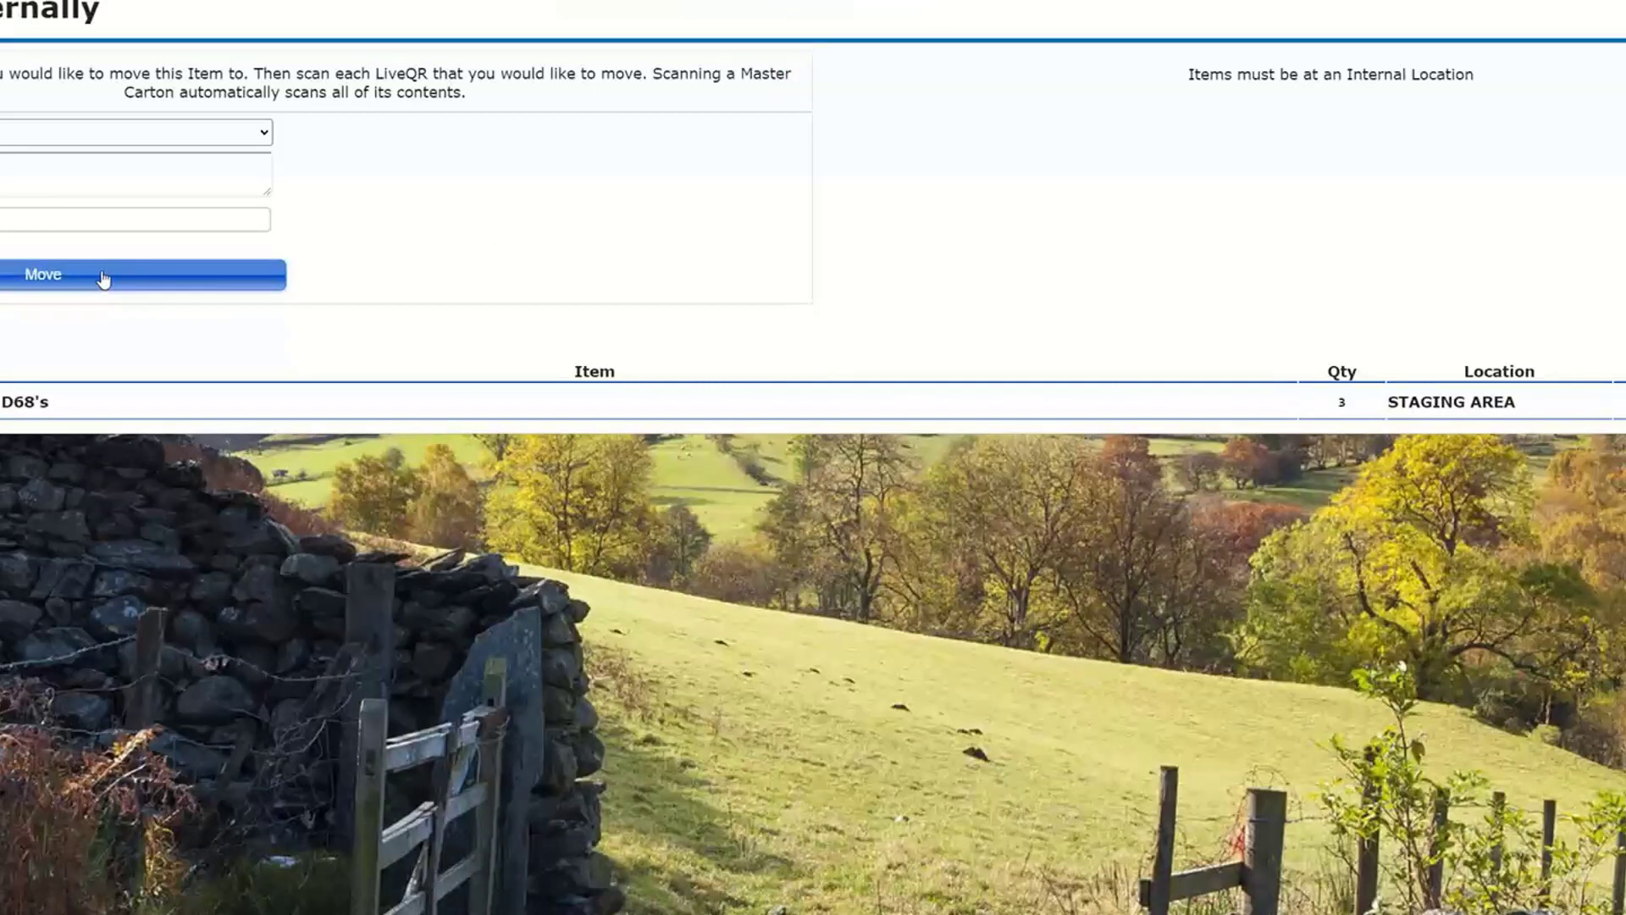
left_click(102, 276)
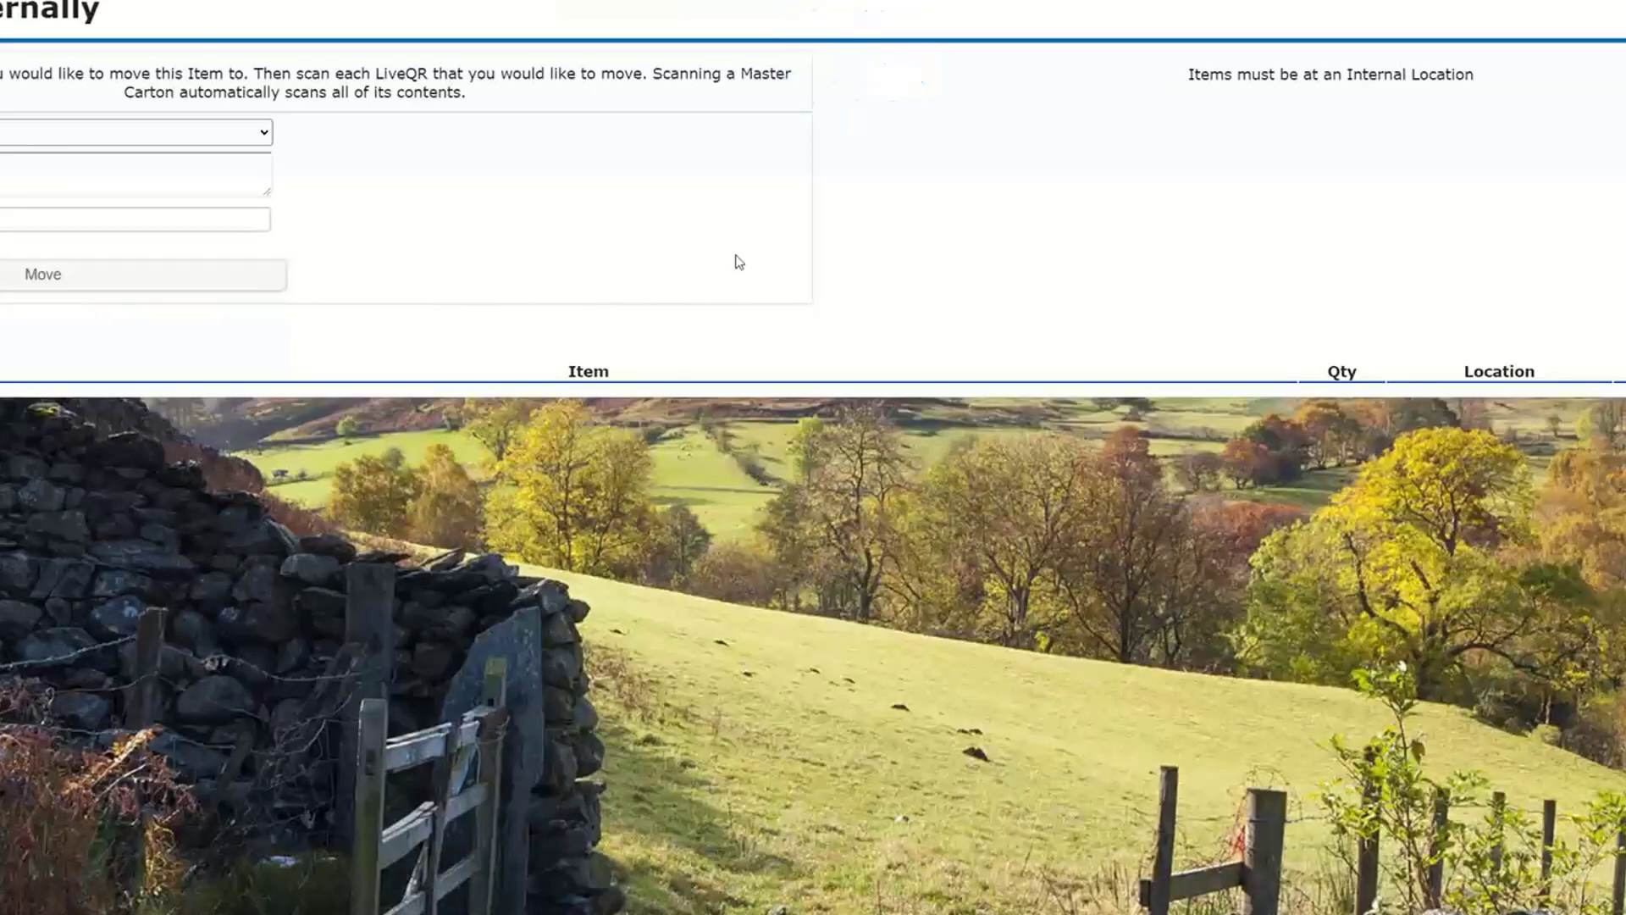
- Run the Inventory At Location report for BLUE VAN and list the individual ORIGIN ACOUSTICS D68 SINGLE items
mouse_move(261, 0)
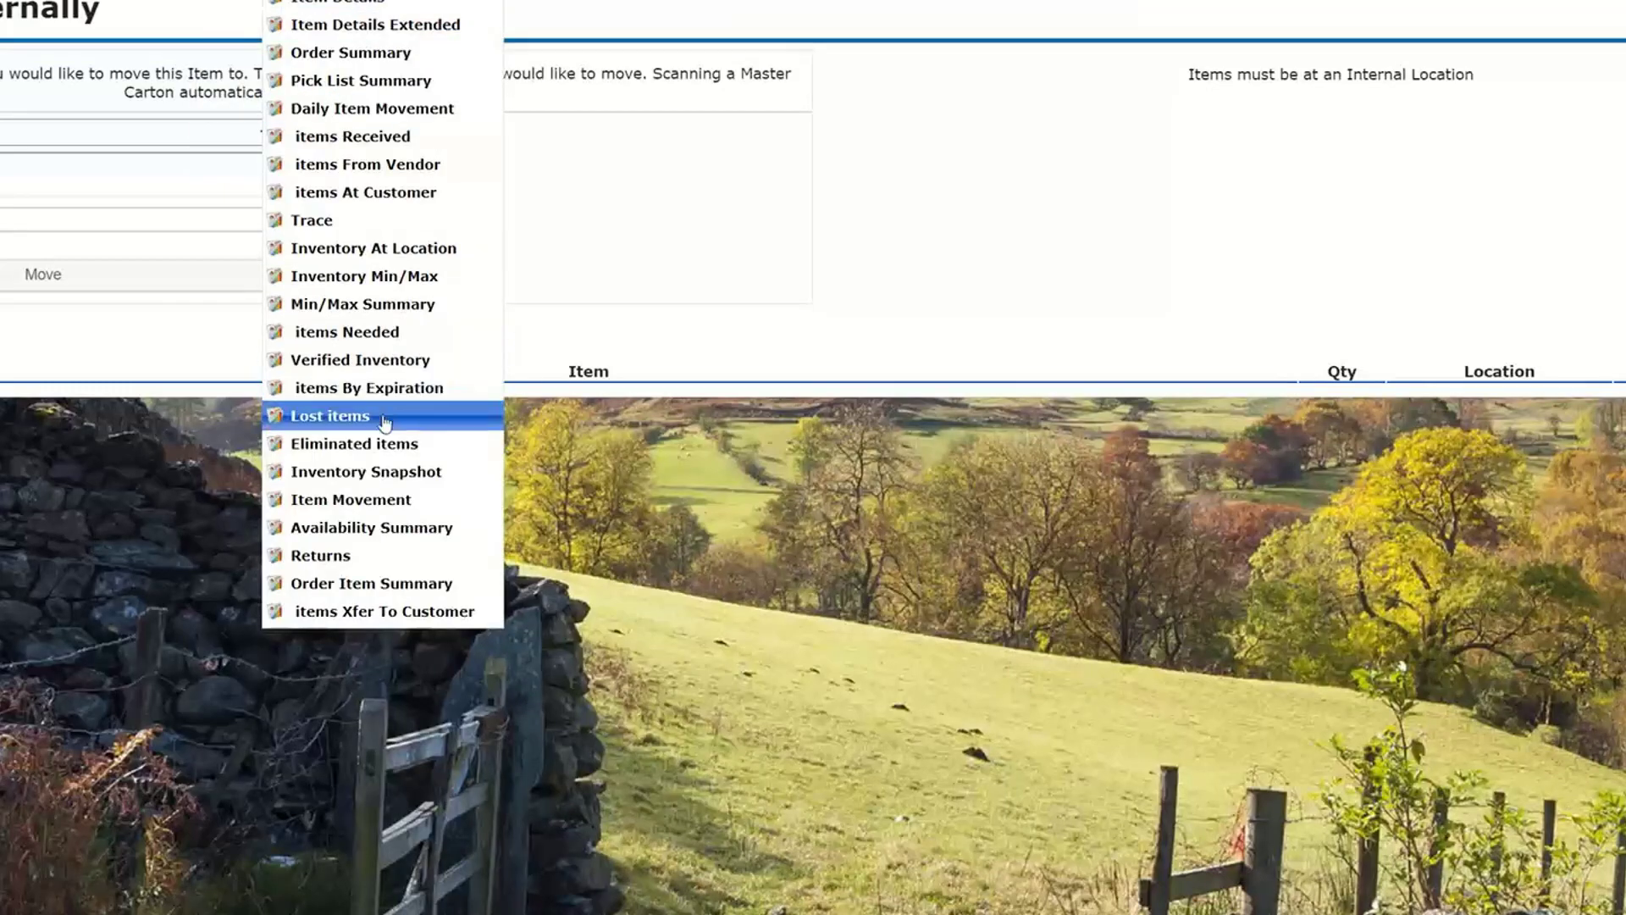
left_click(387, 256)
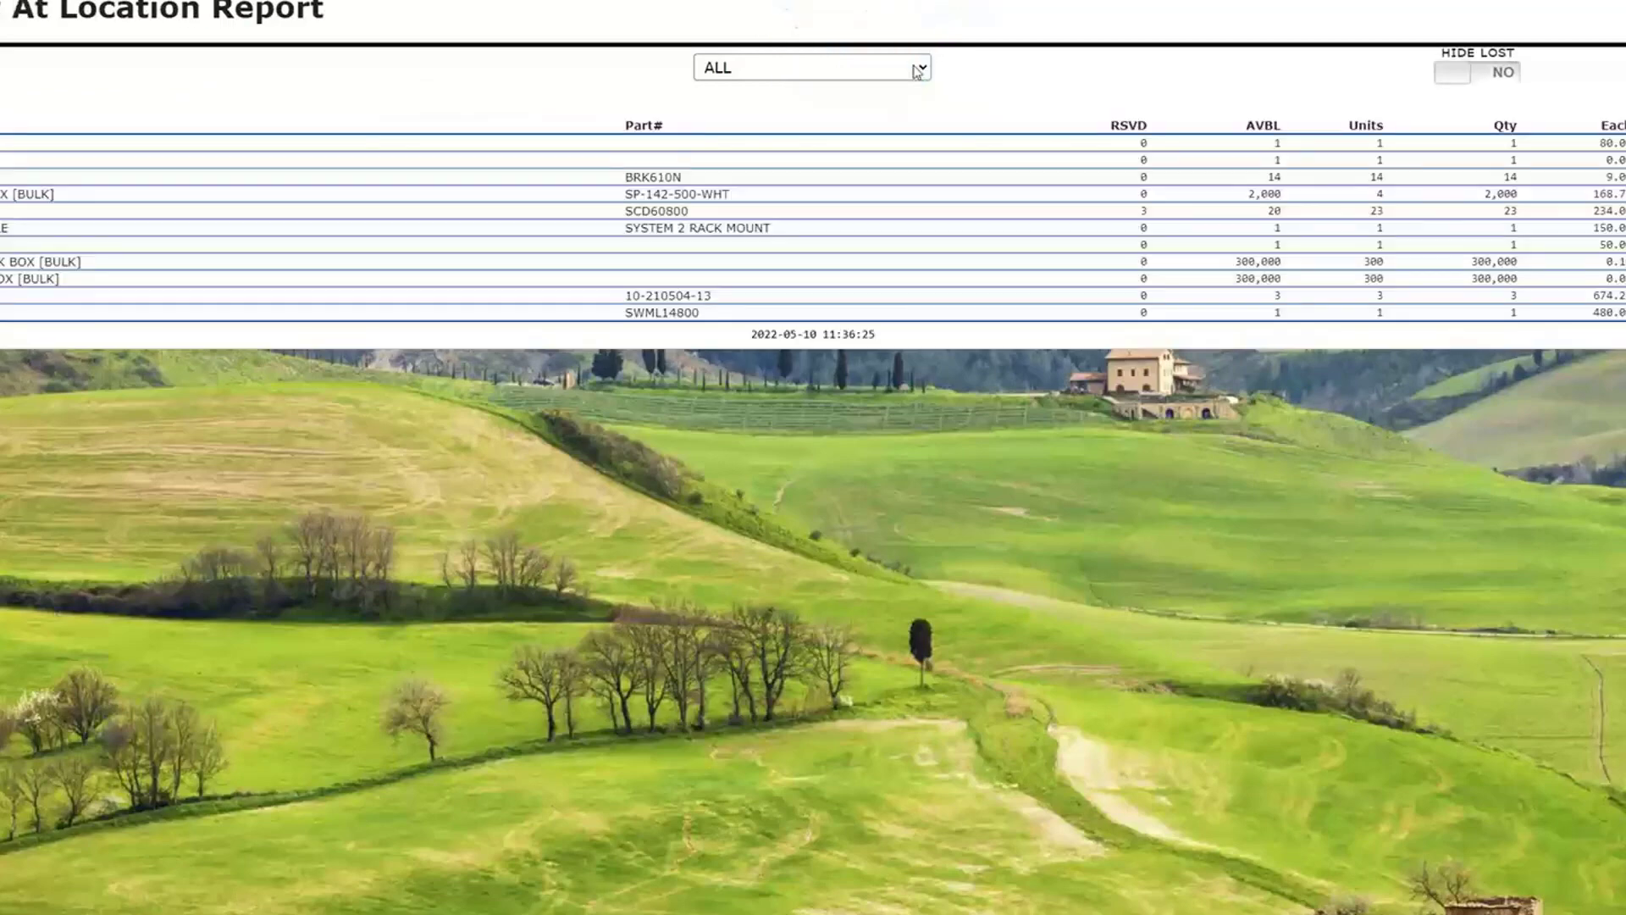
left_click(920, 71)
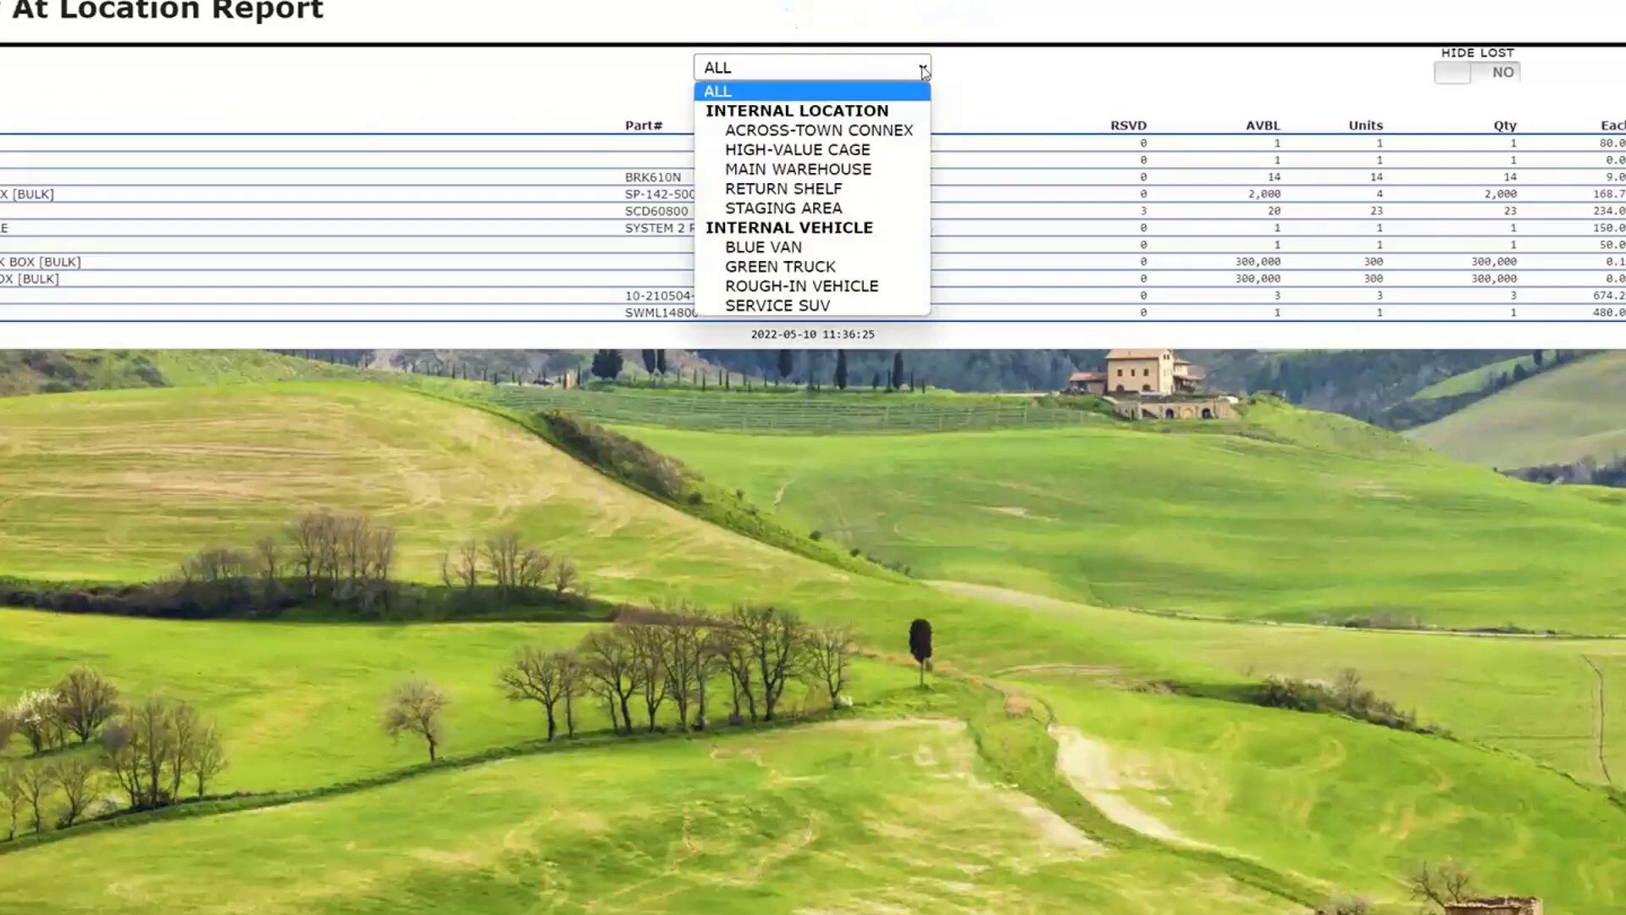
left_click(799, 248)
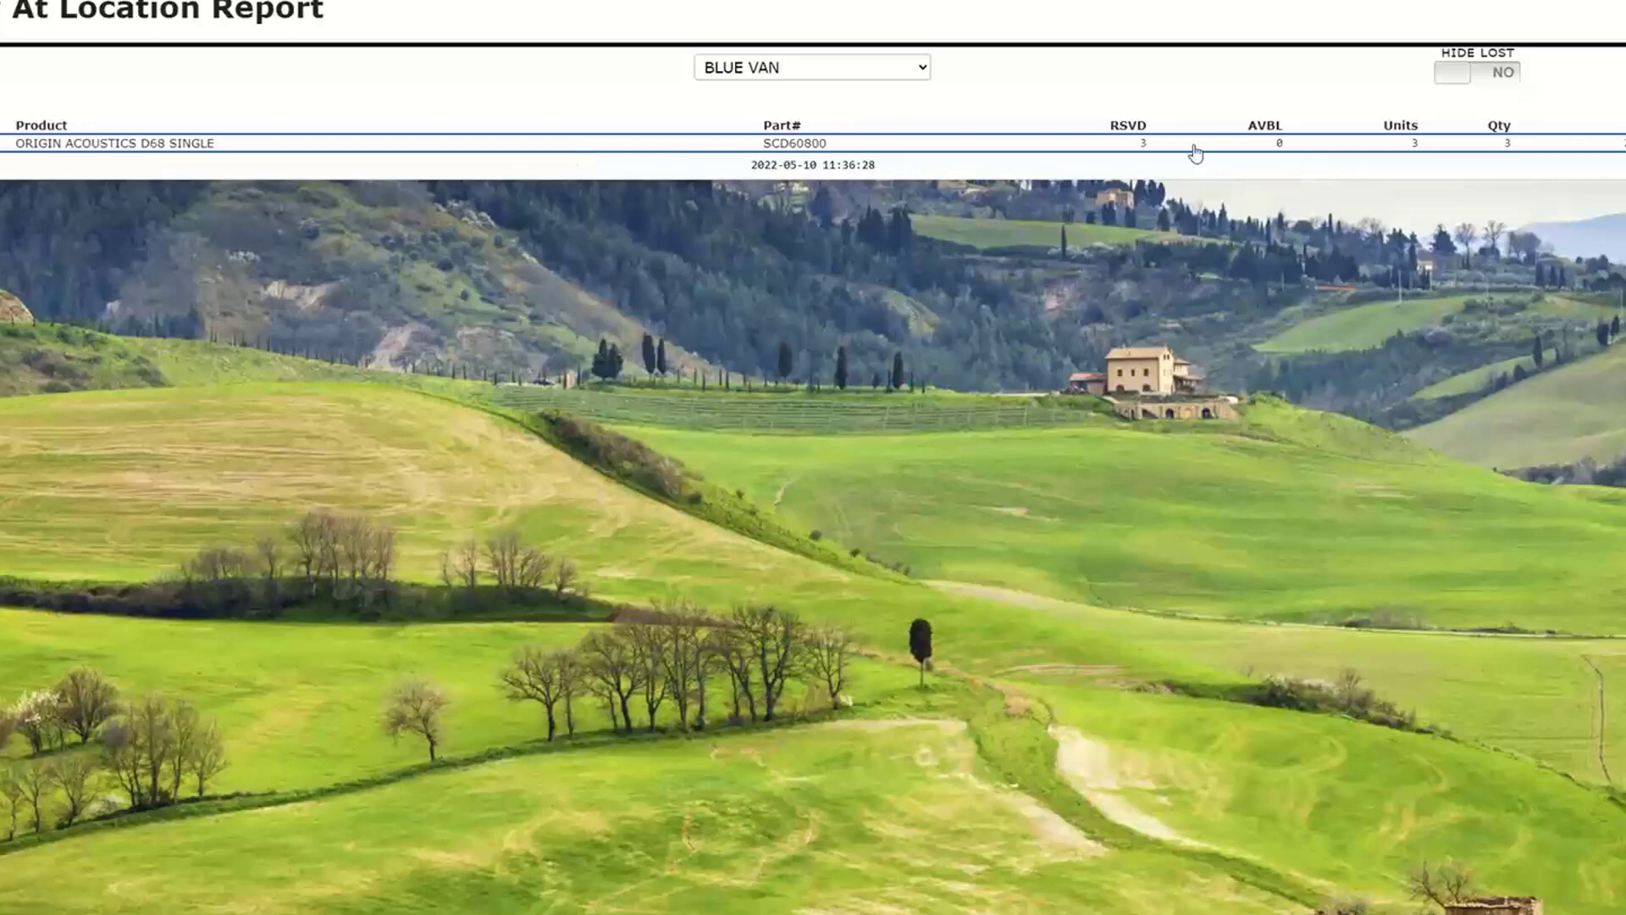
left_click(222, 144)
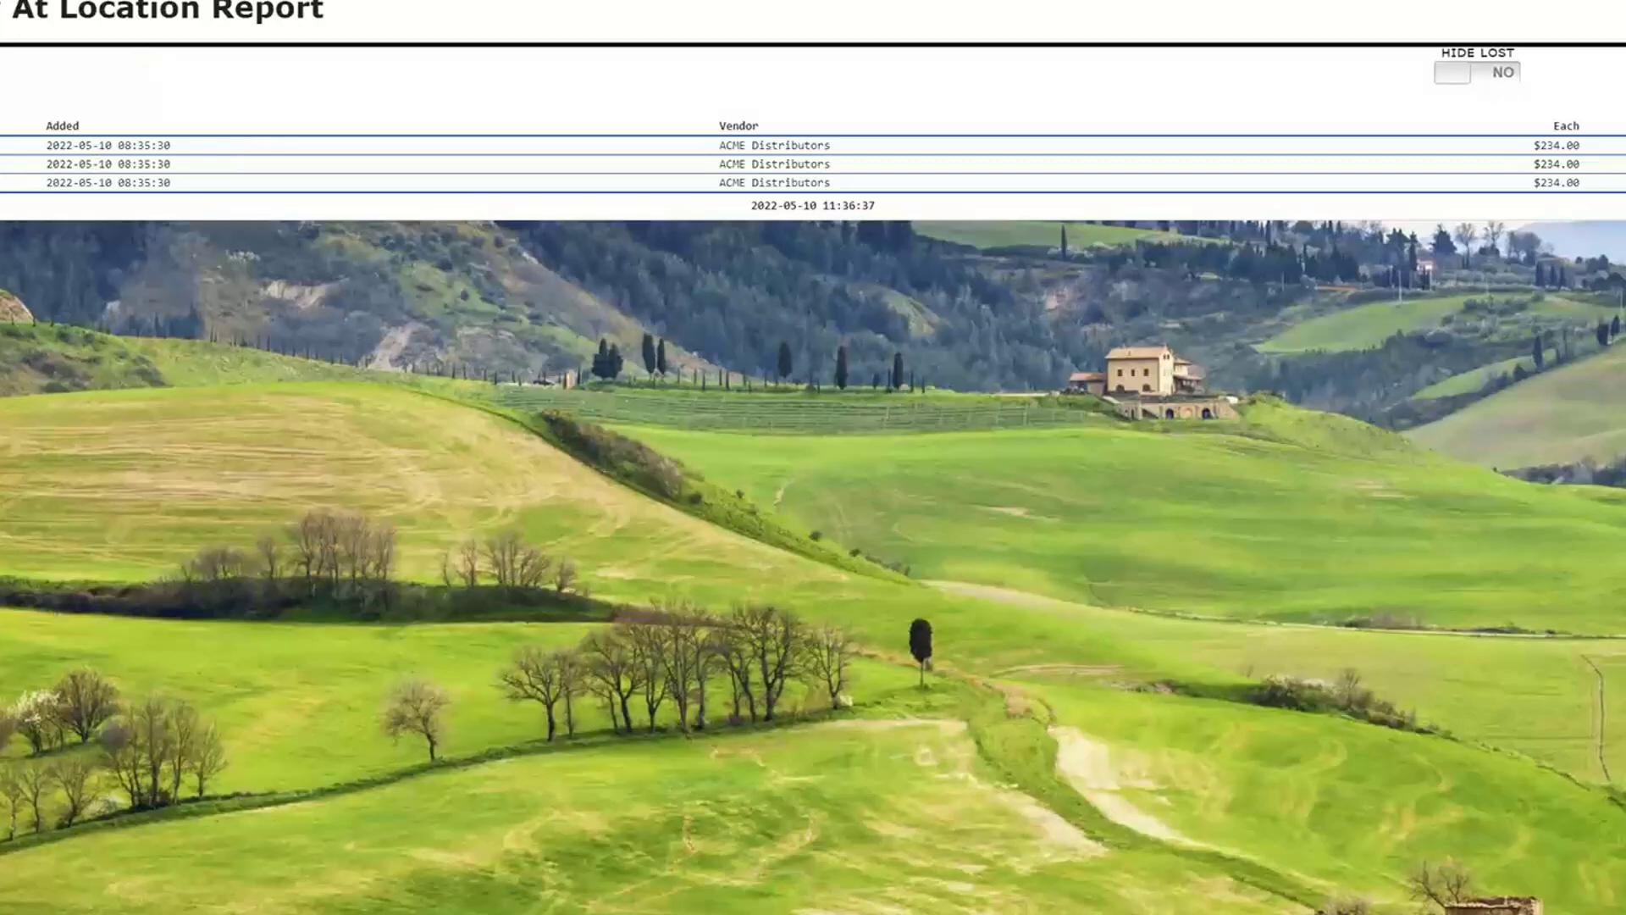
- Check the location report for HIGH-VALUE CAGE and again for BLUE VAN
left_click(809, 69)
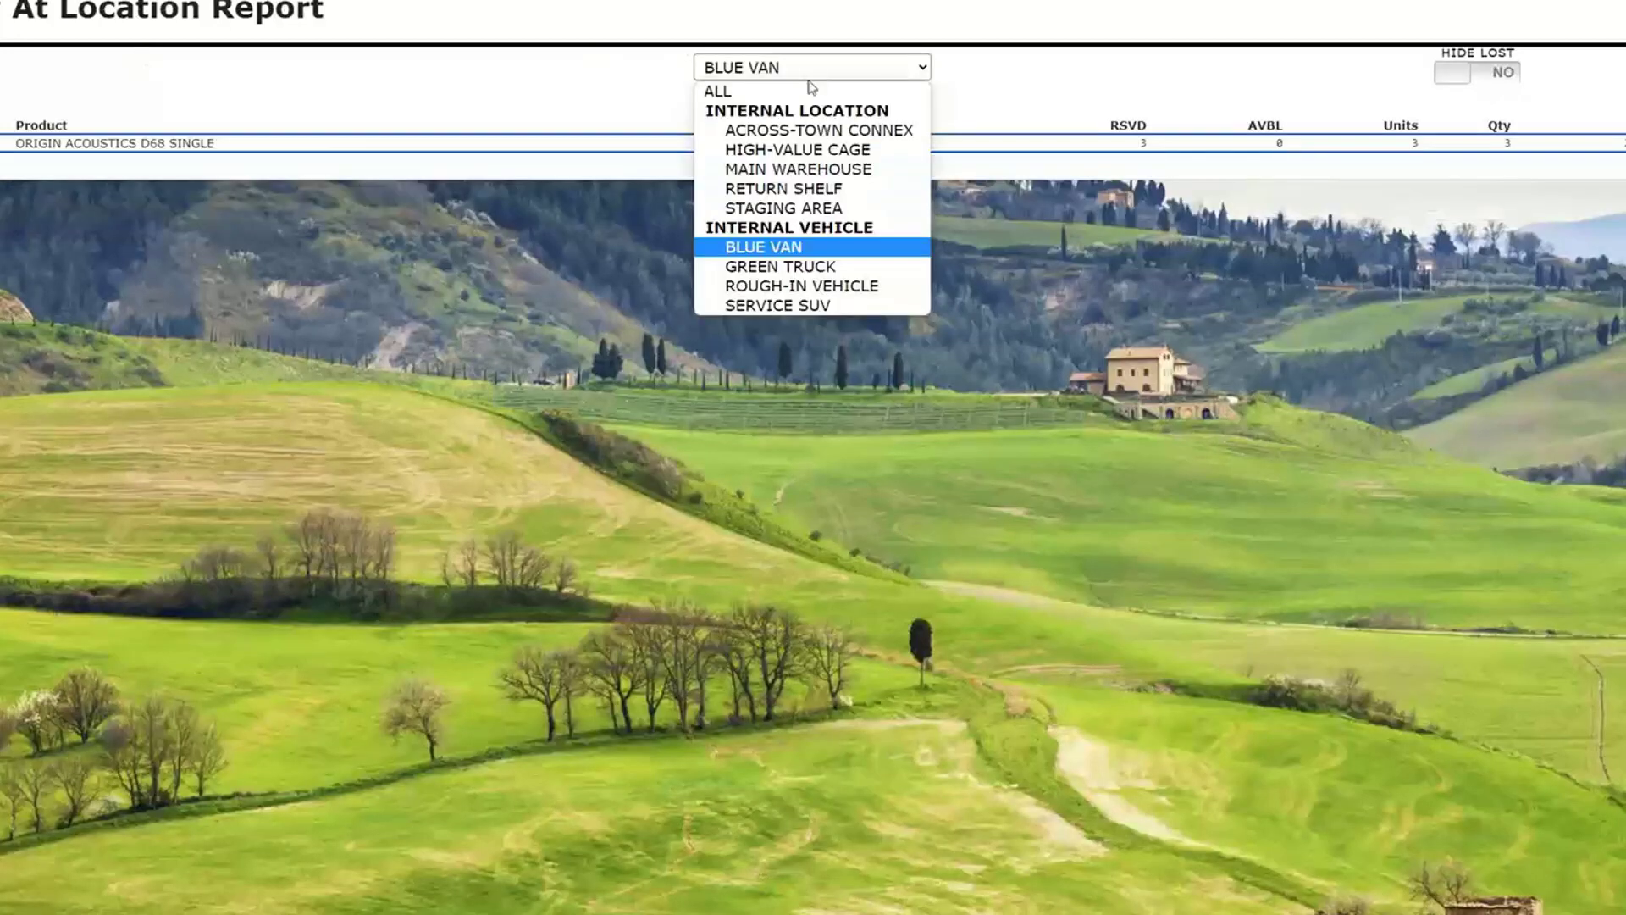
left_click(811, 151)
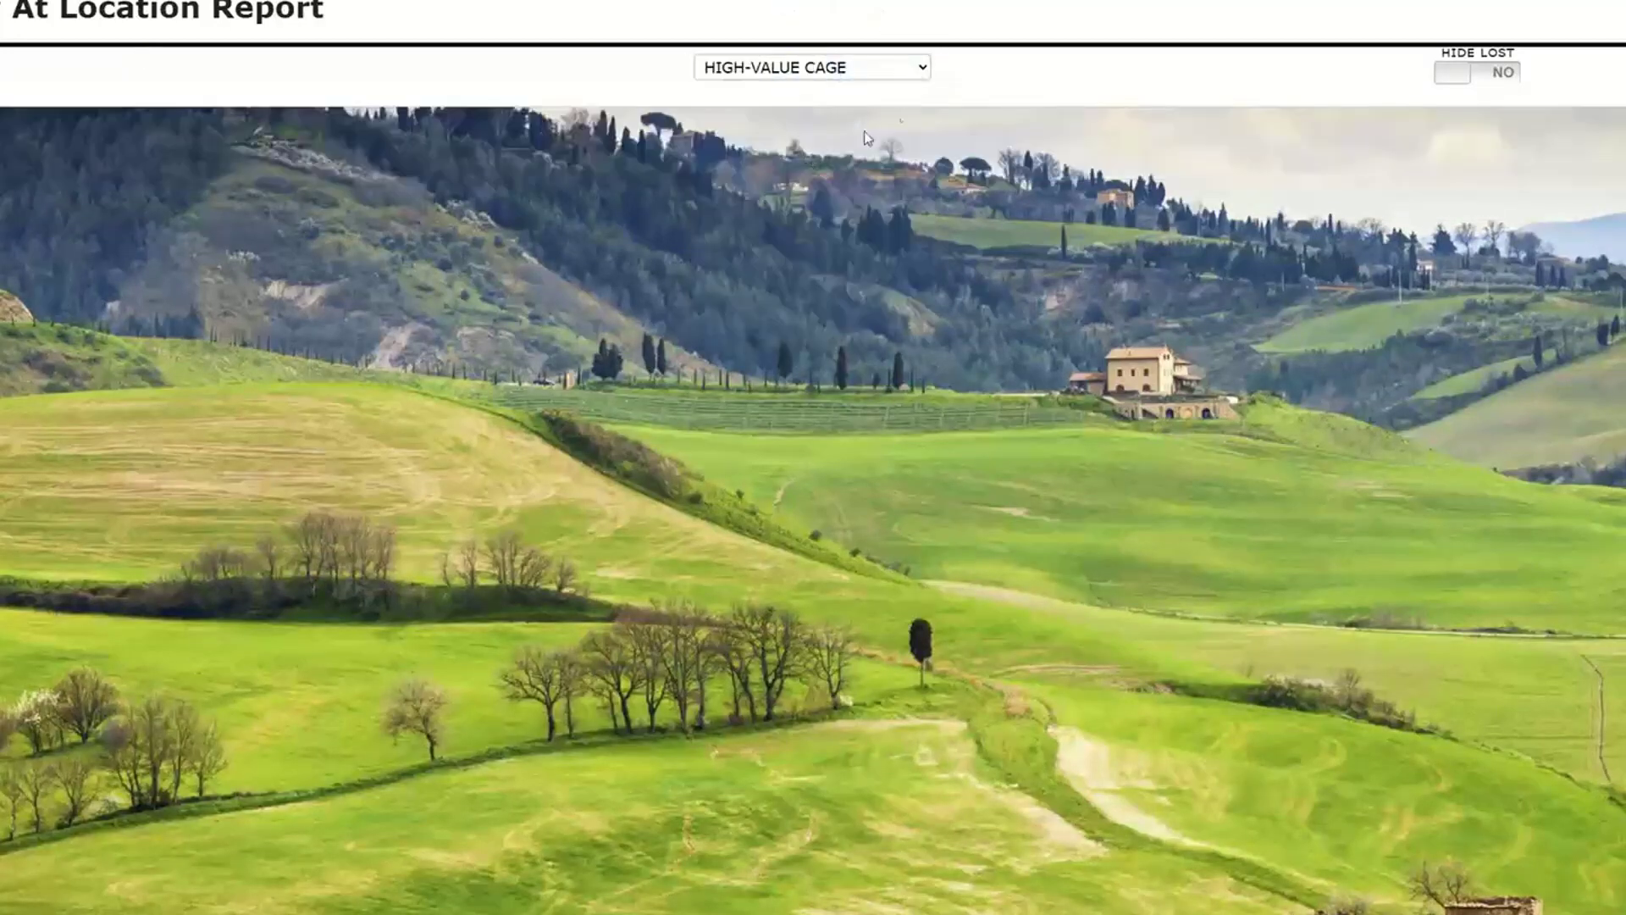
left_click(922, 69)
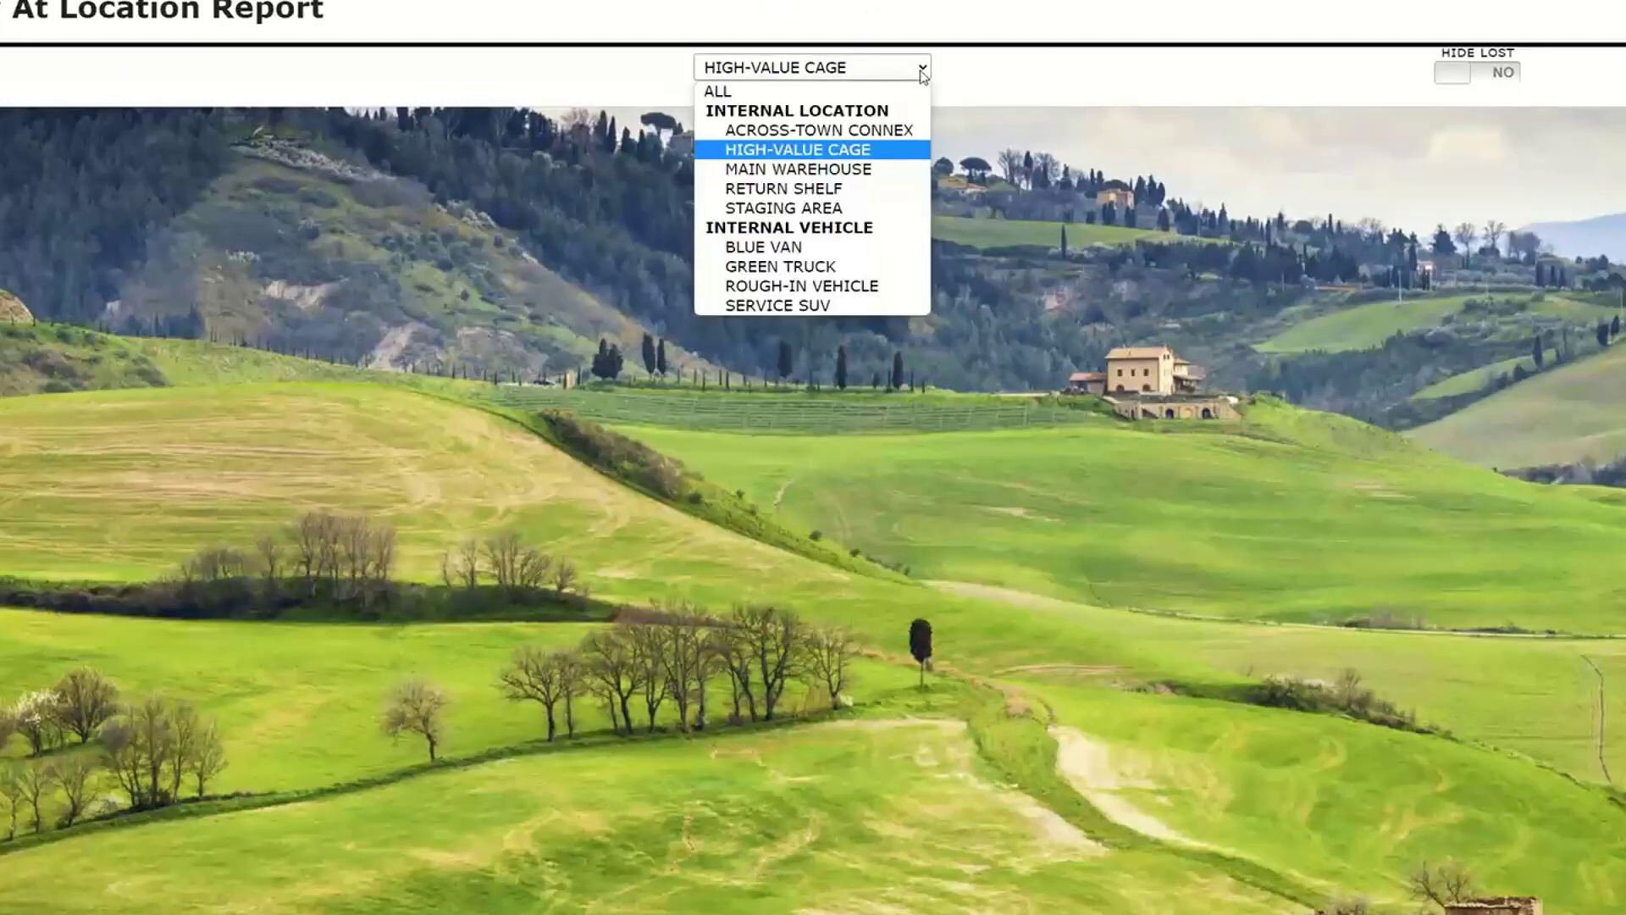
left_click(801, 251)
- Filter the location report to MAIN WAREHOUSE and view the item details of ESSENTIA SPK-770677 SINGLE
left_click(915, 68)
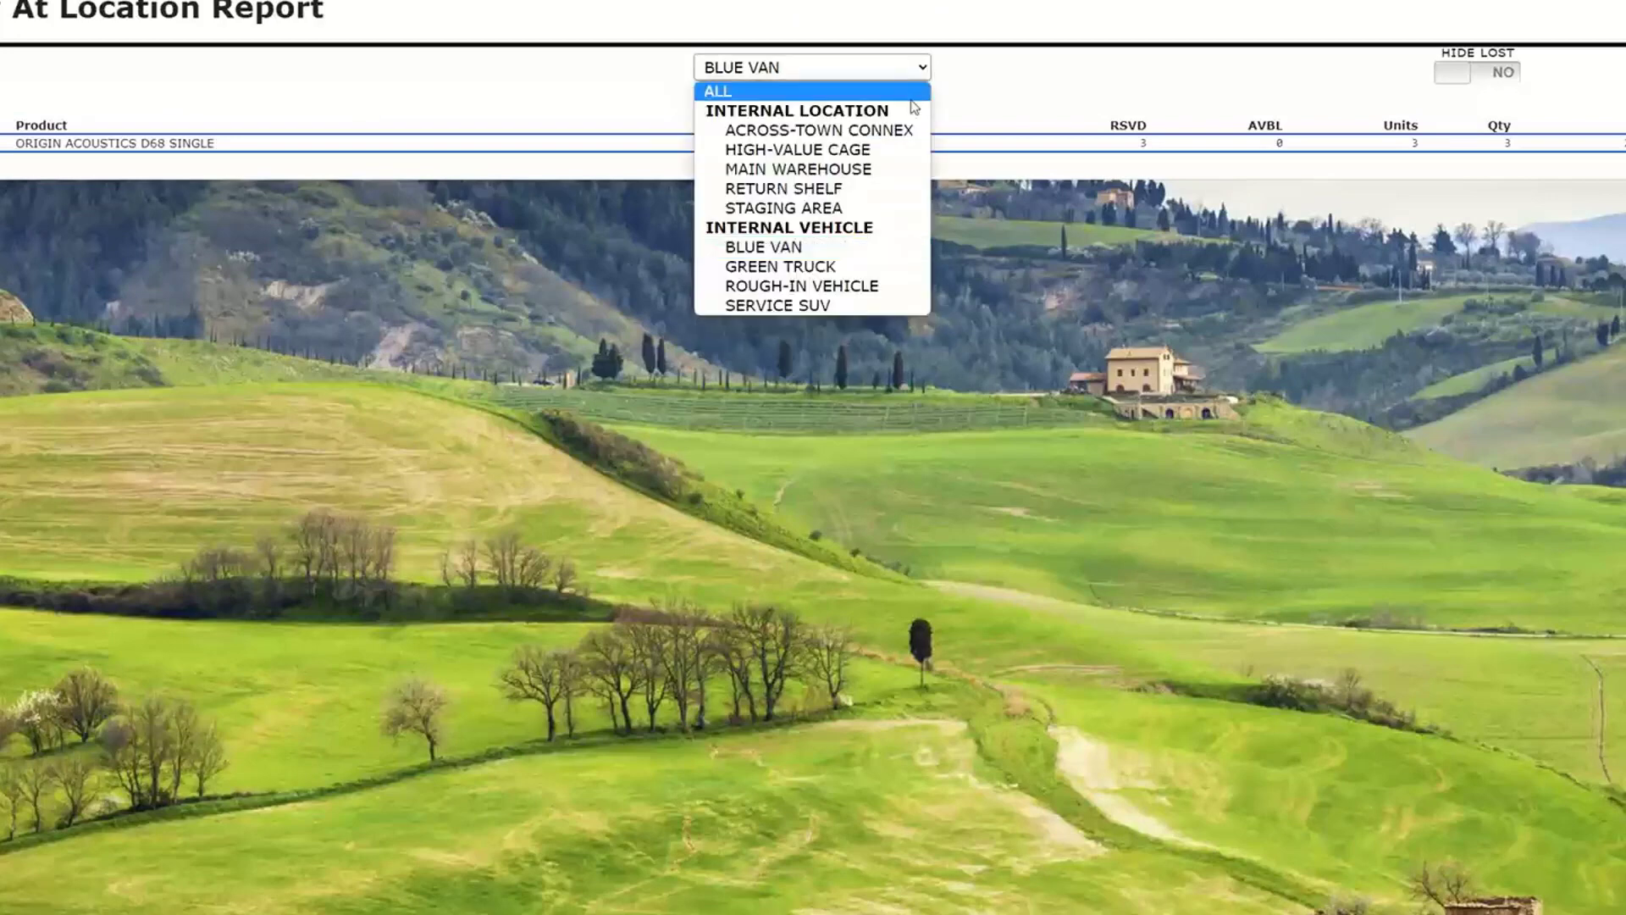
left_click(881, 166)
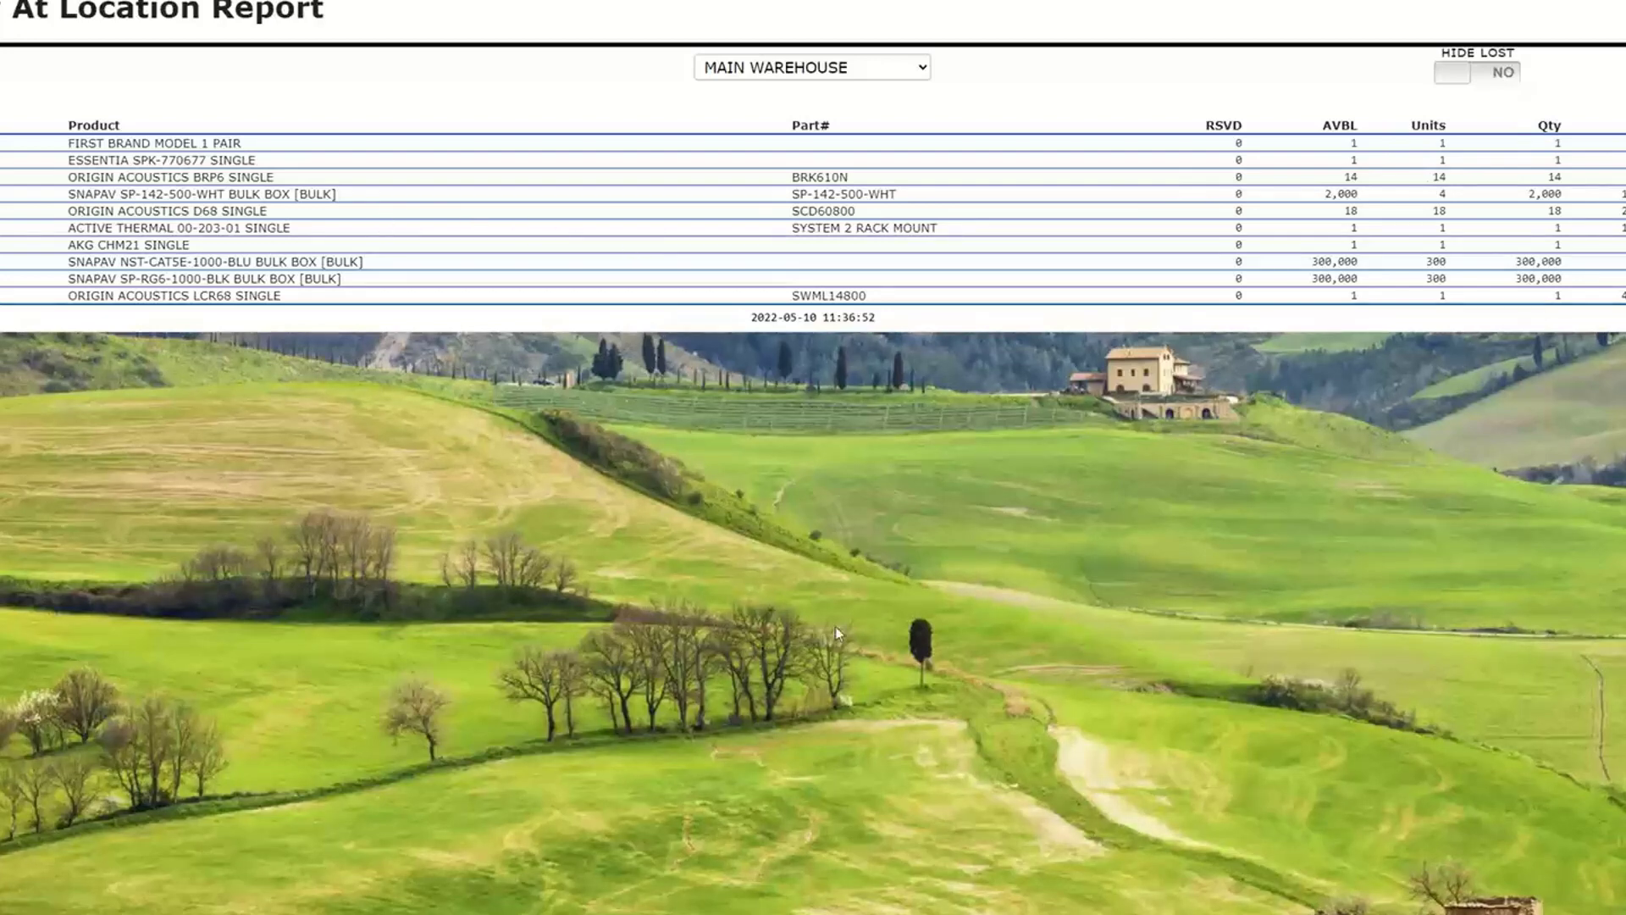
left_click(185, 166)
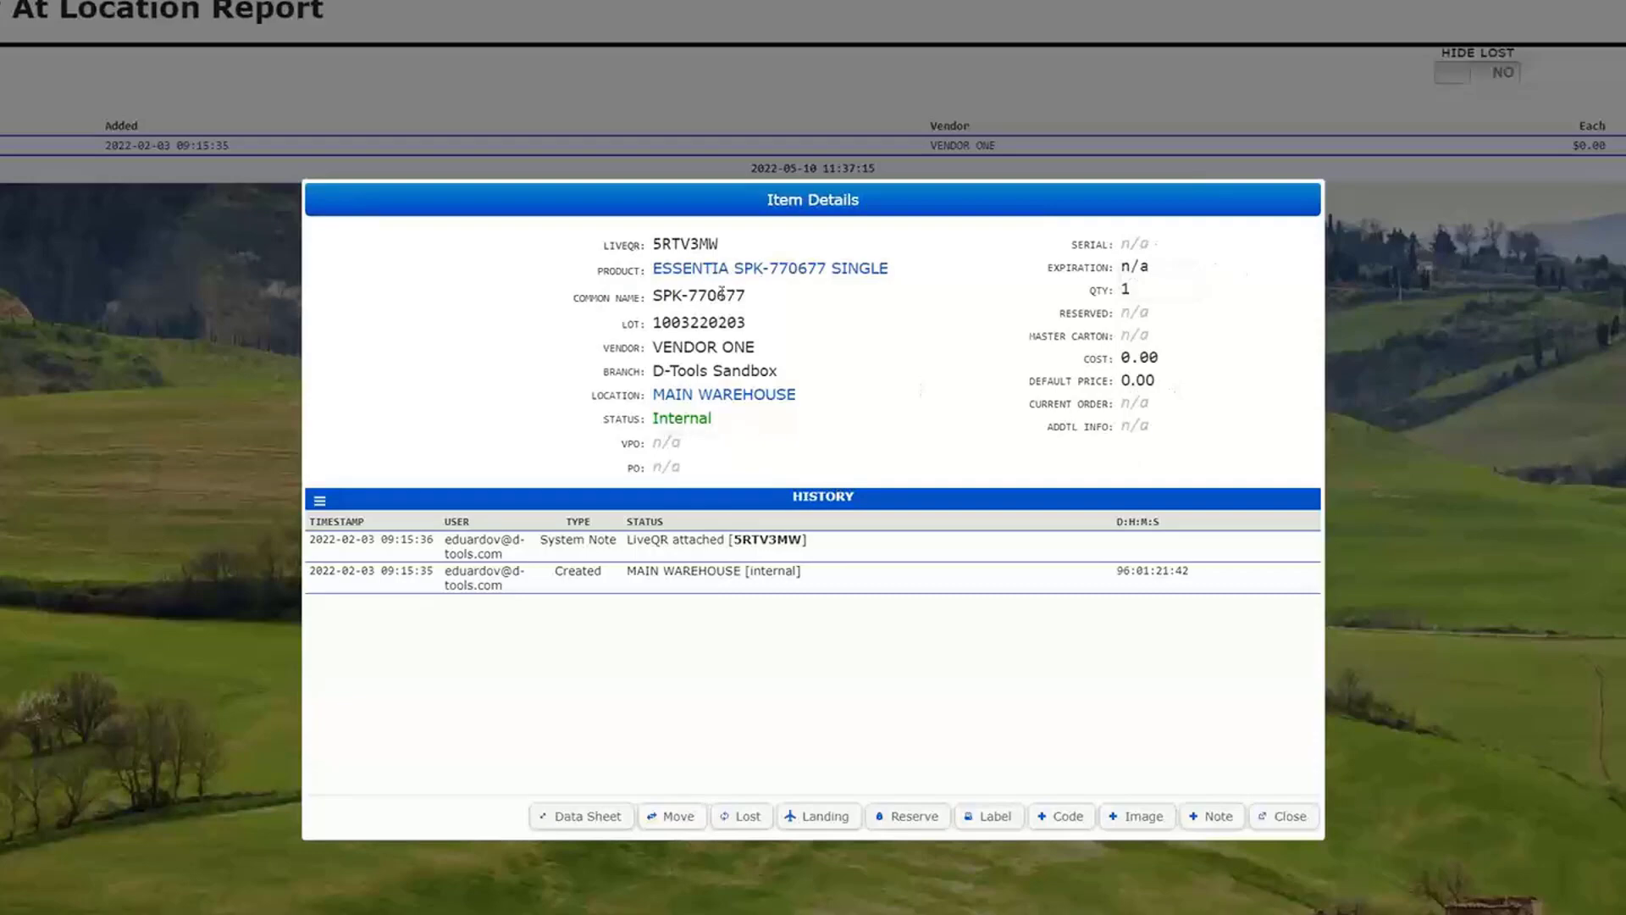
- Close the item details and view the Items At Customer and Inventory Min/Max report forms
left_click(1285, 819)
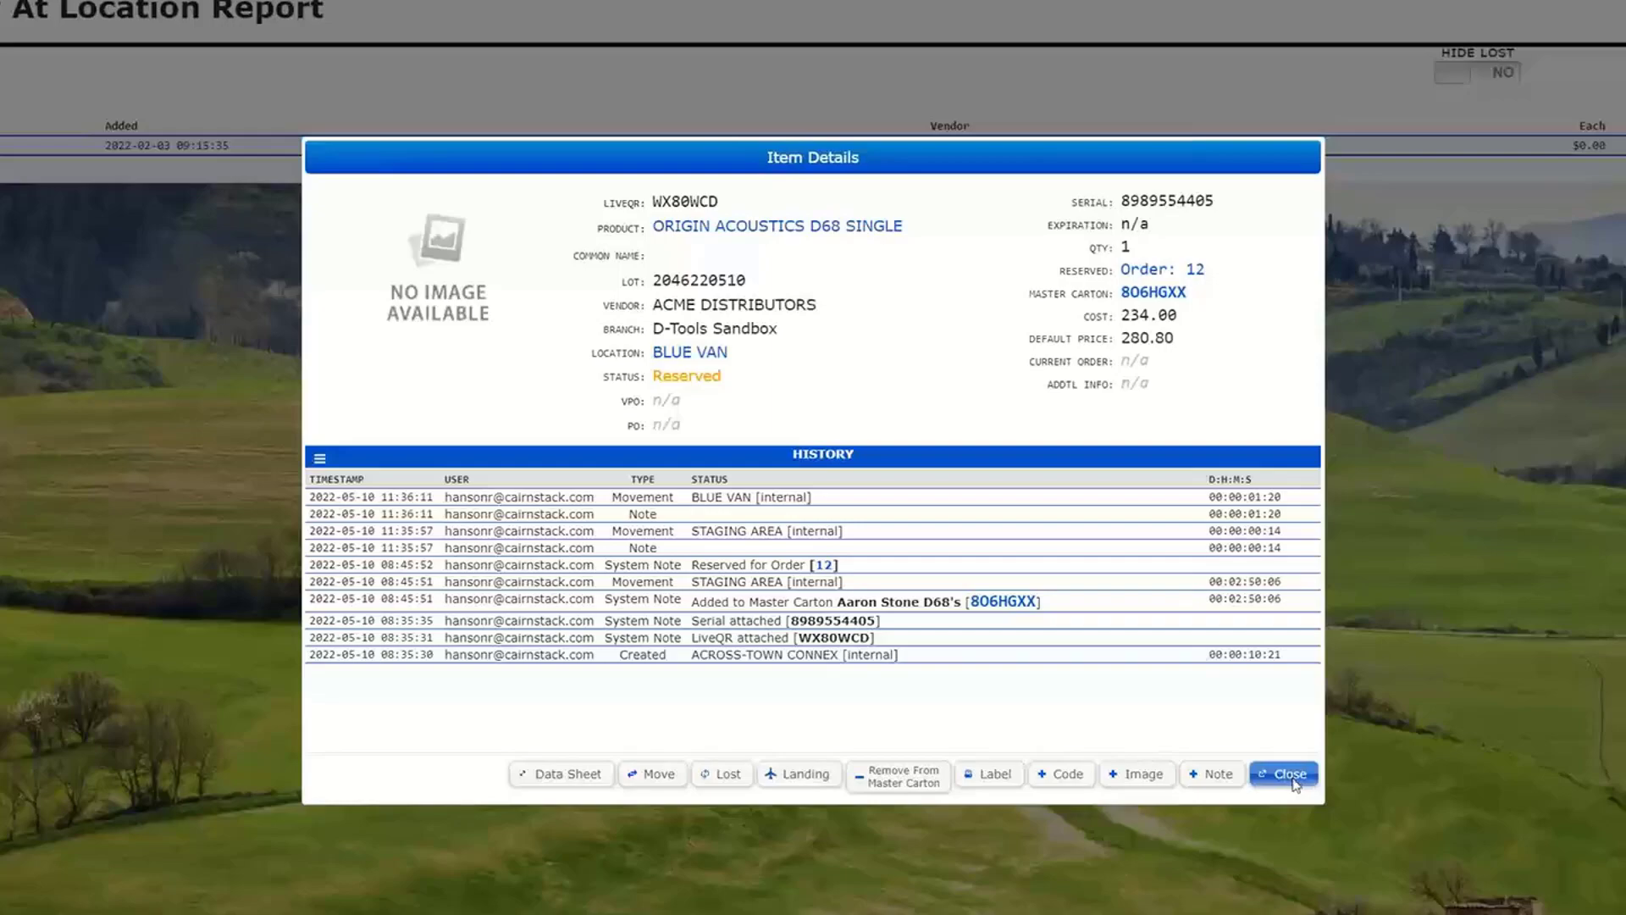
left_click(1291, 784)
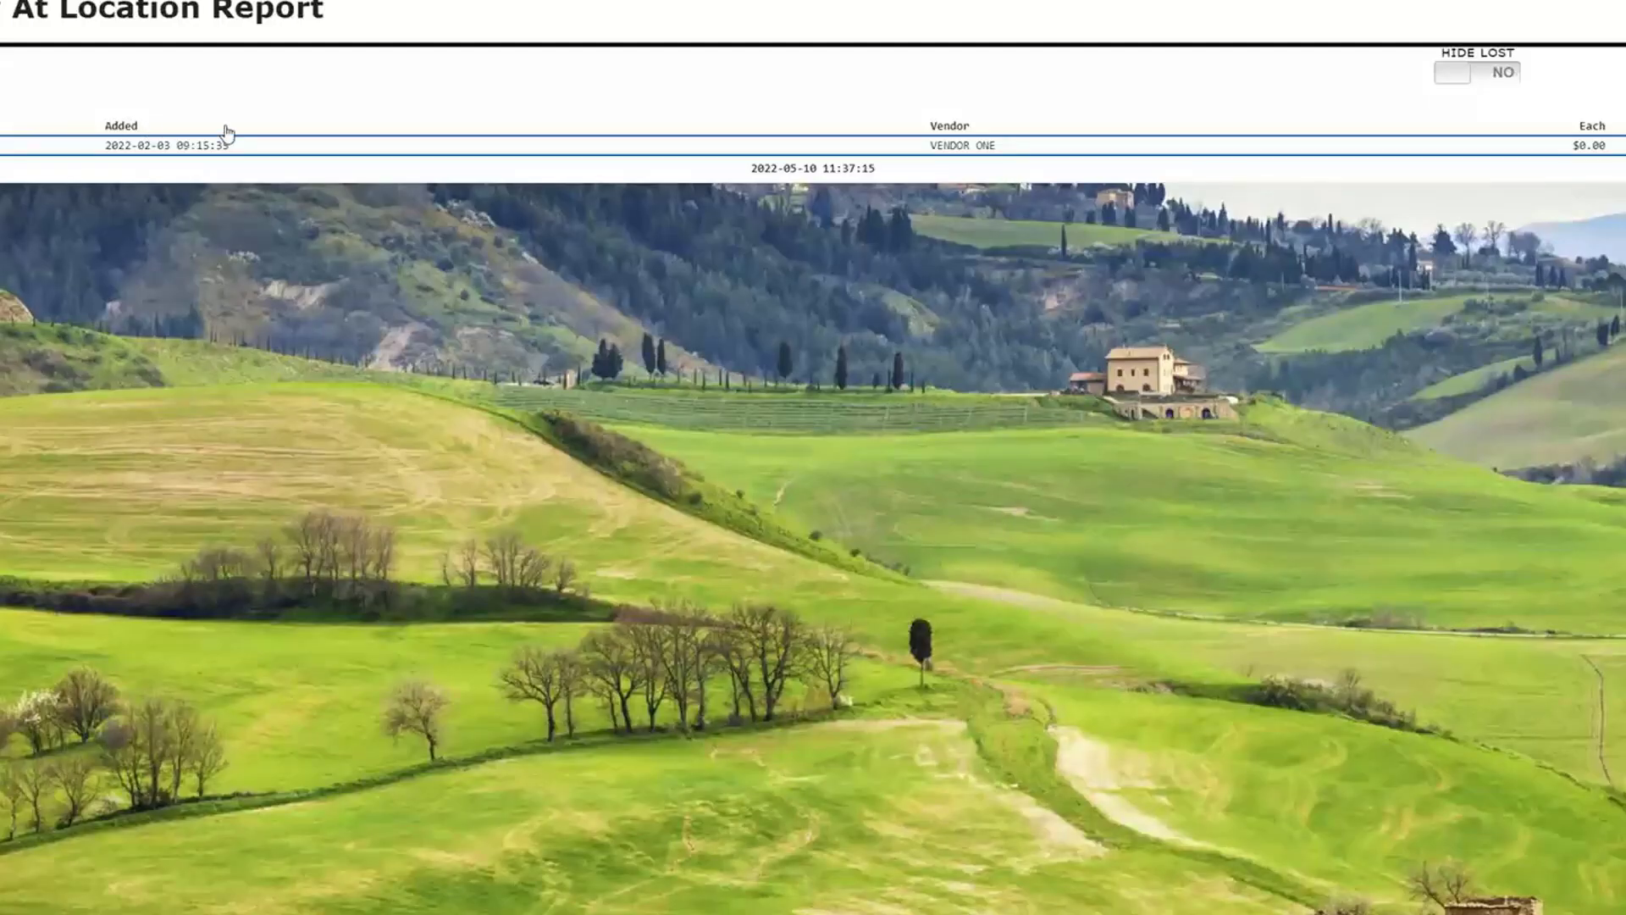
left_click(297, 2)
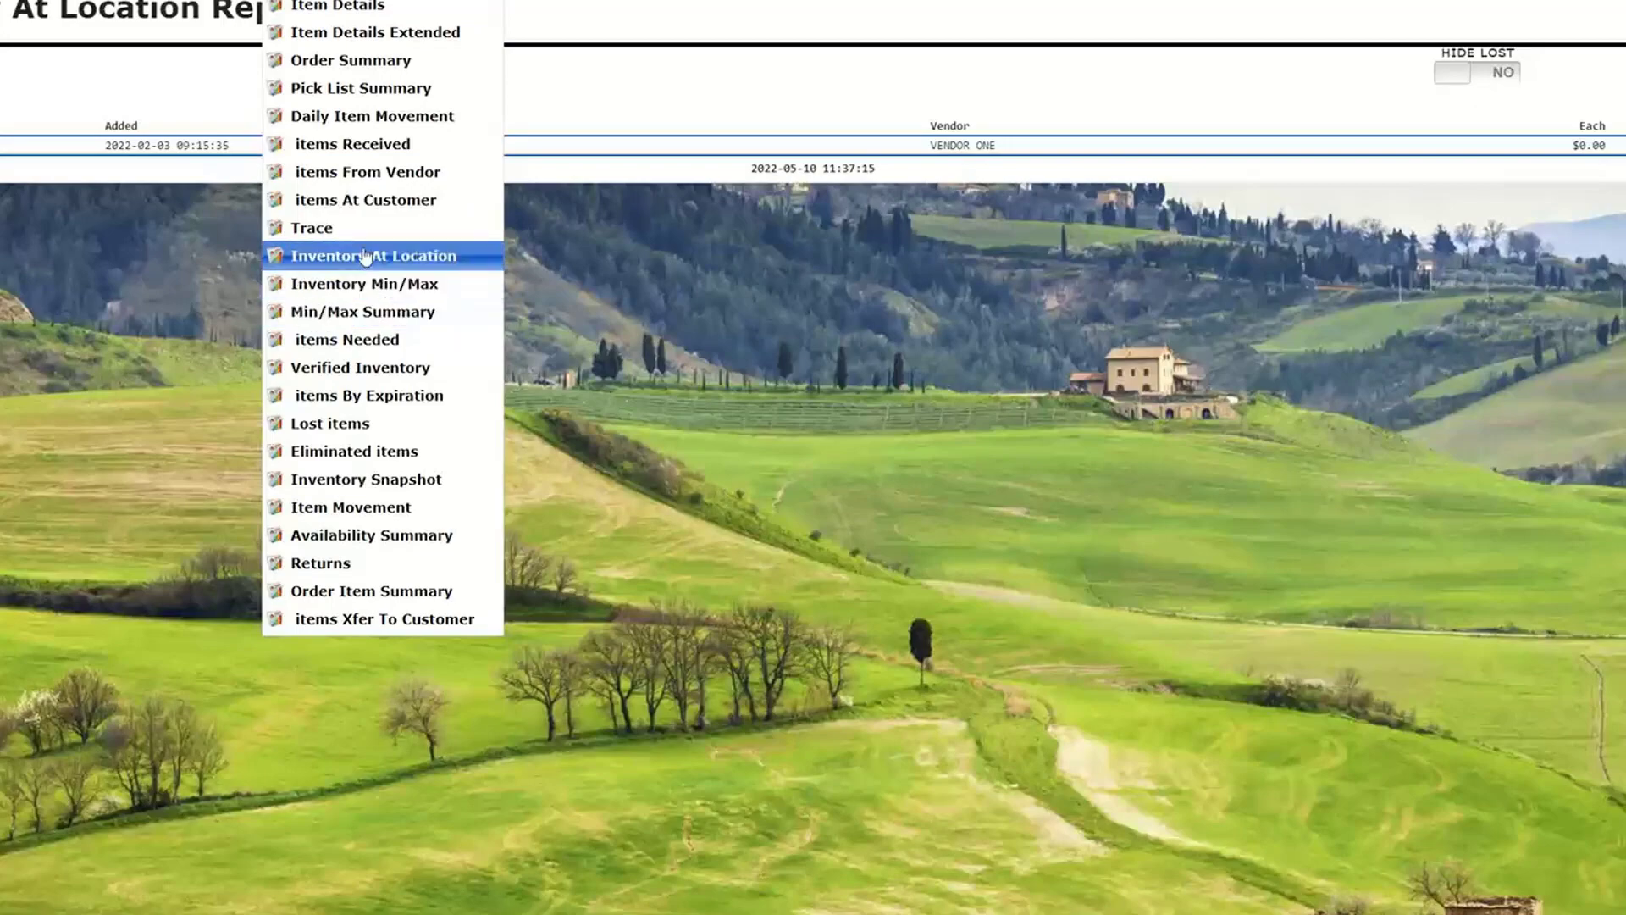
left_click(364, 203)
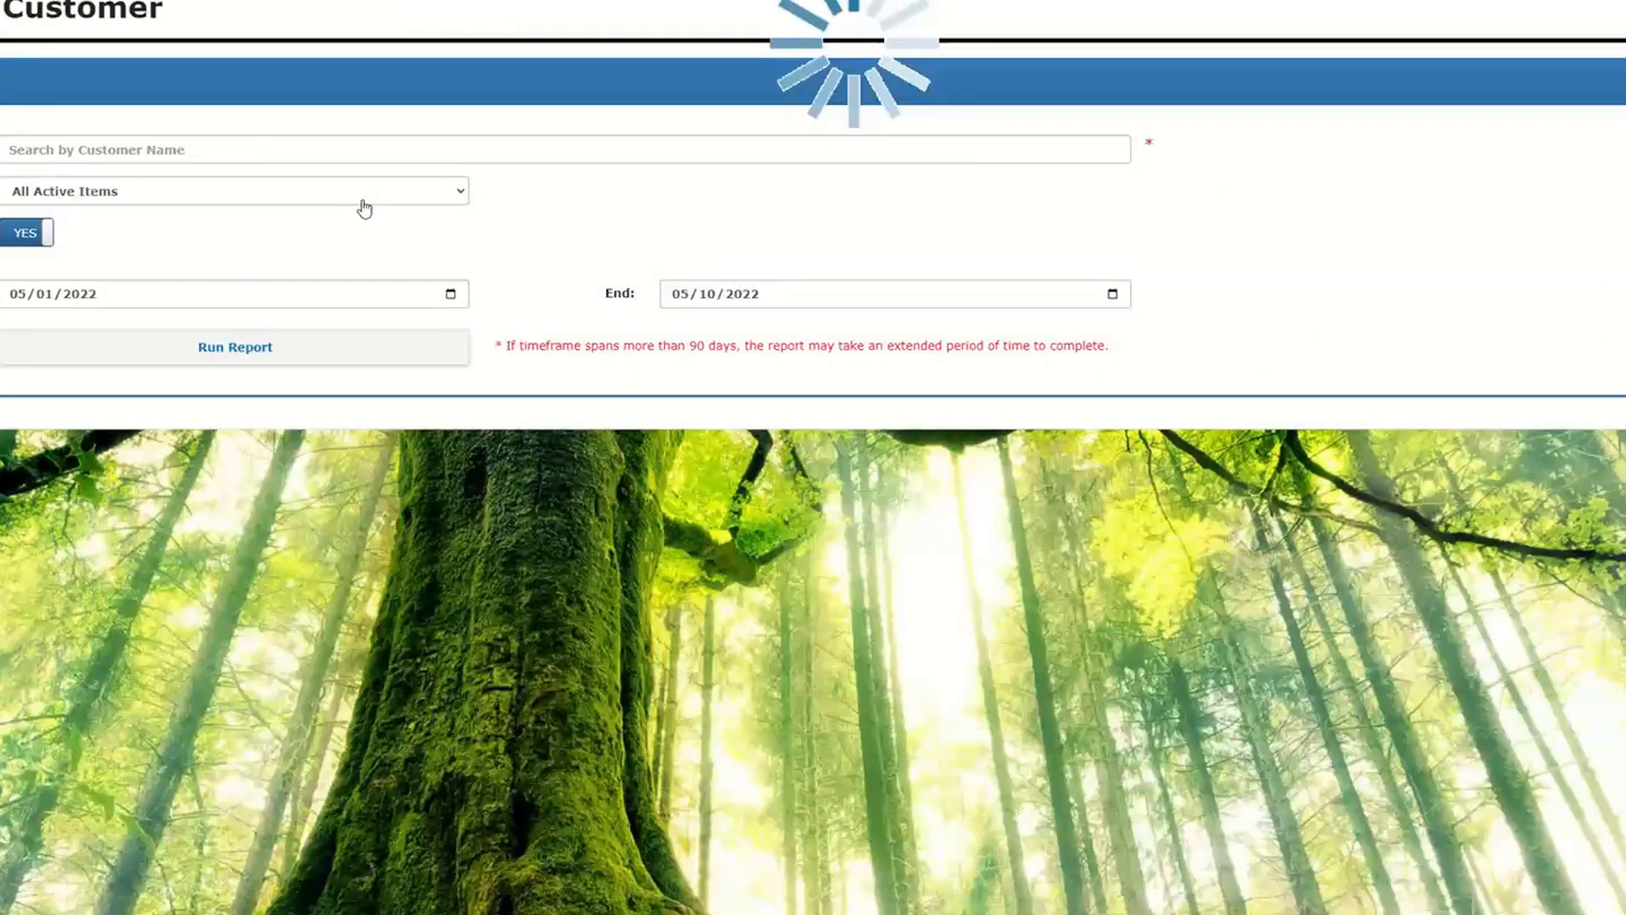
left_click(273, 145)
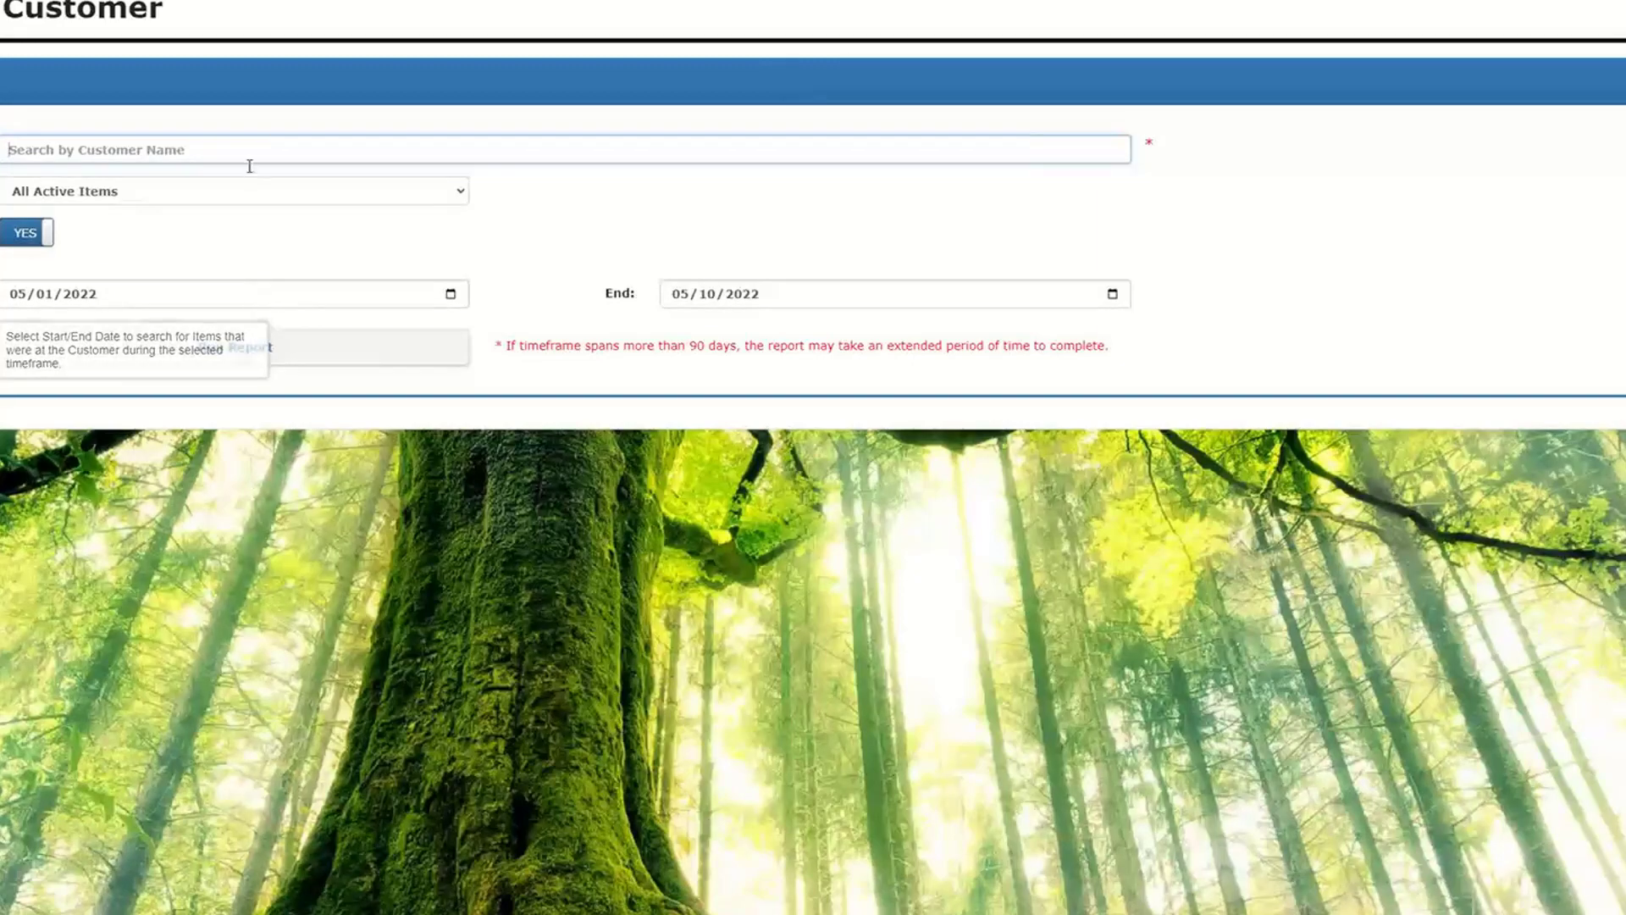
mouse_move(296, 0)
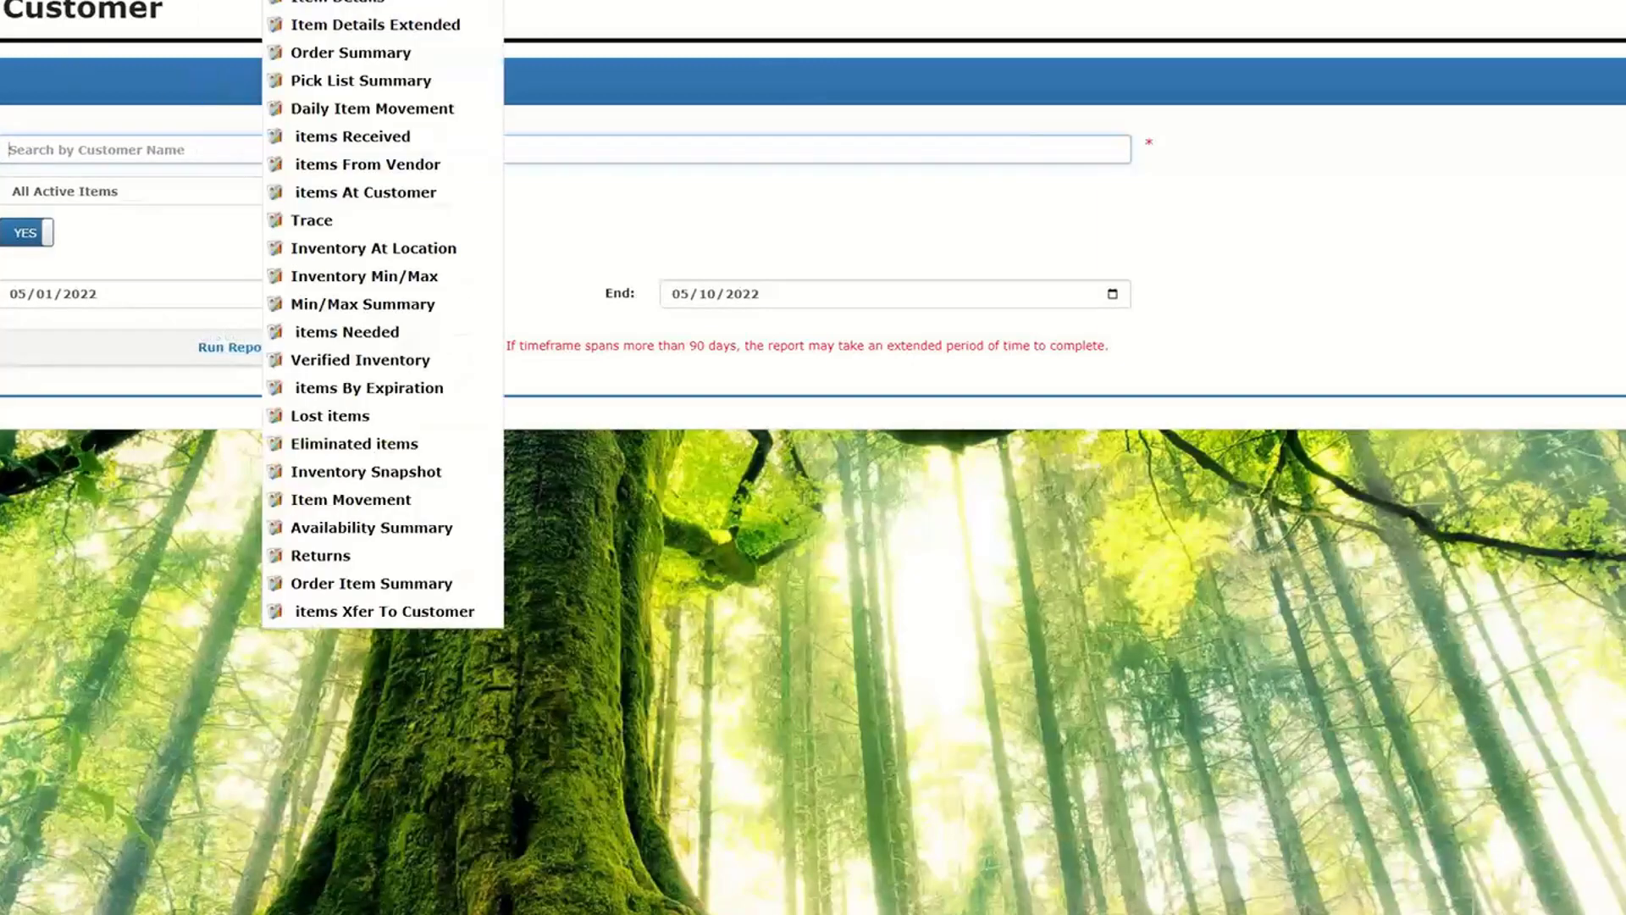
left_click(406, 281)
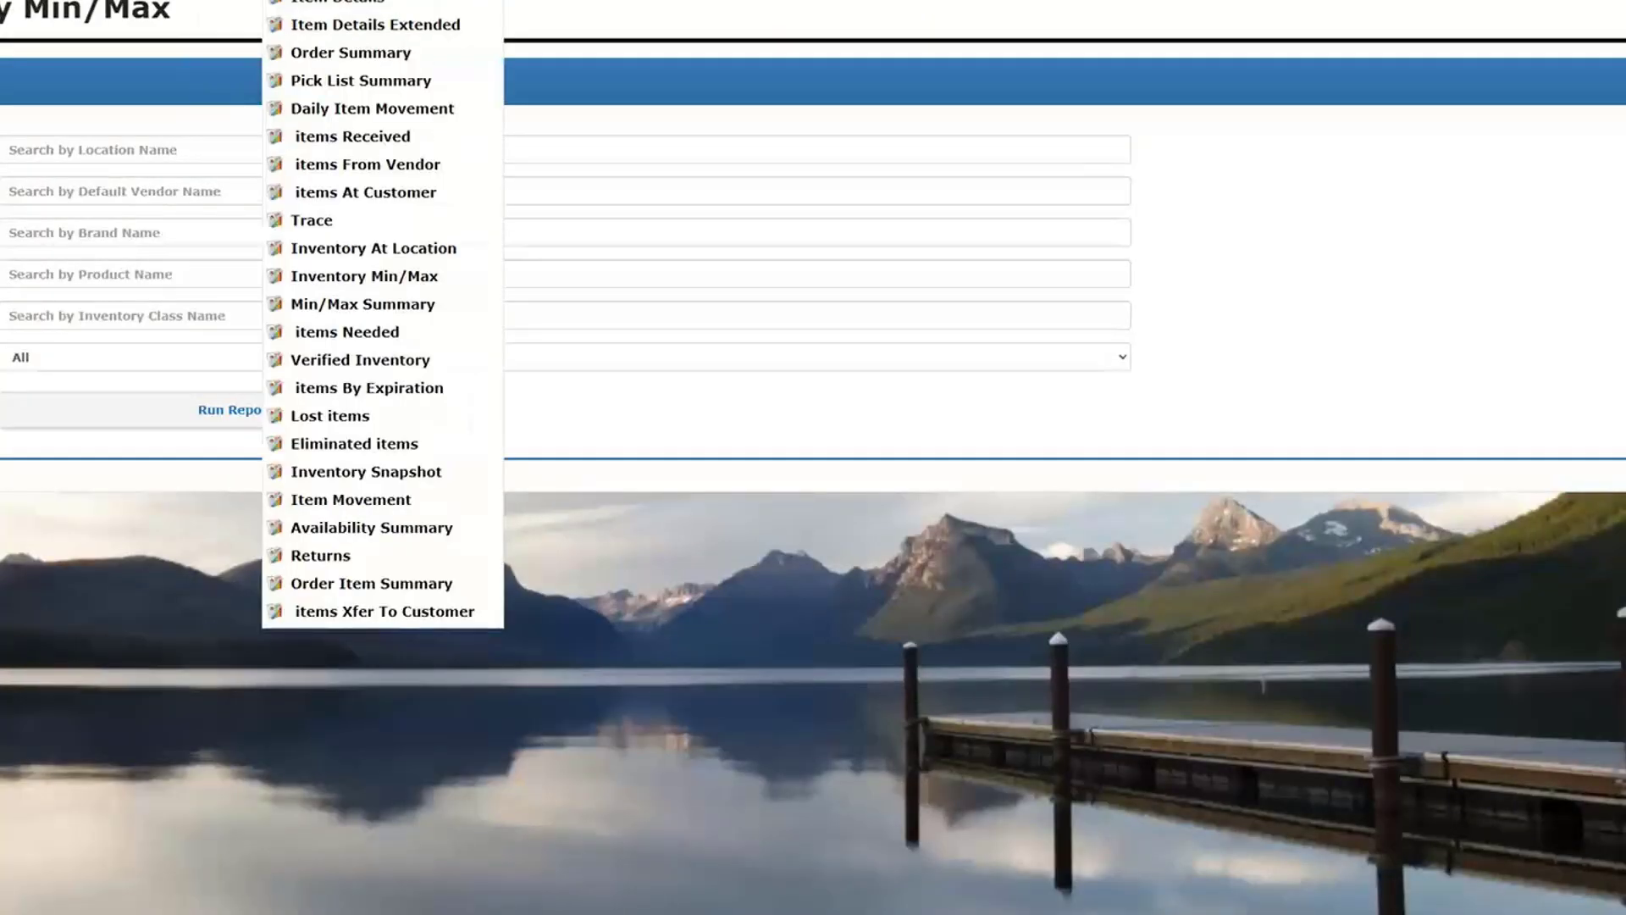
- Open the ROUGH-IN VEHICLE record from the Internal Vehicles list
mouse_move(365, 0)
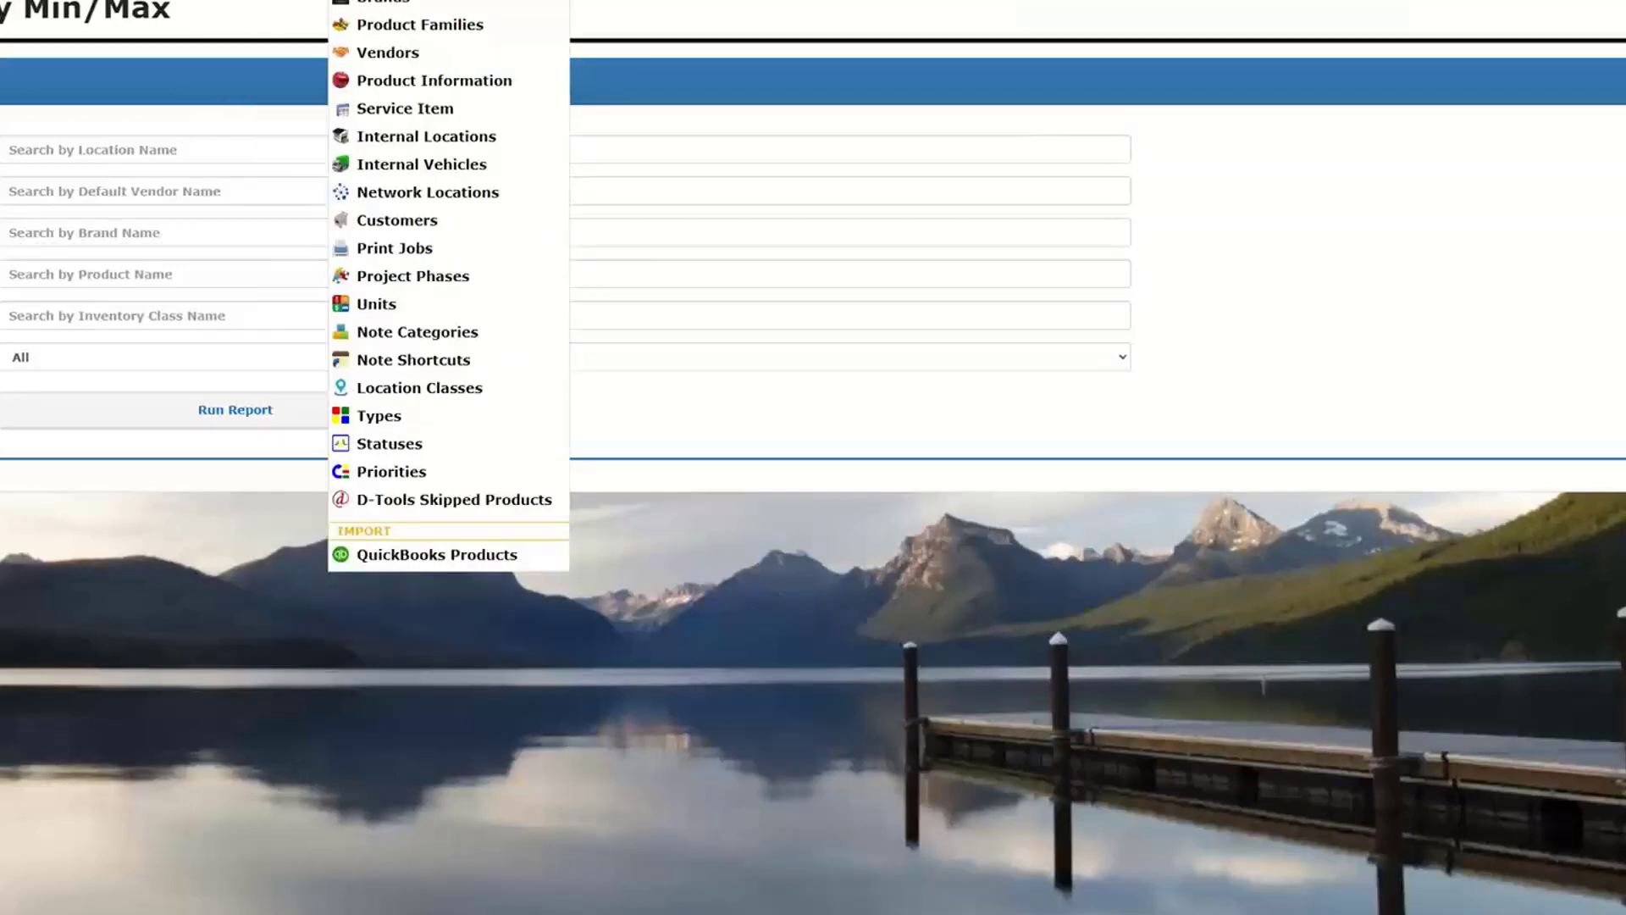
left_click(411, 166)
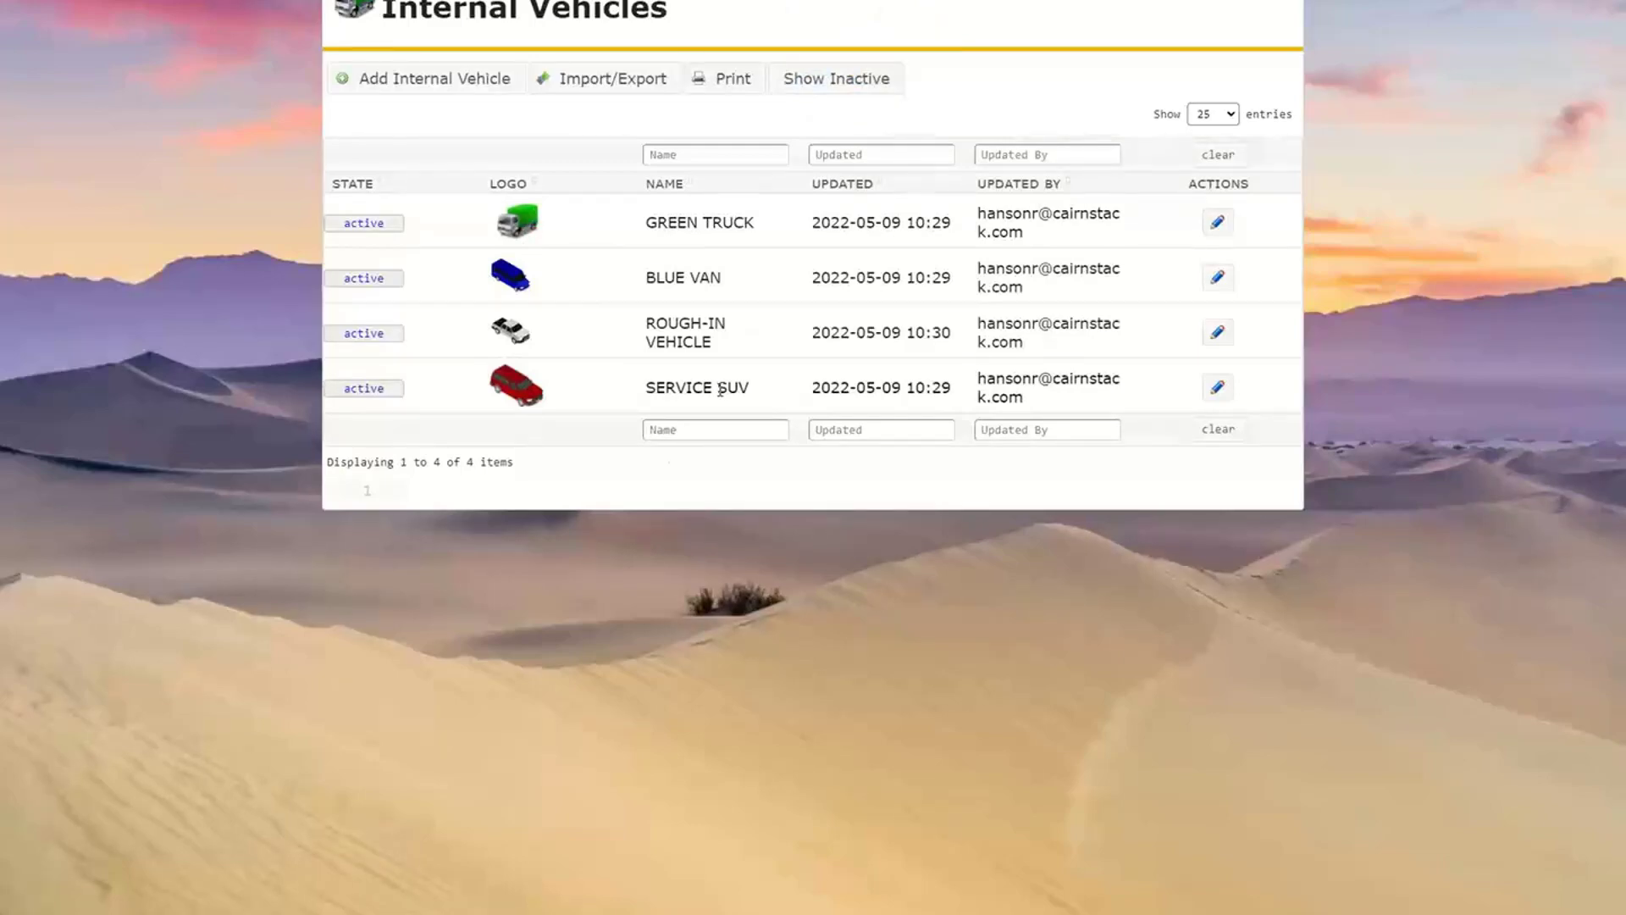
left_click(683, 334)
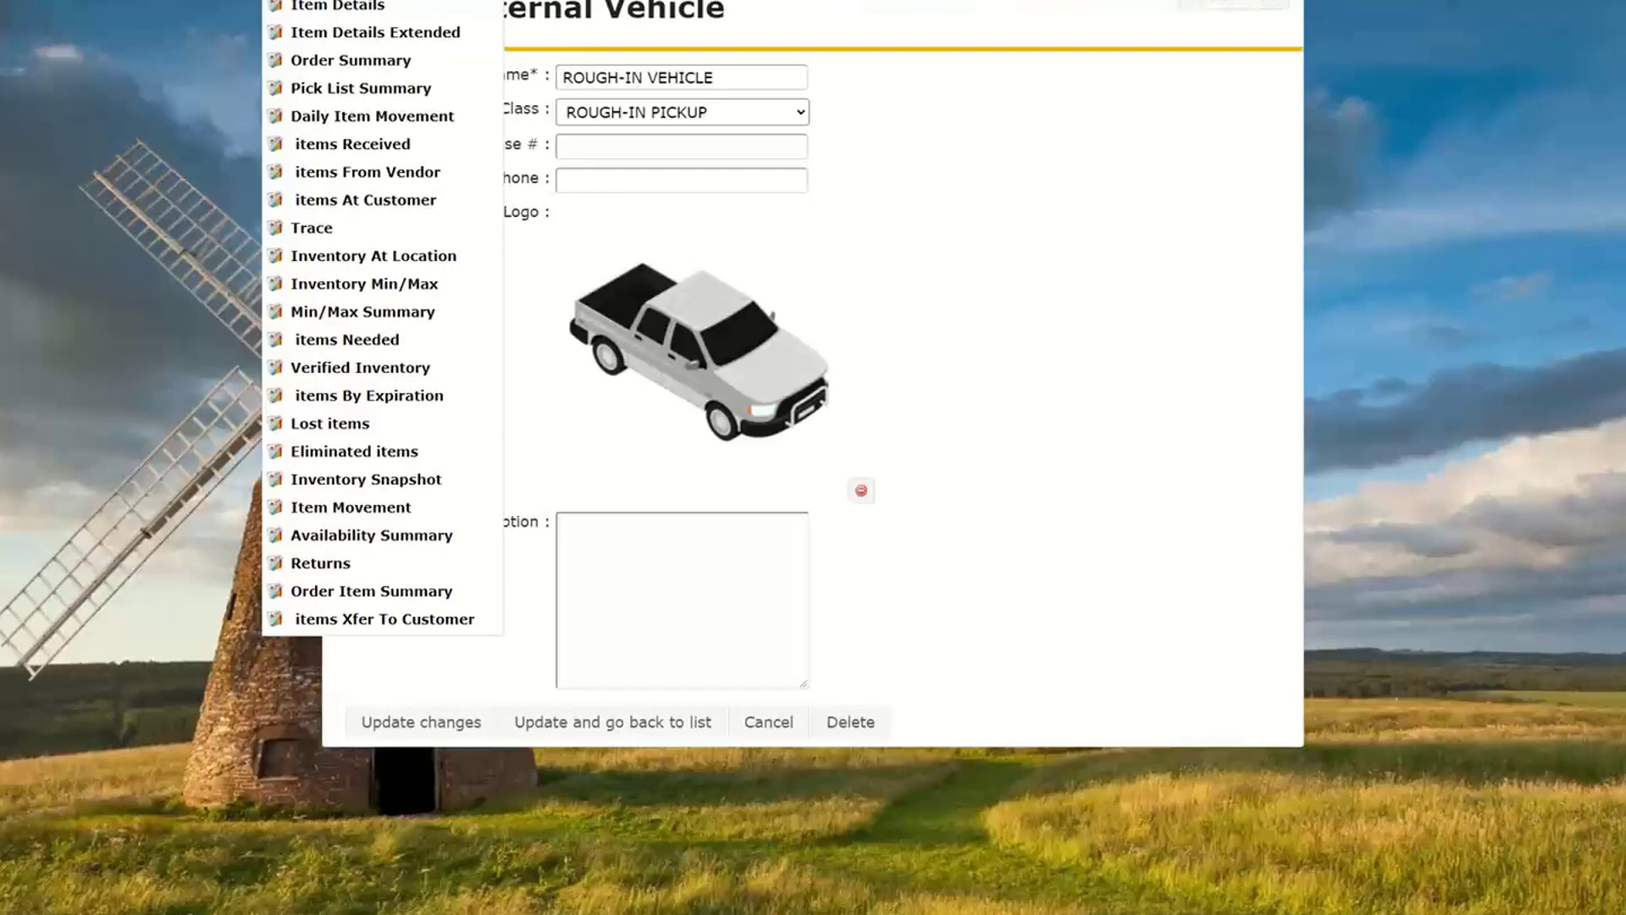
- Set up the Item Details report for the ORIGIN ACOUSTICS brand with a start date of 02/01/2022
left_click(317, 9)
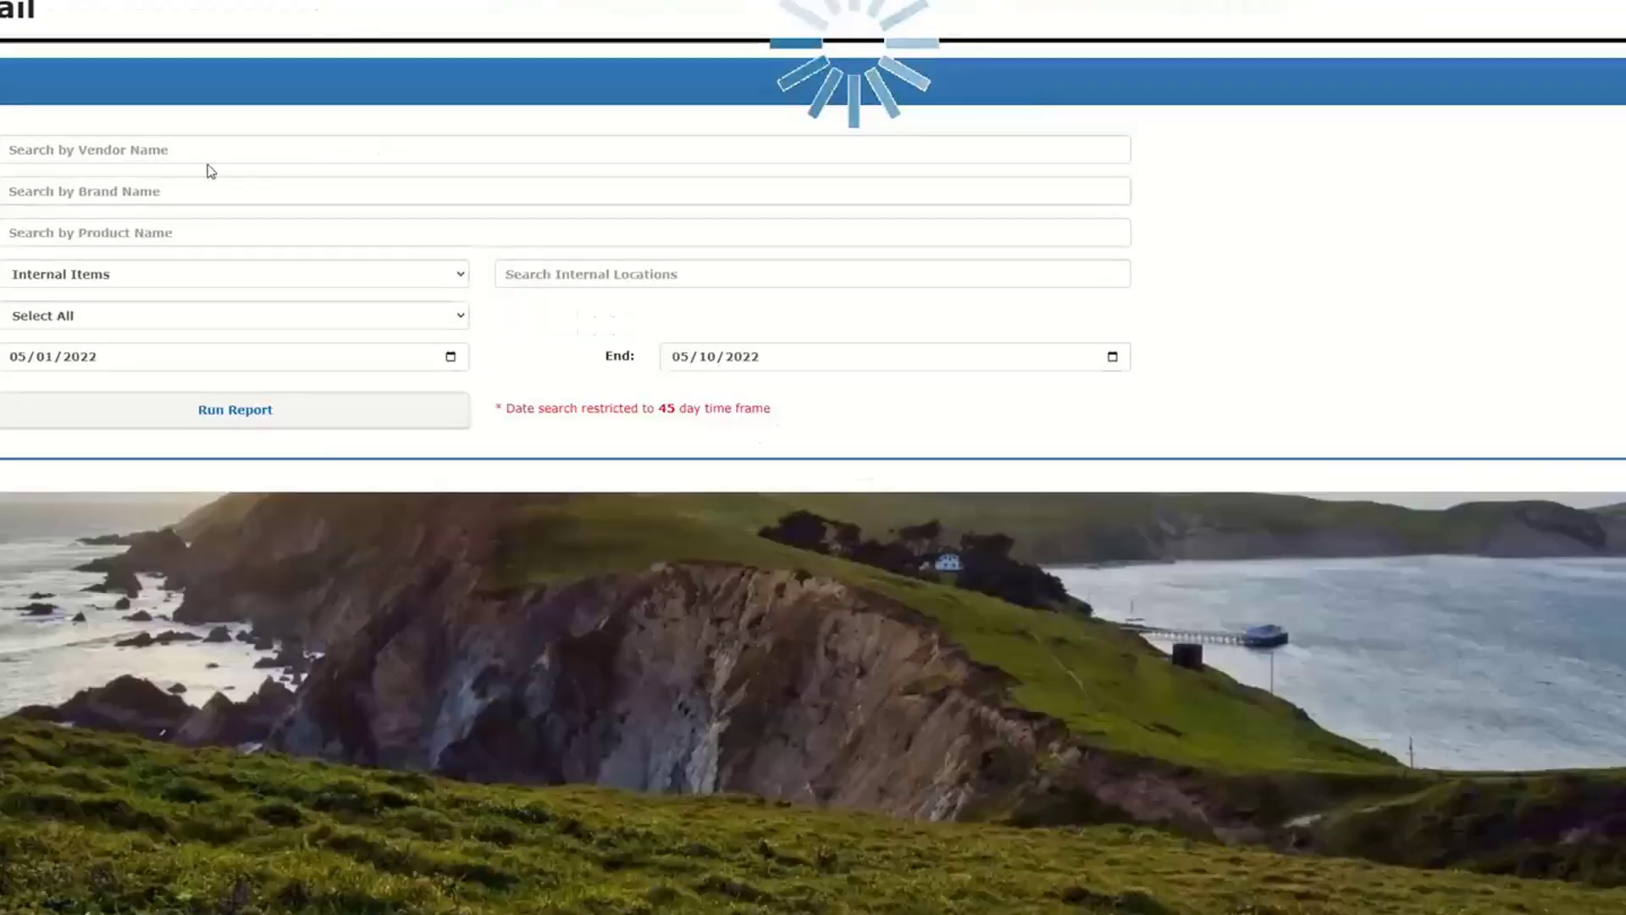
left_click(165, 191)
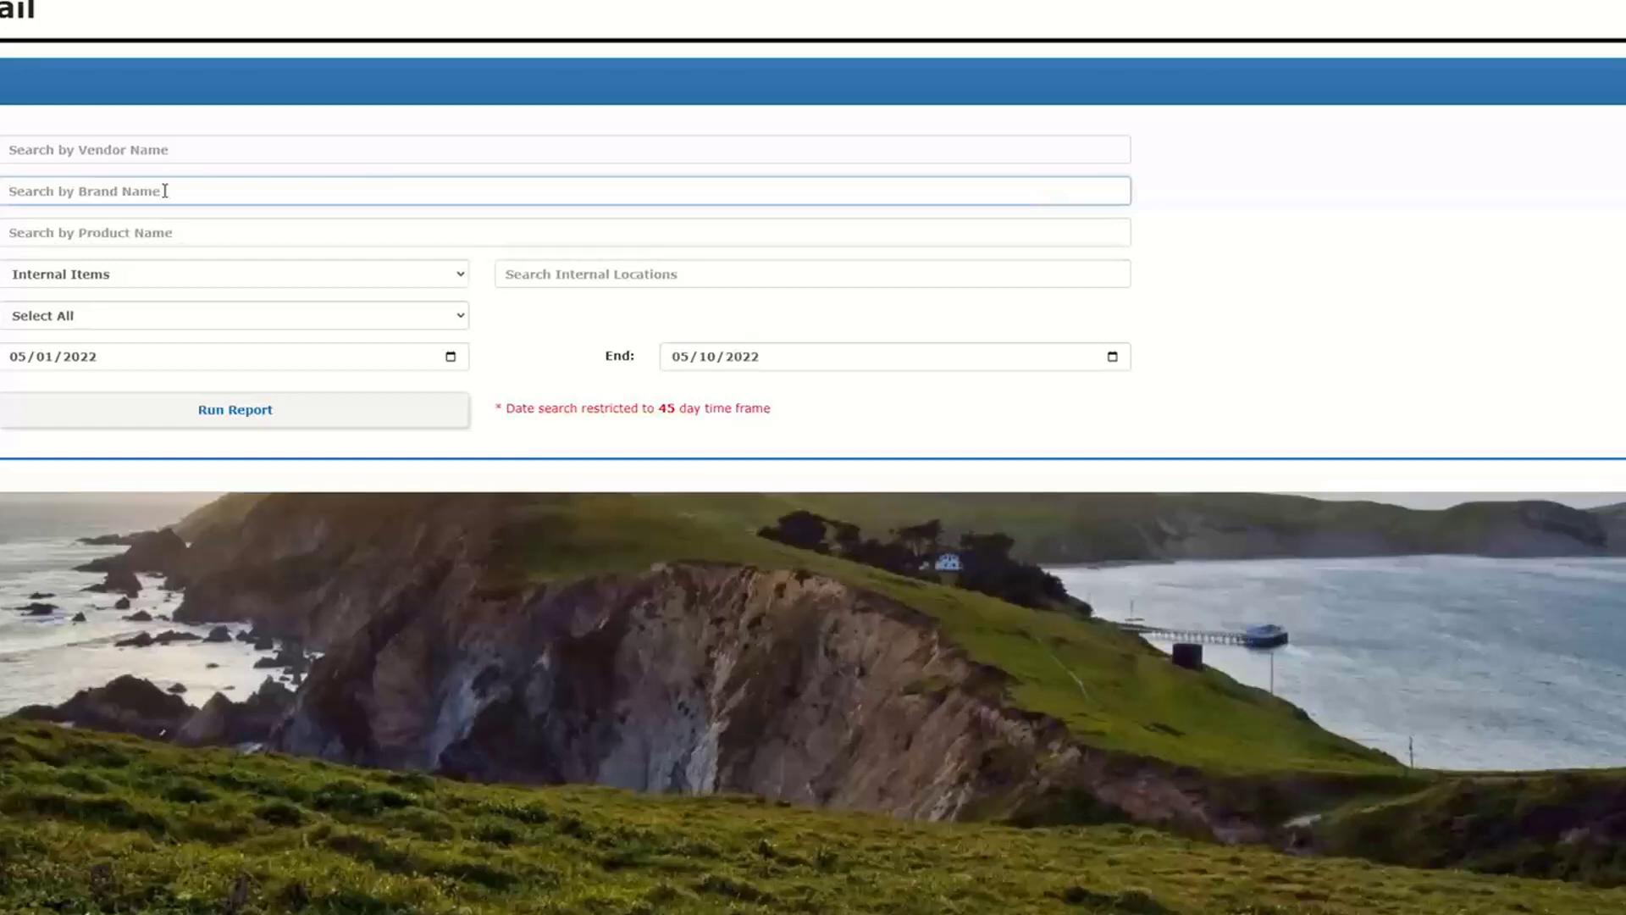
type("origin")
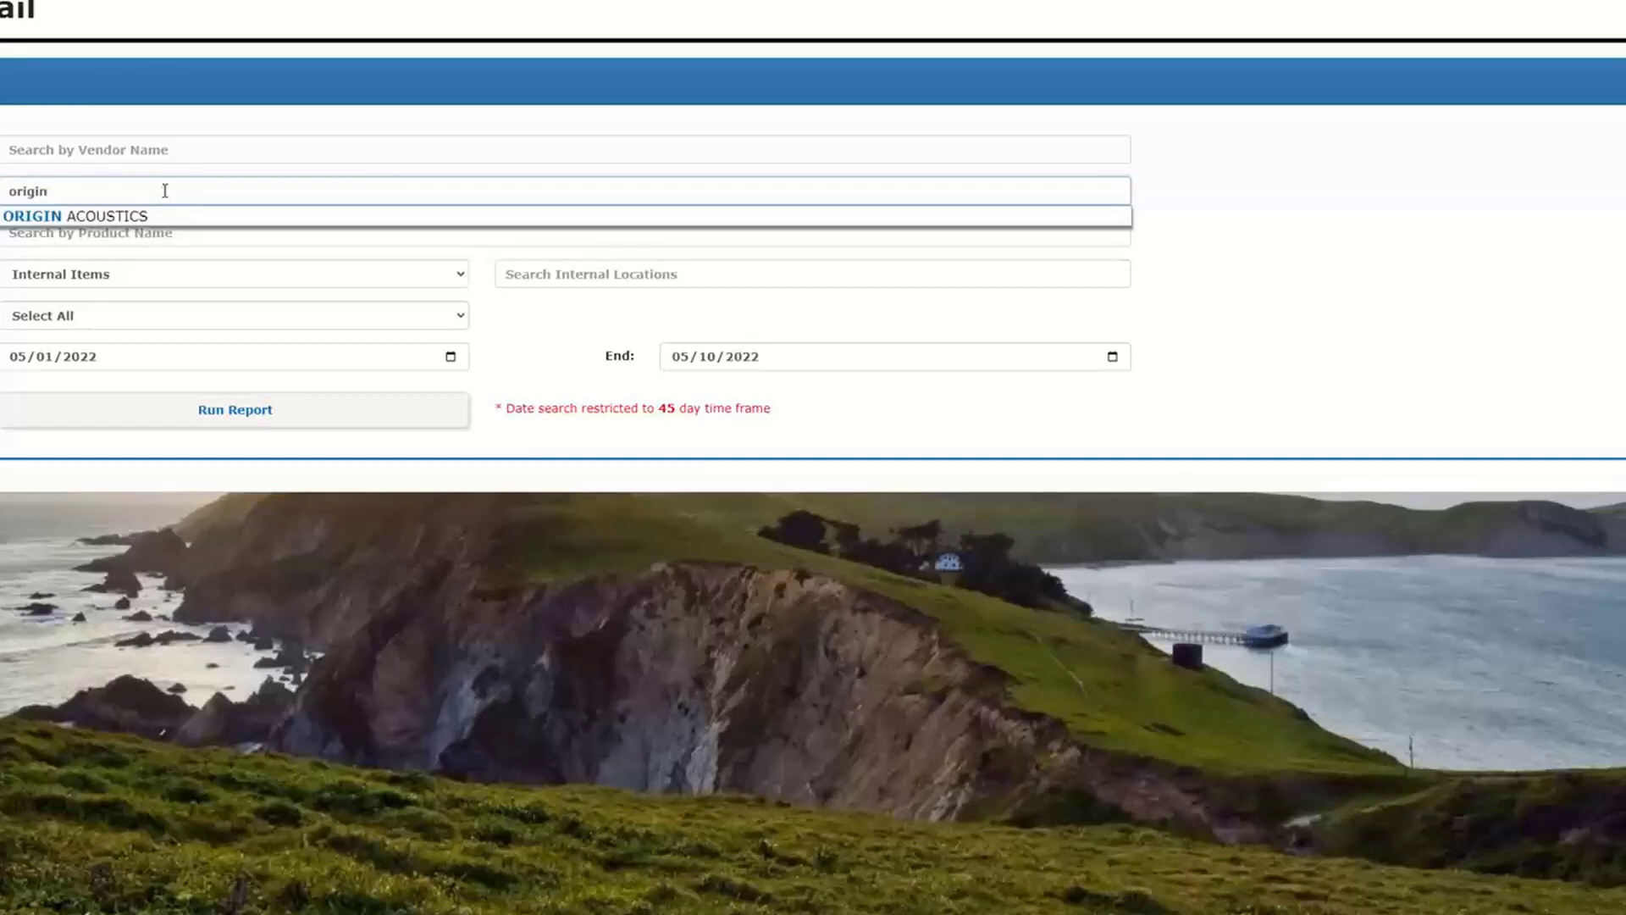
left_click(174, 217)
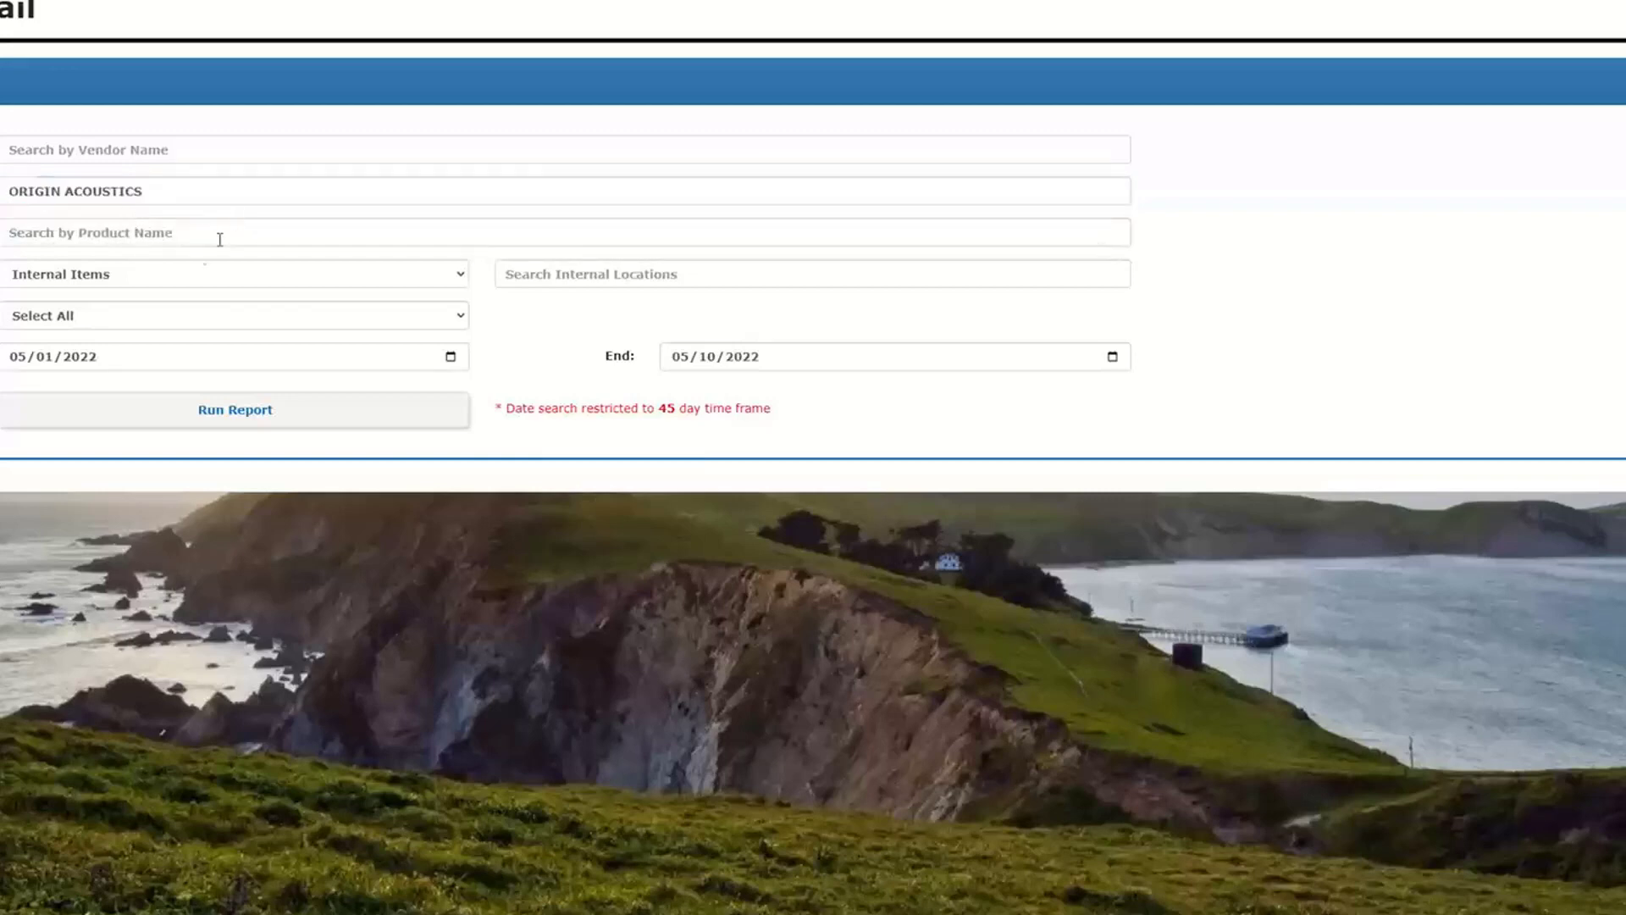
left_click(17, 359)
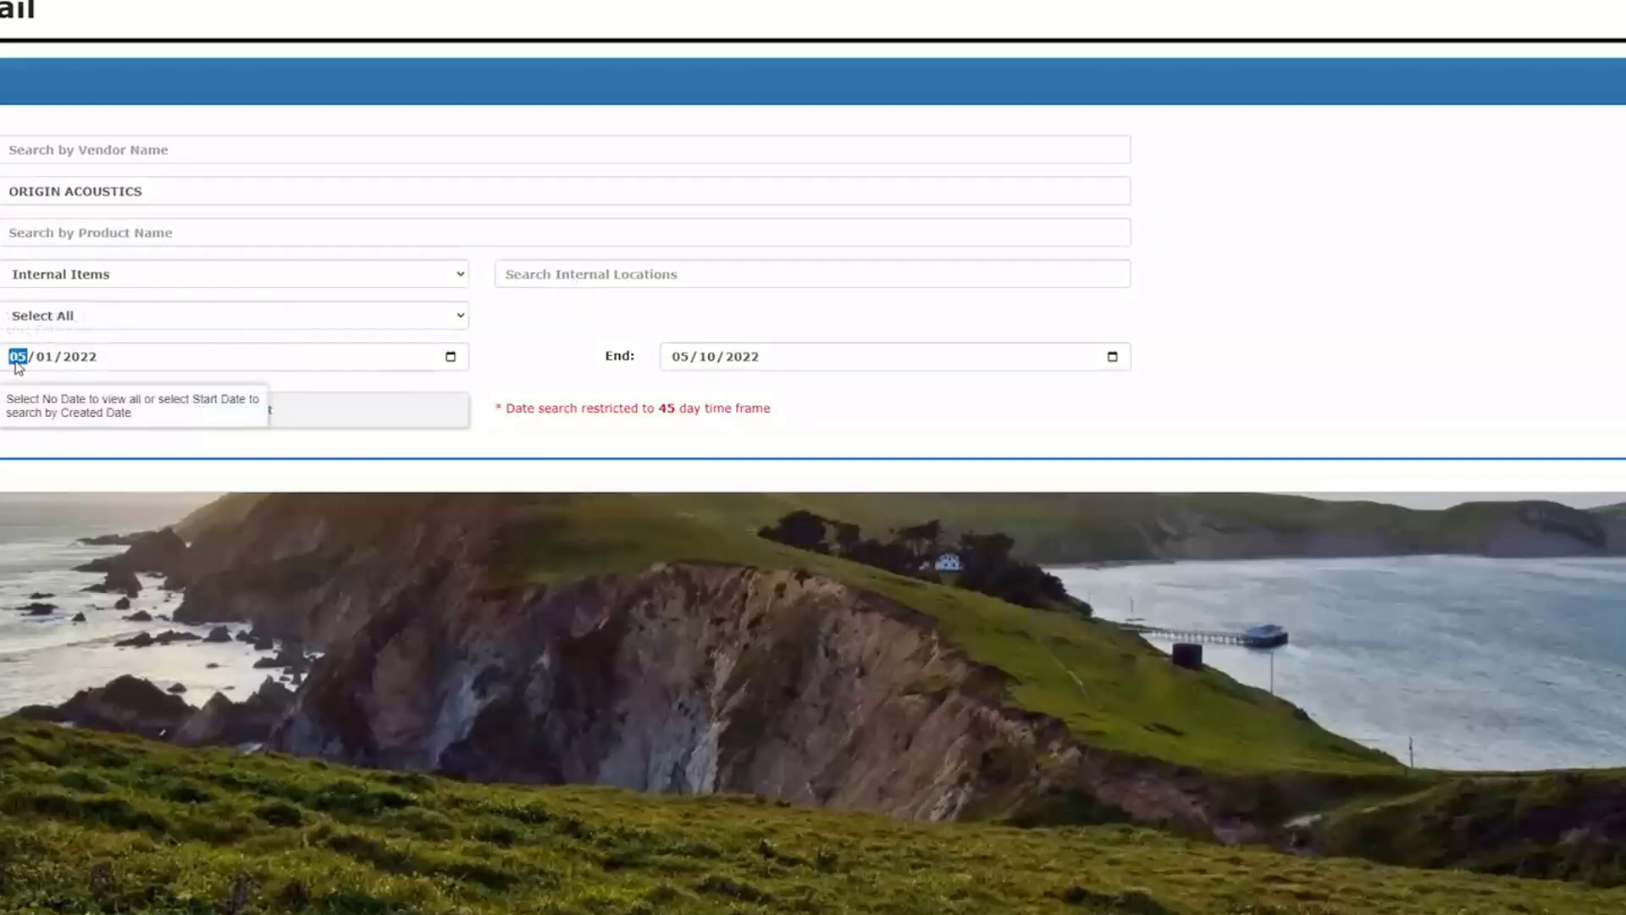
type("2")
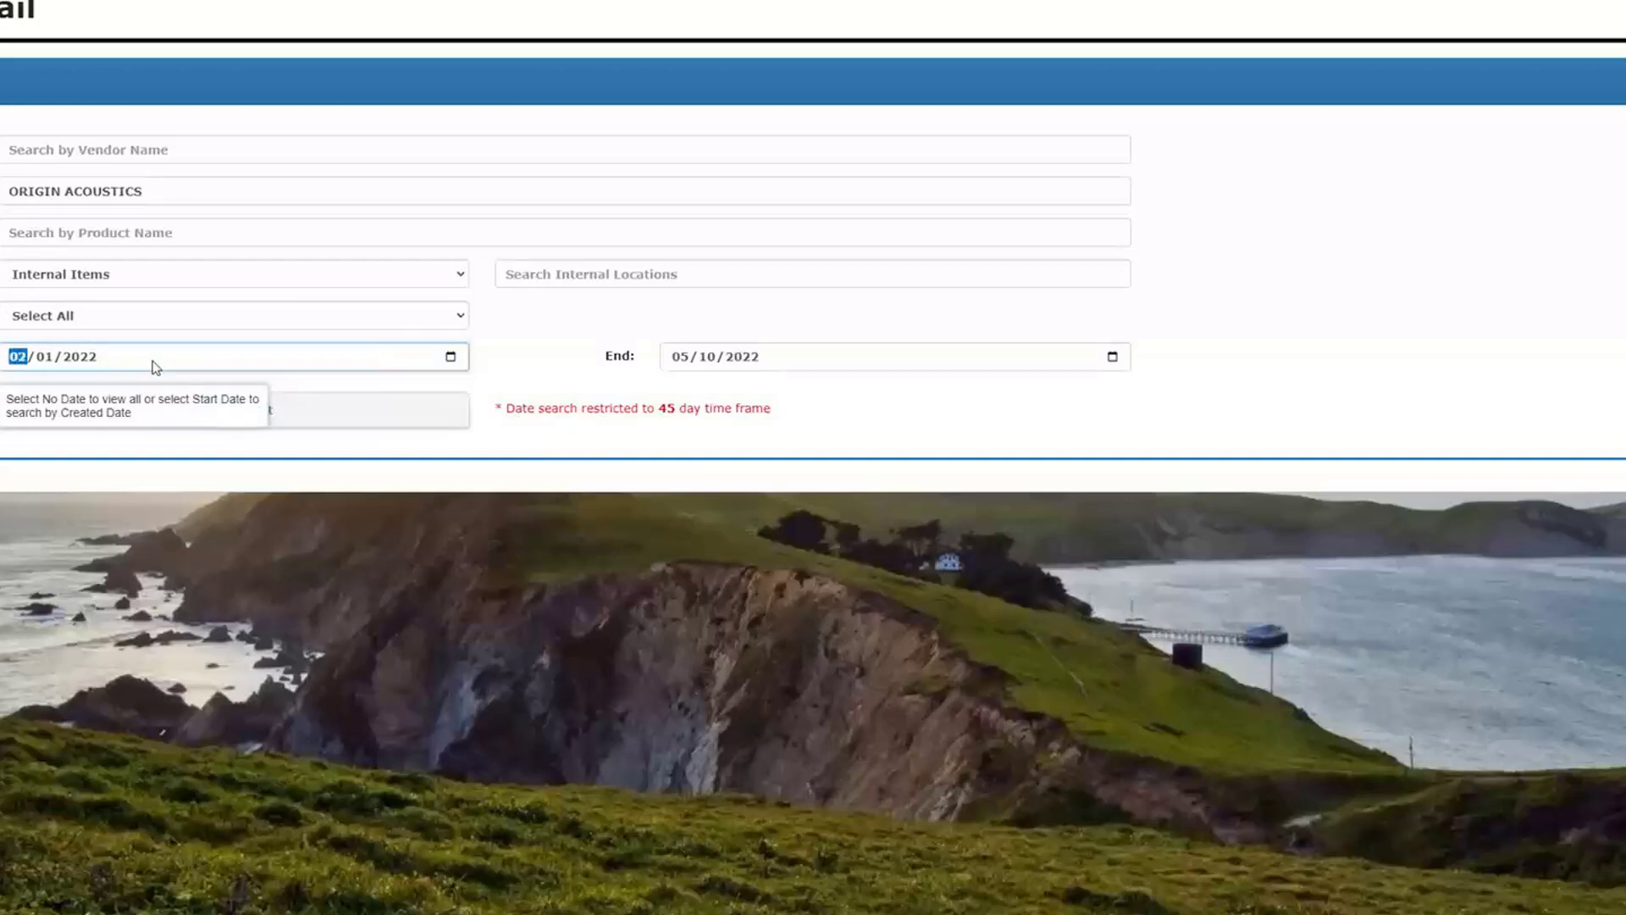
- Run the Item Details report and view the column options available for its results table
left_click(421, 410)
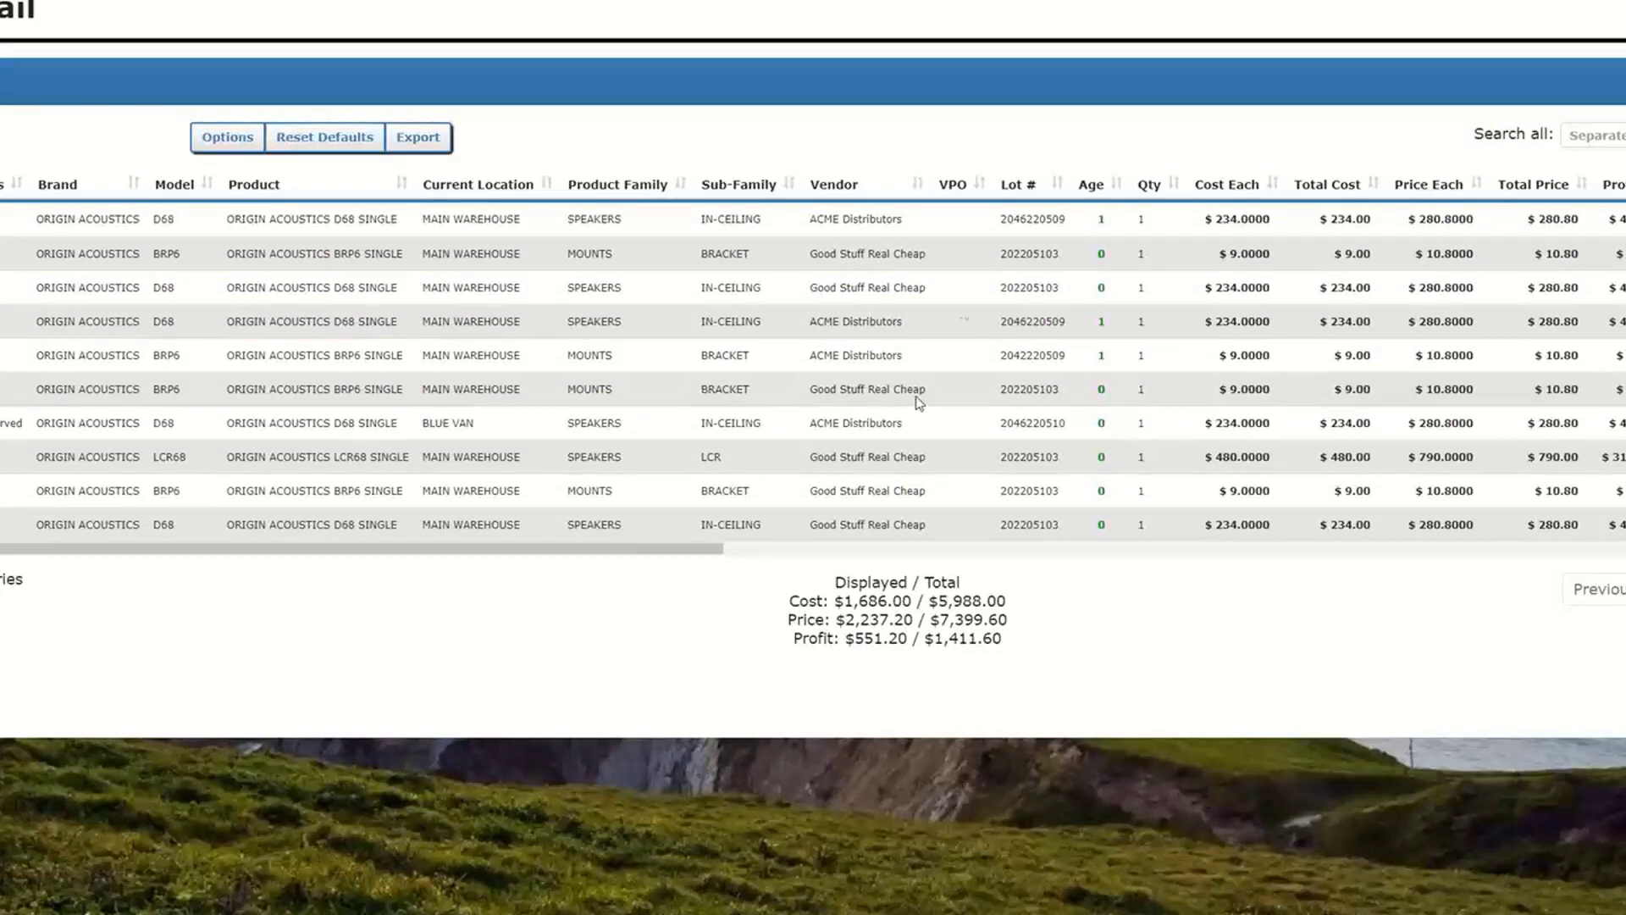
left_click(228, 143)
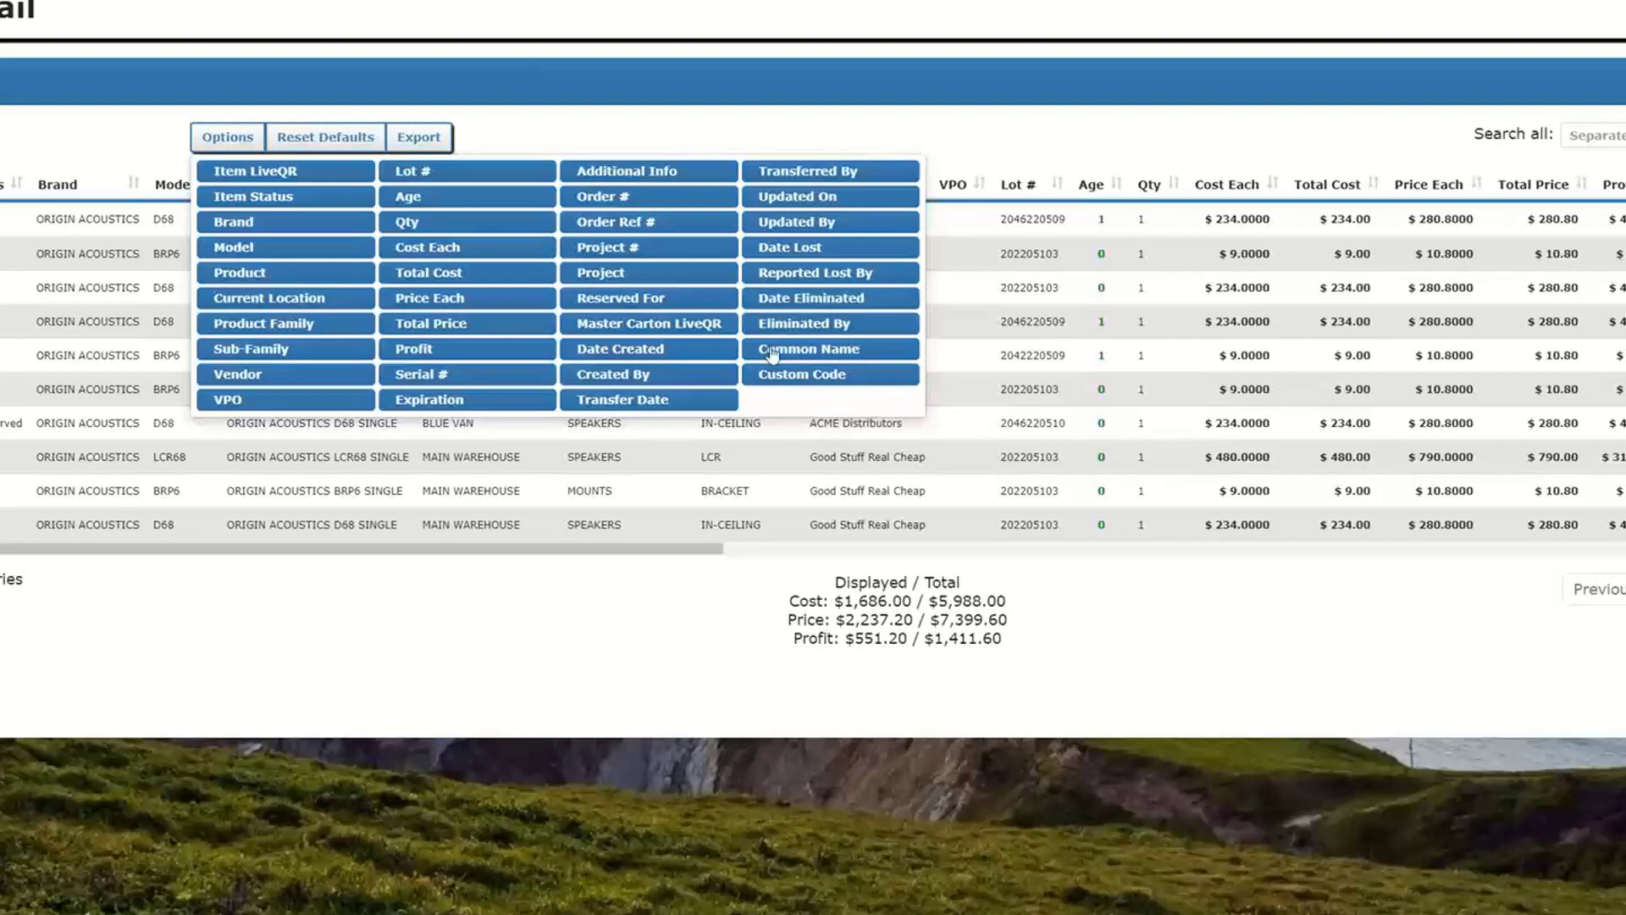
left_click(587, 127)
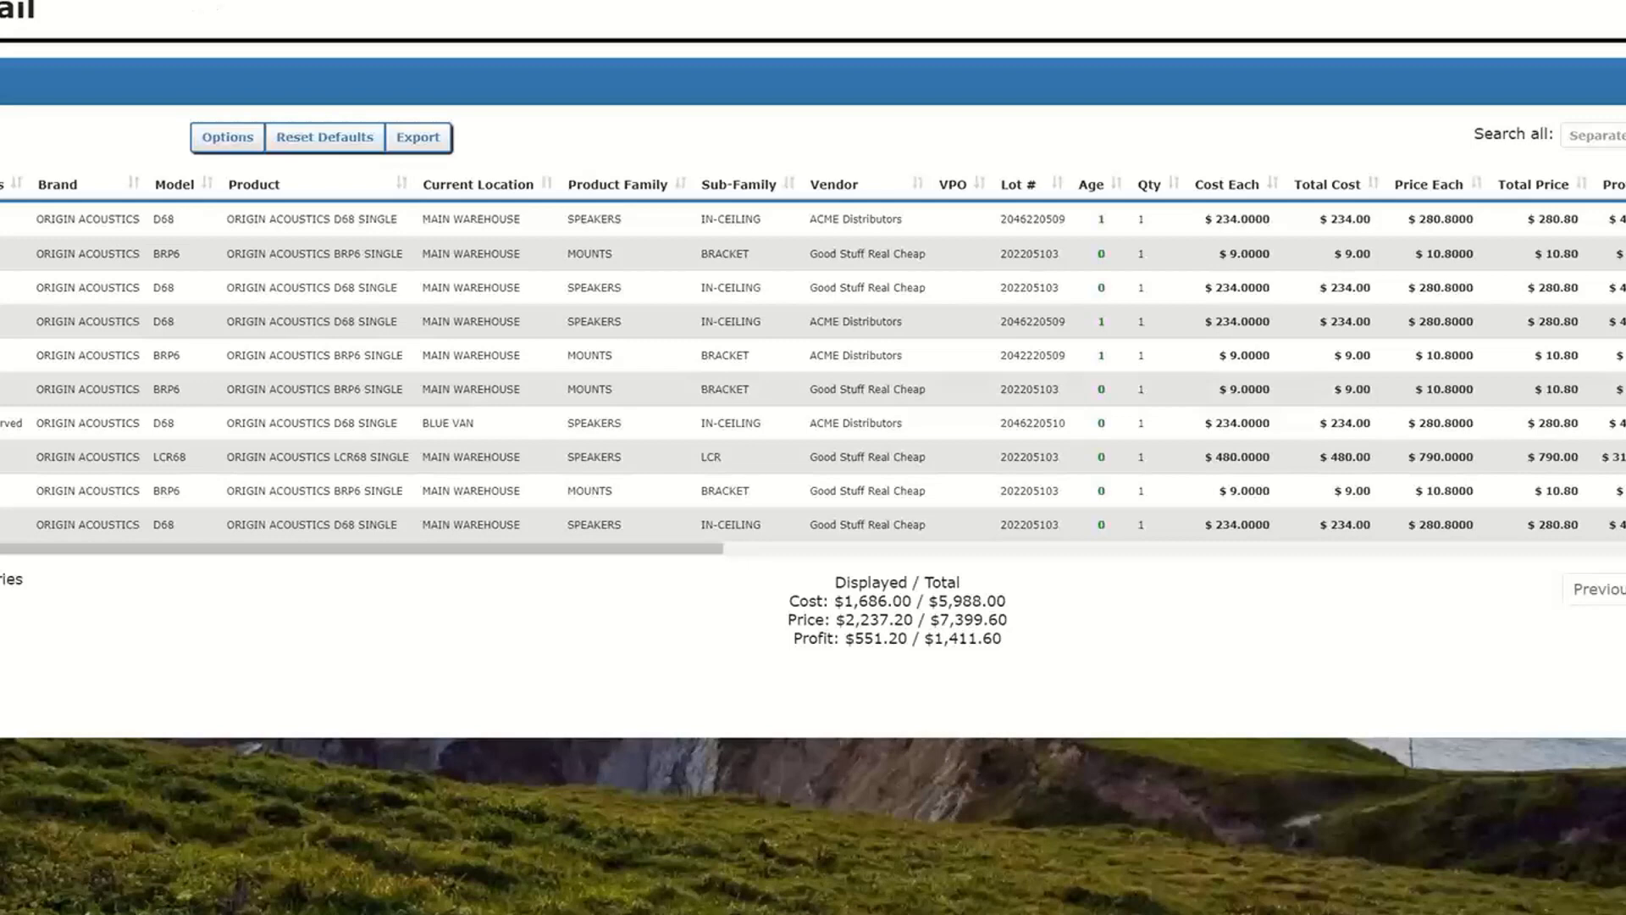
- Open the new Audit Inventory for BLUE VAN and expand the individual ORIGIN ACOUSTICS D68 SINGLE items
mouse_move(188, 0)
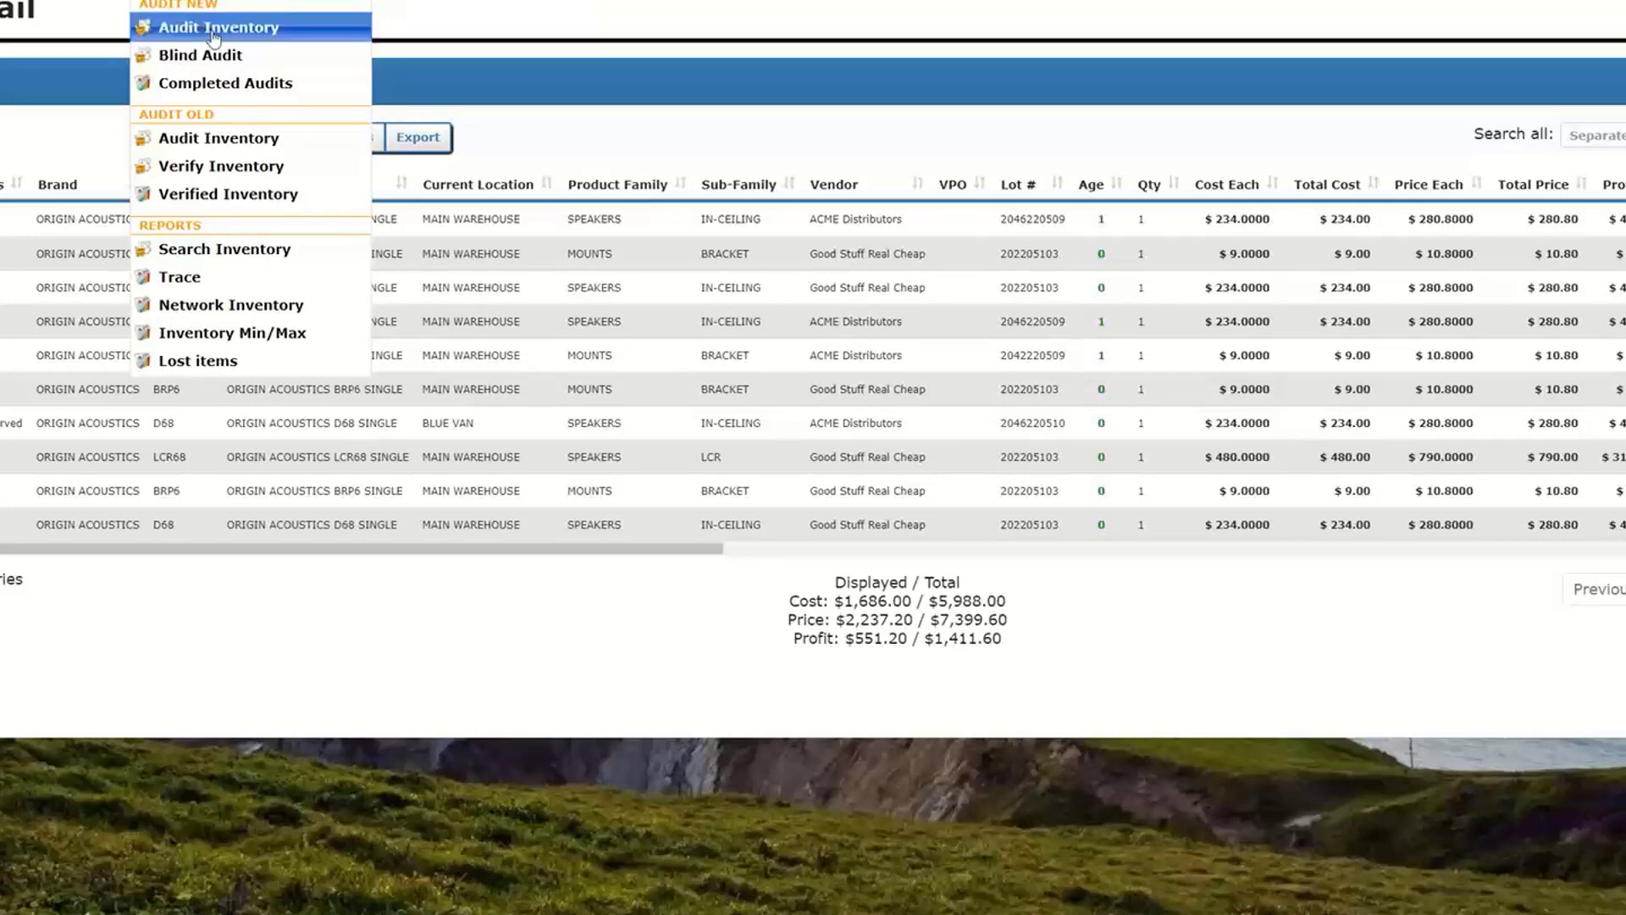
left_click(278, 34)
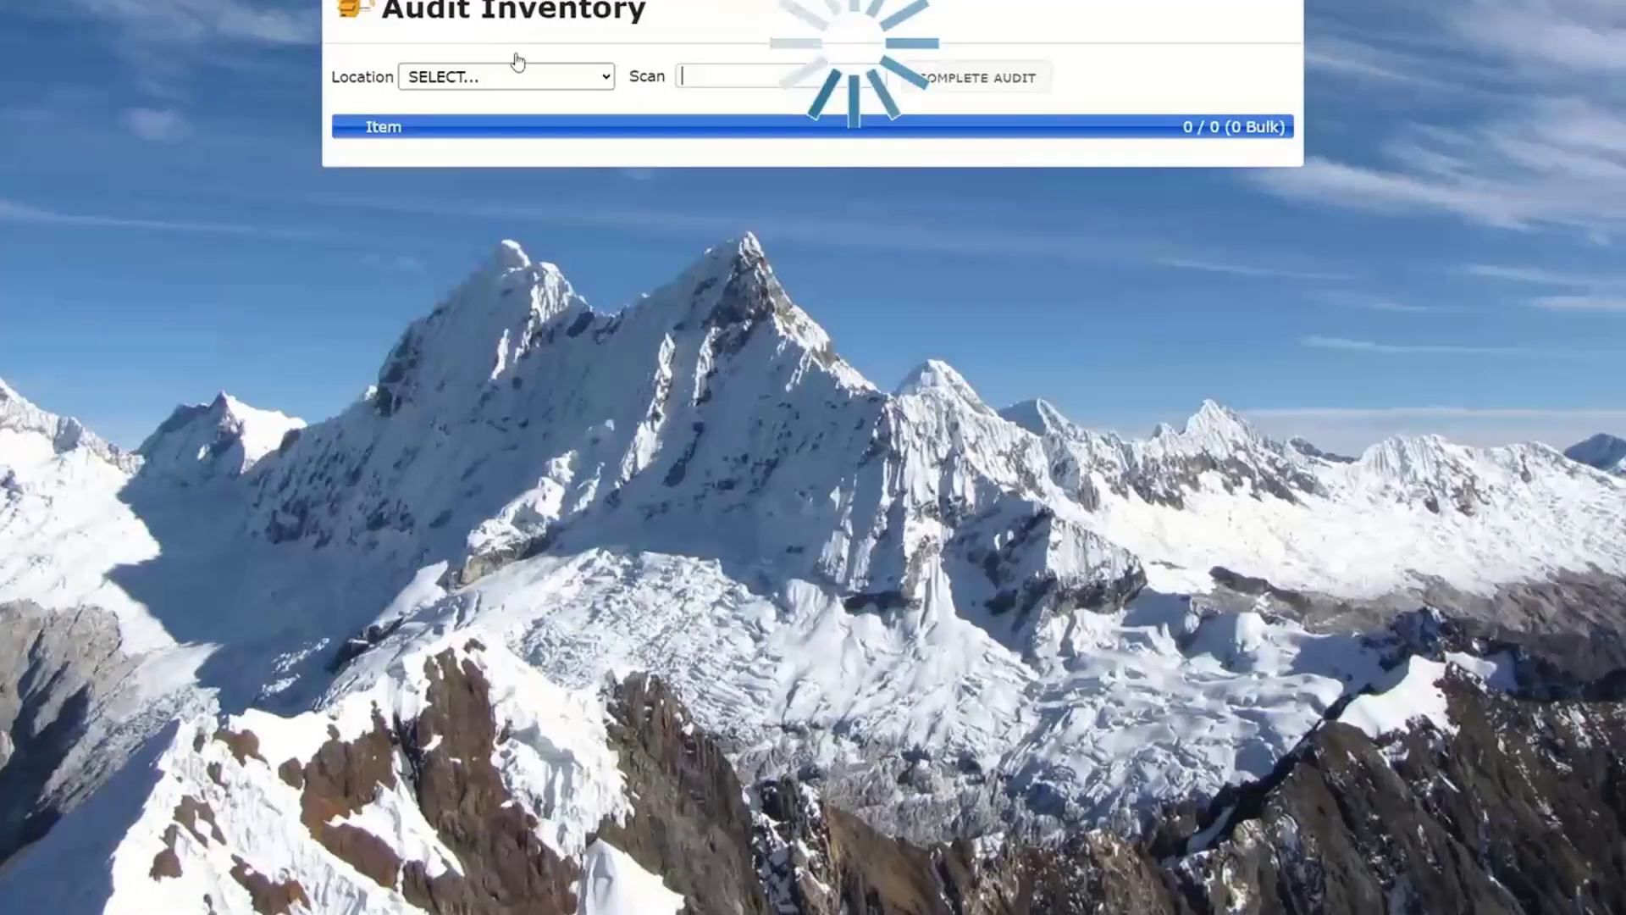
left_click(588, 83)
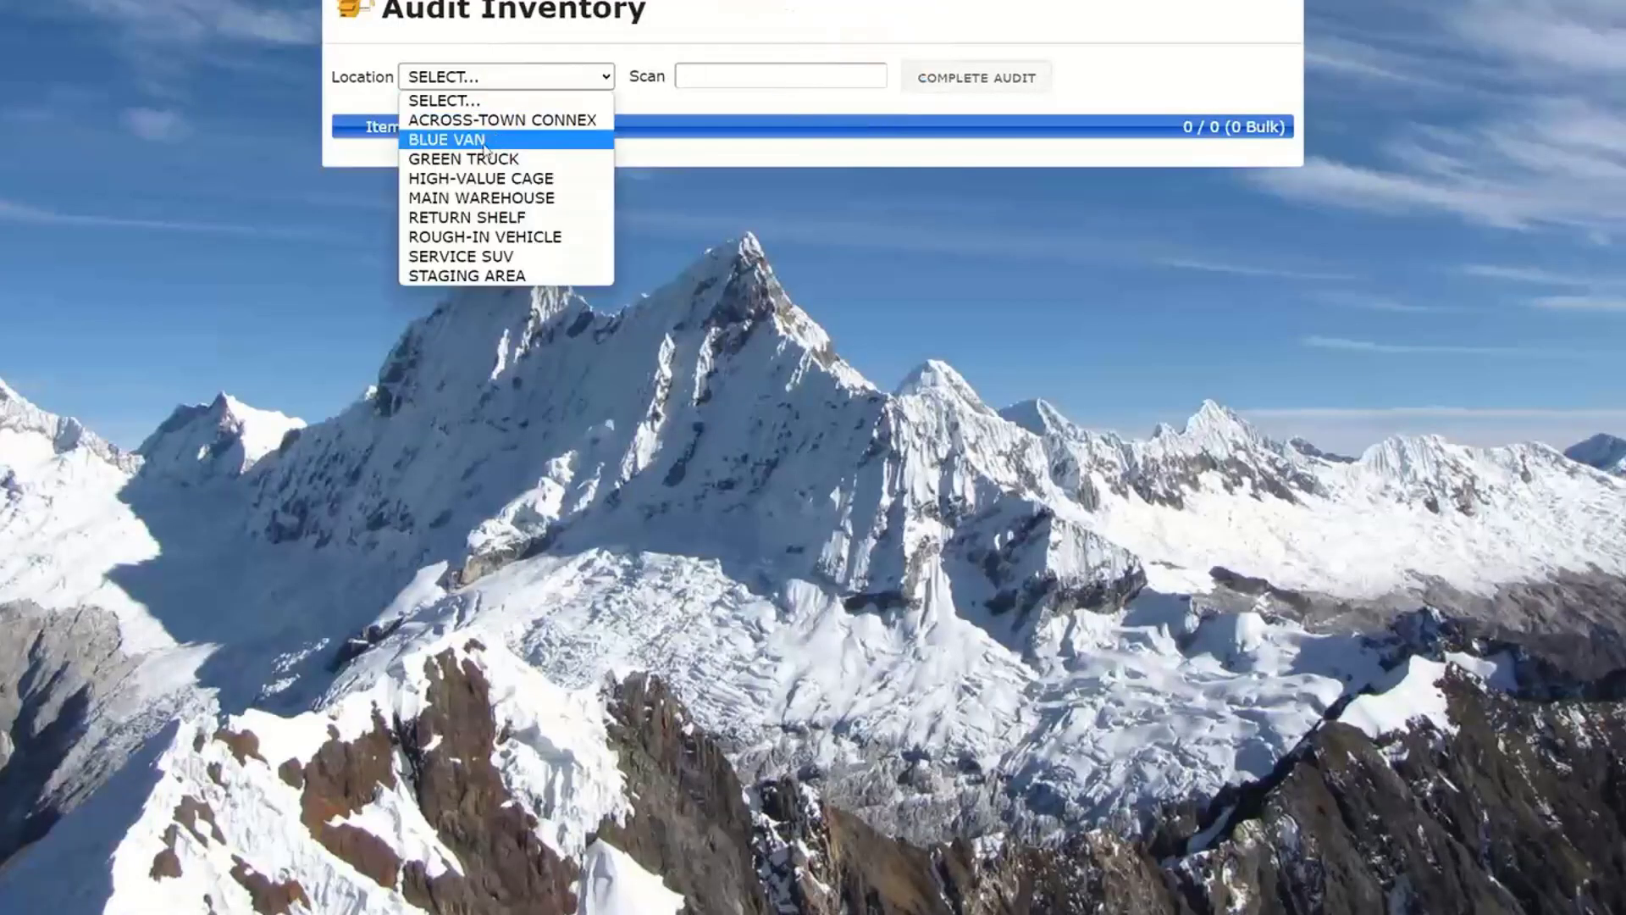
left_click(474, 139)
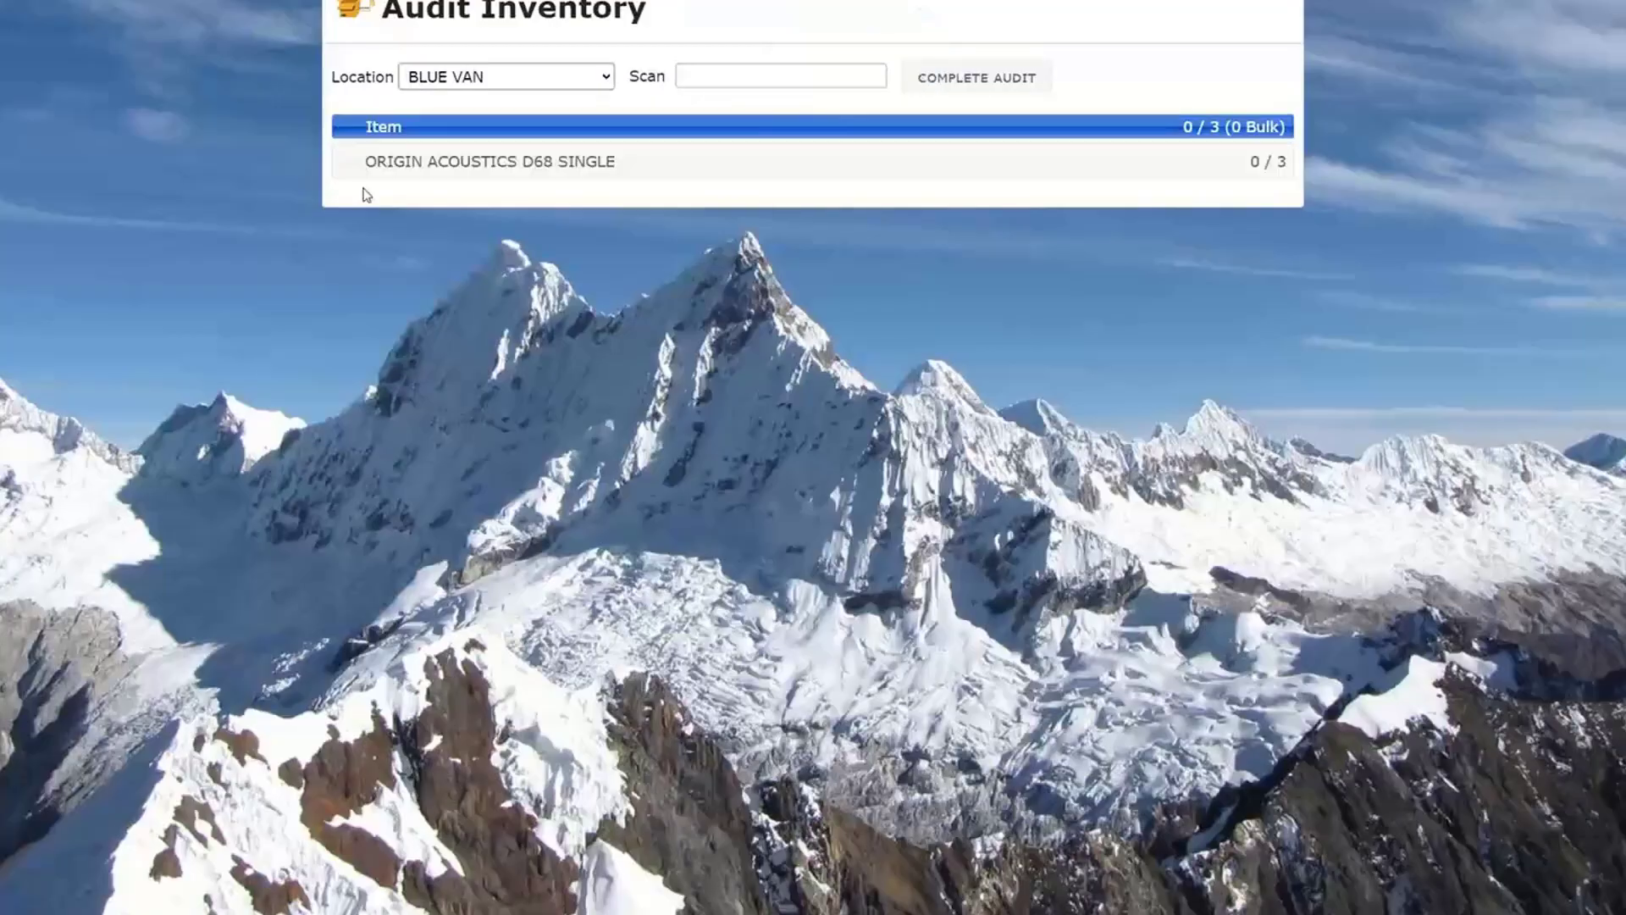
left_click(347, 165)
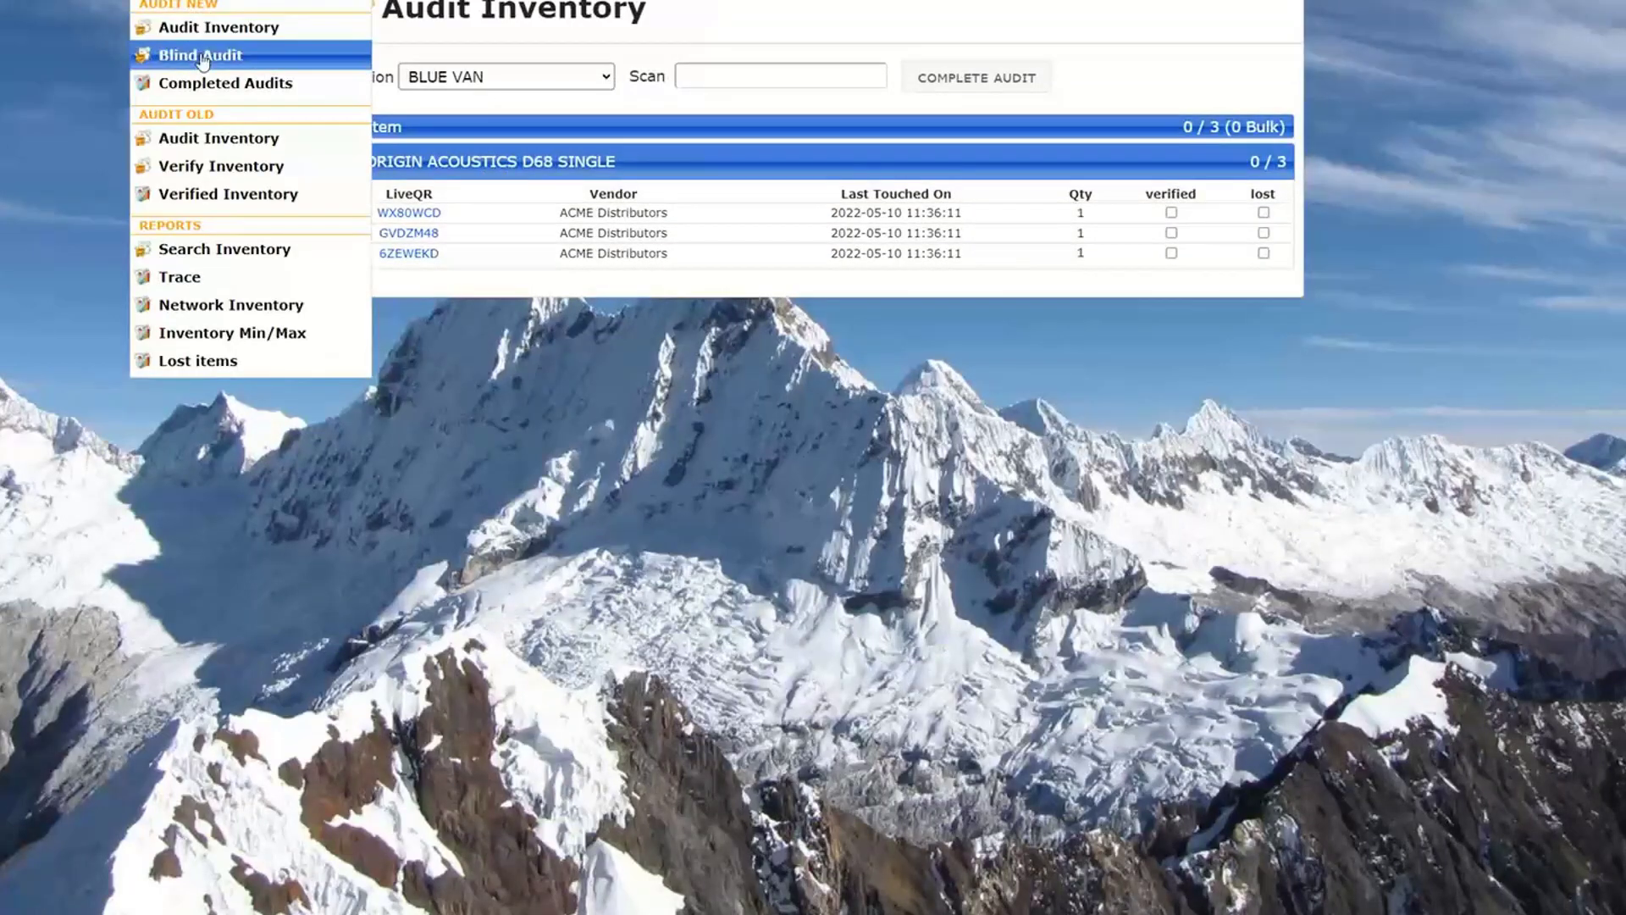
- Open a Blind Audit and set its location to MAIN WAREHOUSE
left_click(202, 56)
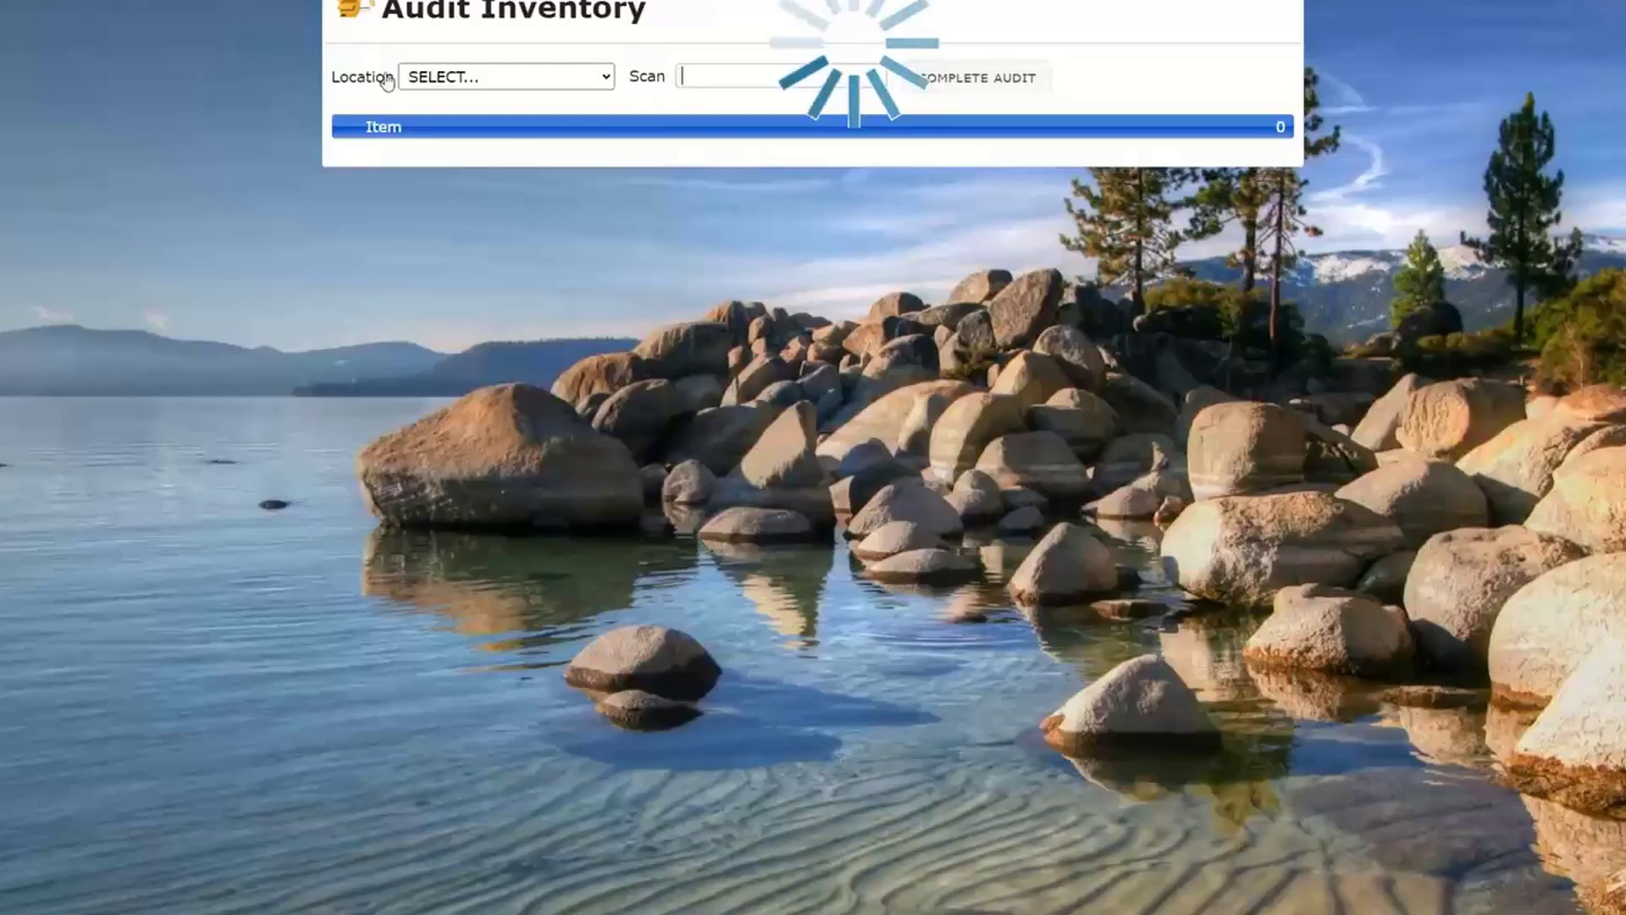
left_click(597, 81)
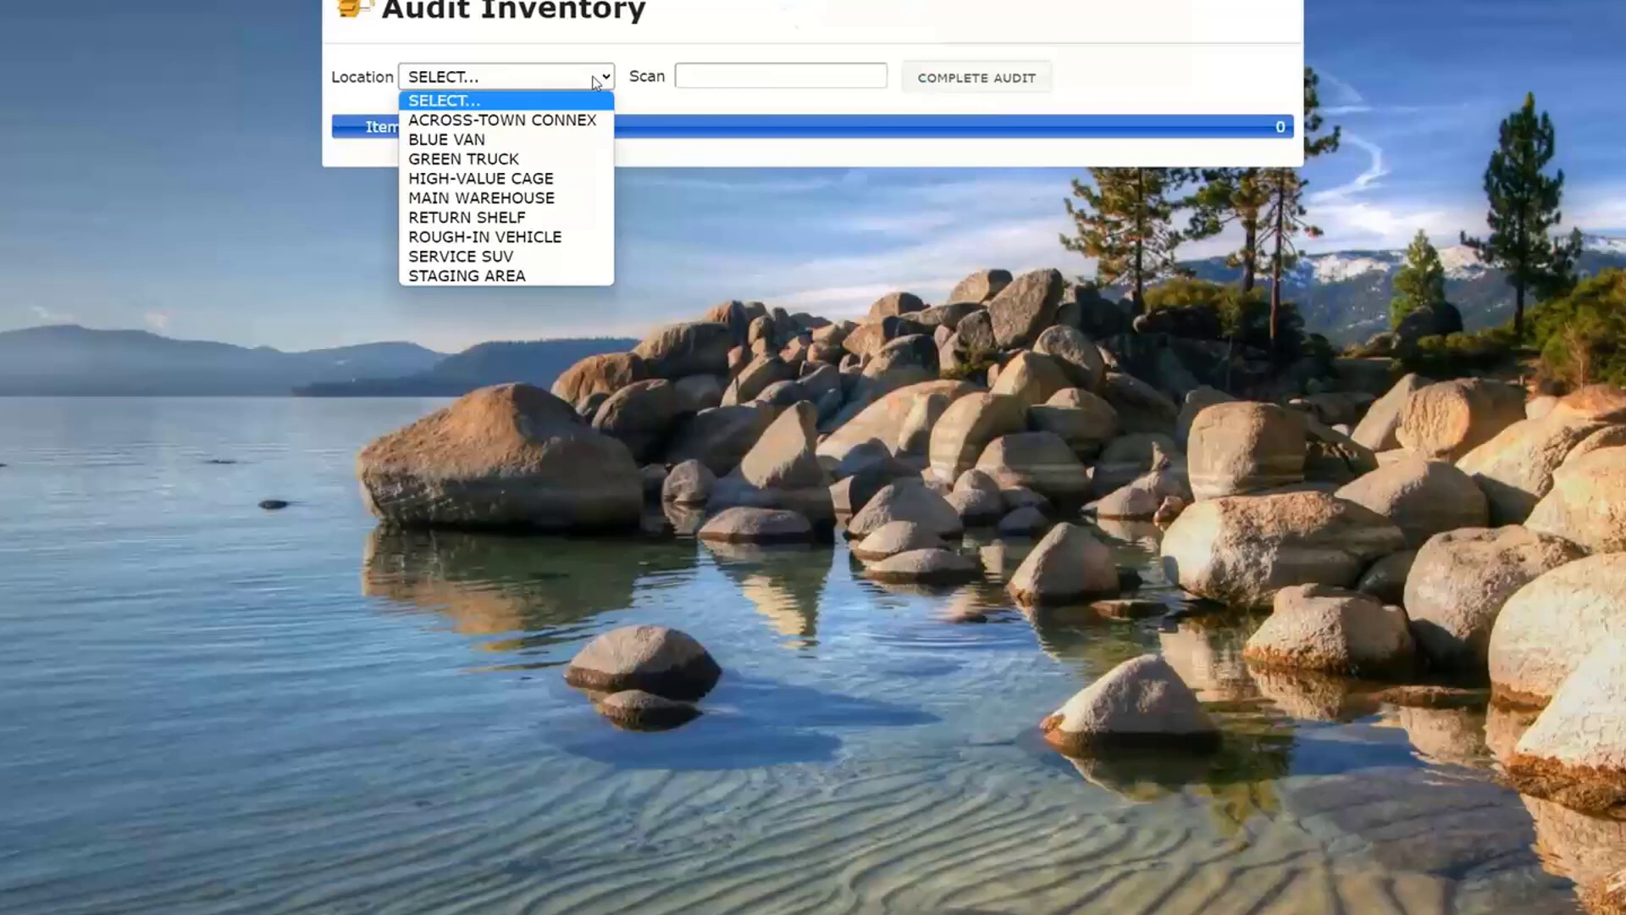
left_click(509, 198)
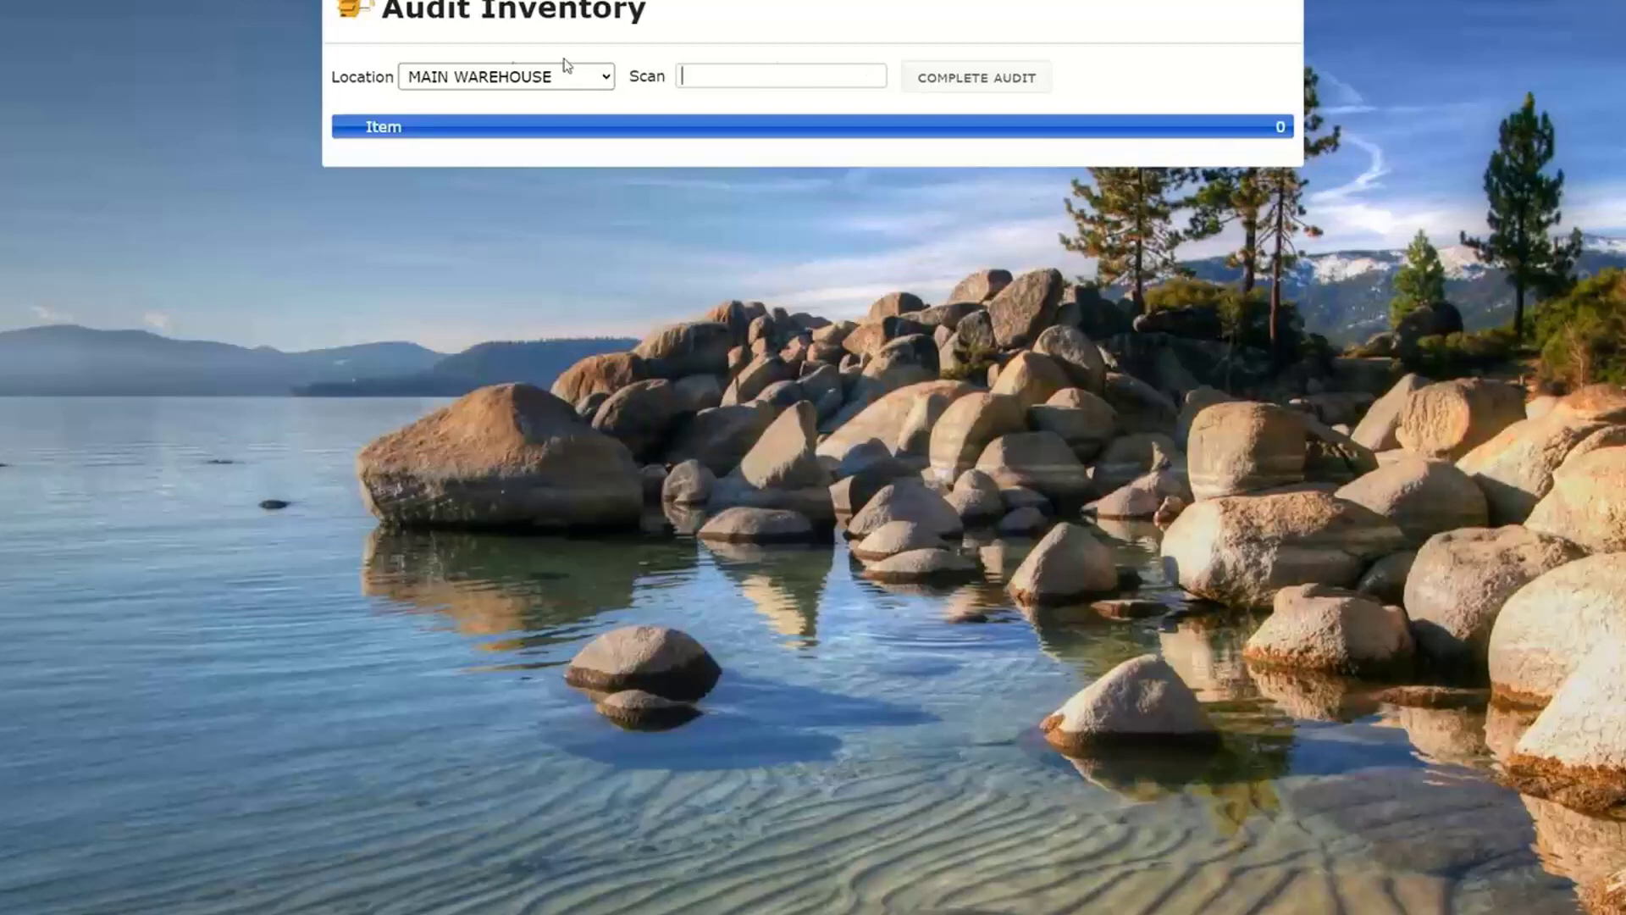
- Return to the regular Audit Inventory and list the items expected at MAIN WAREHOUSE
mouse_move(288, 0)
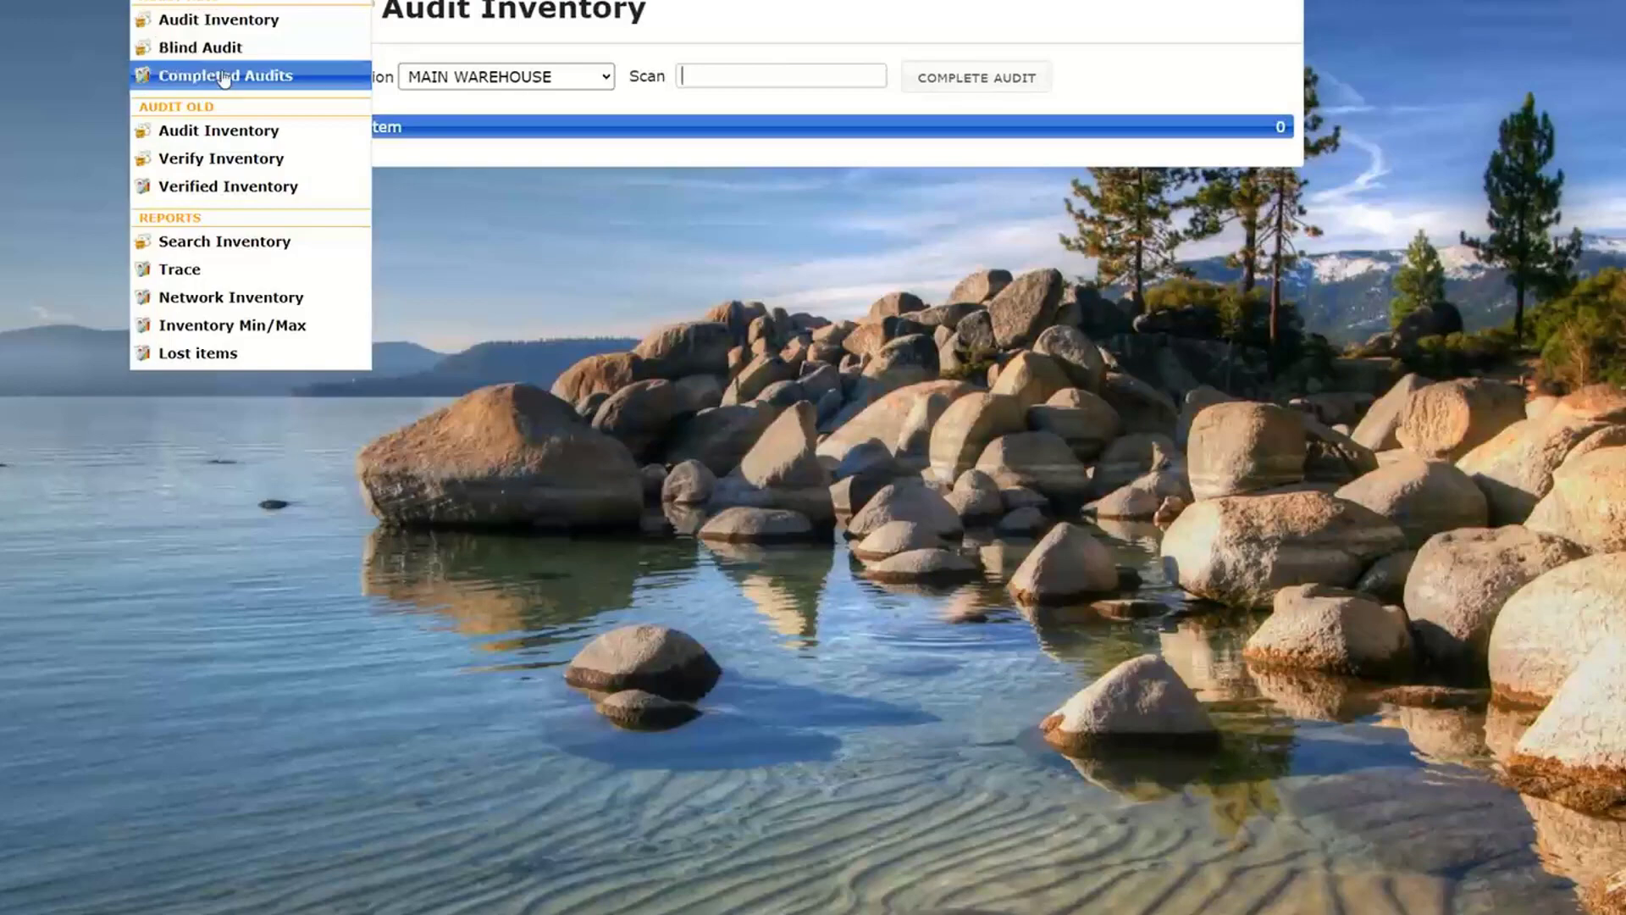
left_click(217, 18)
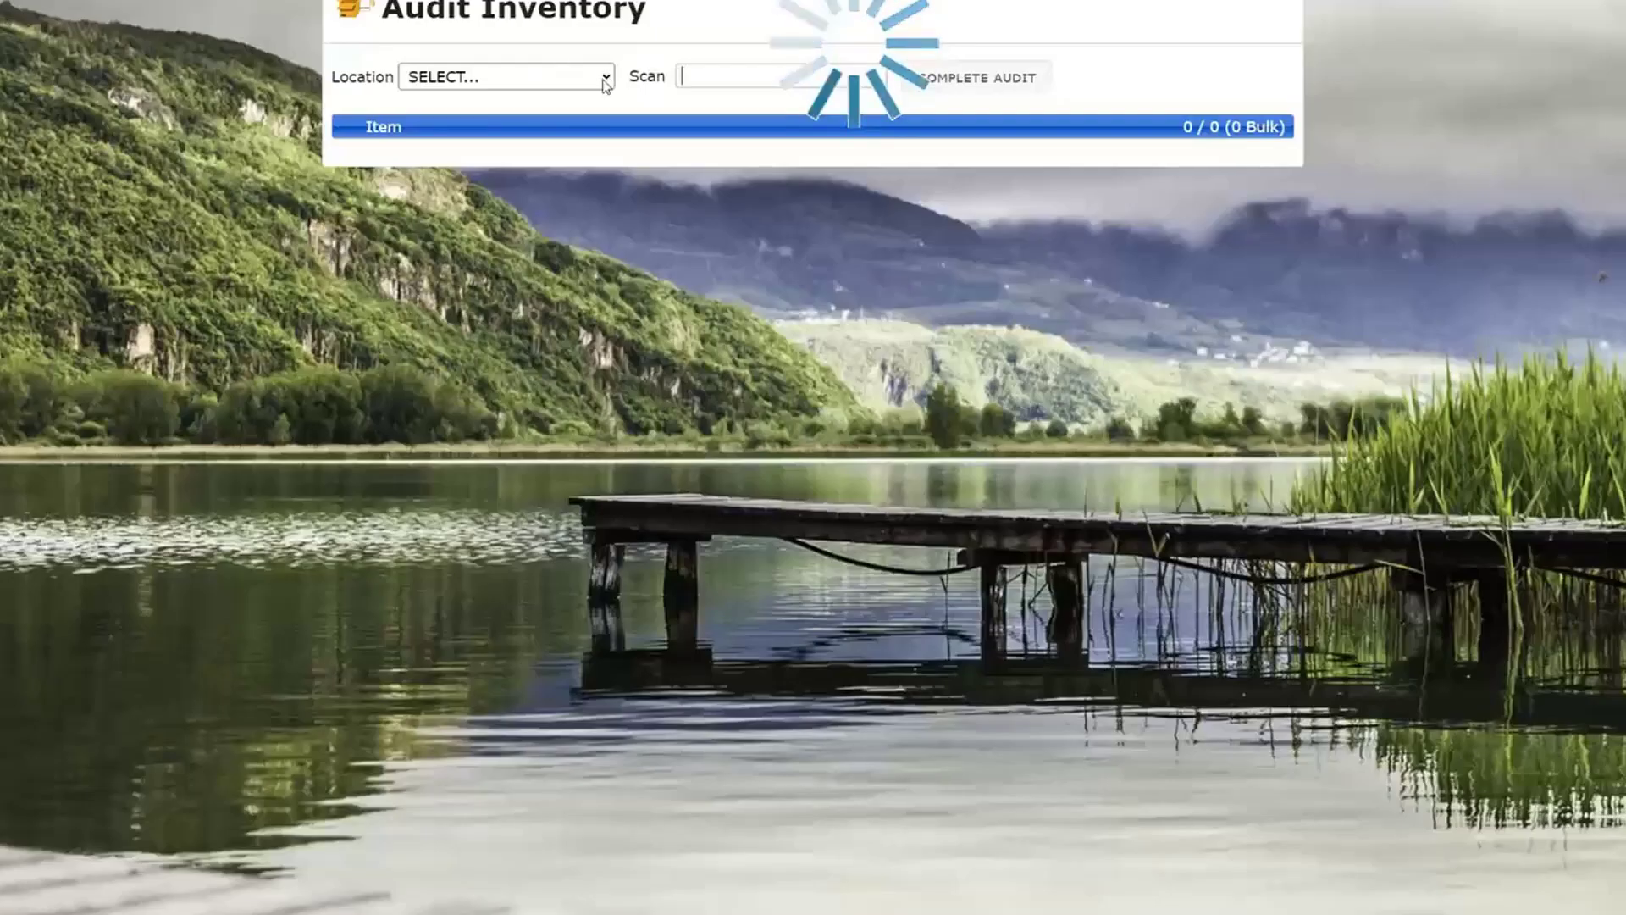
left_click(605, 78)
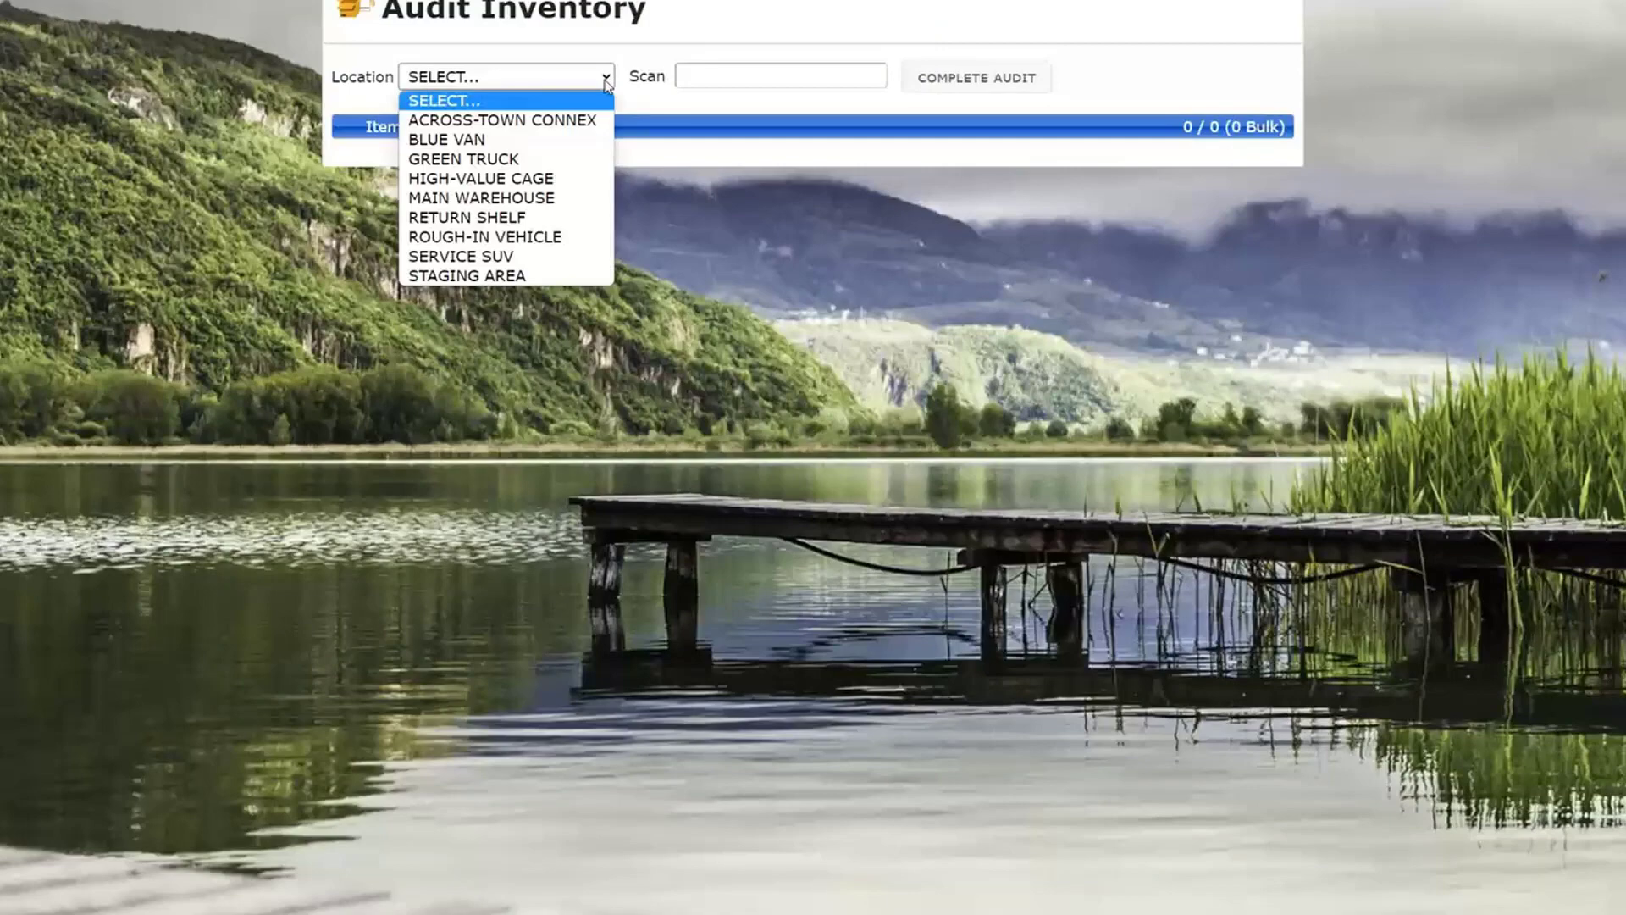
left_click(547, 198)
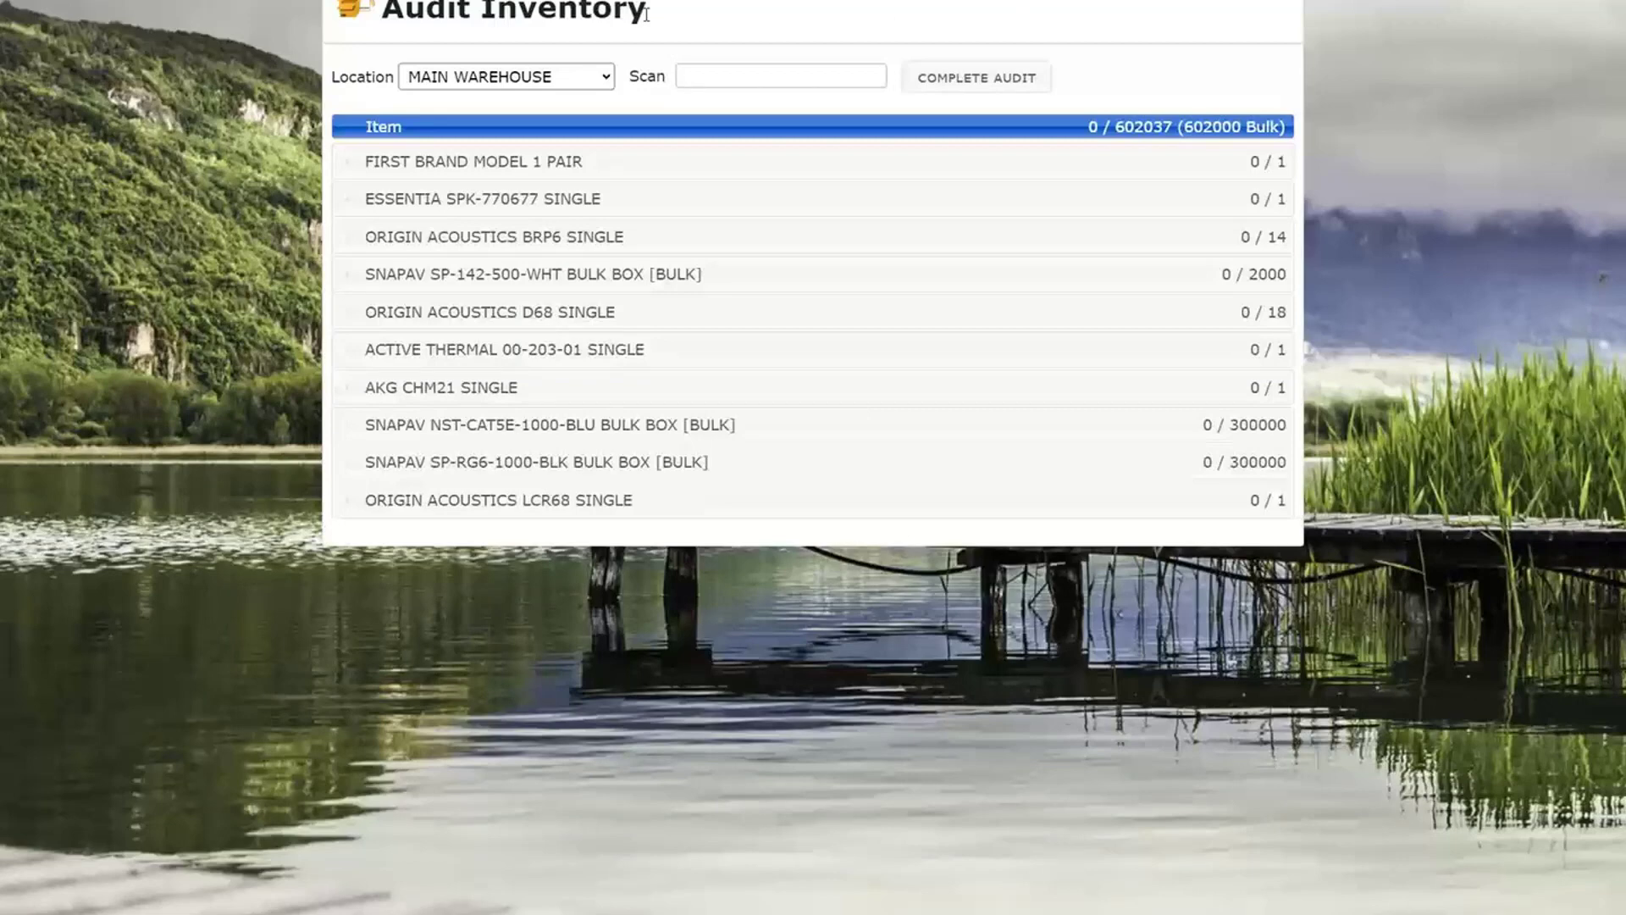
- Open User Permissions and review the access rights of the tech installer user
mouse_move(245, 2)
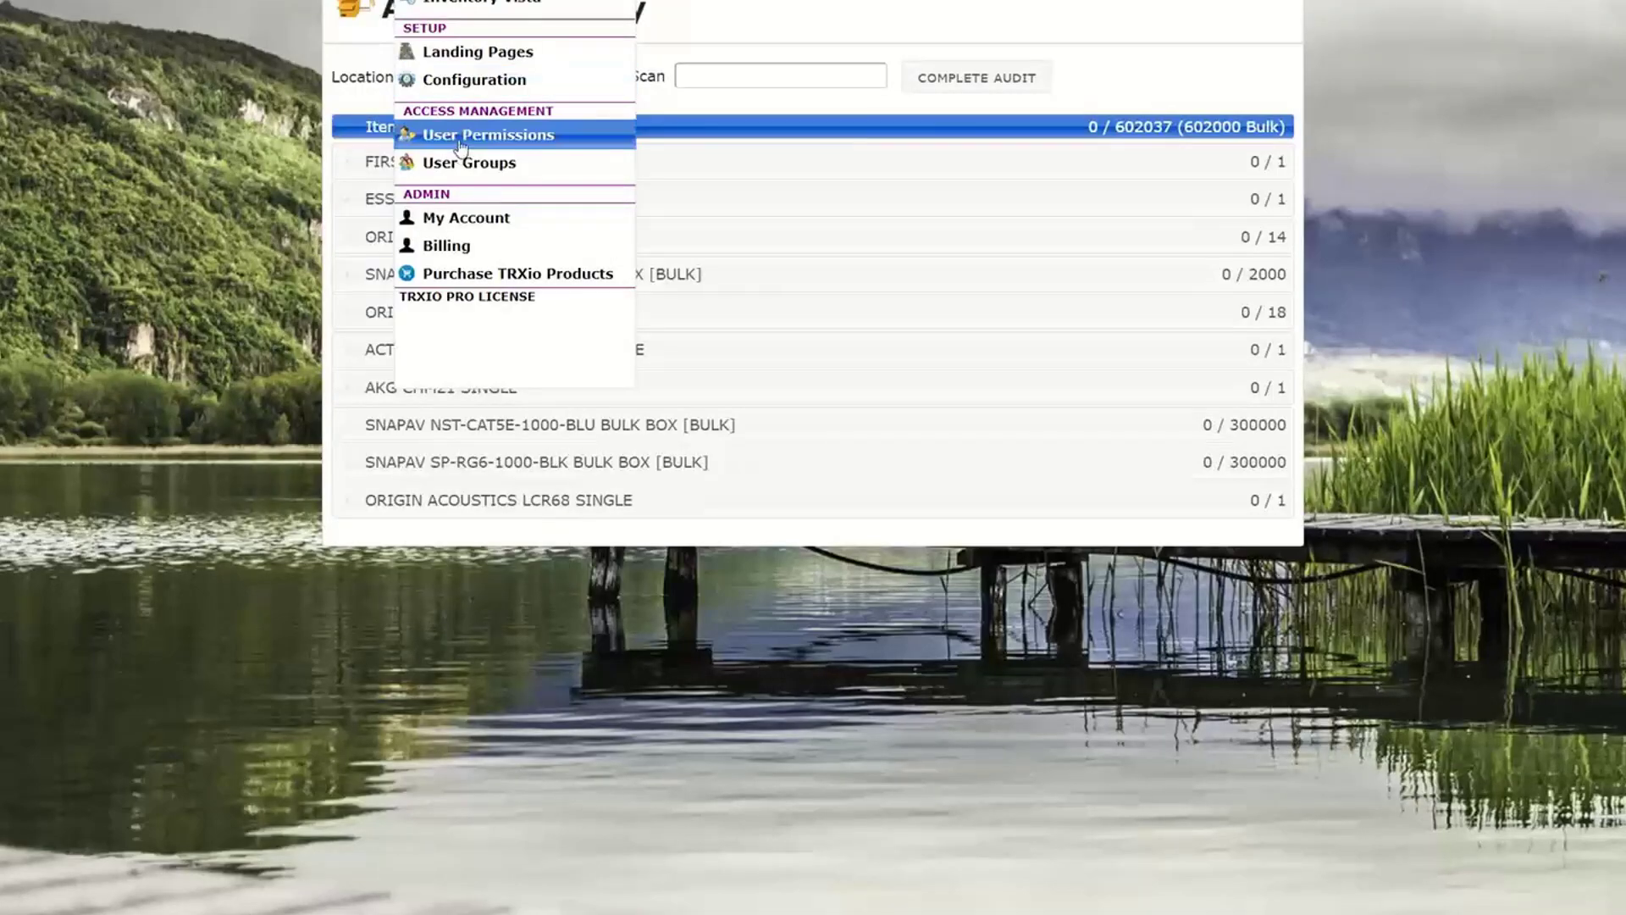
left_click(460, 136)
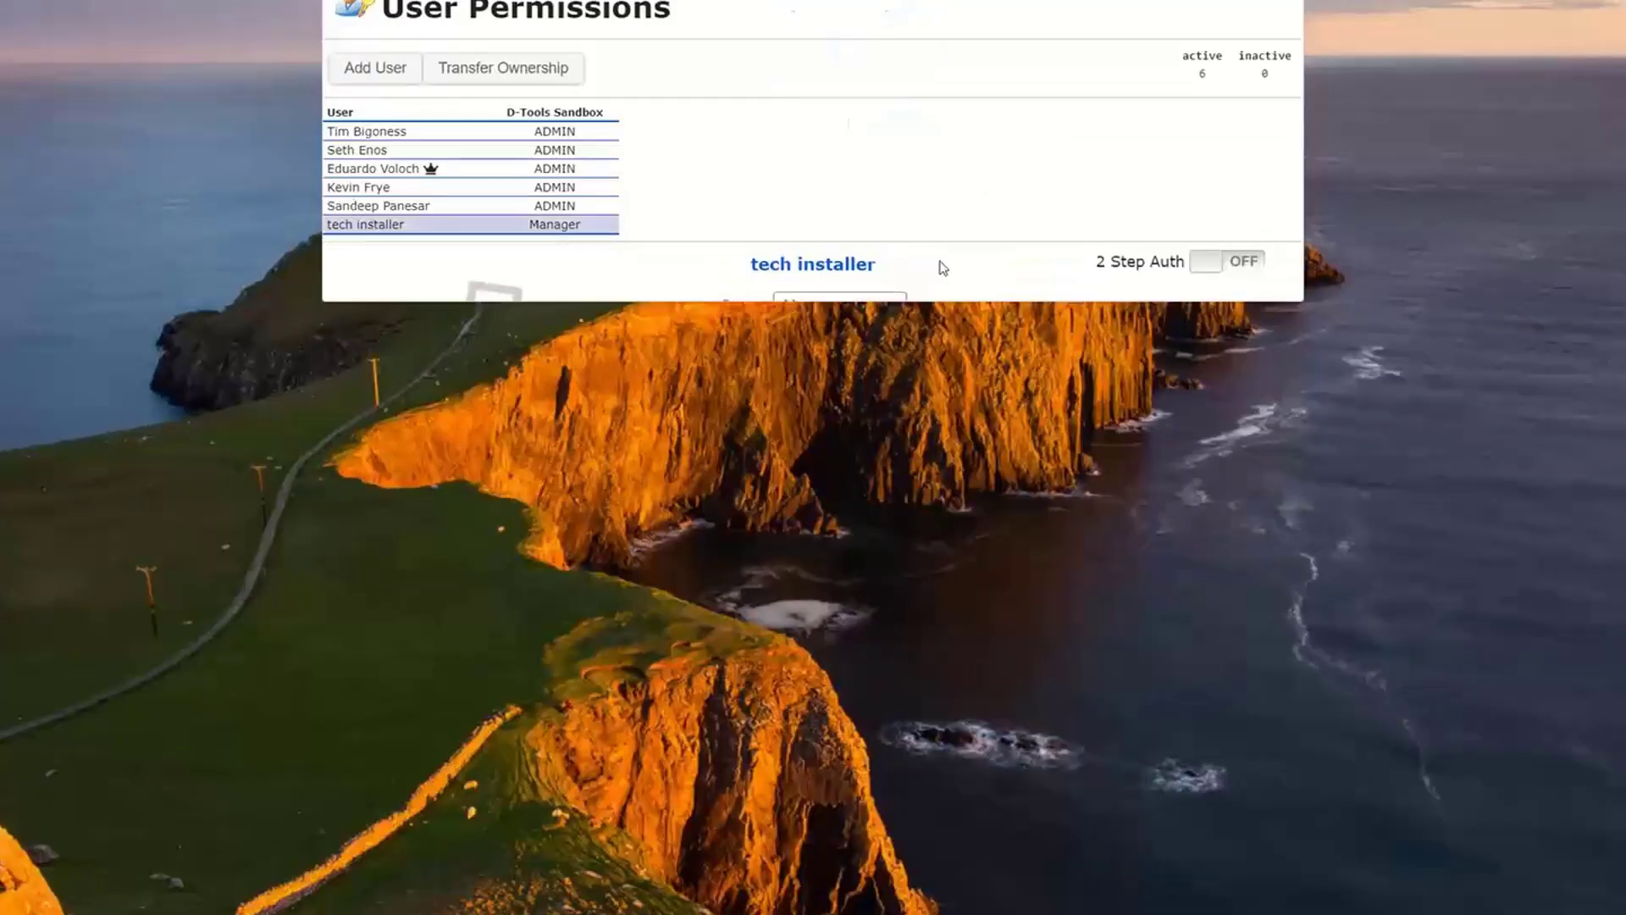
scroll(1095, 418, "down", 5)
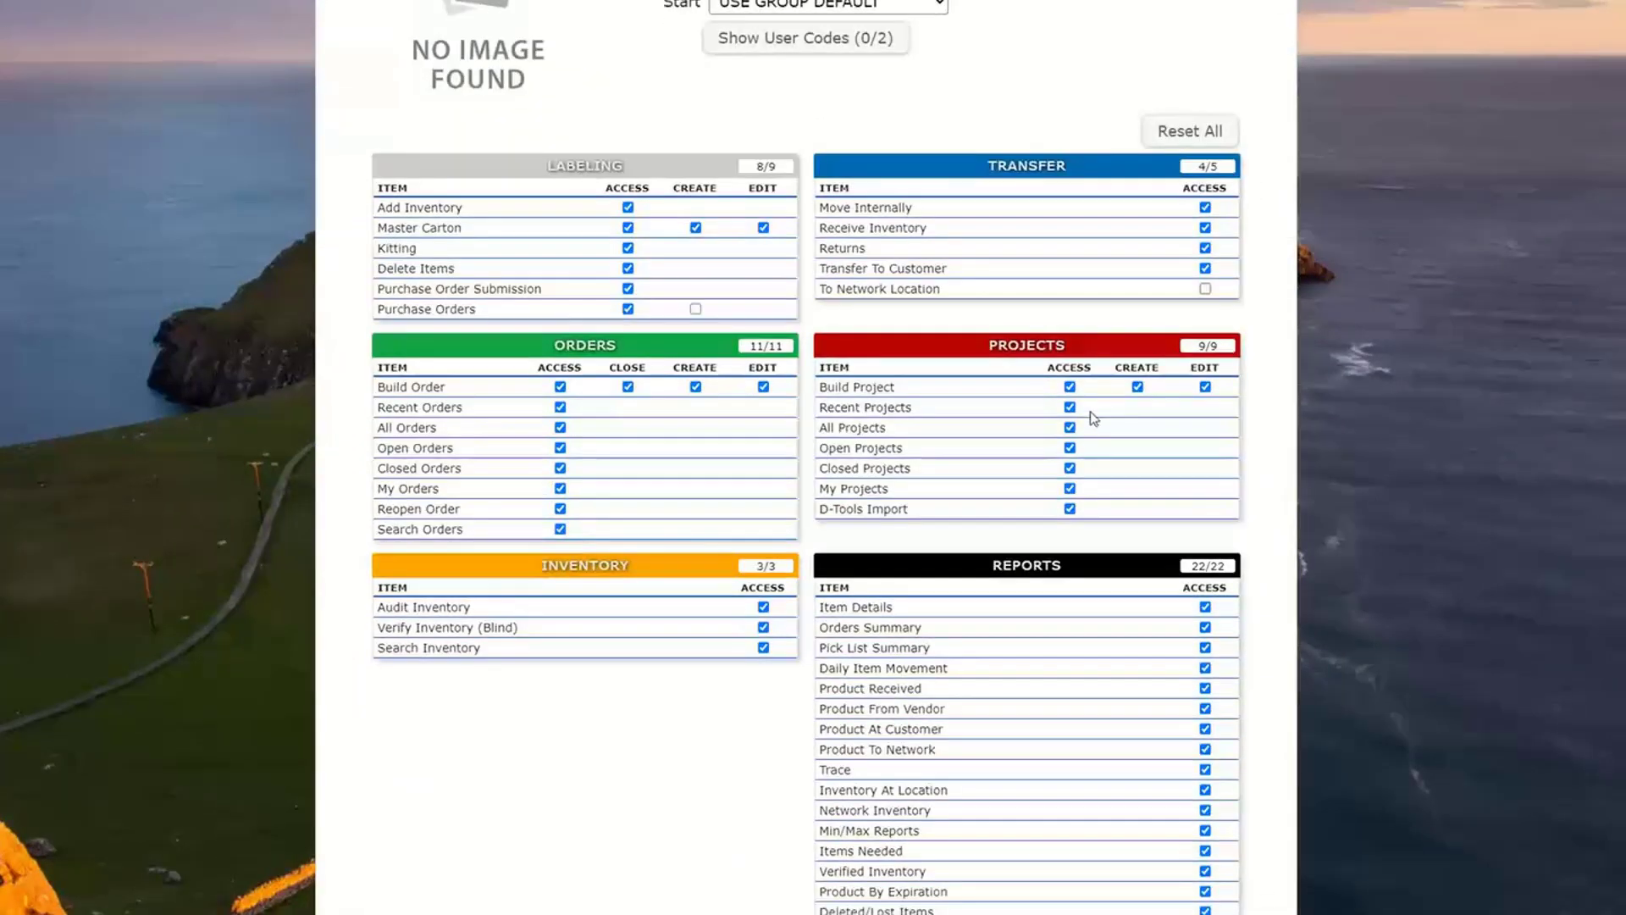